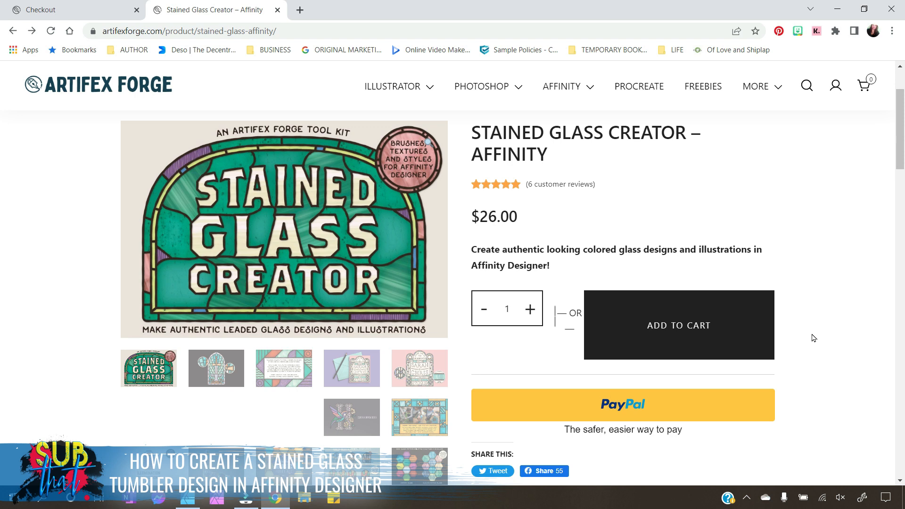
# Examine the preview images of the Stained Glass Creator – Affinity product, including the sample designs and glass texture swatches.
pyautogui.click(227, 370)
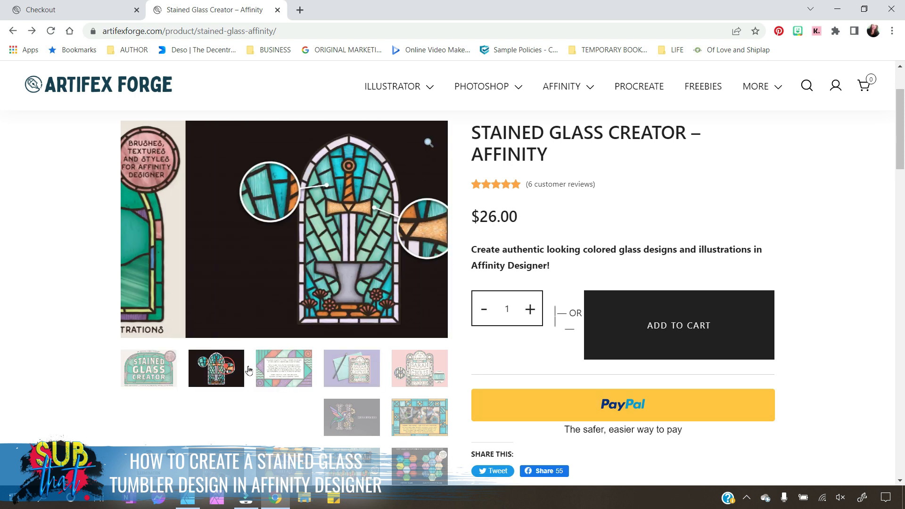
pyautogui.click(296, 375)
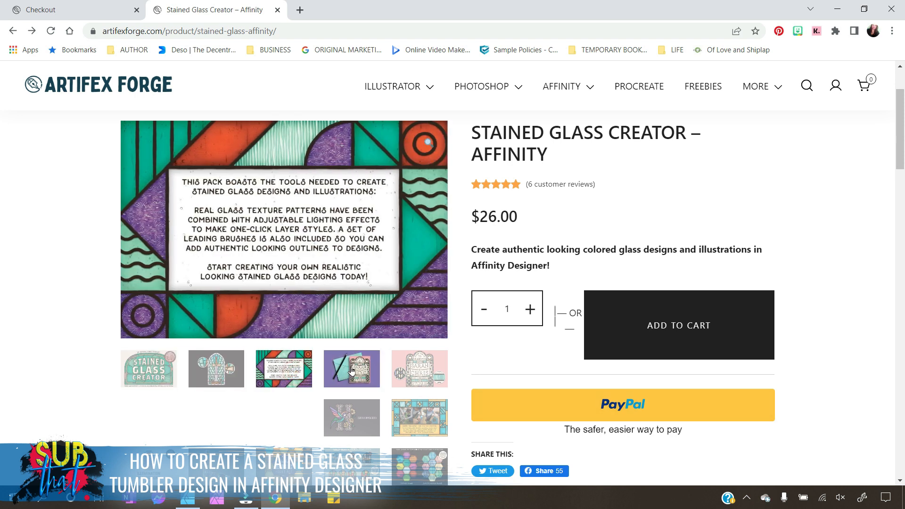
pyautogui.click(352, 372)
pyautogui.click(426, 371)
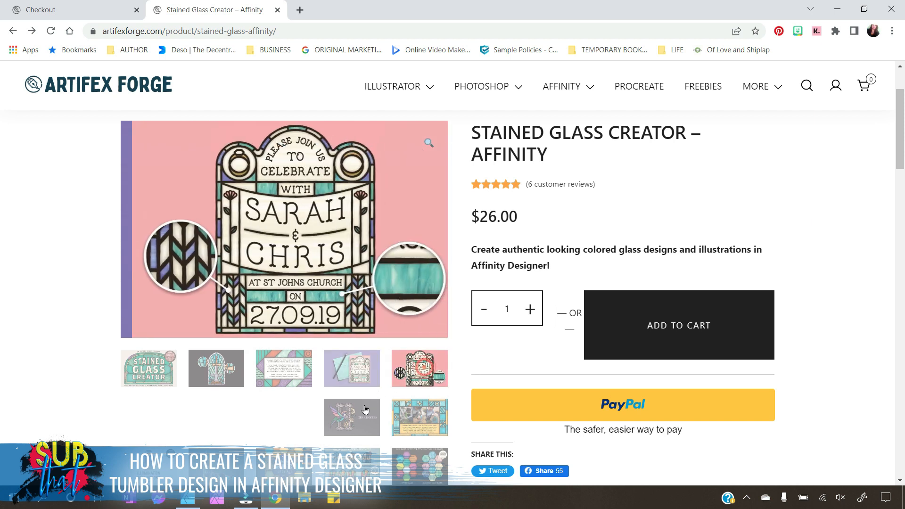
pyautogui.click(442, 419)
pyautogui.click(422, 468)
pyautogui.scroll(-2, 309, 414)
pyautogui.click(302, 418)
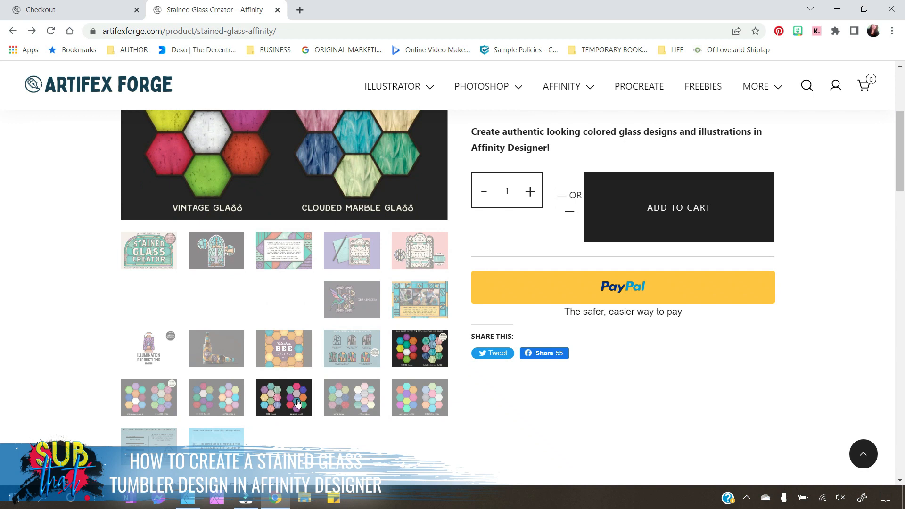
pyautogui.scroll(3, 258, 265)
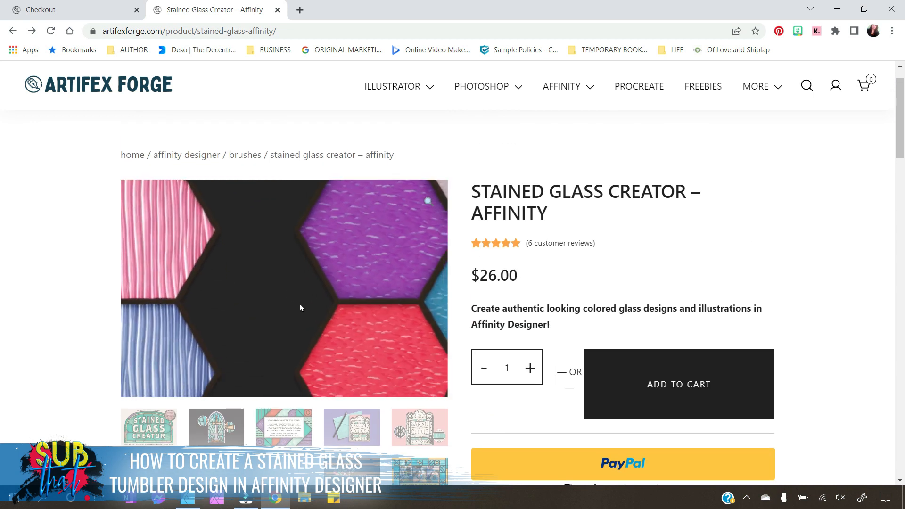
pyautogui.scroll(-3, 223, 443)
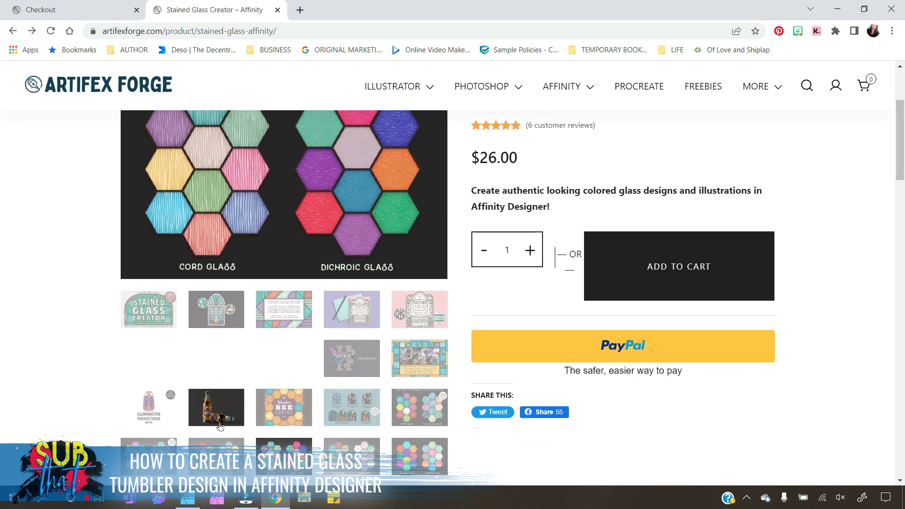
pyautogui.click(273, 419)
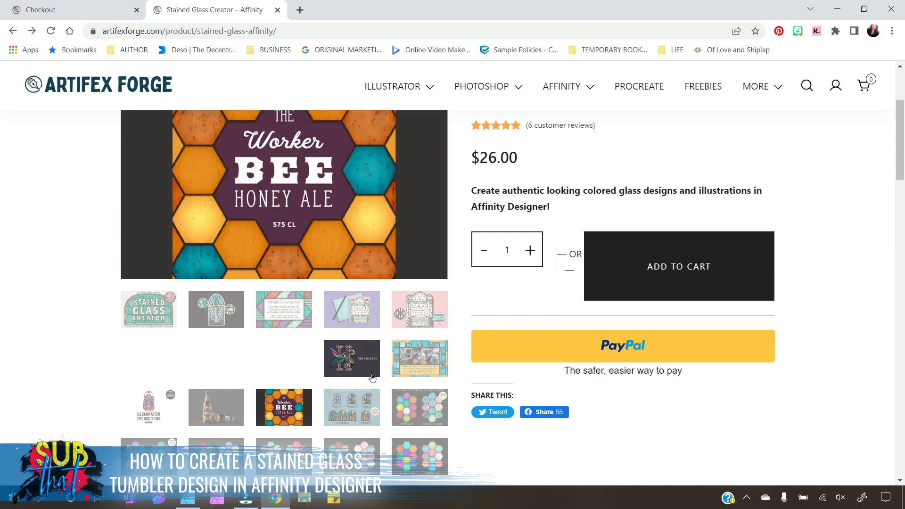
pyautogui.scroll(5, 257, 384)
pyautogui.scroll(-1, 89, 339)
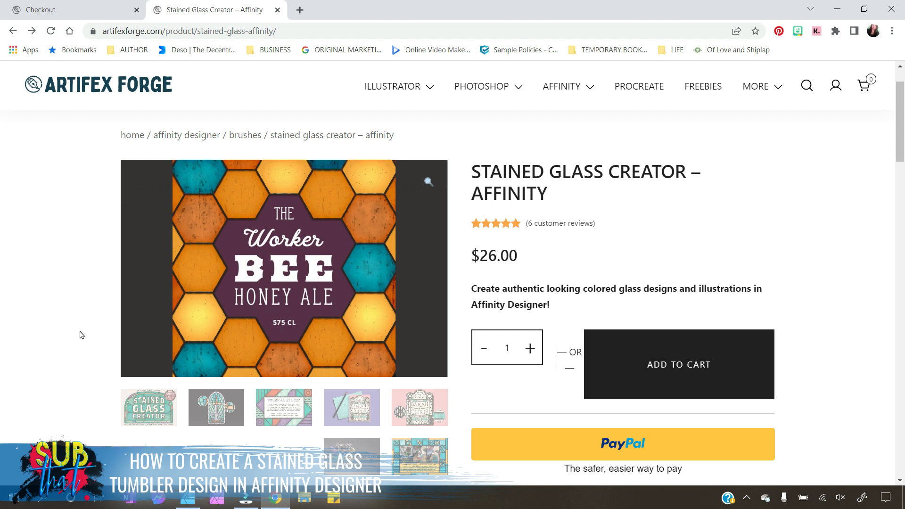
# Open the Artifex Forge freebies page and look through the free brushes, patterns and layer styles on offer.
pyautogui.click(709, 86)
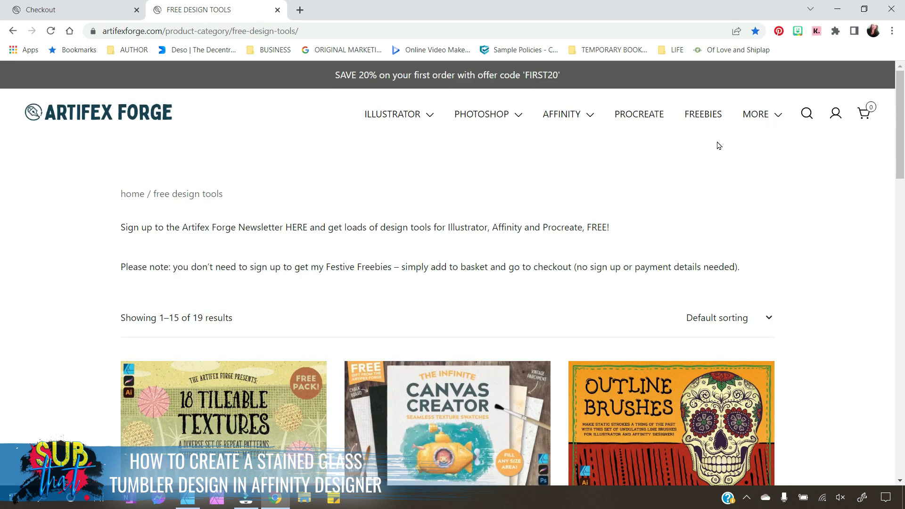
pyautogui.scroll(-5, 544, 257)
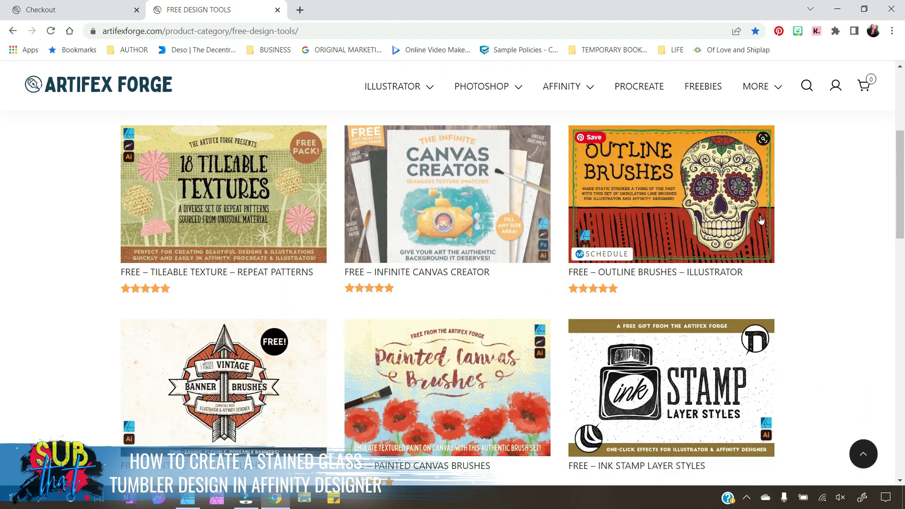
pyautogui.scroll(-1, 819, 277)
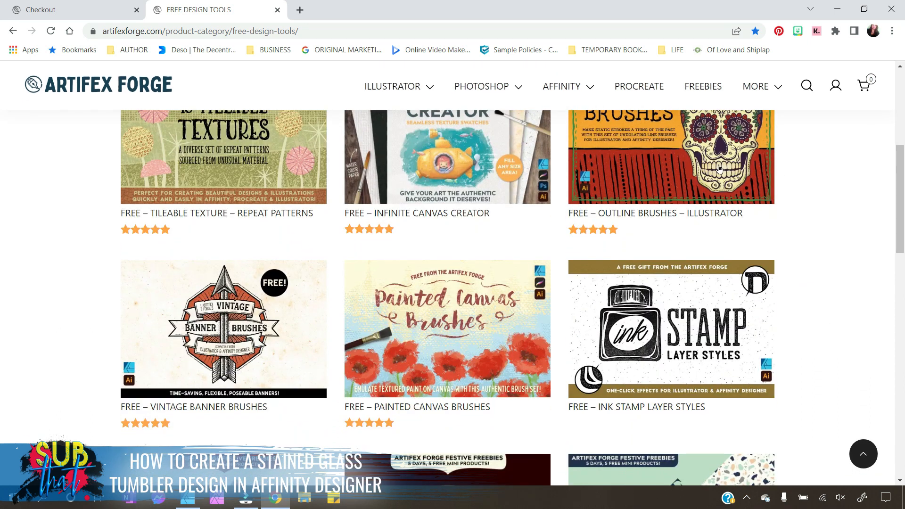
pyautogui.scroll(2, 715, 208)
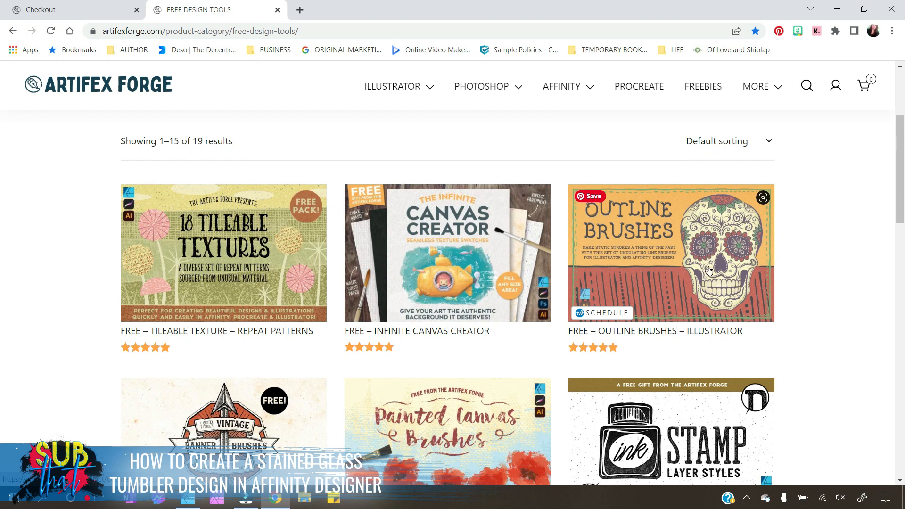
pyautogui.scroll(-1, 780, 269)
pyautogui.scroll(-3, 801, 255)
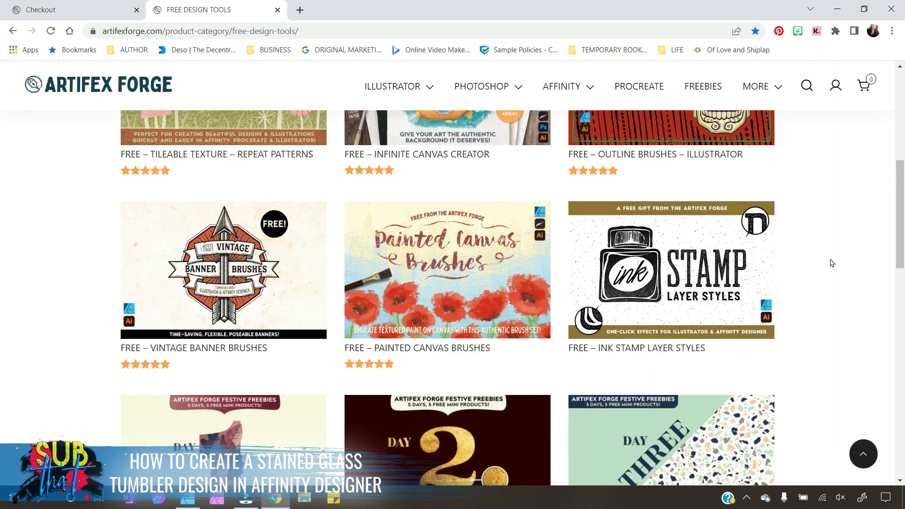
pyautogui.scroll(-3, 828, 262)
pyautogui.scroll(-2, 832, 267)
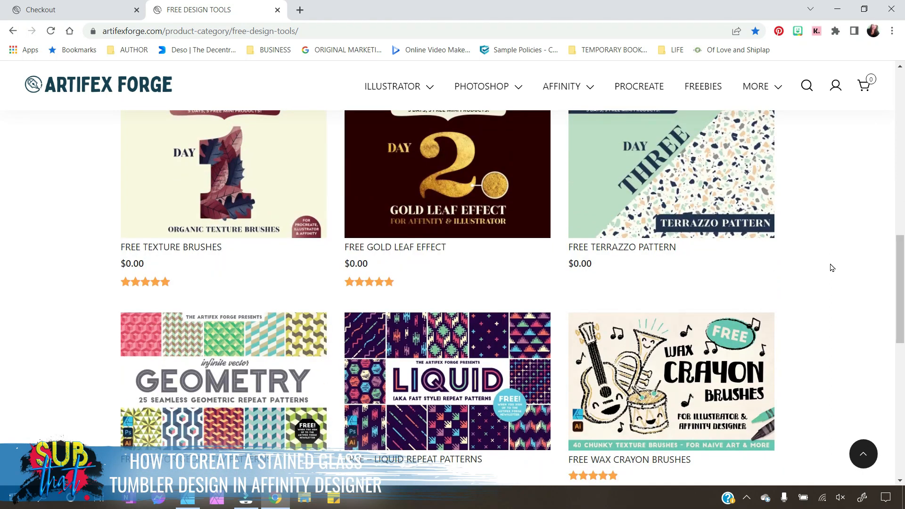
pyautogui.scroll(-1, 825, 256)
pyautogui.scroll(-3, 844, 330)
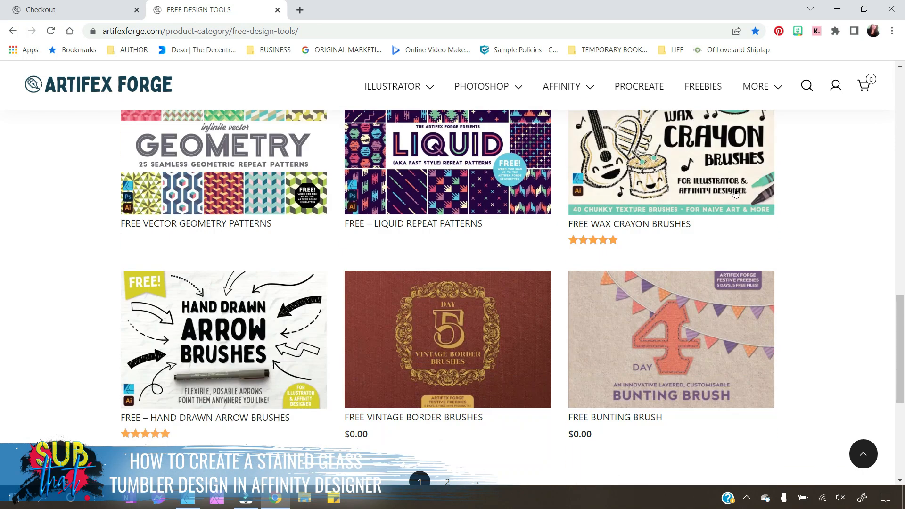
pyautogui.scroll(-2, 616, 347)
pyautogui.scroll(8, 575, 296)
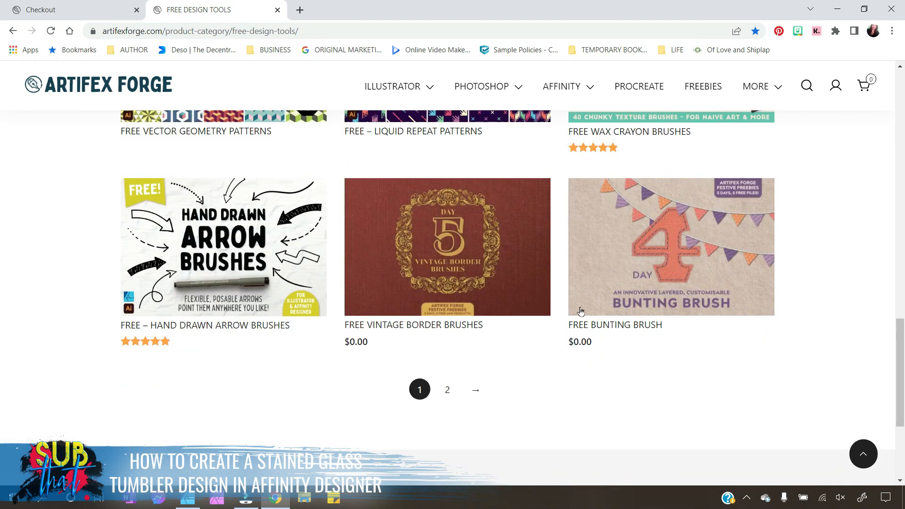
pyautogui.scroll(8, 575, 296)
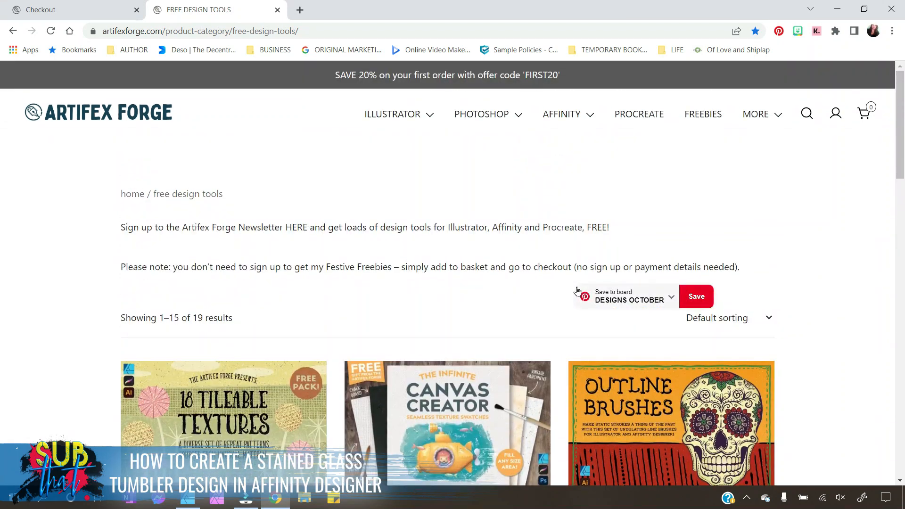
pyautogui.scroll(-5, 450, 119)
pyautogui.scroll(-2, 450, 119)
pyautogui.scroll(8, 471, 151)
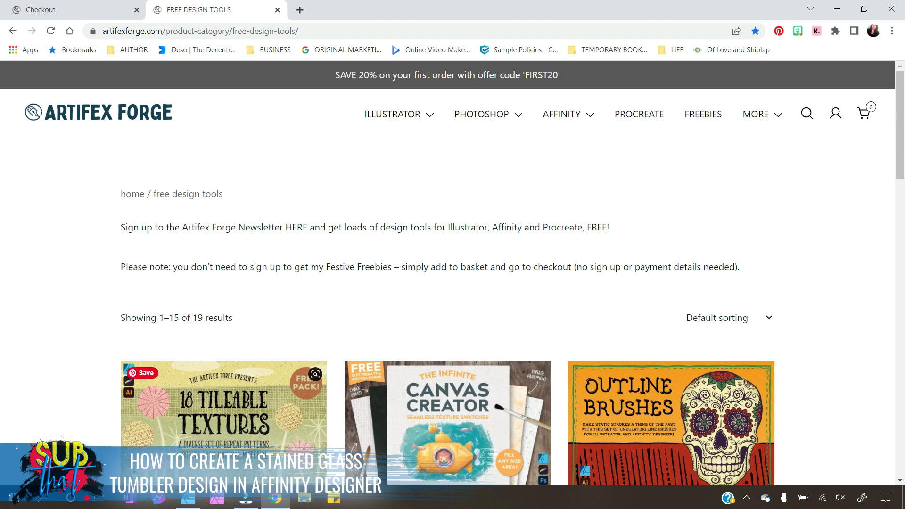
# Switch to Affinity Designer and start a new document with the SKINNY TUMBLER preset, 9.25 × 8.15 in at 400 DPI.
pyautogui.click(187, 498)
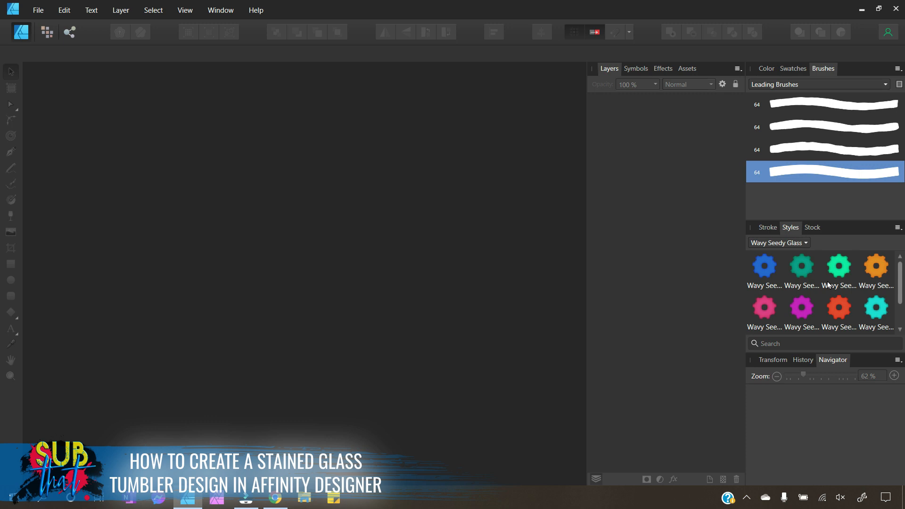
pyautogui.click(38, 10)
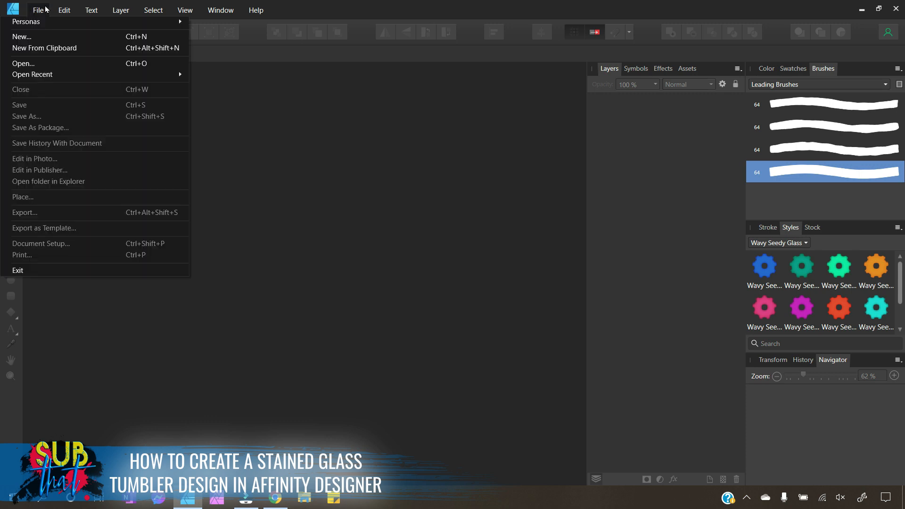
pyautogui.click(42, 38)
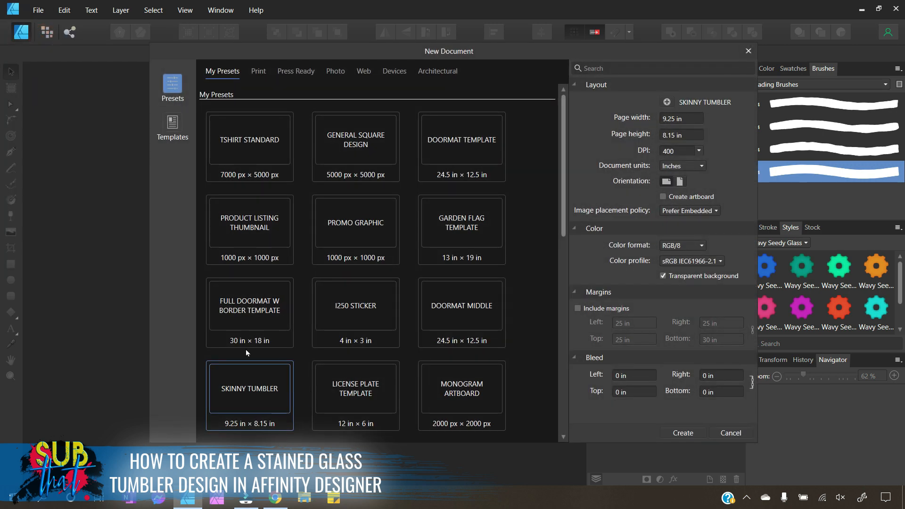
pyautogui.scroll(-2, 285, 311)
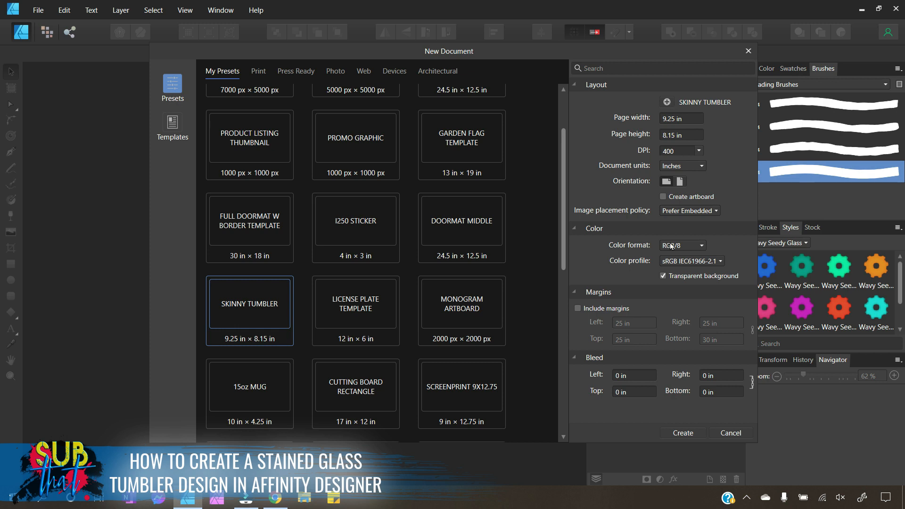
pyautogui.rightClick(259, 309)
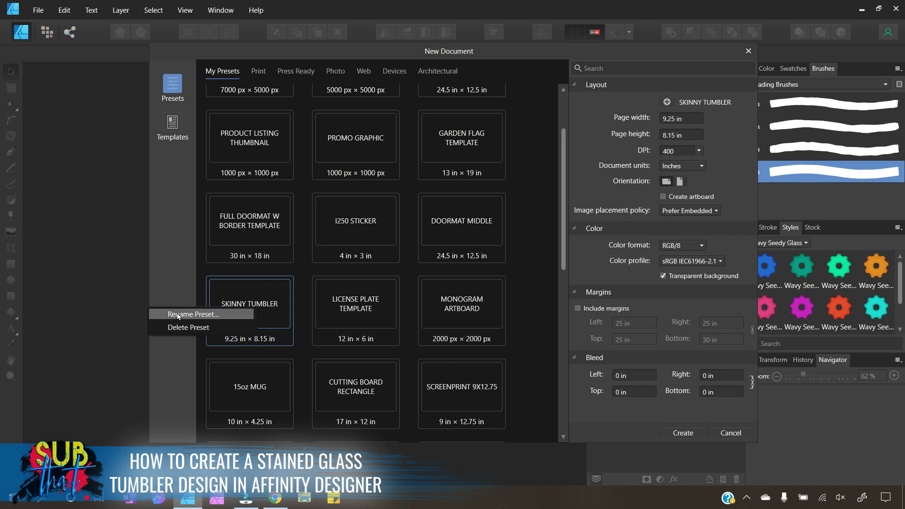
pyautogui.click(305, 319)
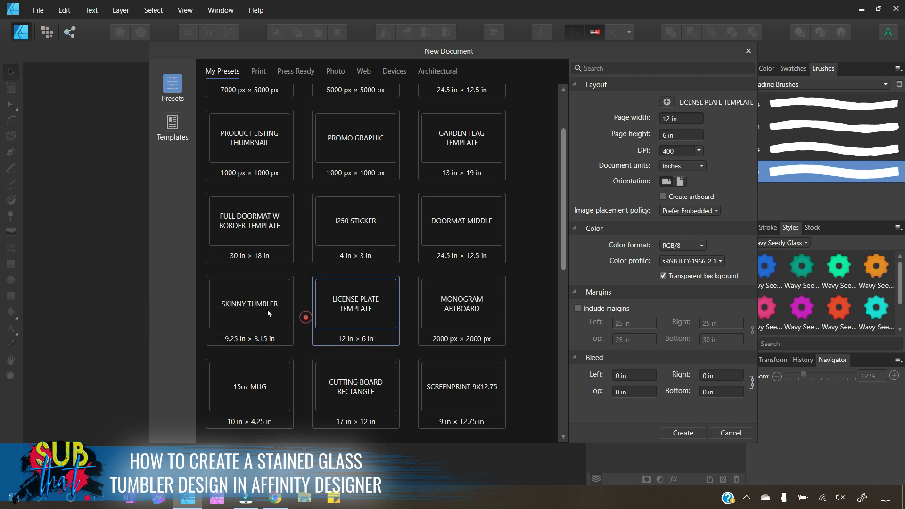
pyautogui.click(256, 302)
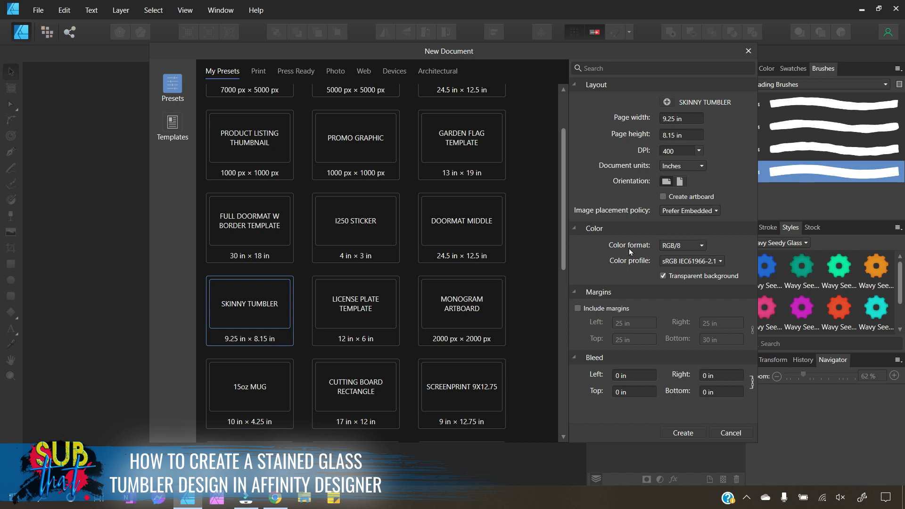
# Review the available color profiles, keep sRGB IEC61966-2.1, and create the document.
pyautogui.click(722, 260)
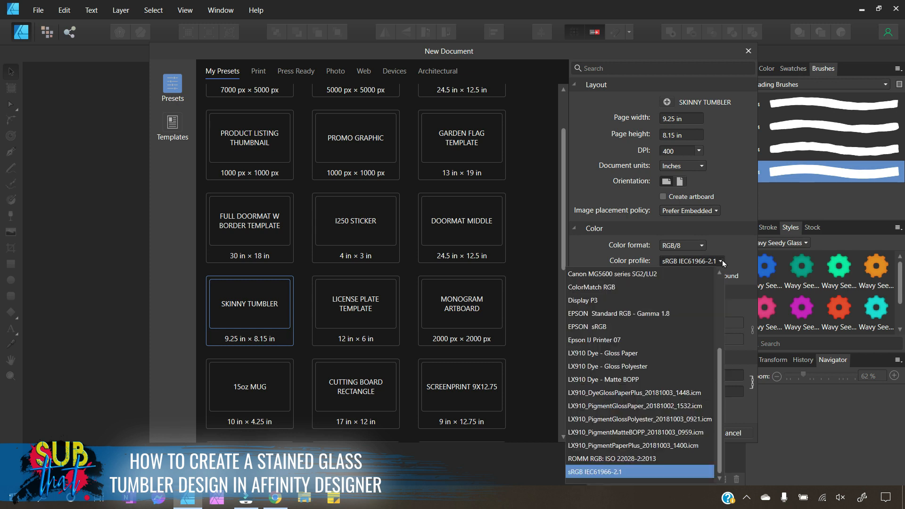
pyautogui.scroll(3, 641, 352)
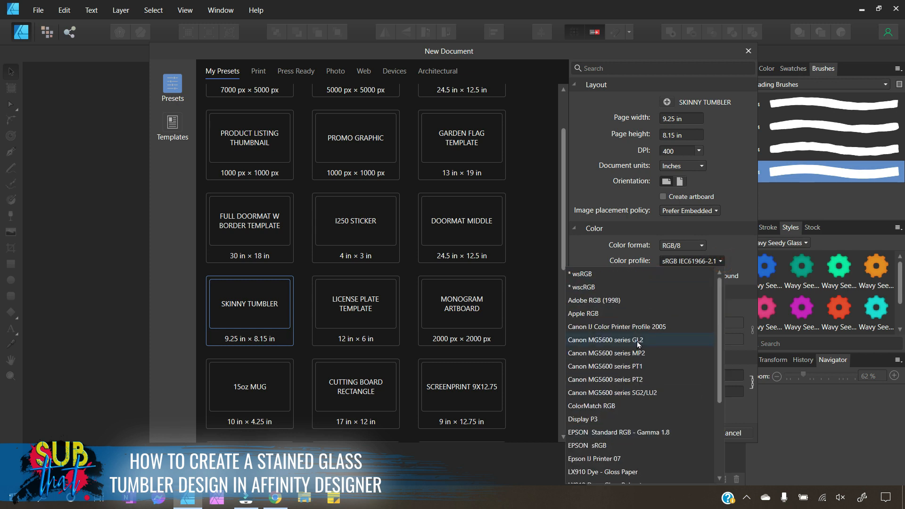
pyautogui.click(725, 247)
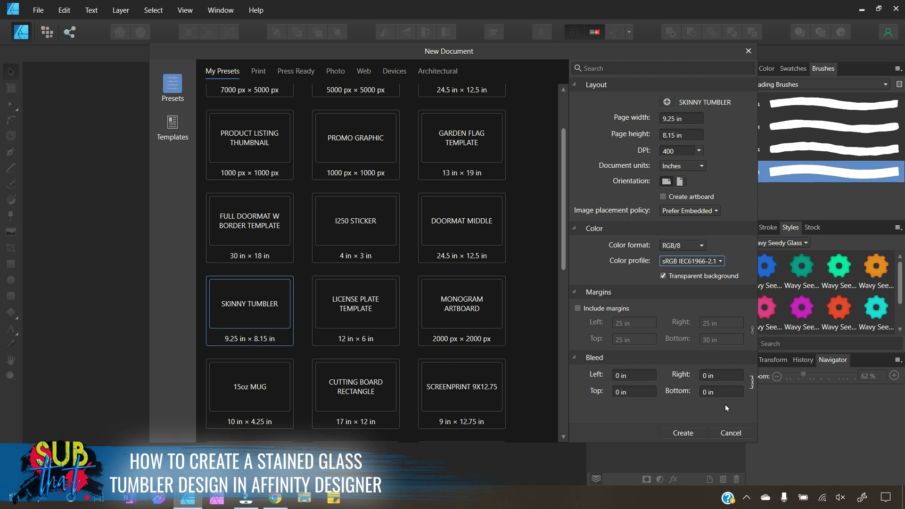
pyautogui.click(688, 437)
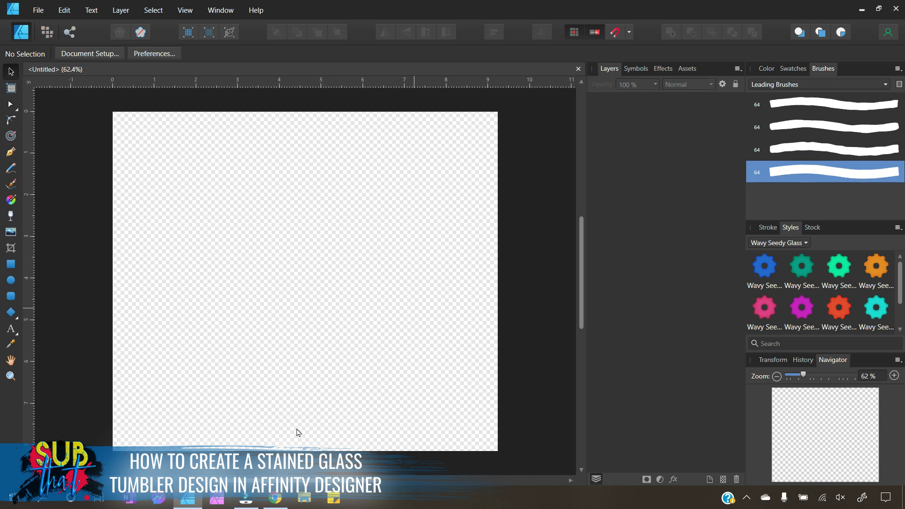
# Switch to File Explorer and inspect the style files in the Styles Part 1 folder of the downloaded Stained-Glass-Creator-Affinity-Part-1 pack.
pyautogui.click(302, 503)
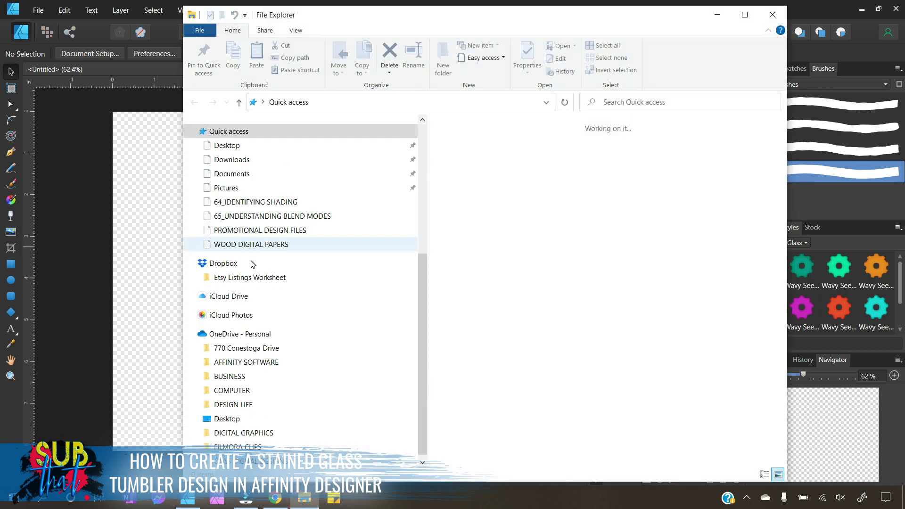
pyautogui.click(239, 175)
pyautogui.click(234, 160)
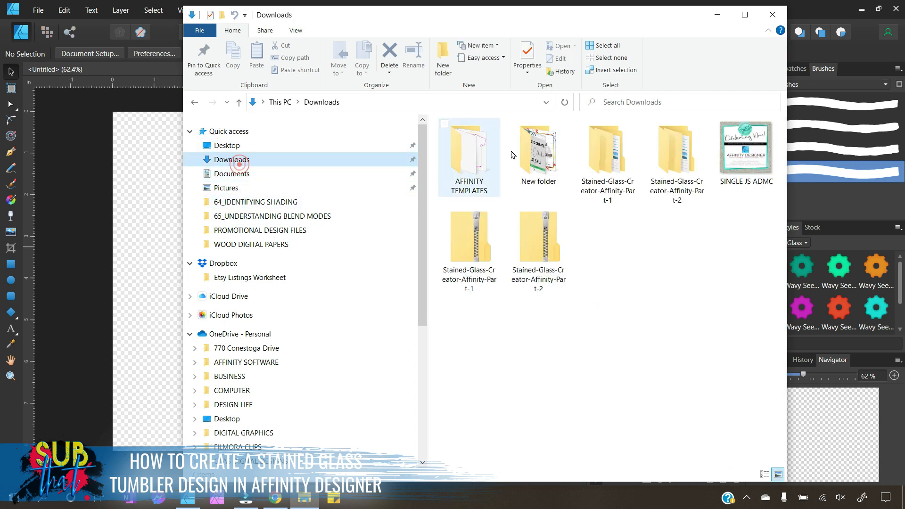
pyautogui.click(609, 164)
pyautogui.doubleClick(609, 165)
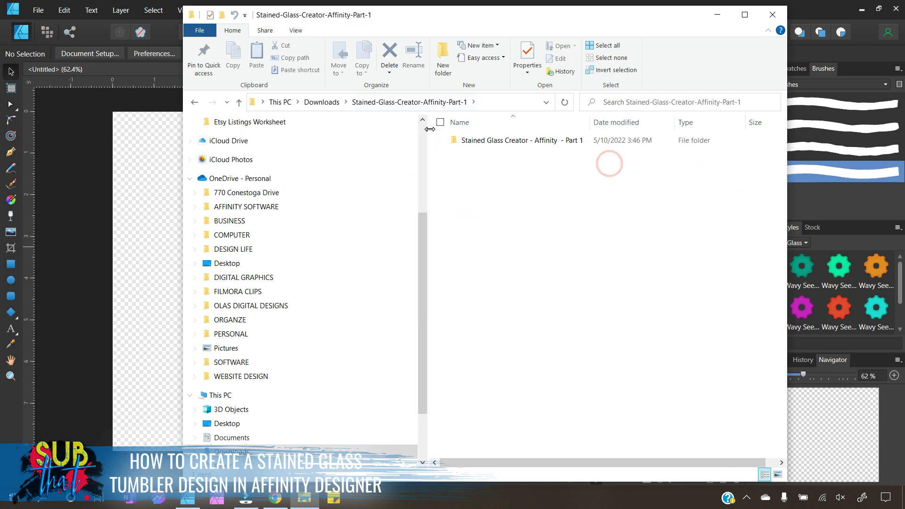
pyautogui.doubleClick(473, 138)
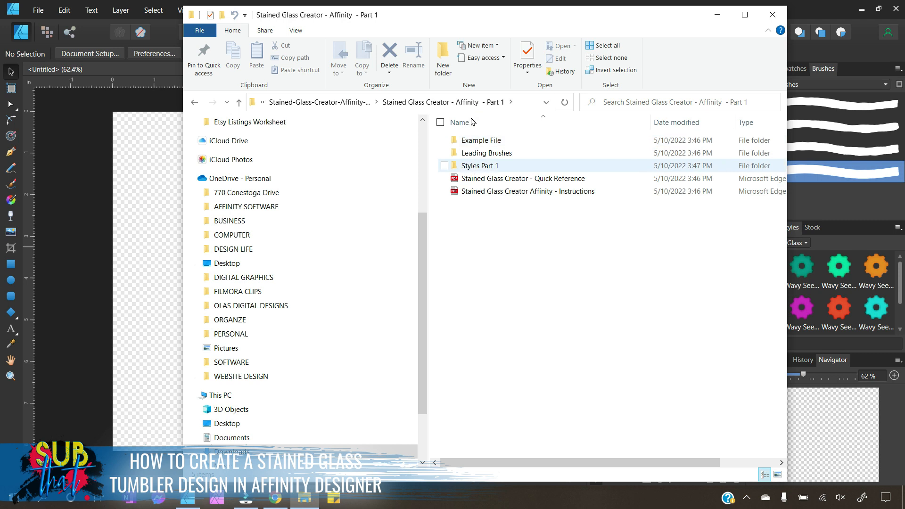
pyautogui.doubleClick(481, 169)
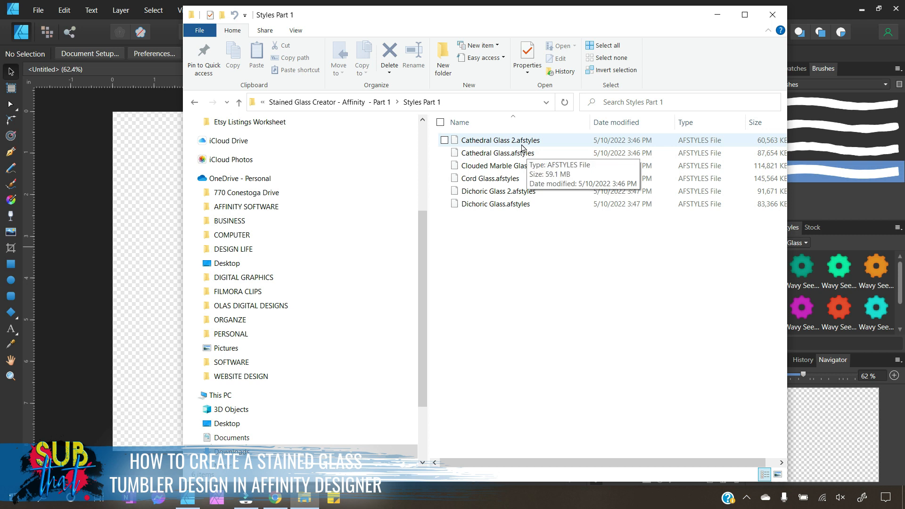
pyautogui.click(717, 15)
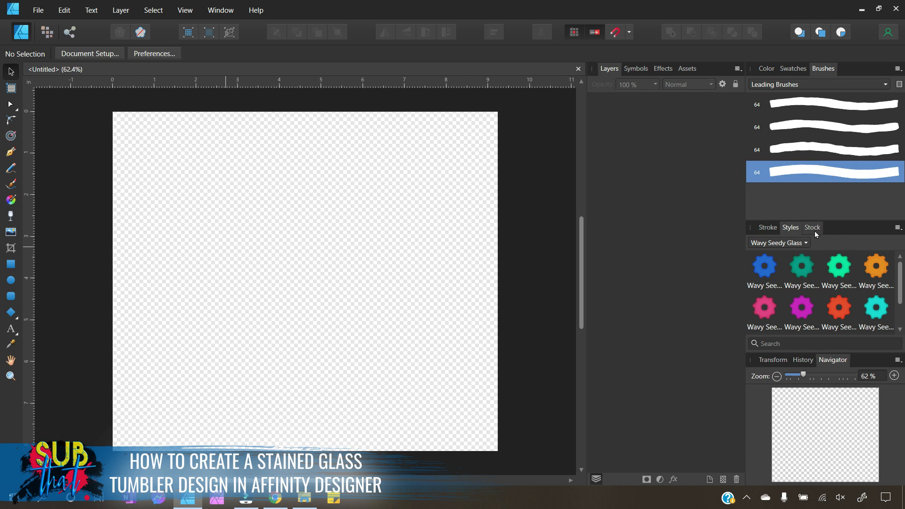
# Review the import and category options for styles and brushes, and look through the list of installed style categories.
pyautogui.click(897, 227)
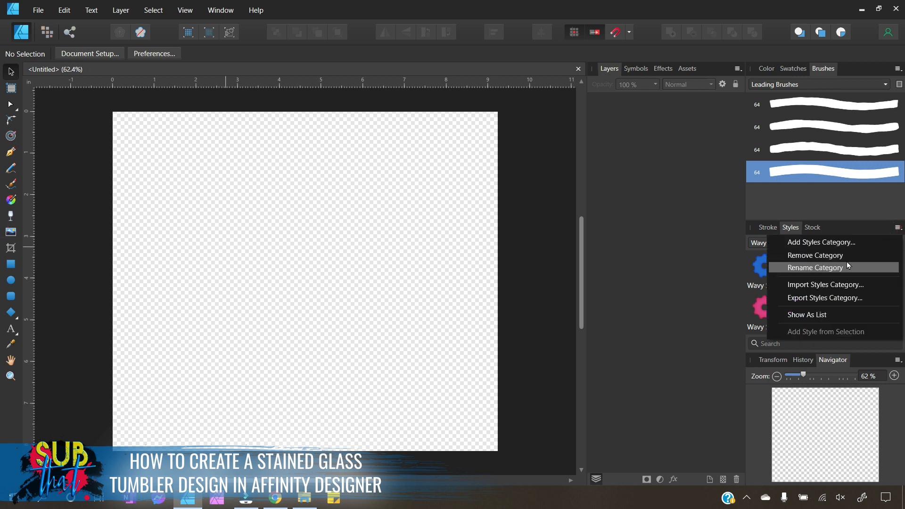
pyautogui.click(844, 226)
pyautogui.click(803, 244)
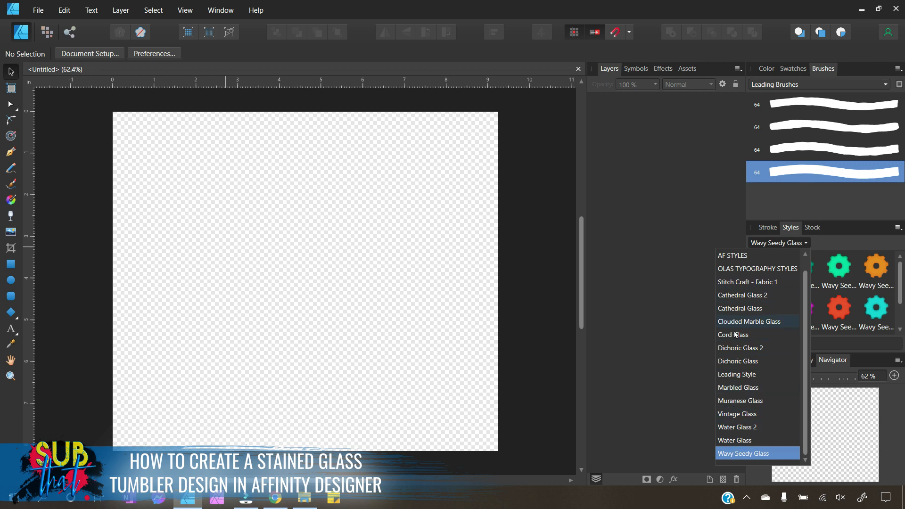
pyautogui.click(836, 243)
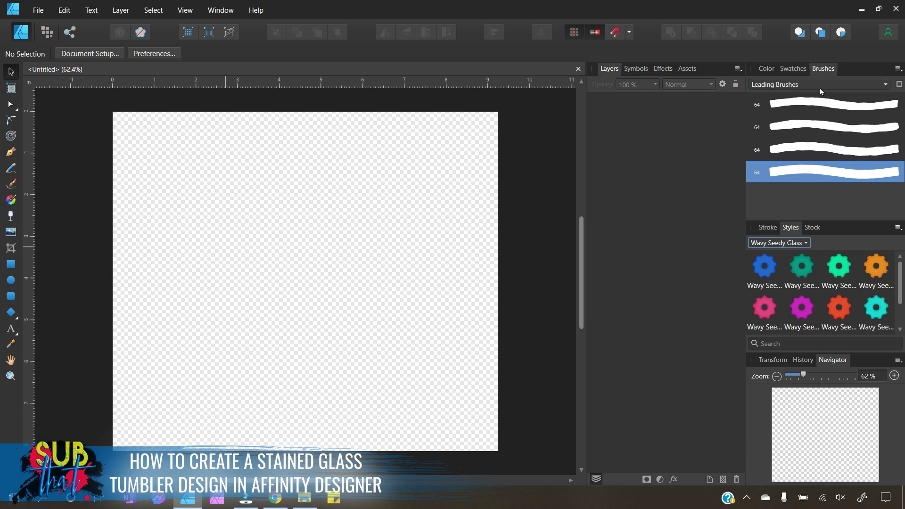
pyautogui.click(897, 69)
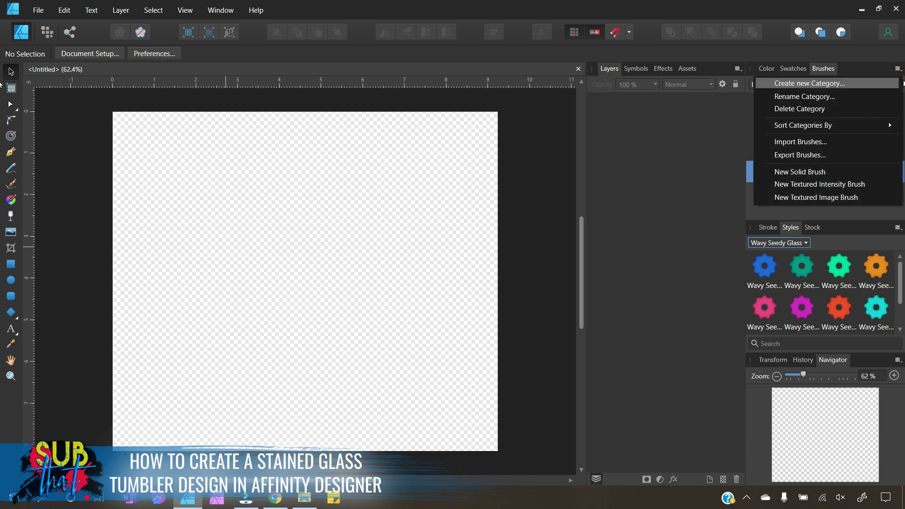
pyautogui.click(842, 68)
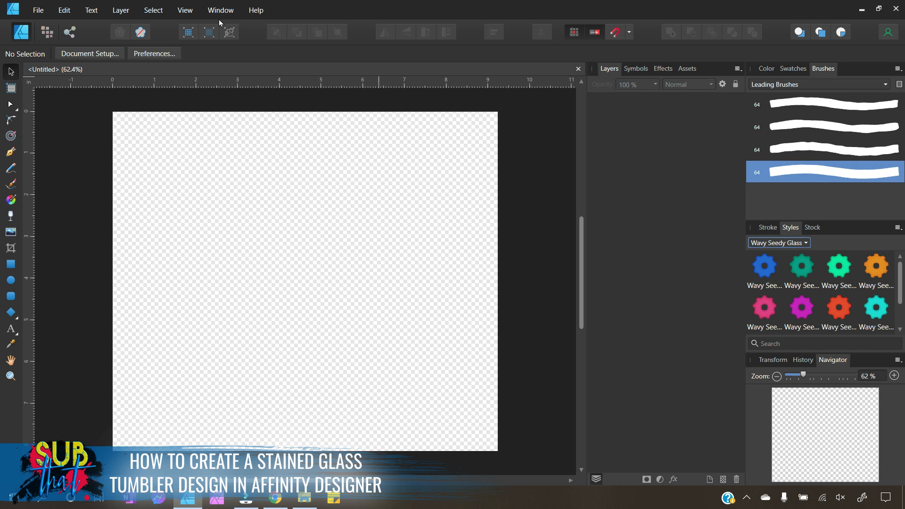
# Check which studio panels are enabled, including Brushes, Layers, Stroke and Styles.
pyautogui.click(185, 10)
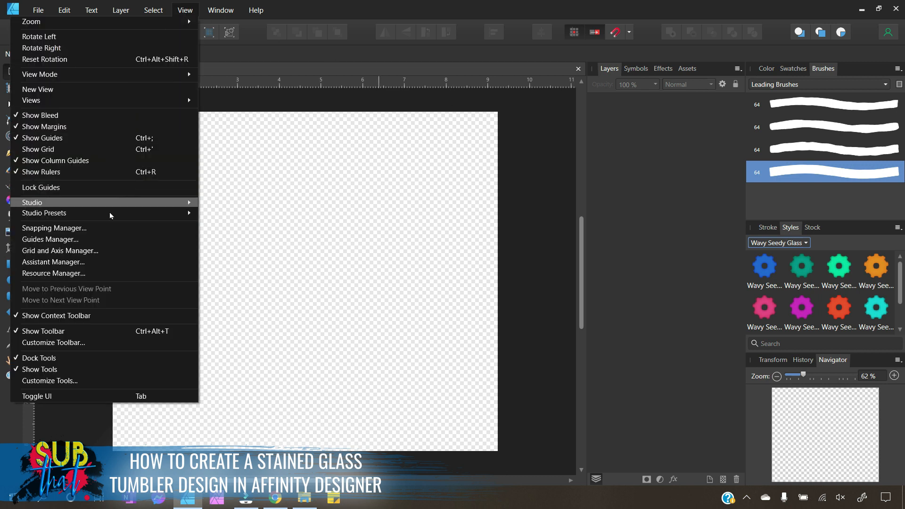
pyautogui.moveTo(109, 206)
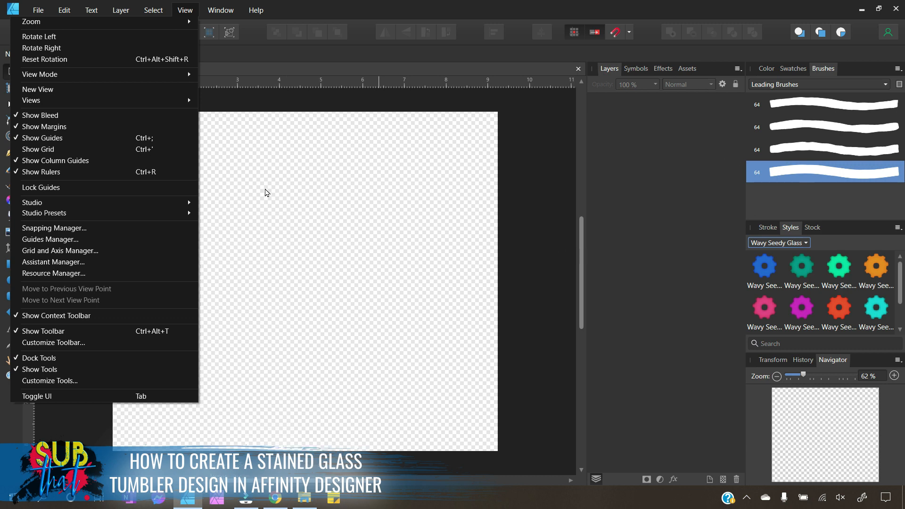
pyautogui.click(266, 192)
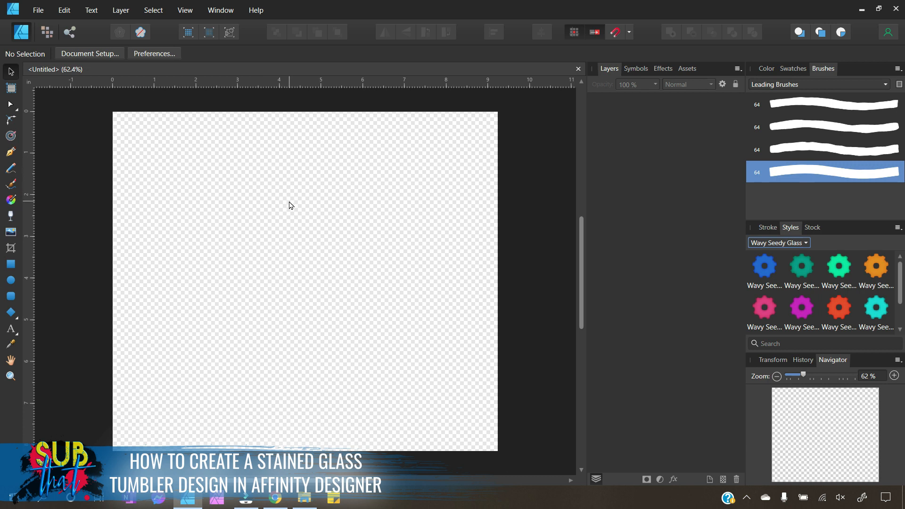
pyautogui.click(184, 9)
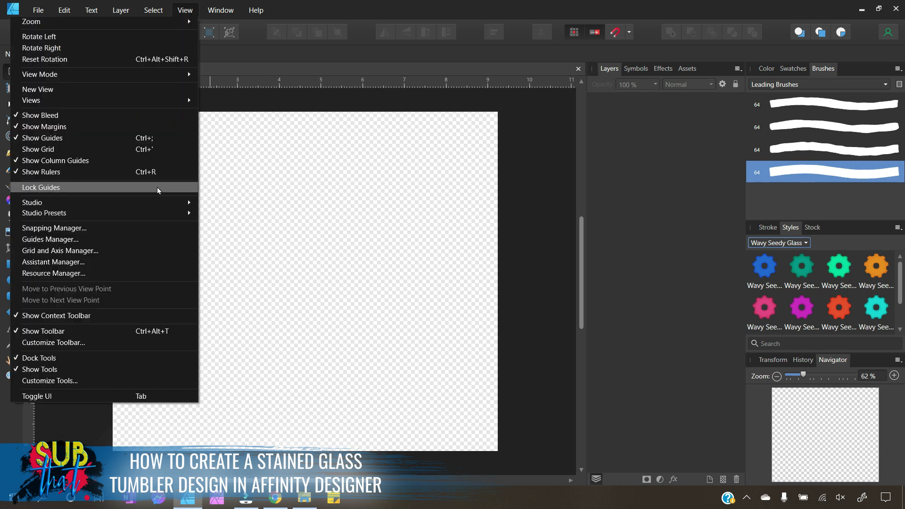
pyautogui.moveTo(159, 202)
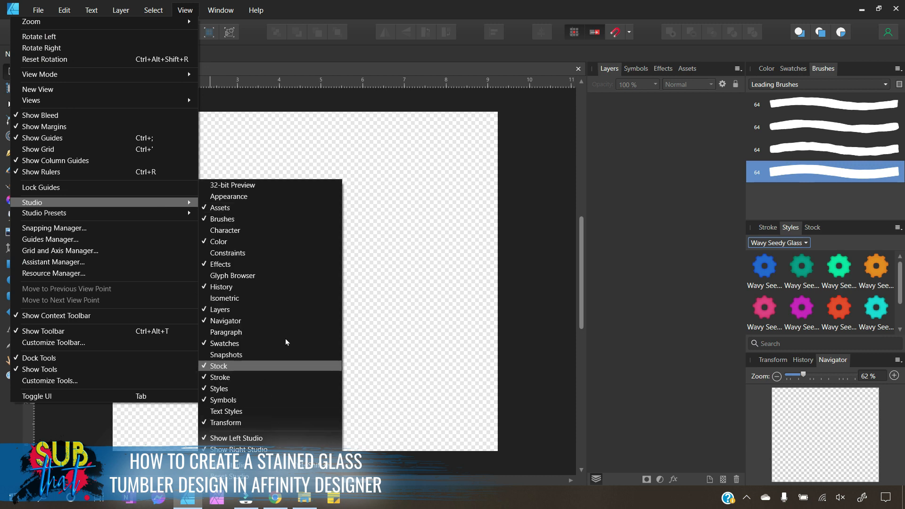
pyautogui.click(381, 318)
pyautogui.click(379, 314)
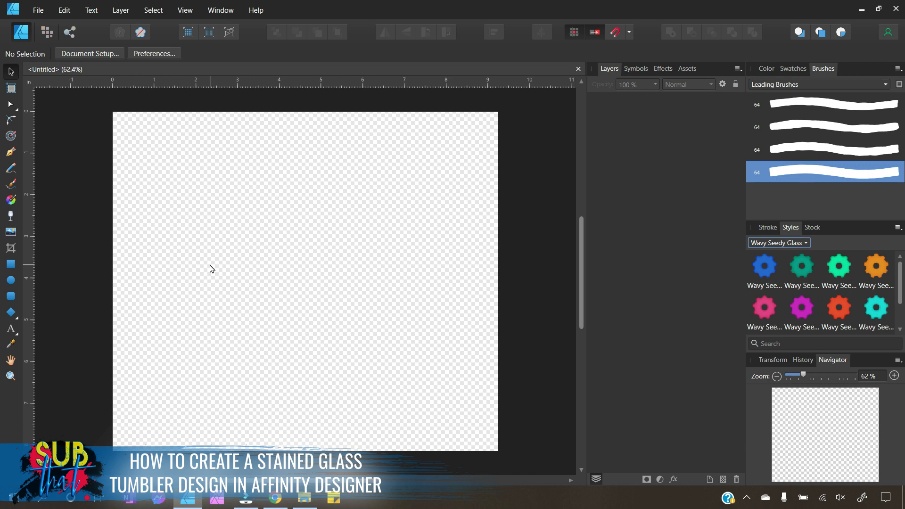
# Test the green Clouded Marble Glass style on a rectangle about 8 × 5 in within the page, and delete the rectangle.
pyautogui.click(10, 267)
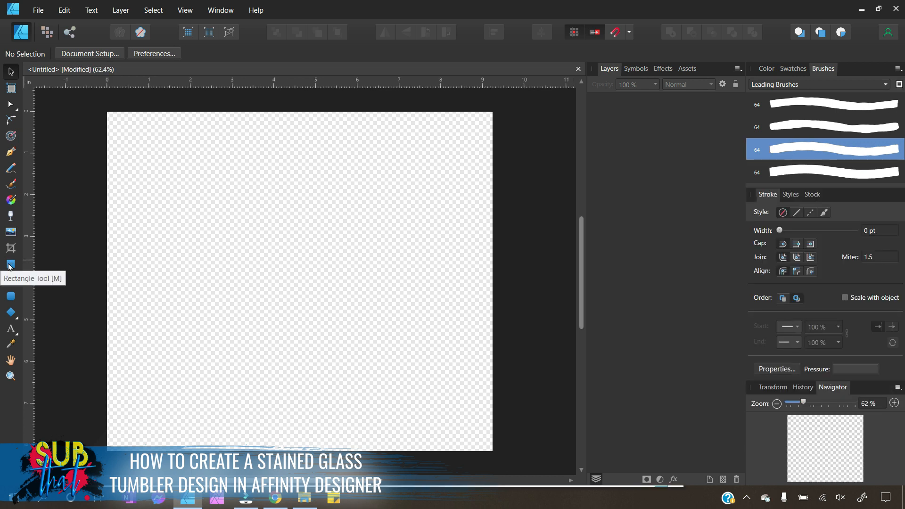
pyautogui.click(10, 266)
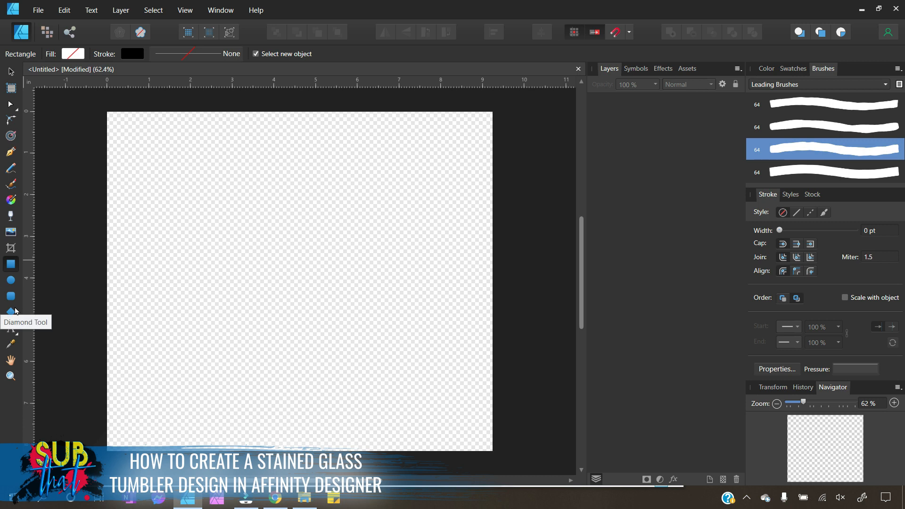
pyautogui.moveTo(131, 137); pyautogui.dragTo(460, 345)
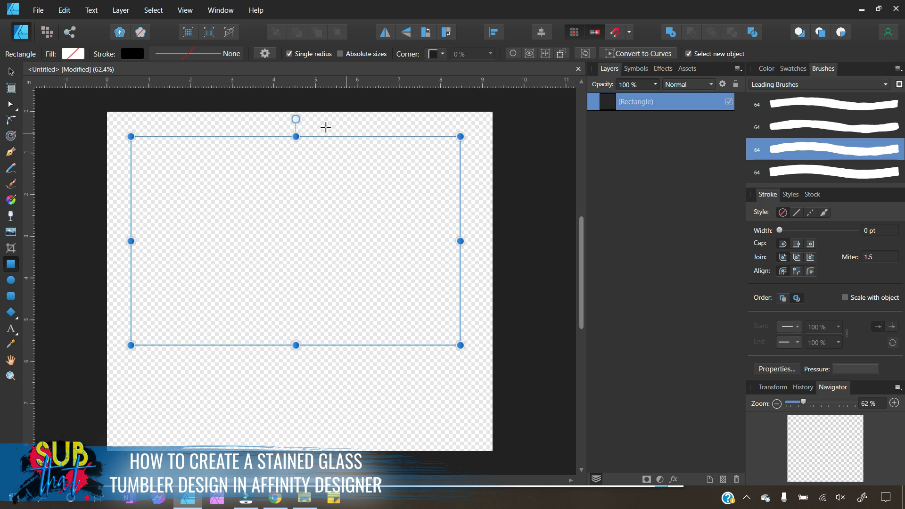
pyautogui.click(792, 198)
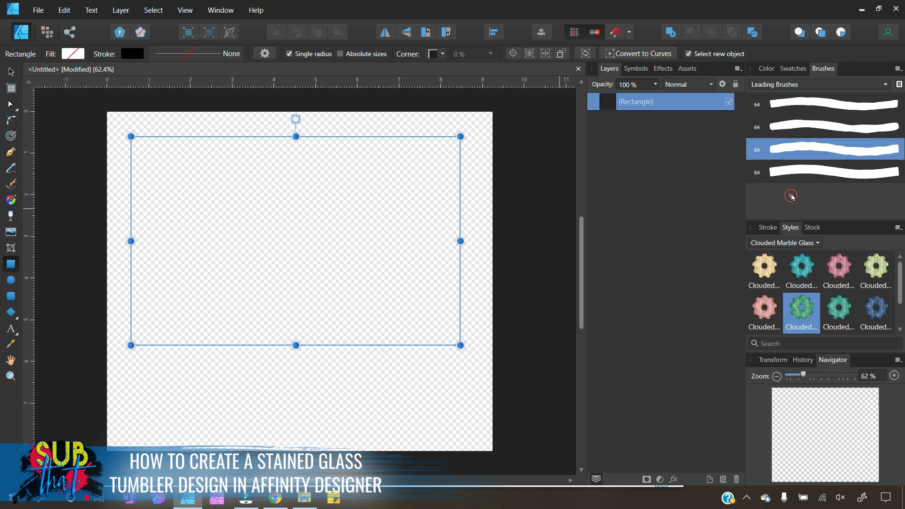
pyautogui.click(810, 313)
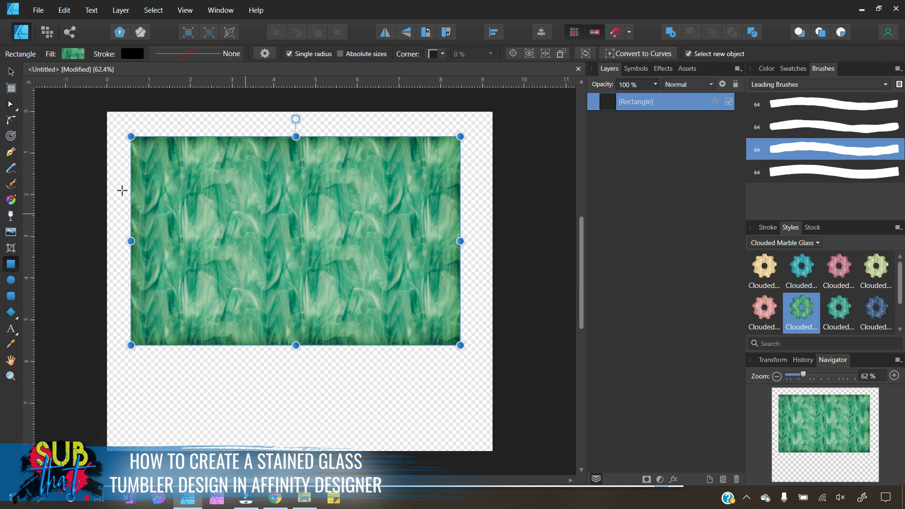
pyautogui.click(736, 479)
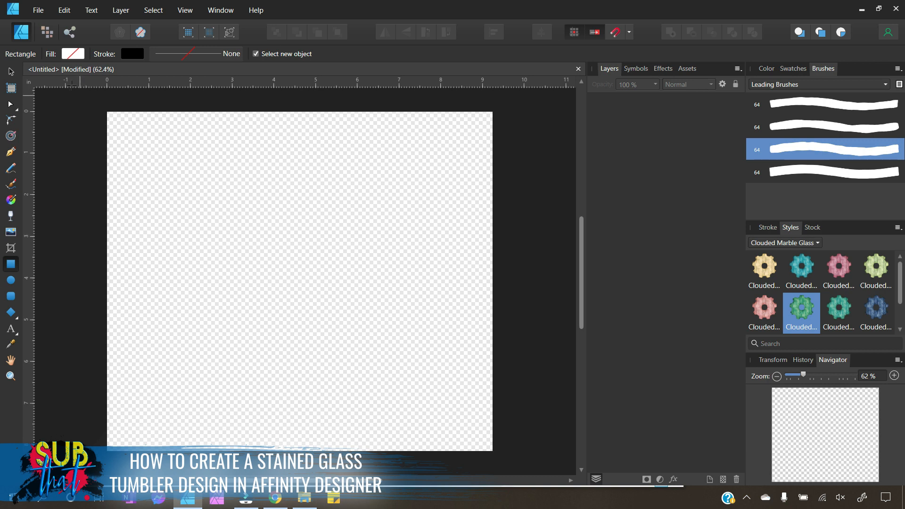
# Draw a rectangle covering the entire page and apply the green Clouded Marble Glass style to it.
pyautogui.moveTo(108, 113)
pyautogui.mouseDown()
pyautogui.moveTo(162, 440)
pyautogui.moveTo(492, 451)
pyautogui.mouseUp()
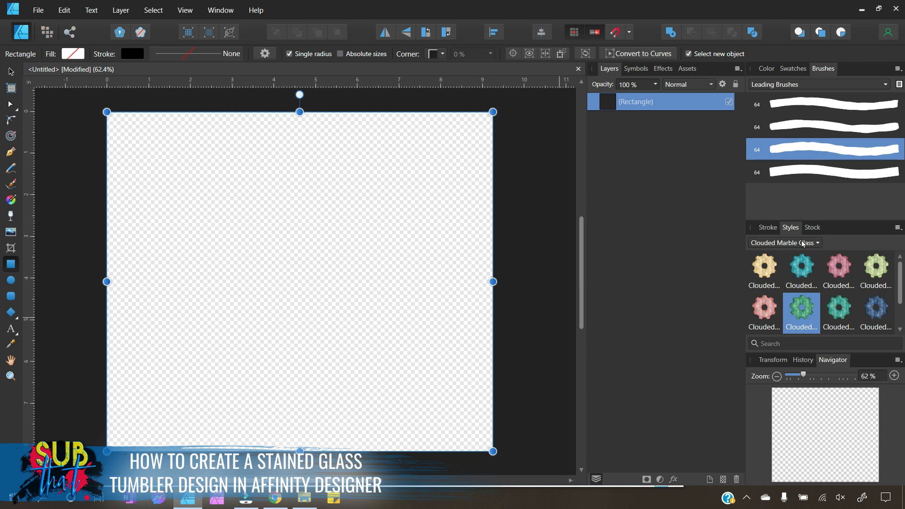
pyautogui.scroll(-2, 848, 293)
pyautogui.scroll(1, 852, 294)
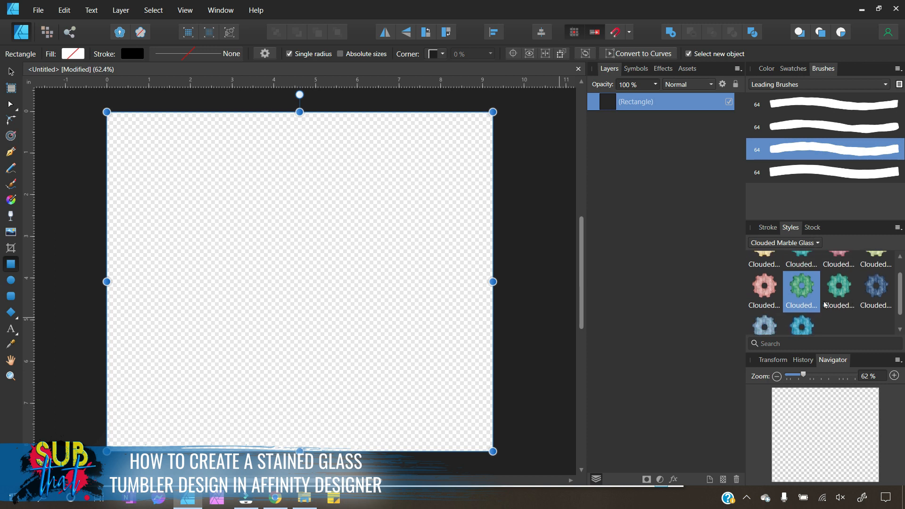
pyautogui.click(800, 290)
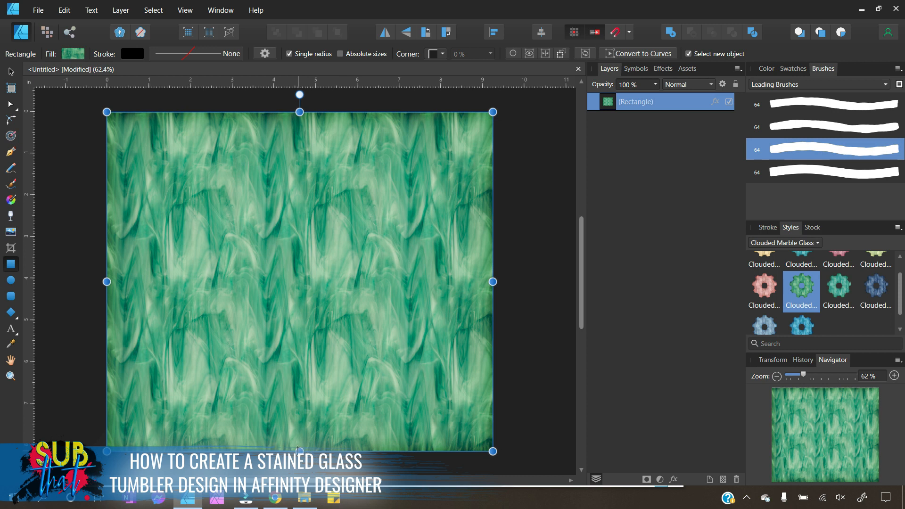
# Try shrinking the rectangle to a narrow strip along the page's upper edge, and stretch it back to full page height.
pyautogui.moveTo(298, 449); pyautogui.dragTo(267, 145)
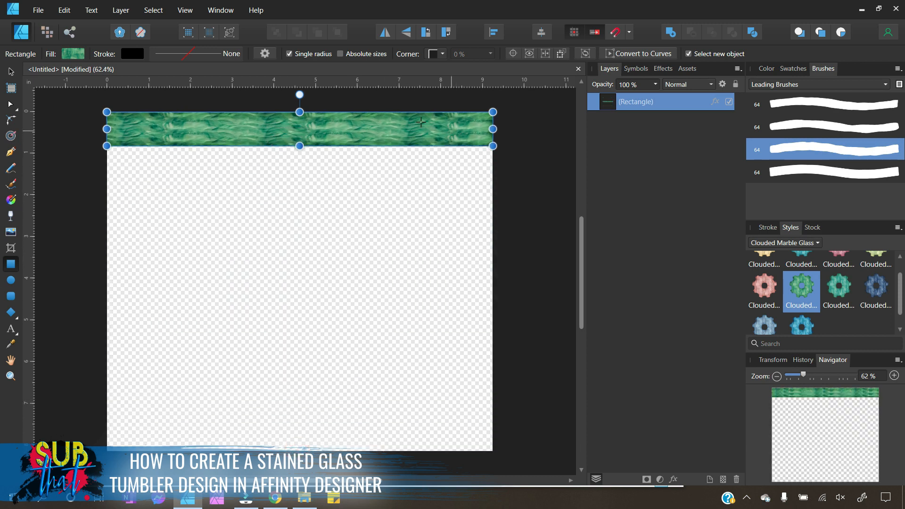
pyautogui.moveTo(301, 146); pyautogui.dragTo(319, 449)
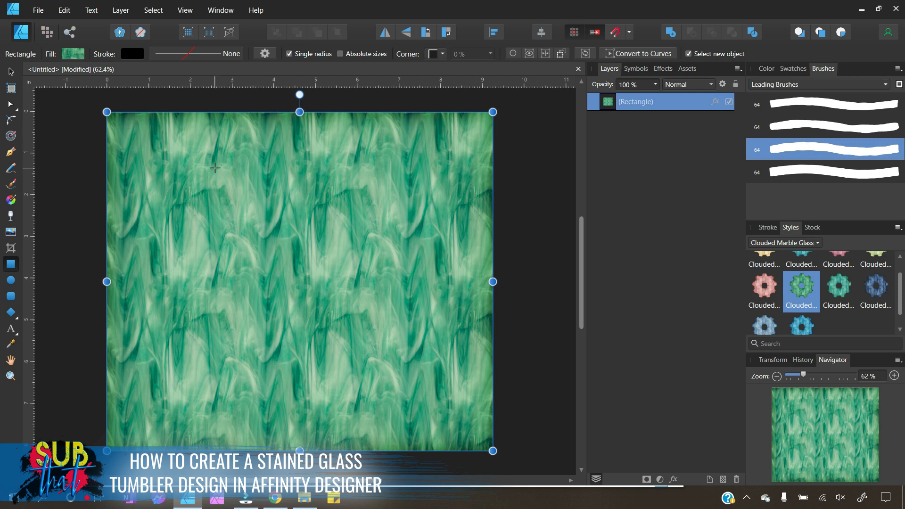
# Try the green Water Glass, mint Cathedral Glass and green Cathedral Glass 2 styles on the full-page rectangle.
pyautogui.click(778, 243)
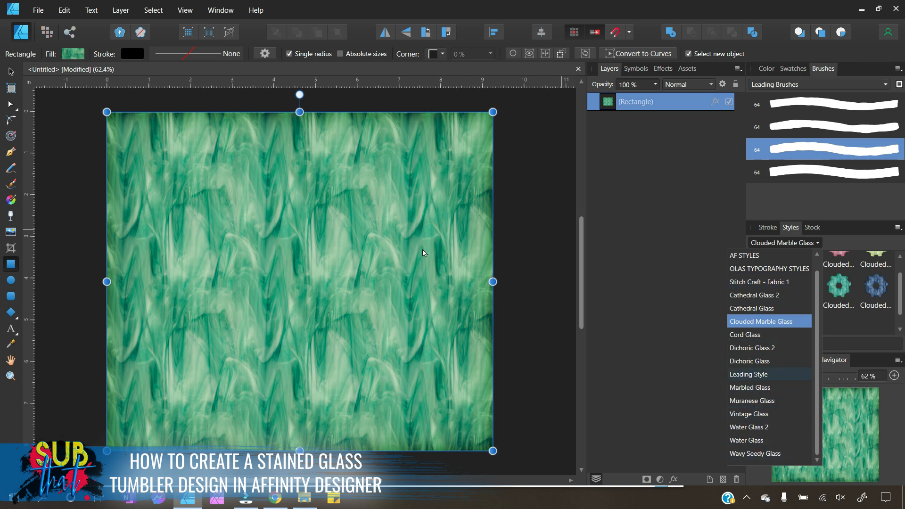
pyautogui.click(763, 440)
pyautogui.click(838, 275)
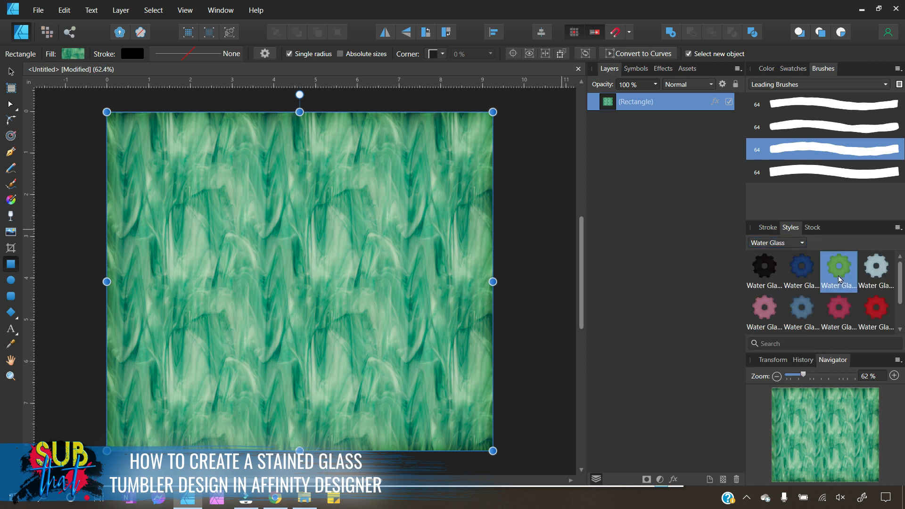
pyautogui.click(770, 244)
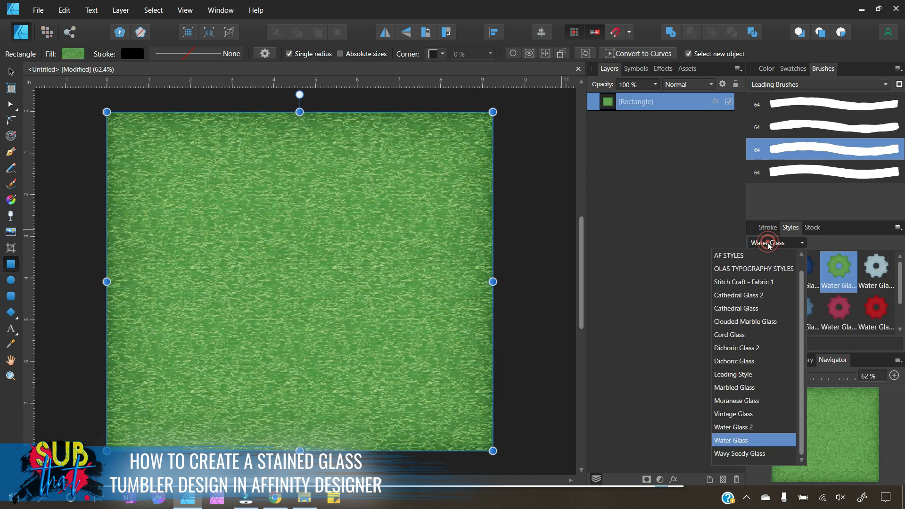
pyautogui.click(738, 309)
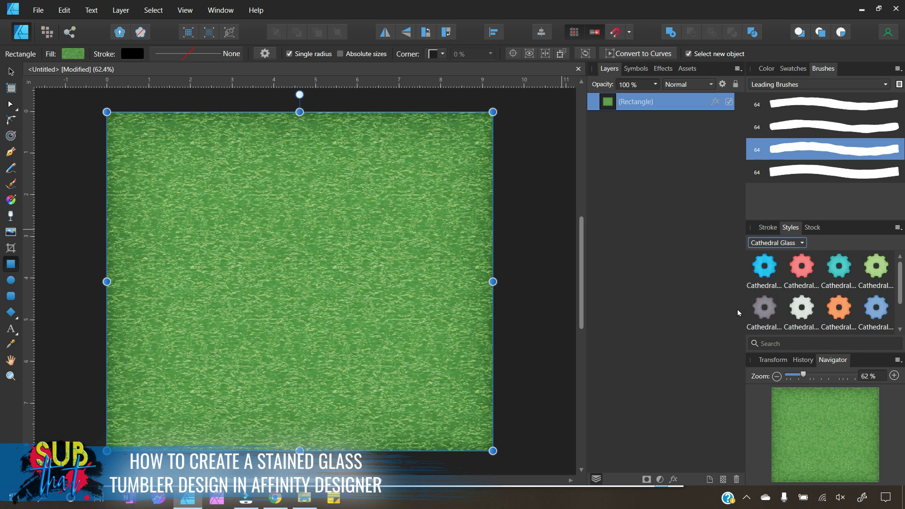
pyautogui.click(811, 315)
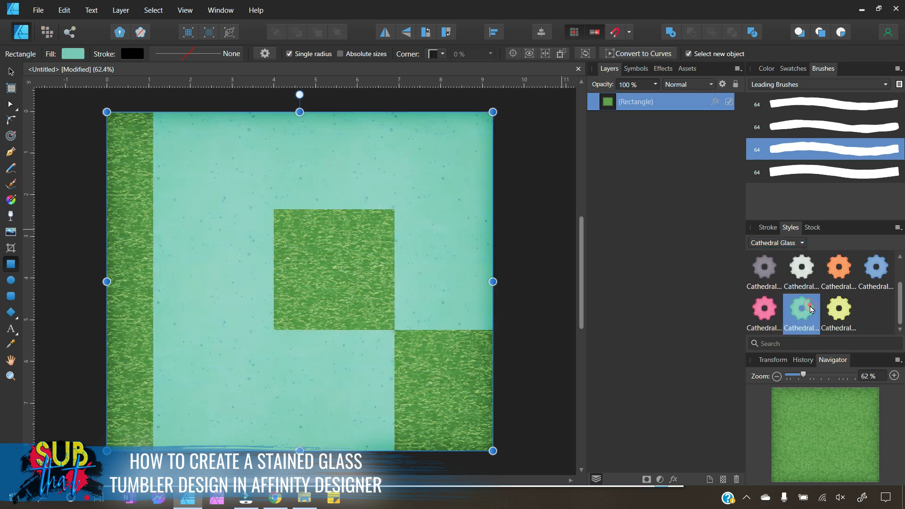
pyautogui.click(781, 245)
pyautogui.click(771, 295)
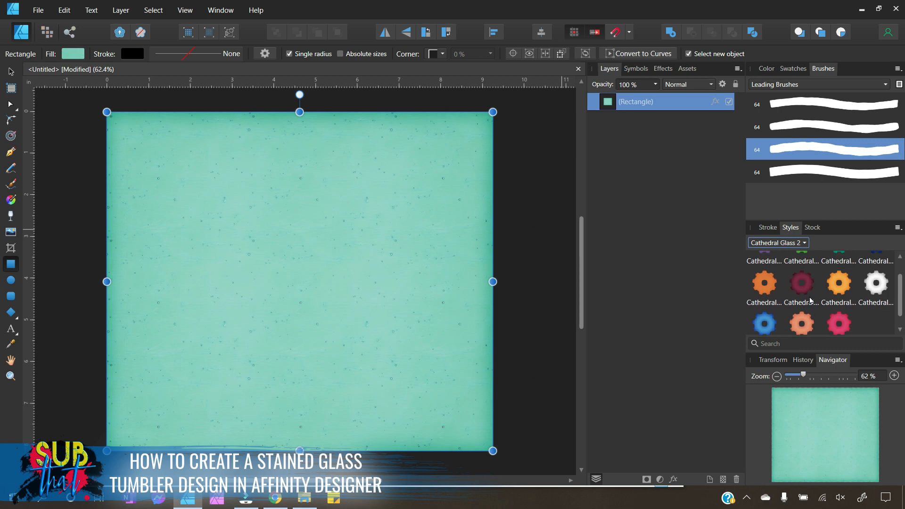
pyautogui.click(803, 266)
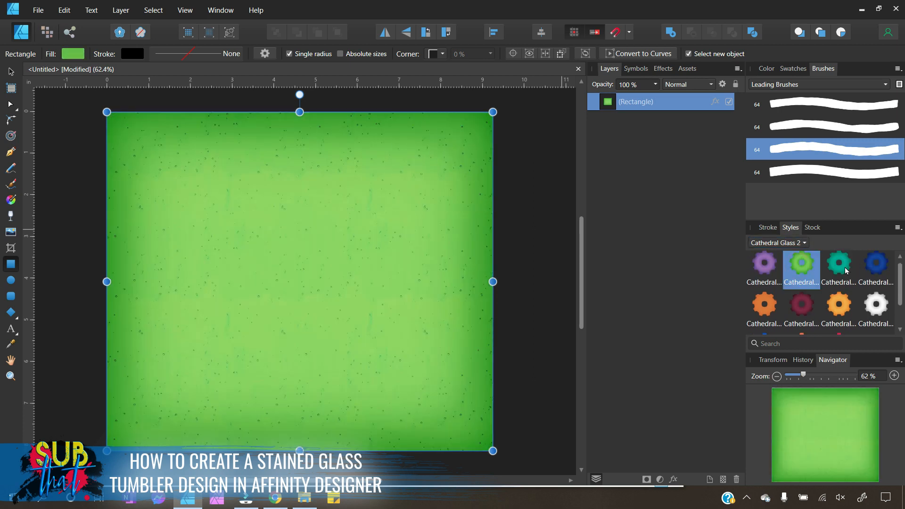
# Reapply the green marbled style from the Clouded Marble Glass category to the full-page rectangle.
pyautogui.click(796, 243)
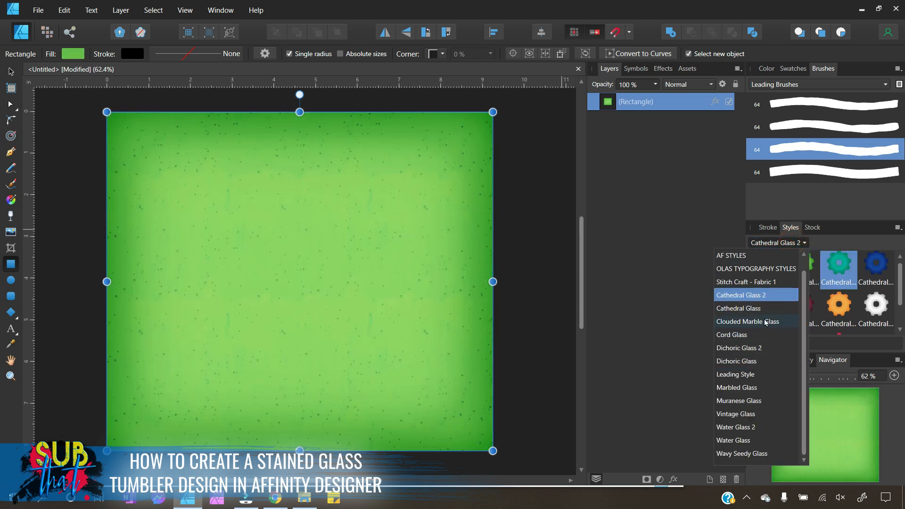
pyautogui.click(750, 322)
pyautogui.click(801, 307)
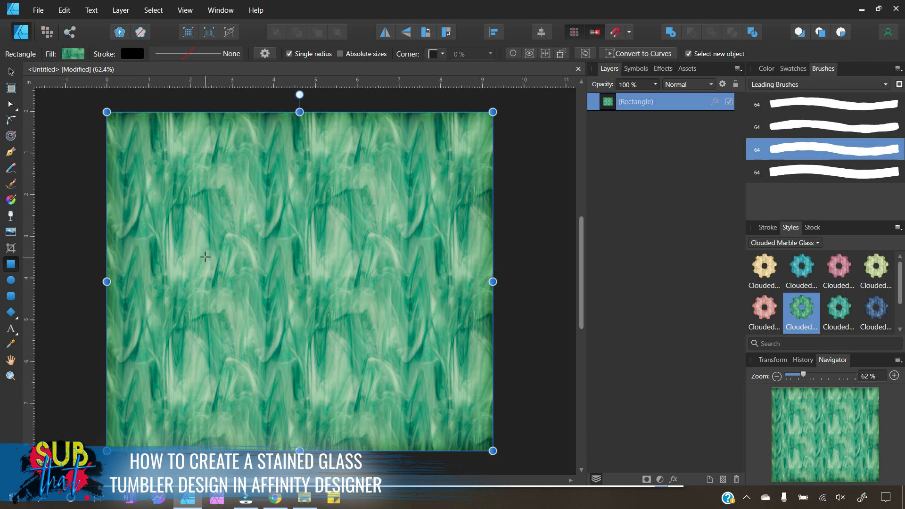
# Look through the remaining Clouded Marble Glass styles and deselect the background rectangle.
pyautogui.moveTo(900, 292); pyautogui.dragTo(899, 284)
pyautogui.scroll(-2, 885, 292)
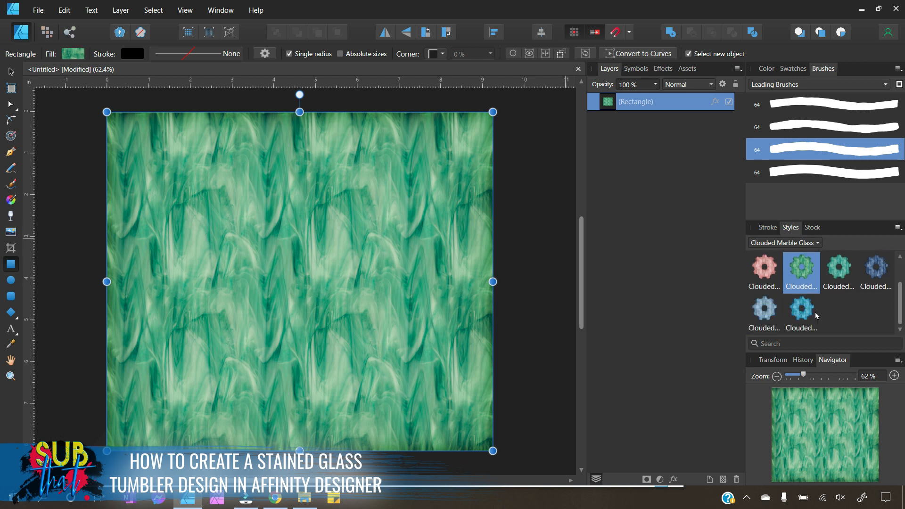
pyautogui.scroll(1, 825, 314)
pyautogui.scroll(3, 813, 296)
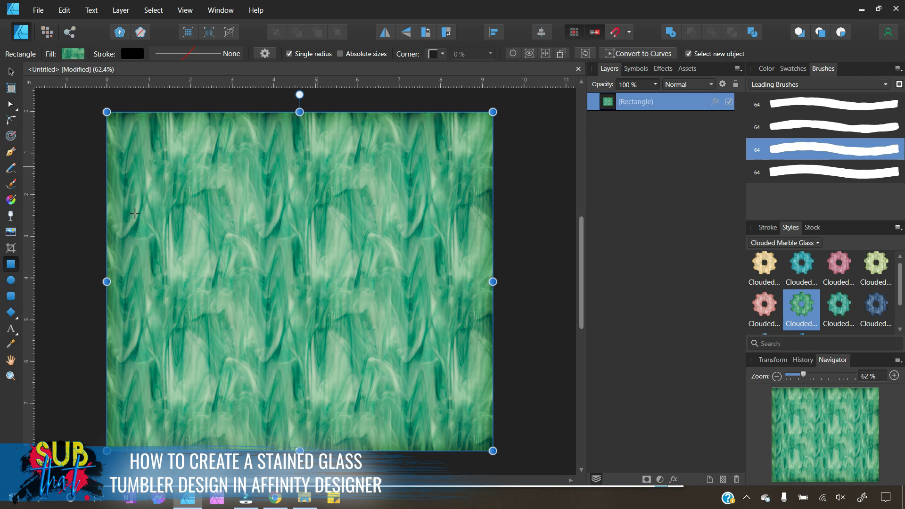
pyautogui.click(153, 10)
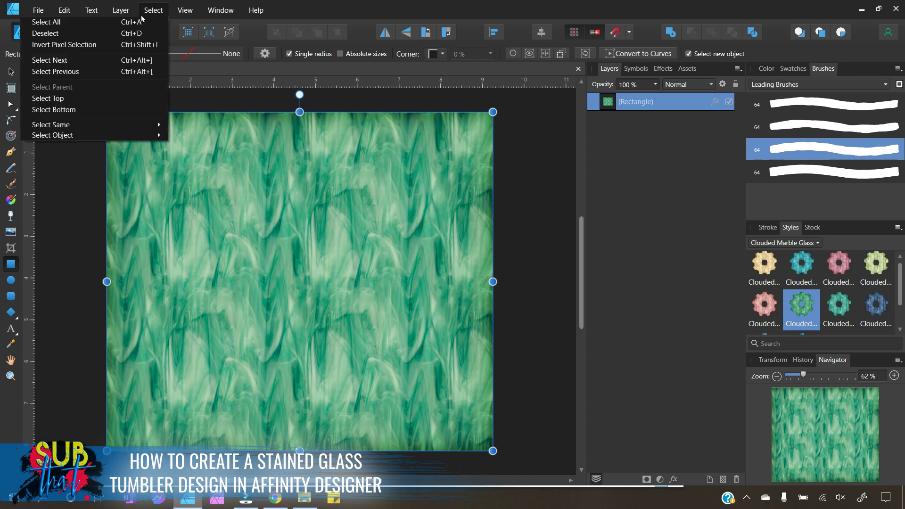
pyautogui.click(112, 33)
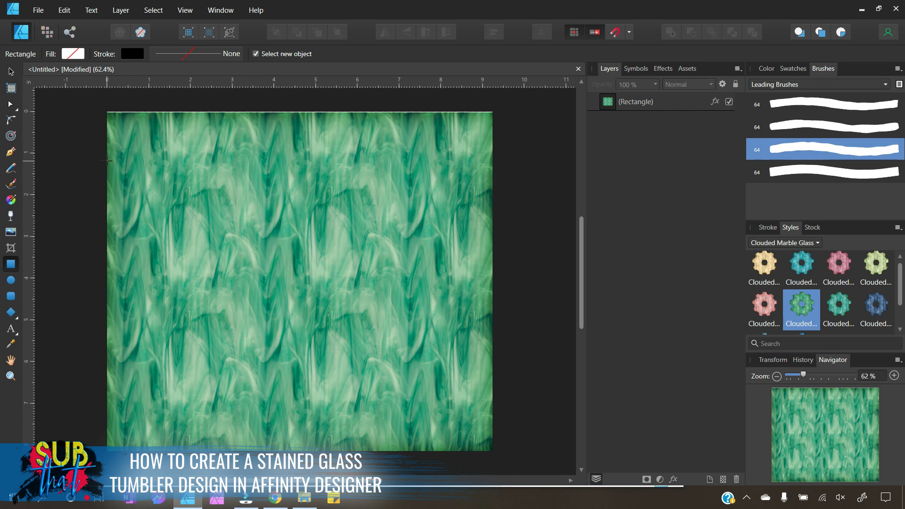
# Draw a full-width rectangle about 6 in tall across the page's middle, and try the yellow-green, cream and bright blue Clouded Marble Glass styles on it.
pyautogui.moveTo(106, 160); pyautogui.dragTo(492, 406)
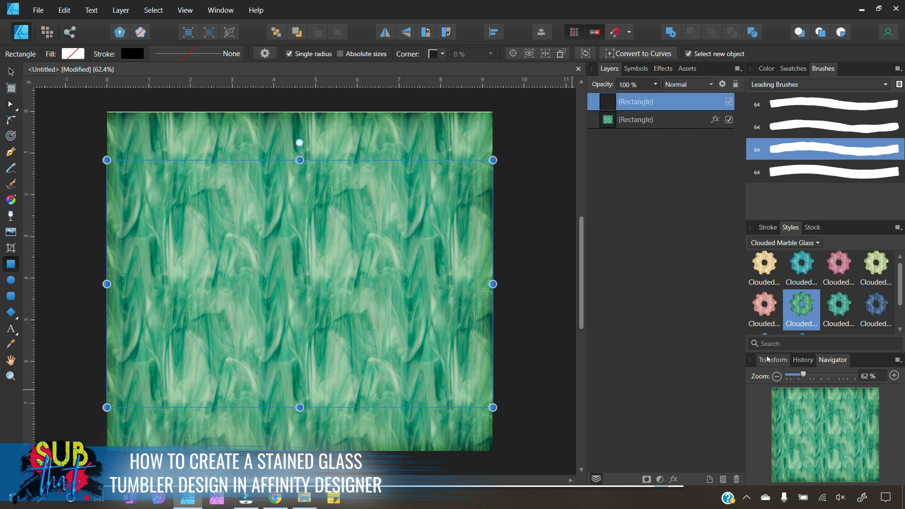
pyautogui.click(878, 269)
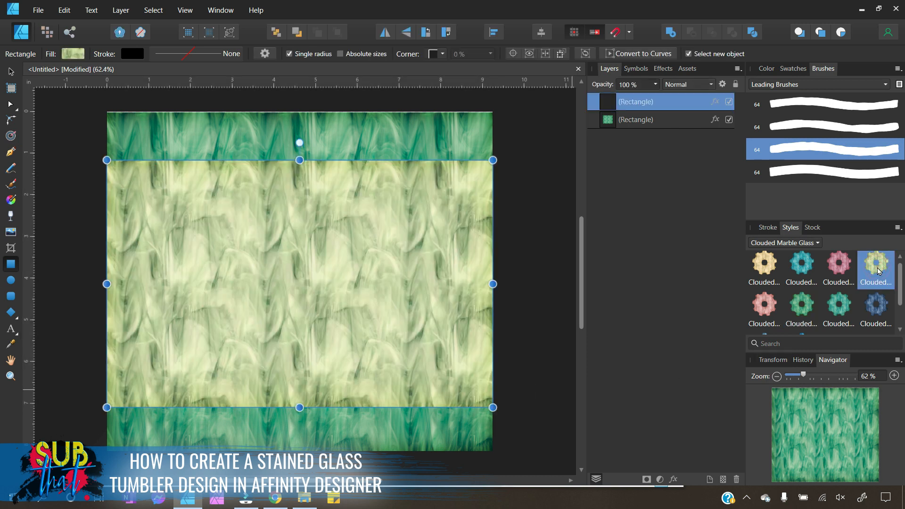
pyautogui.click(773, 271)
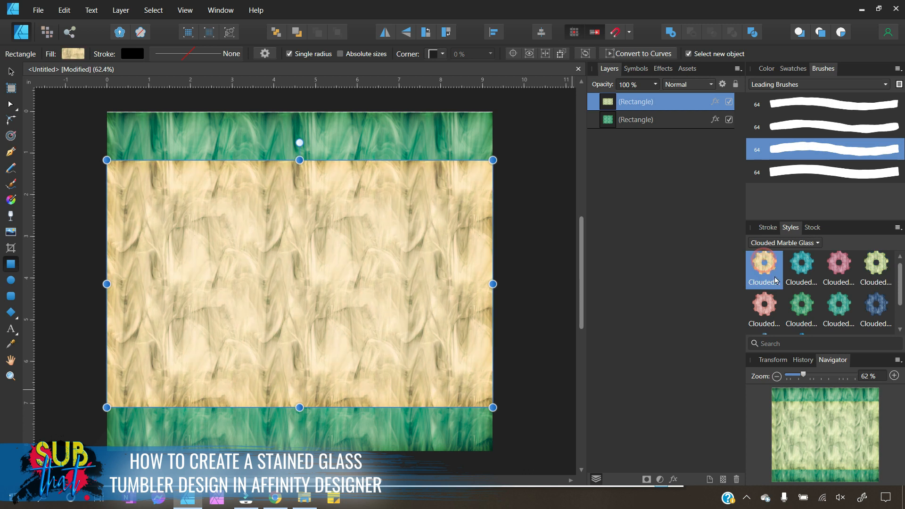
pyautogui.scroll(-2, 829, 297)
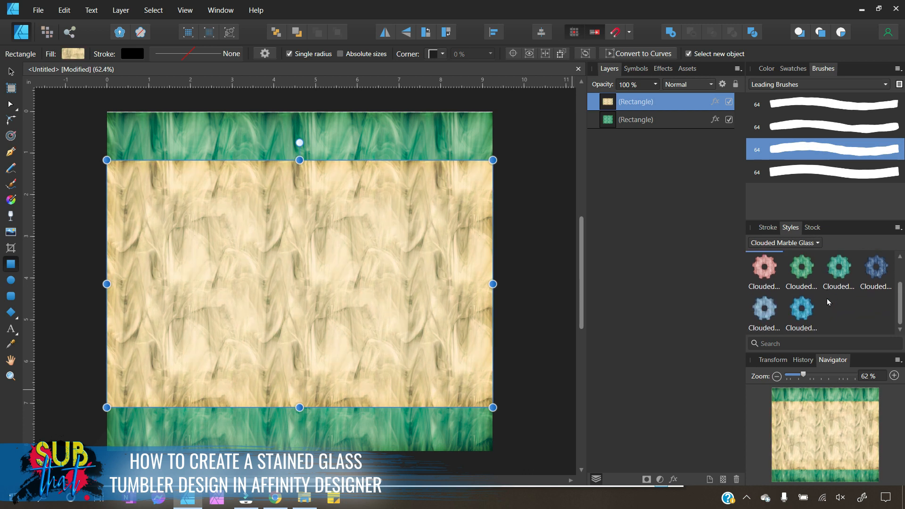
pyautogui.click(801, 311)
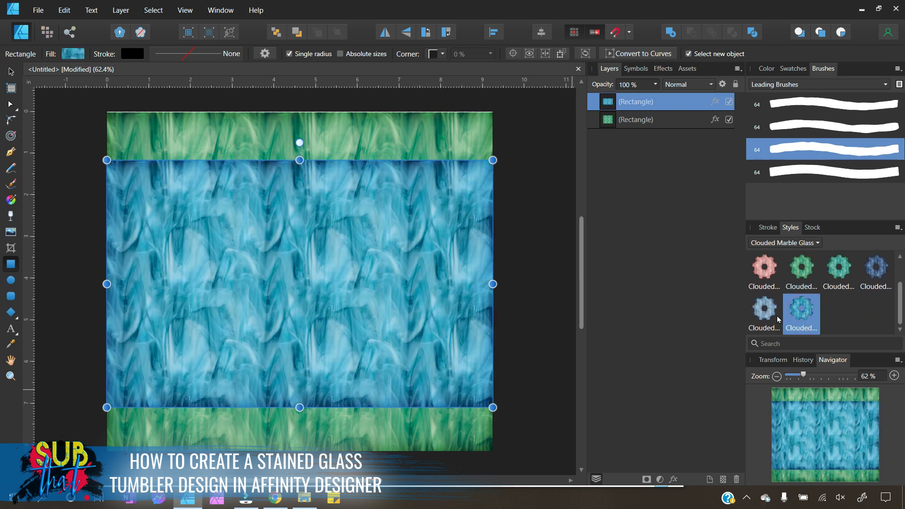
pyautogui.scroll(1, 809, 317)
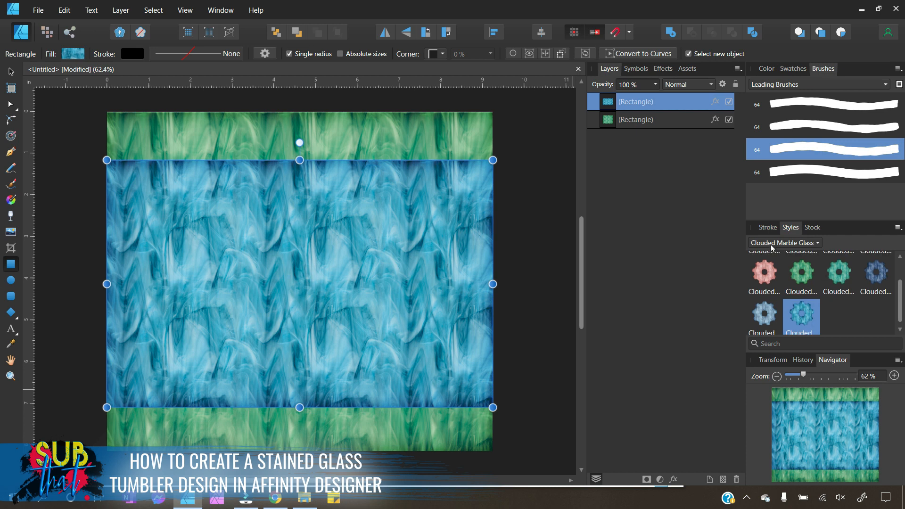
# Try the golden yellow Cord Glass style on the middle rectangle.
pyautogui.click(772, 243)
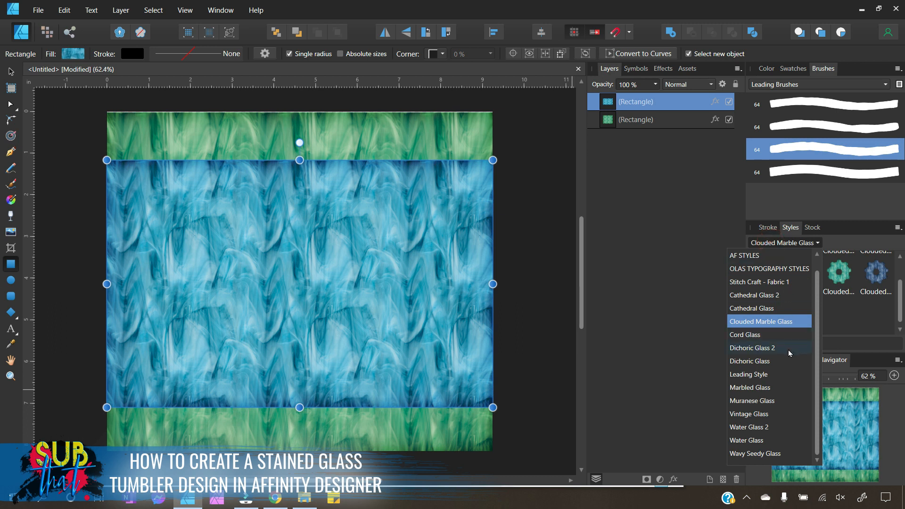
pyautogui.click(776, 335)
pyautogui.click(763, 271)
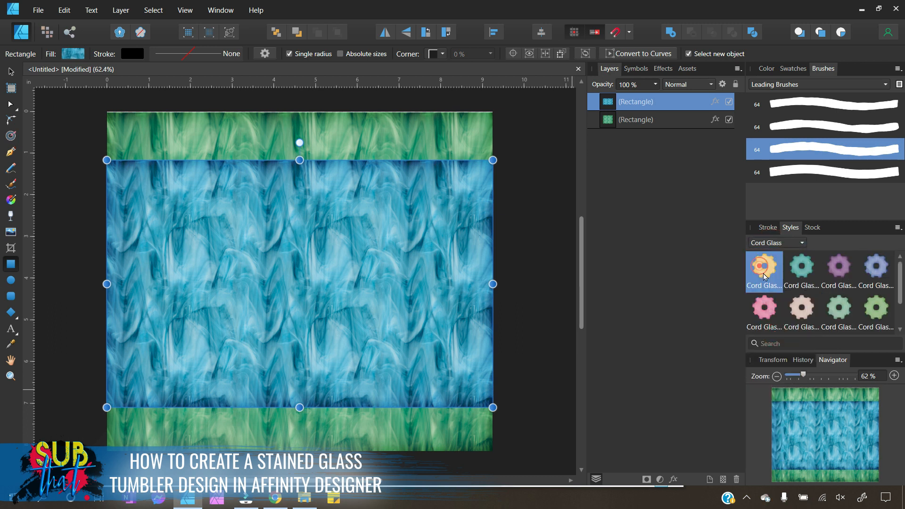
# Look through the Dichoric Glass 2 styles and try the orange Dichoric Glass style on the middle rectangle.
pyautogui.click(767, 244)
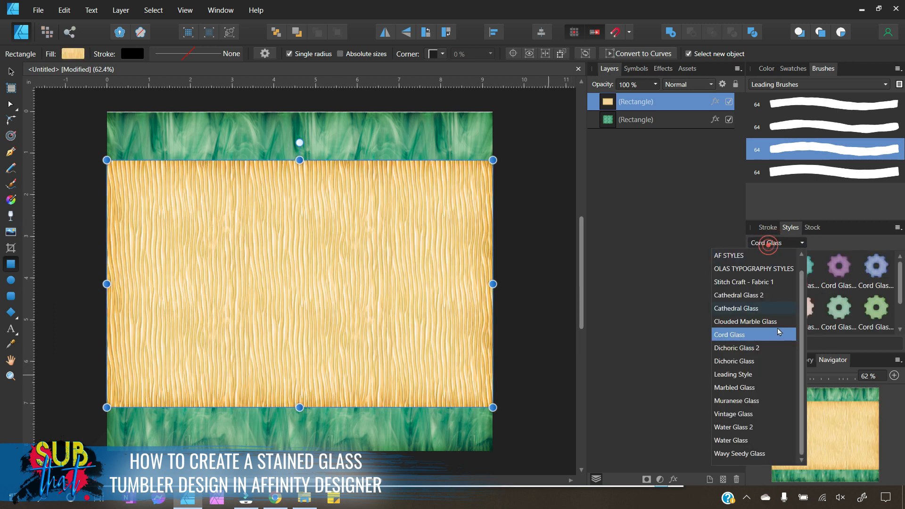
pyautogui.click(748, 349)
pyautogui.scroll(-2, 838, 309)
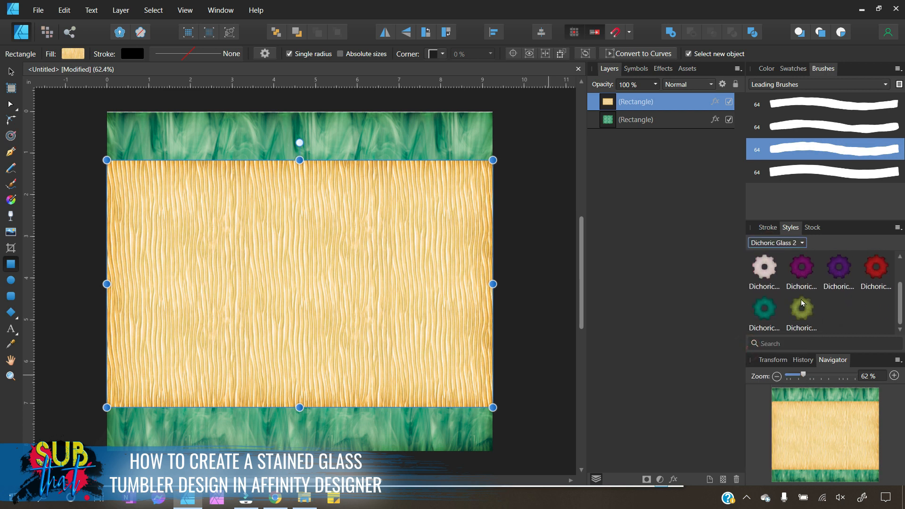
pyautogui.scroll(1, 801, 283)
pyautogui.click(773, 242)
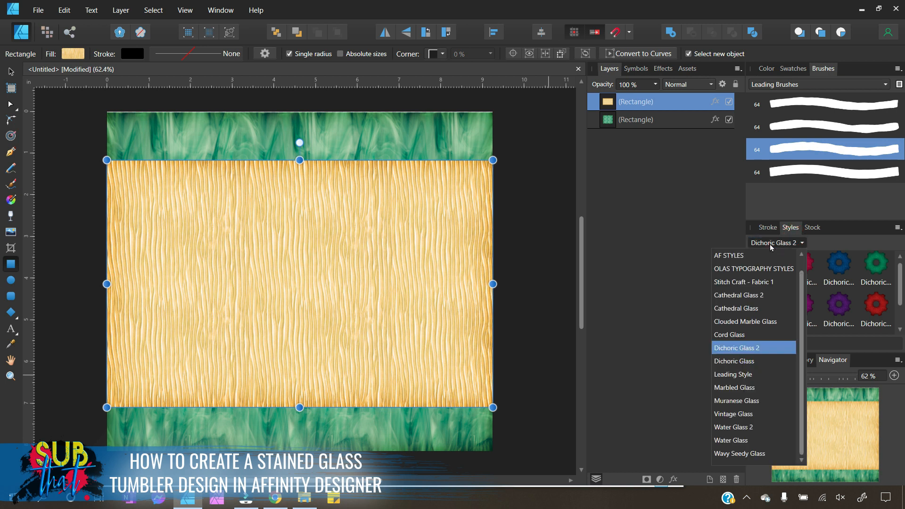
pyautogui.click(749, 361)
pyautogui.scroll(-1, 820, 301)
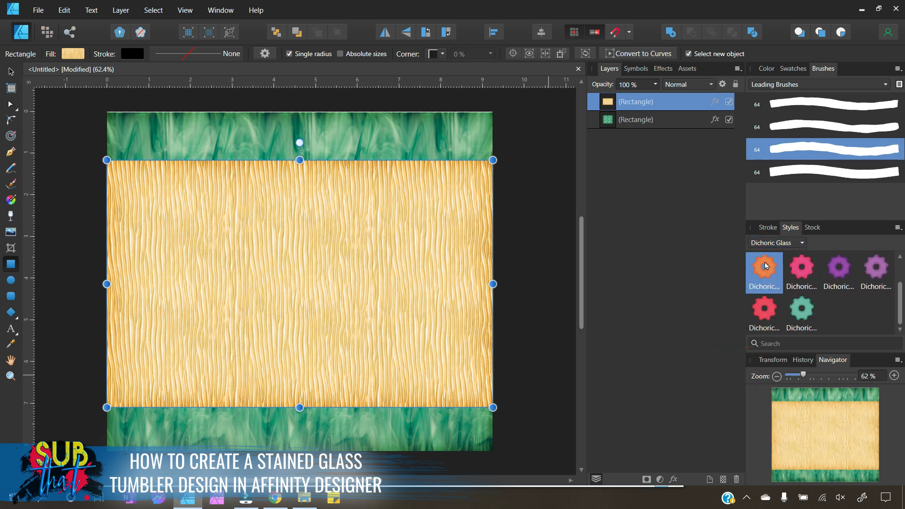
pyautogui.click(764, 263)
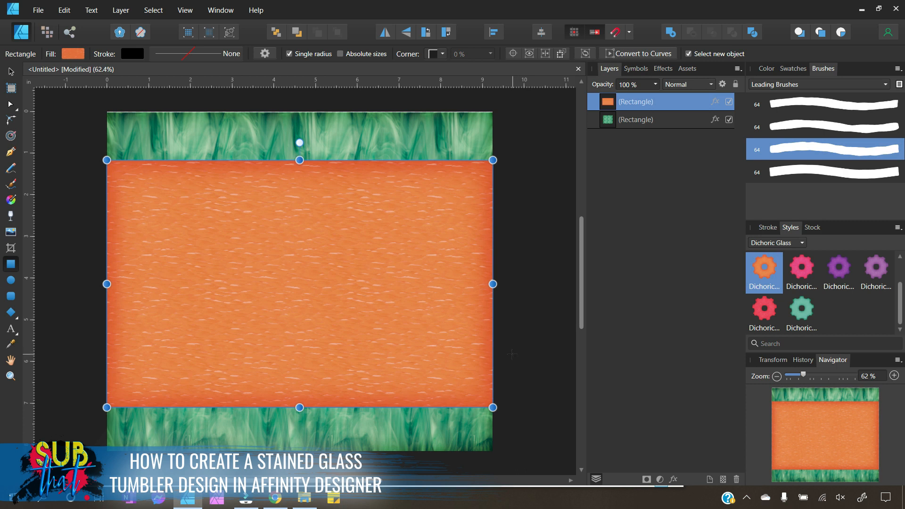
# Return to the Clouded Marble Glass category and compare its cream and yellow-green styles on the middle rectangle.
pyautogui.click(777, 242)
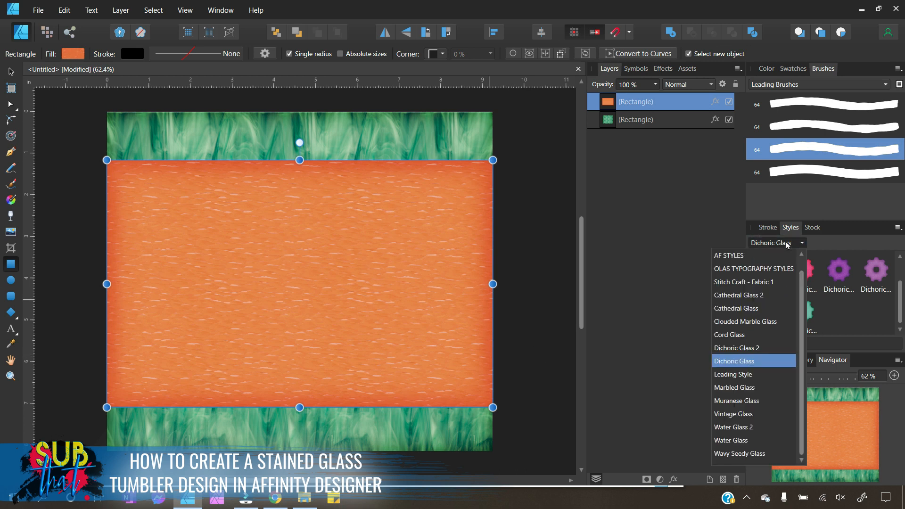
pyautogui.click(731, 322)
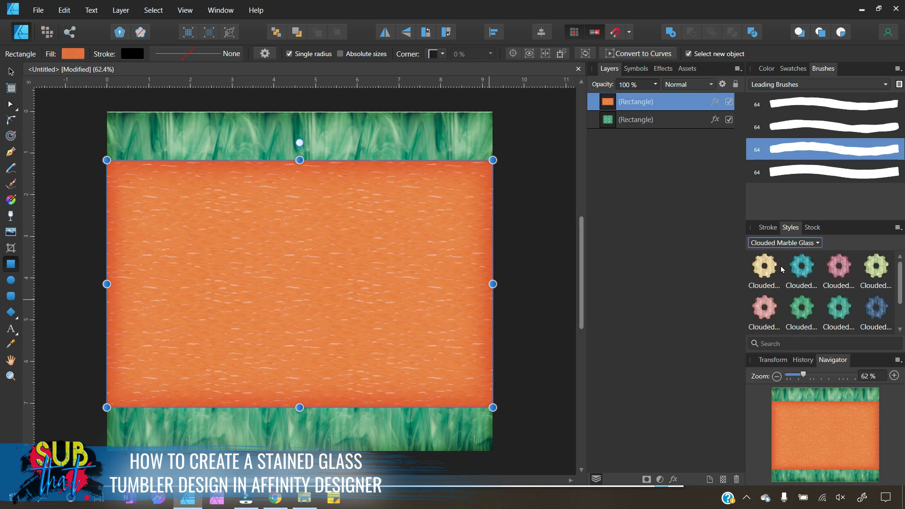
pyautogui.click(775, 271)
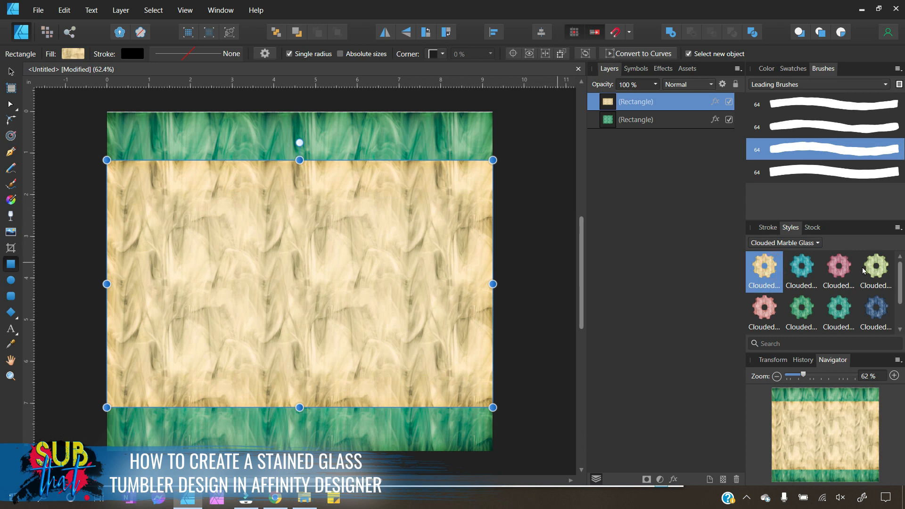
pyautogui.click(863, 270)
pyautogui.scroll(-2, 822, 298)
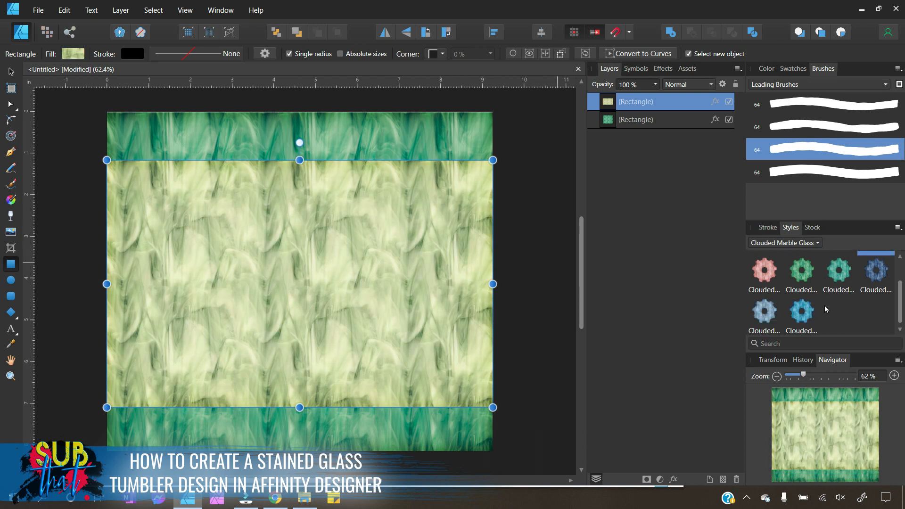
pyautogui.scroll(2, 824, 306)
pyautogui.click(759, 267)
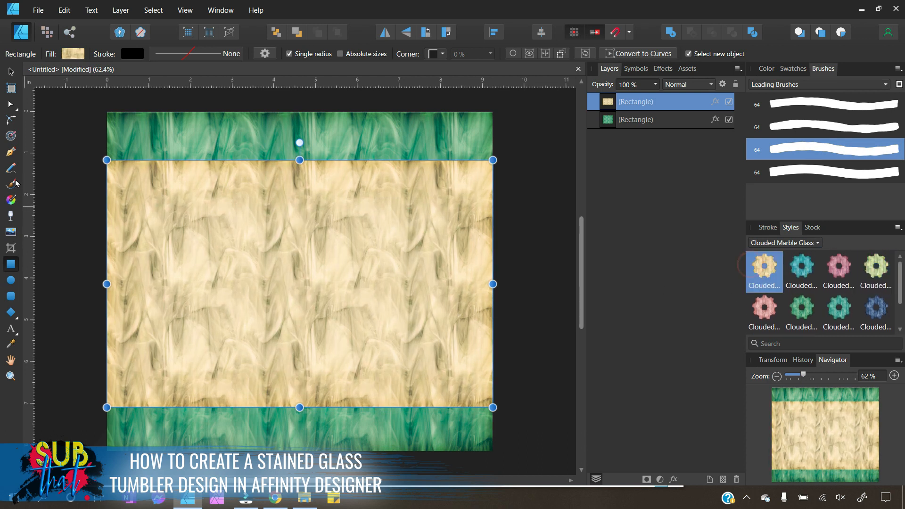
# Compare the teal, dark blue and pink Clouded Marble Glass styles on the middle rectangle, and apply the light blue one.
pyautogui.click(10, 72)
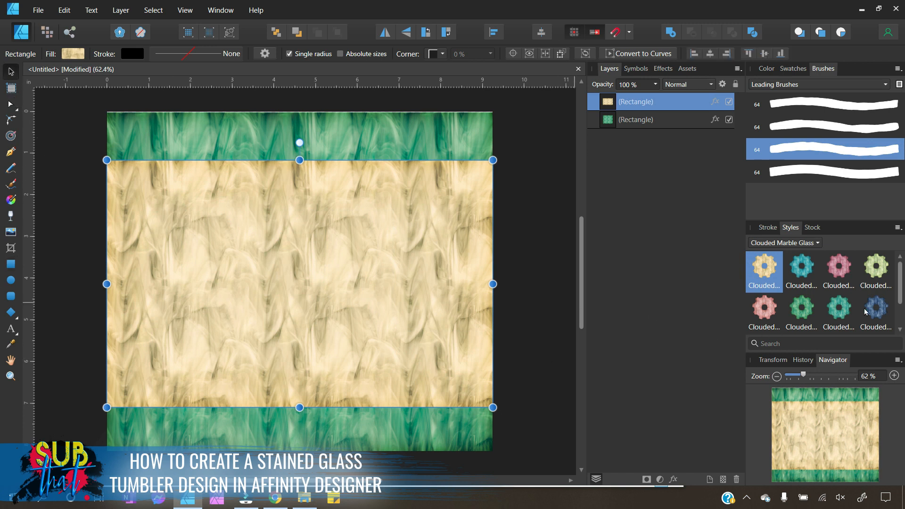
pyautogui.click(791, 278)
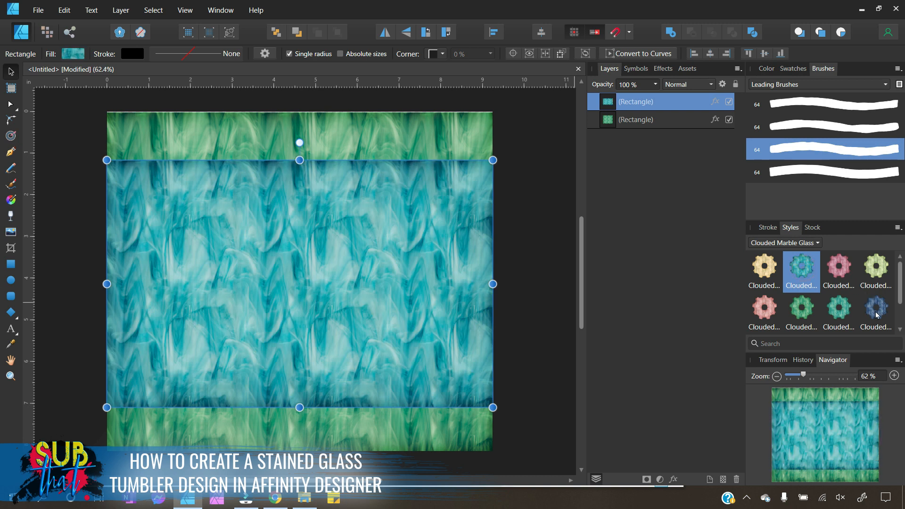
pyautogui.click(874, 312)
pyautogui.scroll(-1, 826, 302)
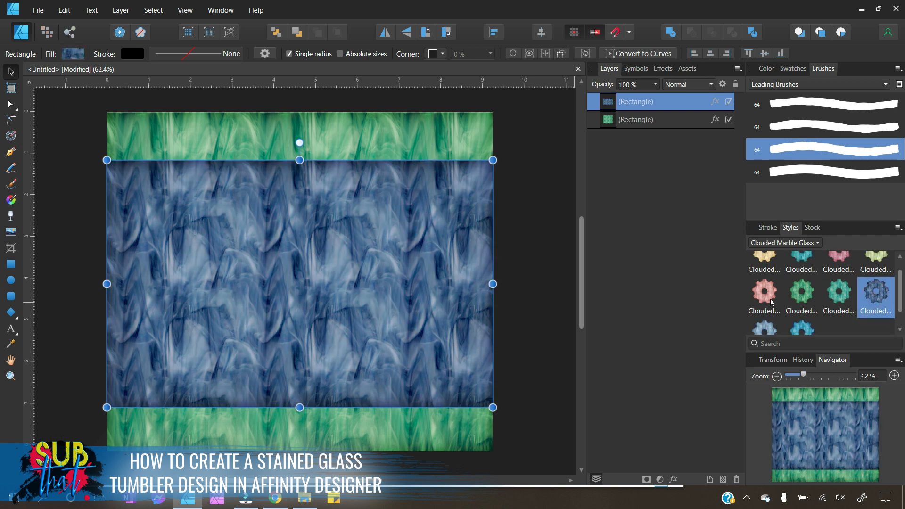
pyautogui.click(771, 302)
pyautogui.click(760, 330)
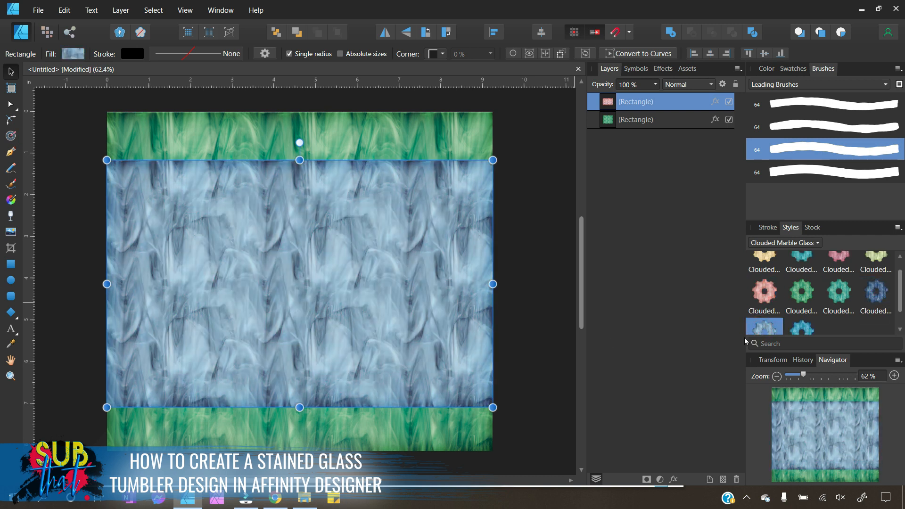
# Extend the light blue rectangle by about 0.2 in at both its upper and lower edges, and deselect it.
pyautogui.moveTo(299, 160); pyautogui.dragTo(299, 150)
pyautogui.moveTo(300, 407); pyautogui.dragTo(302, 416)
pyautogui.click(81, 208)
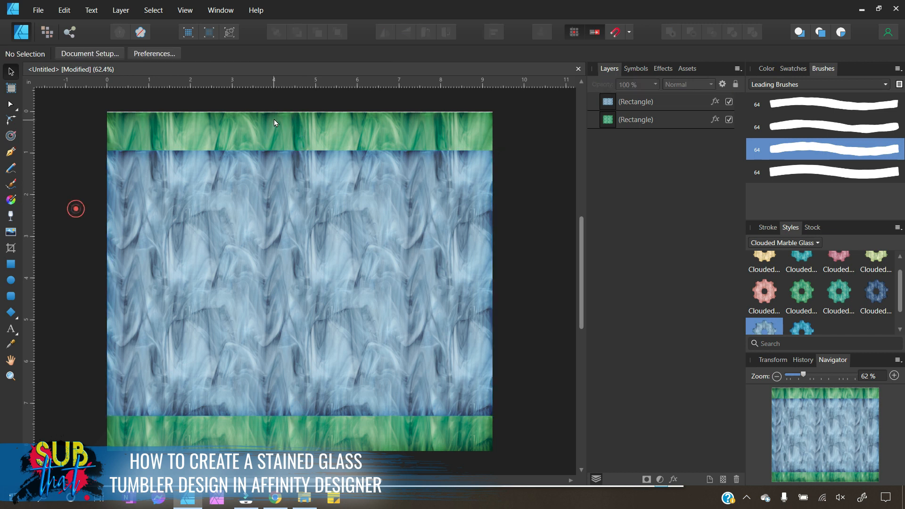
# Stretch the green background rectangle's upper edge to meet the page's upper edge, and deselect it.
pyautogui.click(273, 120)
pyautogui.moveTo(302, 113); pyautogui.dragTo(300, 111)
pyautogui.click(86, 254)
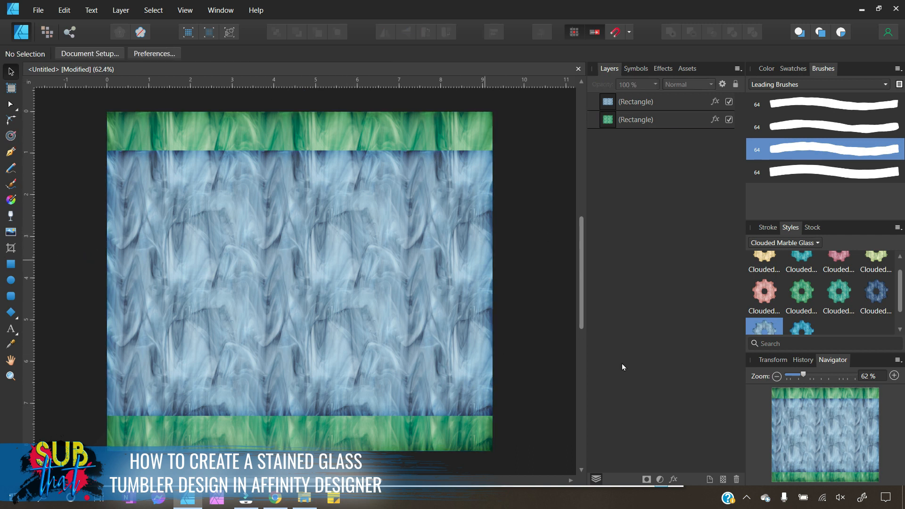
# Align the centres of the green and blue rectangles horizontally and vertically to the spread, and clear the selection.
pyautogui.click(644, 126)
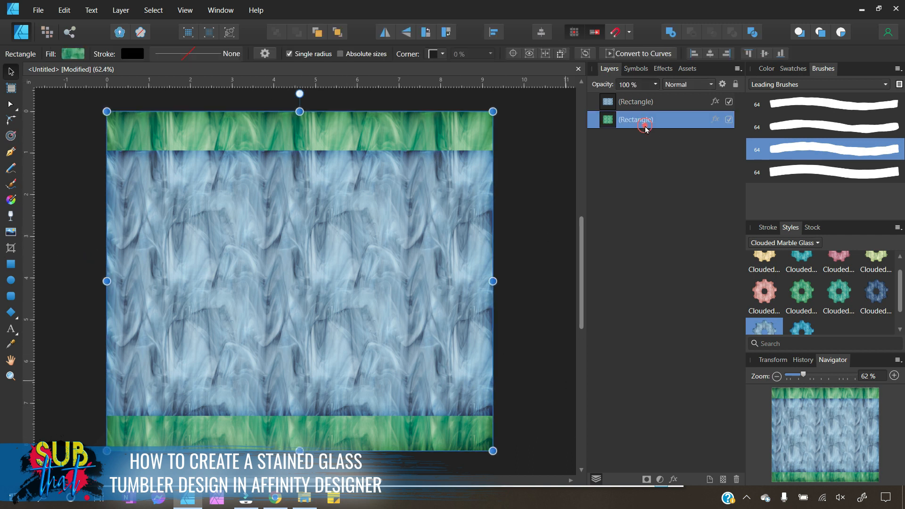
pyautogui.keyDown('shift'); pyautogui.click(651, 101); pyautogui.keyUp('shift')
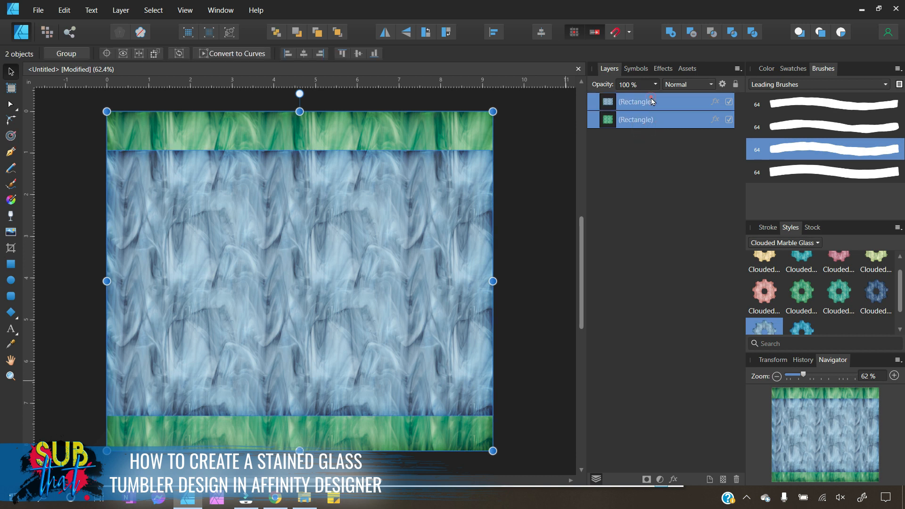
pyautogui.click(493, 33)
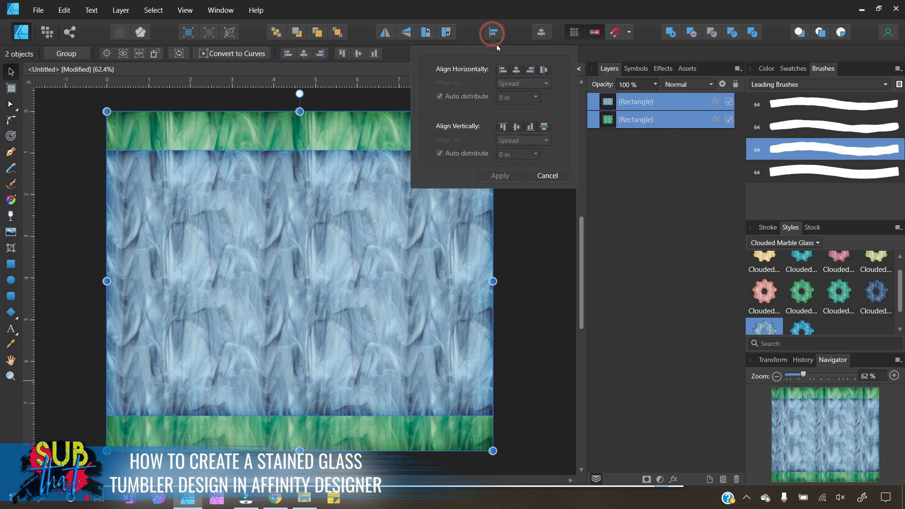
pyautogui.click(517, 71)
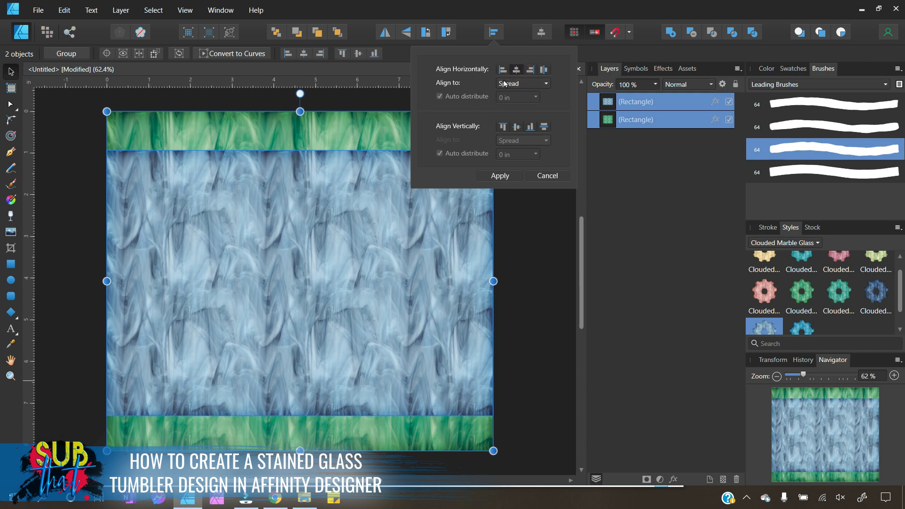
pyautogui.click(516, 127)
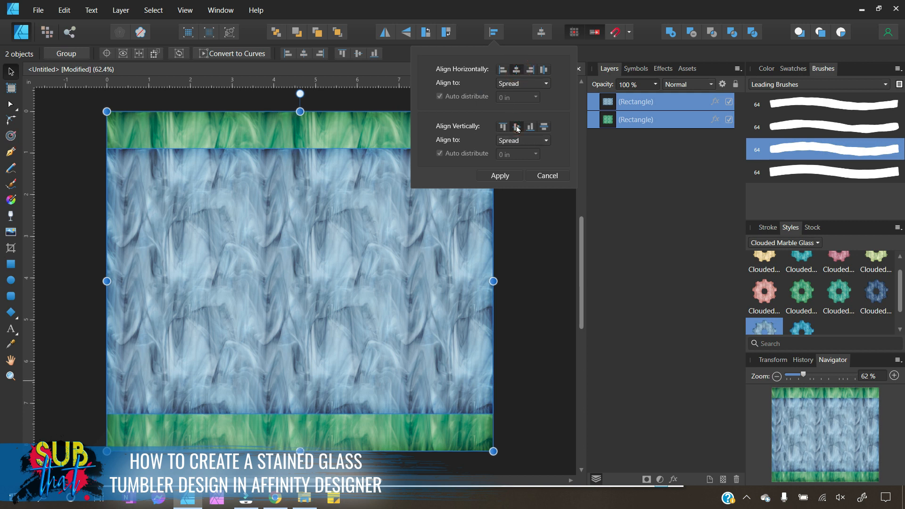
pyautogui.click(509, 174)
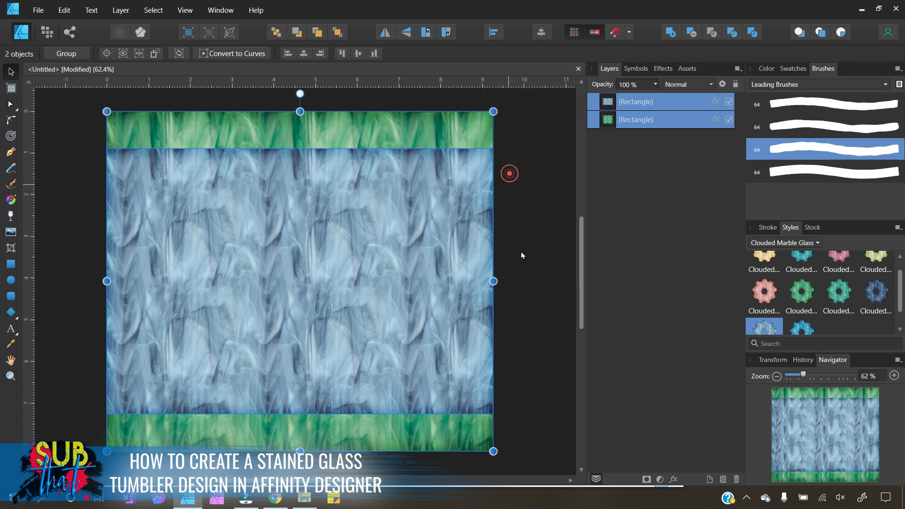
pyautogui.click(534, 212)
# Rename the green rectangle's layer BACKGROUND GREEN and the blue rectangle's layer BACKGROUND BLUE, and deselect everything.
pyautogui.doubleClick(640, 119)
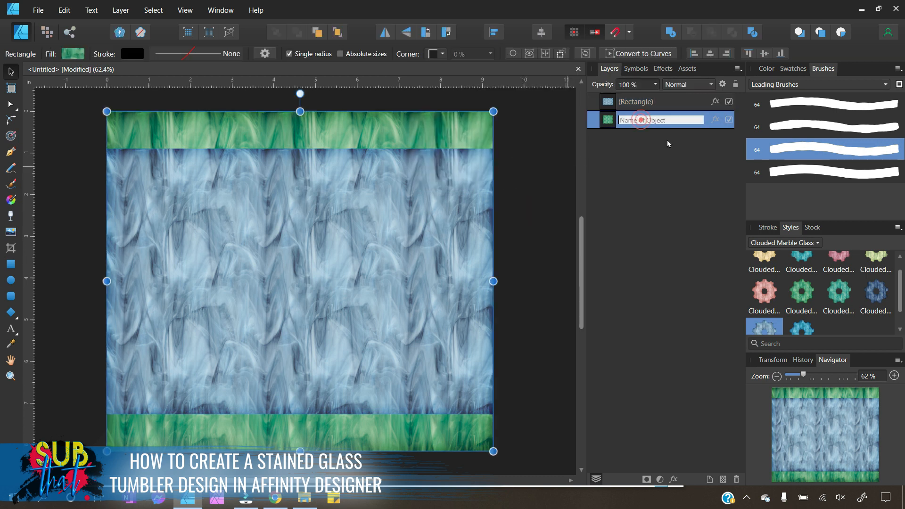
pyautogui.write('BACKGROUND GREEN')
pyautogui.press('Return')
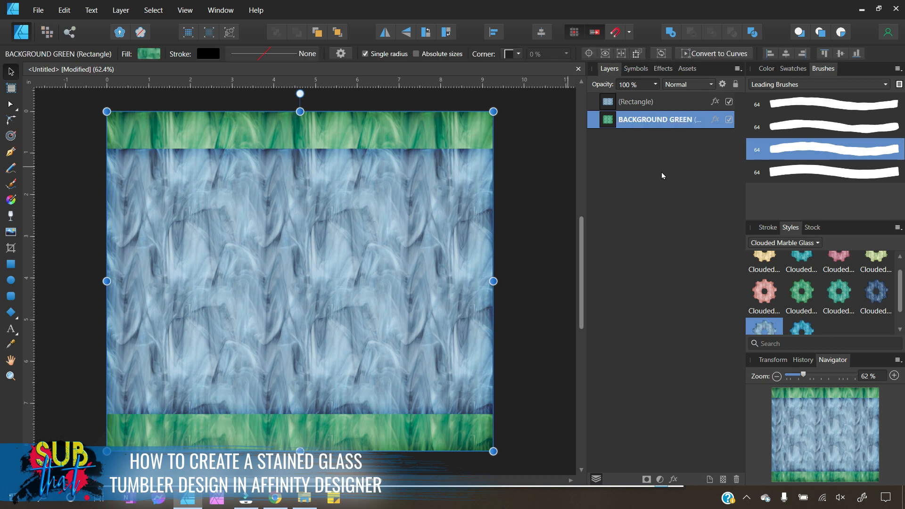
pyautogui.doubleClick(642, 107)
pyautogui.write('BACKGROU')
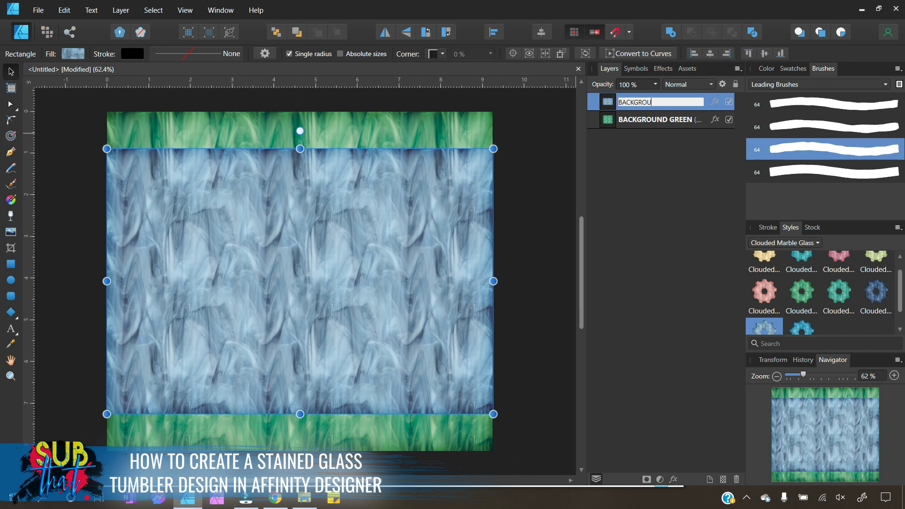
pyautogui.write('ND BLUE')
pyautogui.press('Return')
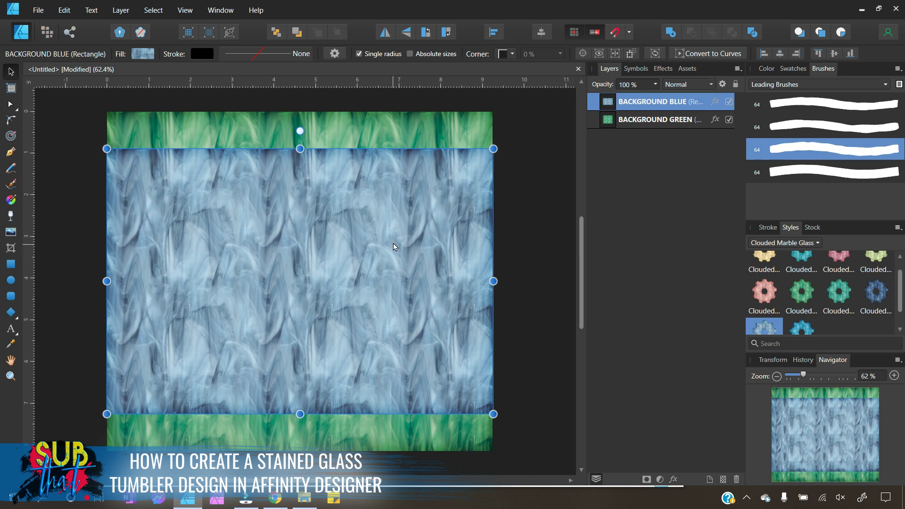
pyautogui.click(543, 259)
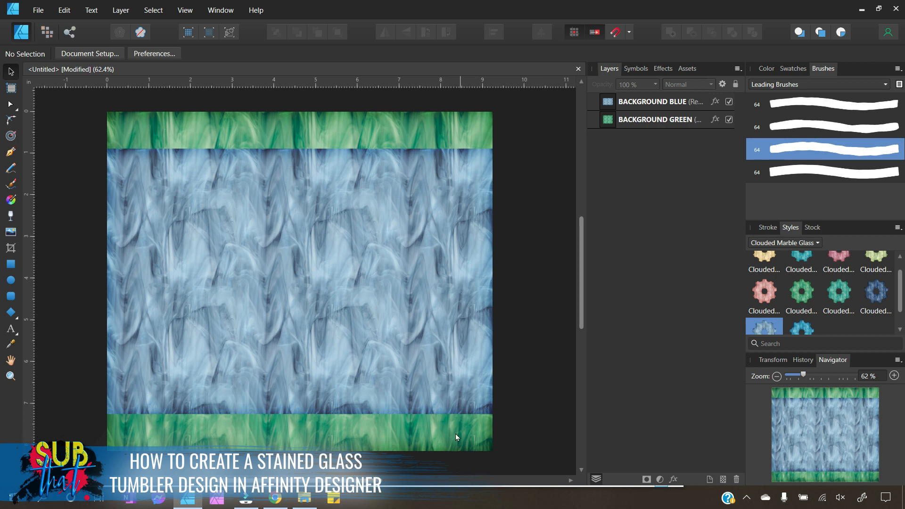
# Draw a rectangle about 2.32 by 0.86 in at the upper green band's left end, and remove its fill.
pyautogui.click(11, 264)
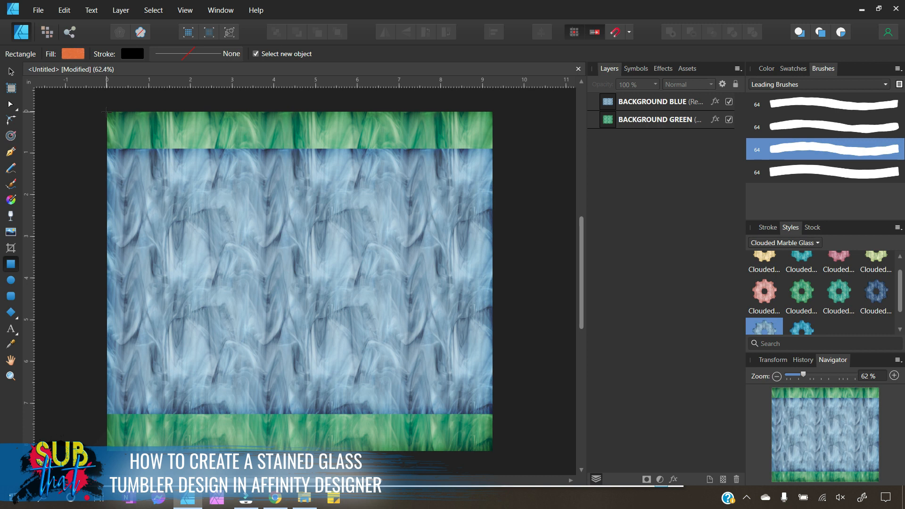
pyautogui.moveTo(106, 111); pyautogui.dragTo(203, 147)
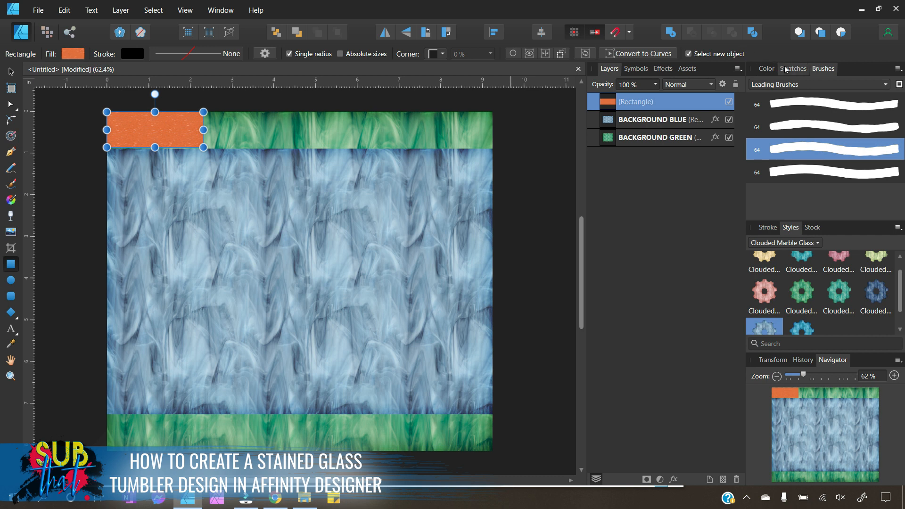
pyautogui.click(766, 68)
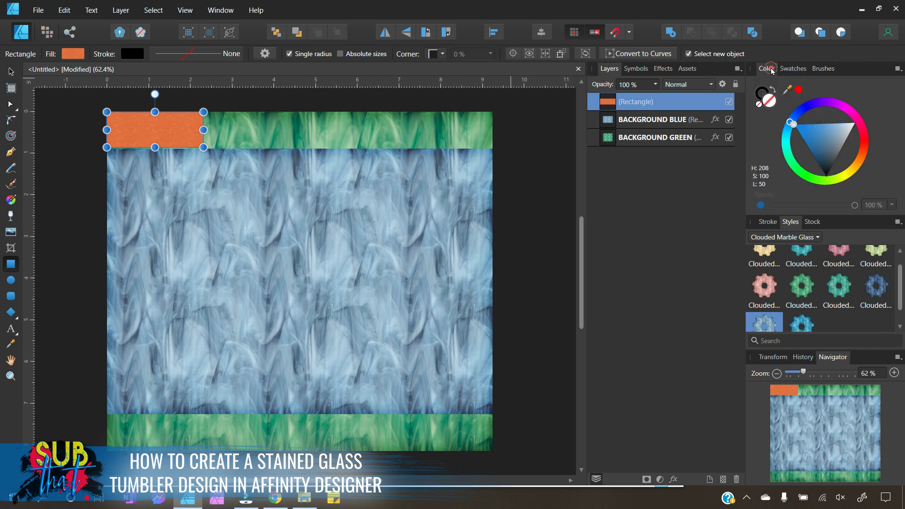
pyautogui.click(759, 105)
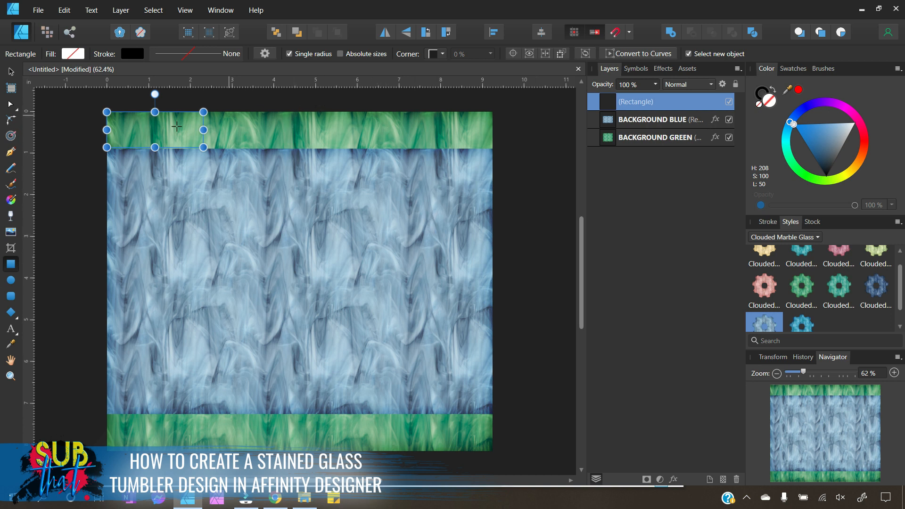
# Set the new unfilled rectangle's width to 1.85 in.
pyautogui.click(773, 358)
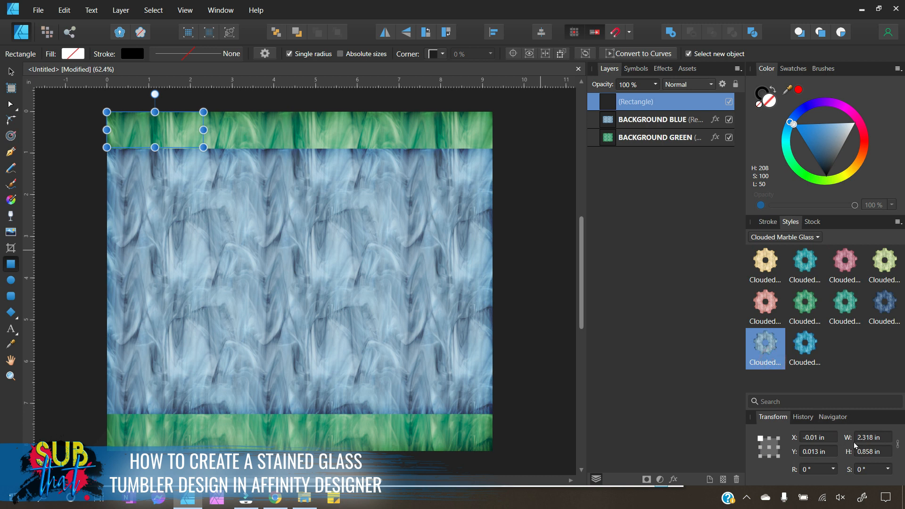
pyautogui.click(866, 441)
pyautogui.write('1.')
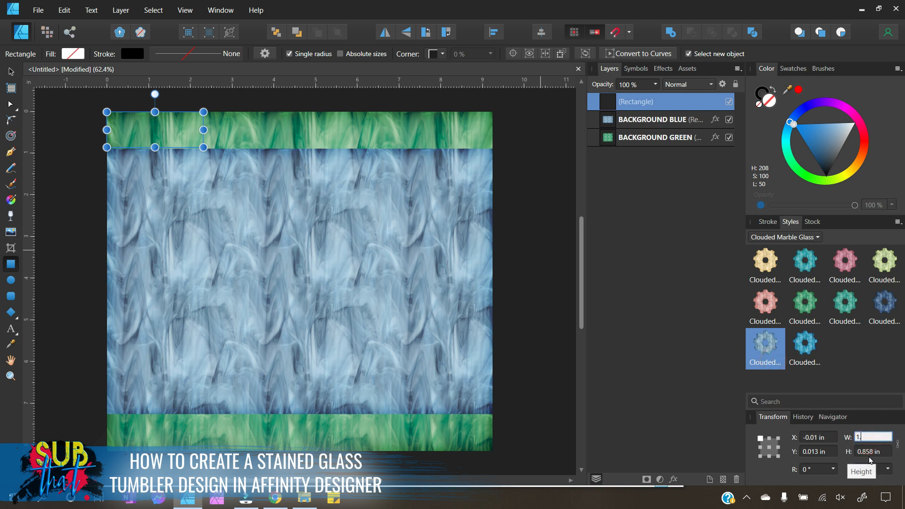
pyautogui.write('85')
pyautogui.press('Return')
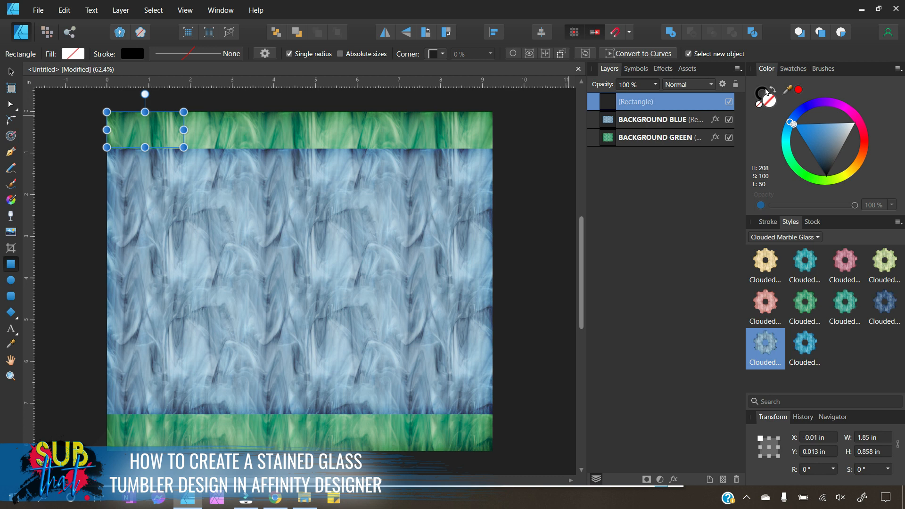
# Give the rectangle a black textured outline using the third brush in Leading Brushes, with a stroke width of 3.2 pt.
pyautogui.click(764, 91)
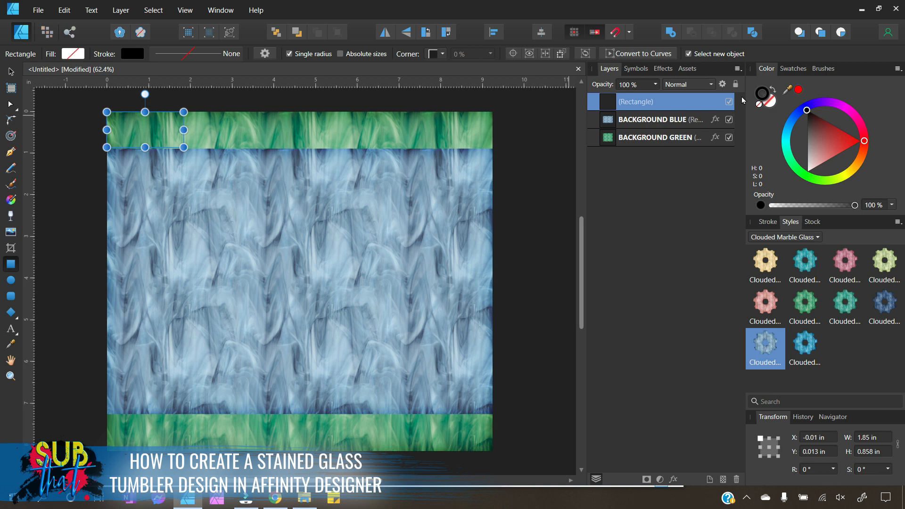
pyautogui.click(811, 121)
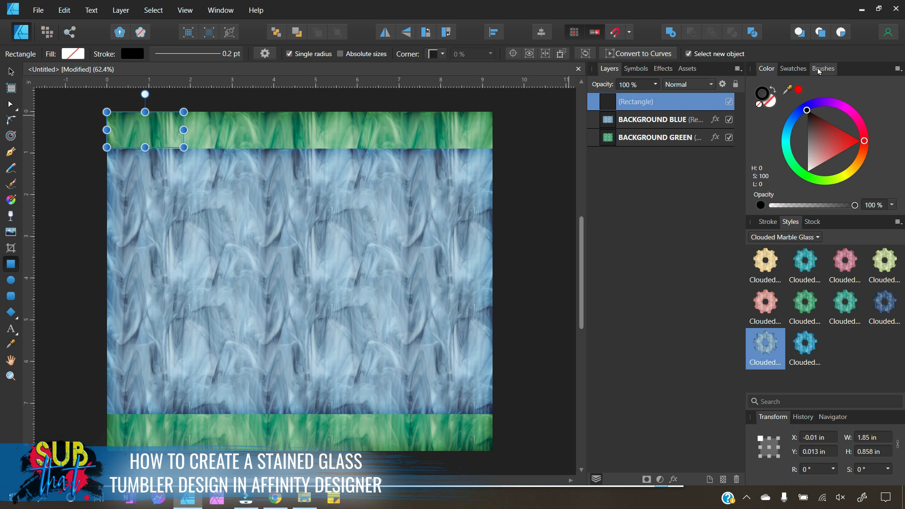
pyautogui.click(768, 221)
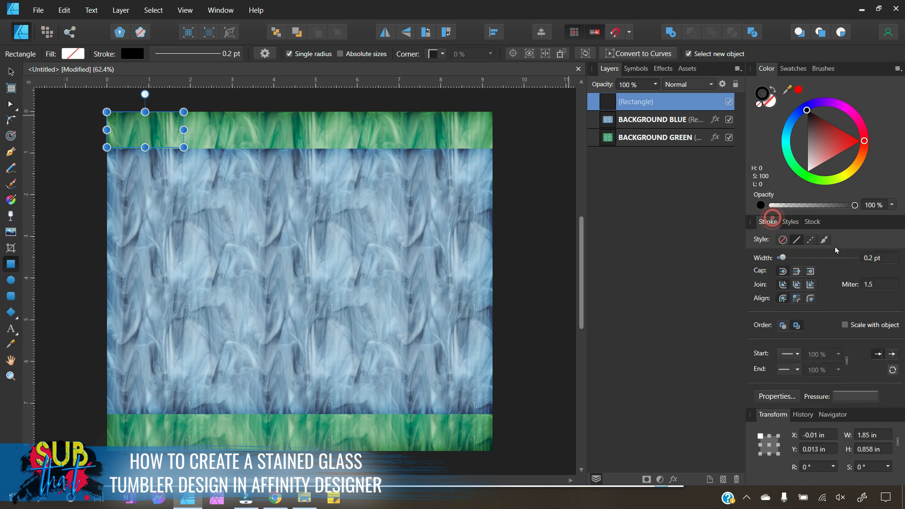
pyautogui.click(824, 240)
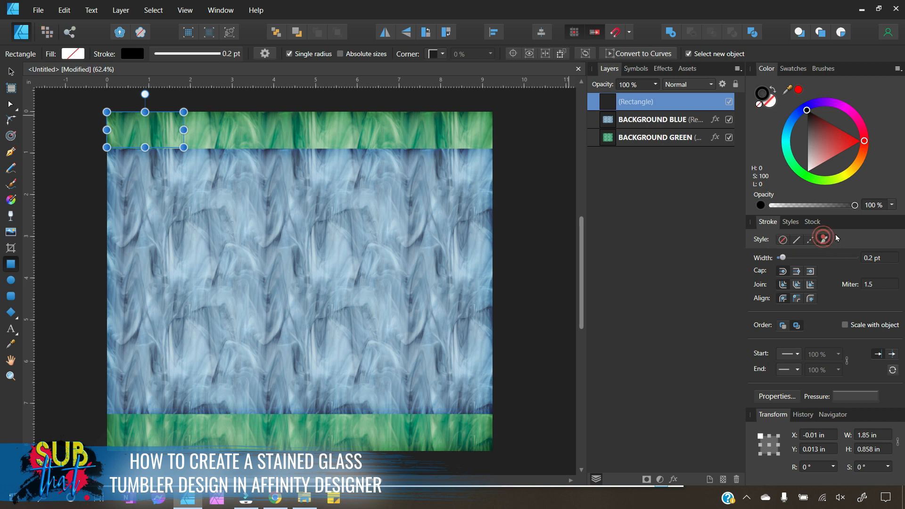
pyautogui.click(823, 69)
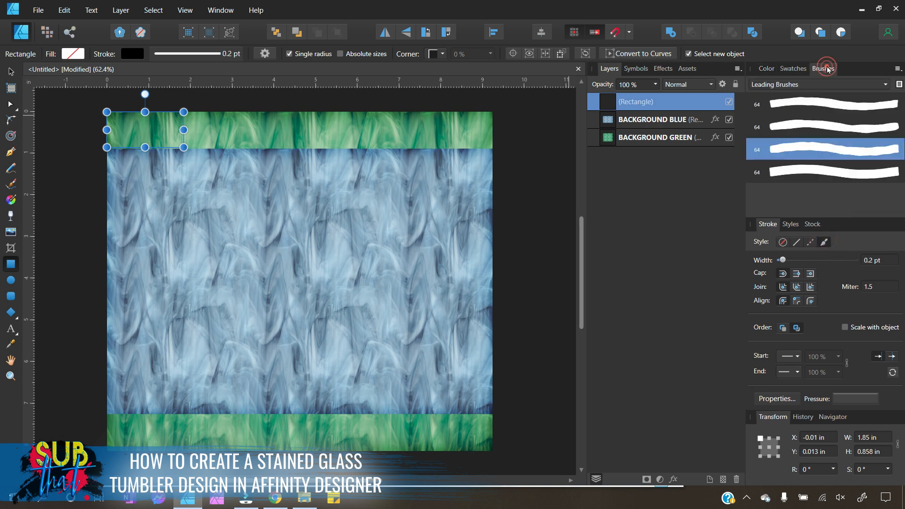
pyautogui.click(808, 150)
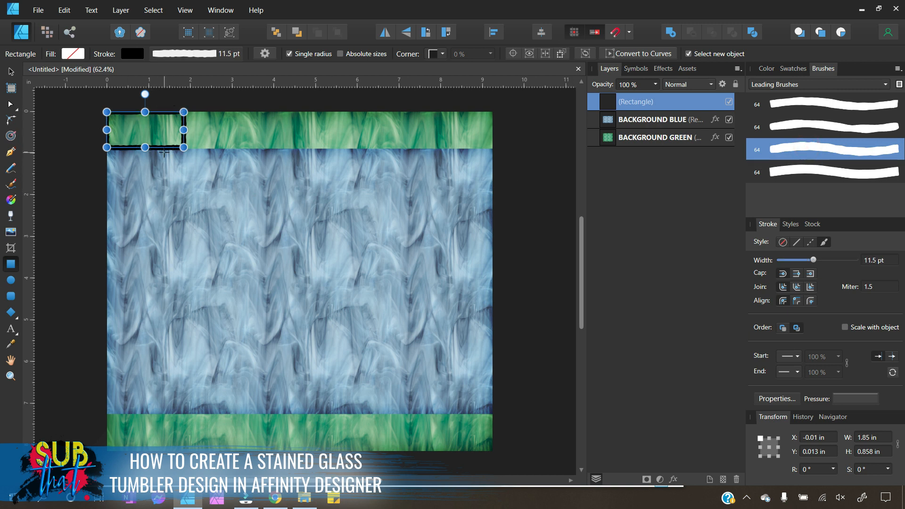
pyautogui.moveTo(809, 260); pyautogui.dragTo(802, 265)
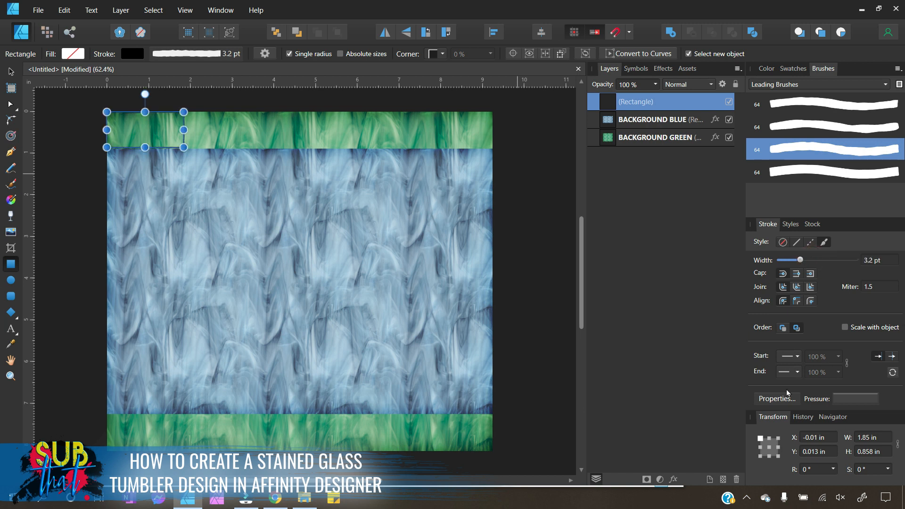
# Check the rectangle's outline at 75% zoom, and increase its stroke width to 4.3 pt.
pyautogui.click(832, 417)
pyautogui.click(894, 402)
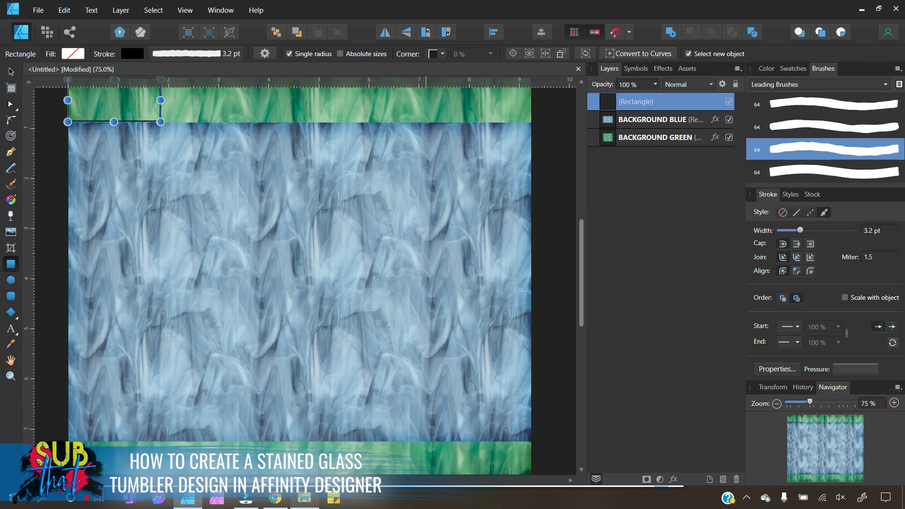
pyautogui.hscroll(-2, 305, 282)
pyautogui.scroll(4, 305, 281)
pyautogui.click(10, 72)
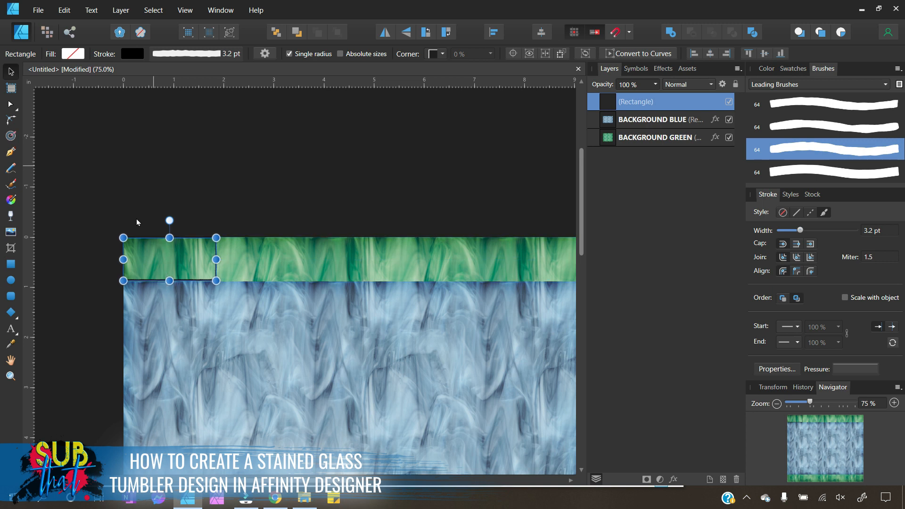
pyautogui.click(94, 324)
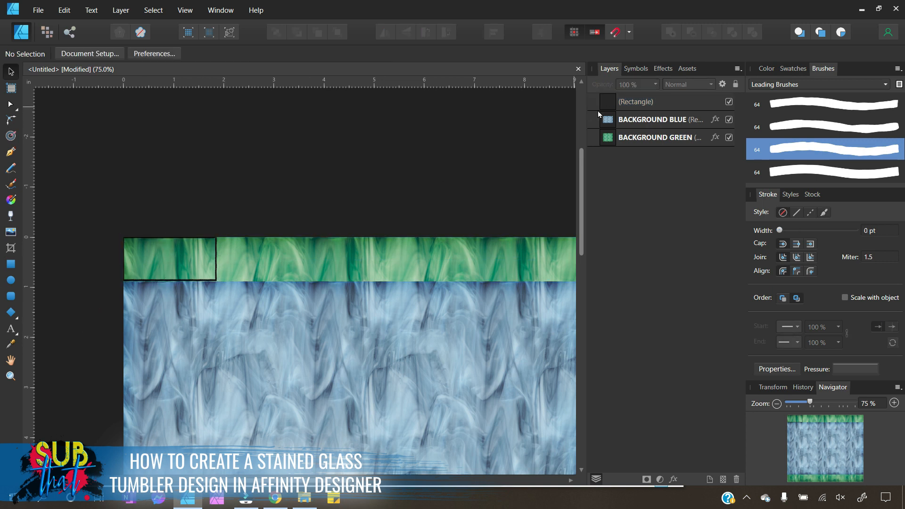
pyautogui.click(638, 108)
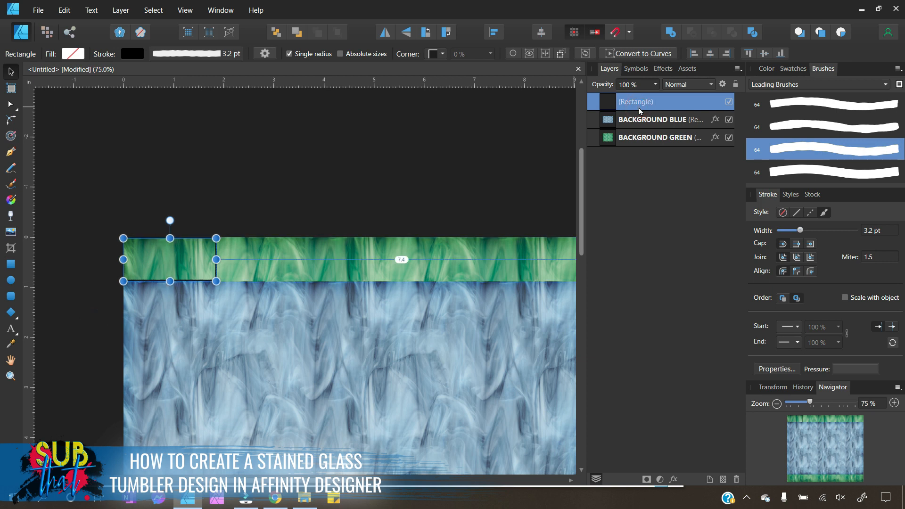
pyautogui.click(105, 314)
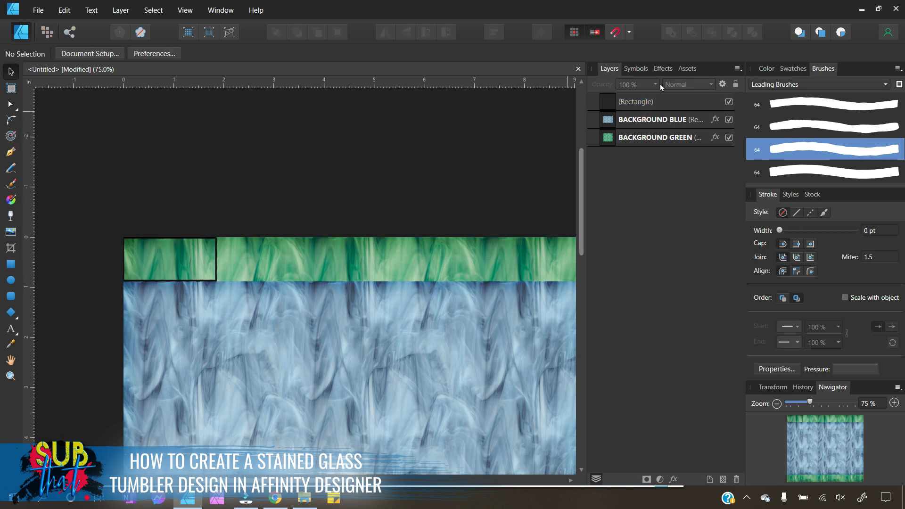
pyautogui.click(663, 104)
pyautogui.moveTo(799, 234); pyautogui.dragTo(802, 232)
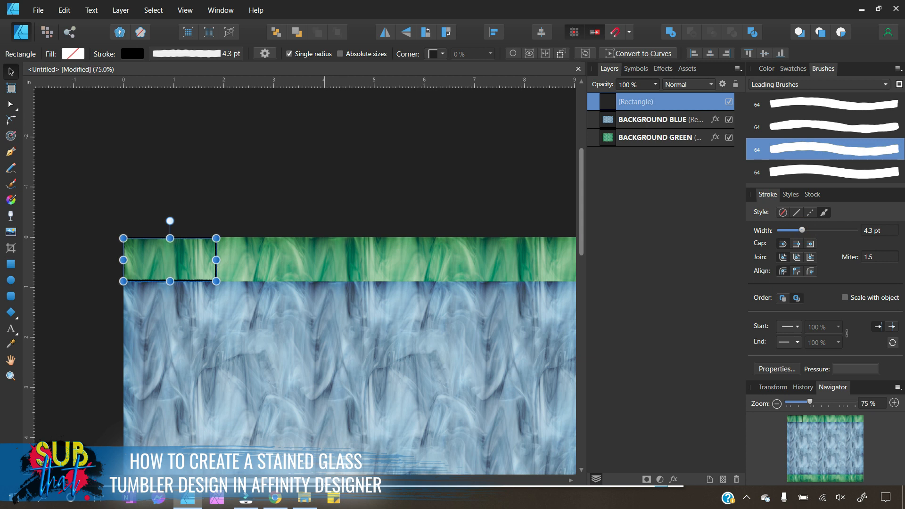
# Duplicate the outlined rectangle and place the copy edge to edge on its right within the green band.
pyautogui.hscroll(2, 301, 278)
pyautogui.rightClick(624, 102)
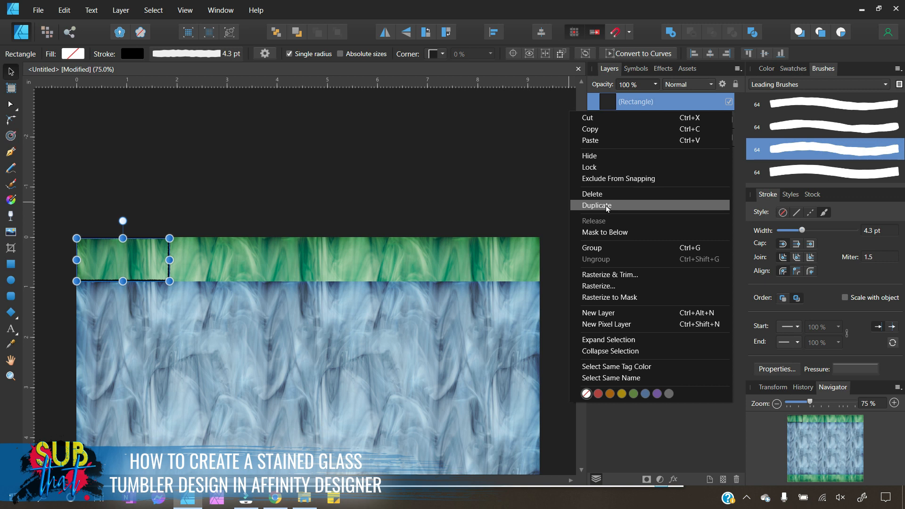
pyautogui.click(596, 205)
pyautogui.moveTo(140, 255); pyautogui.dragTo(236, 264)
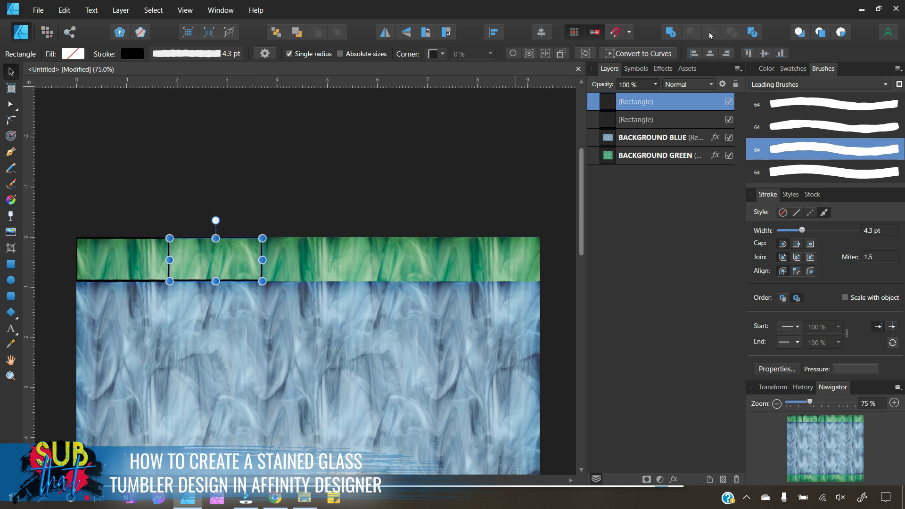
# Duplicate the latest rectangle three more times to fill the remaining width of the upper green band.
pyautogui.rightClick(658, 101)
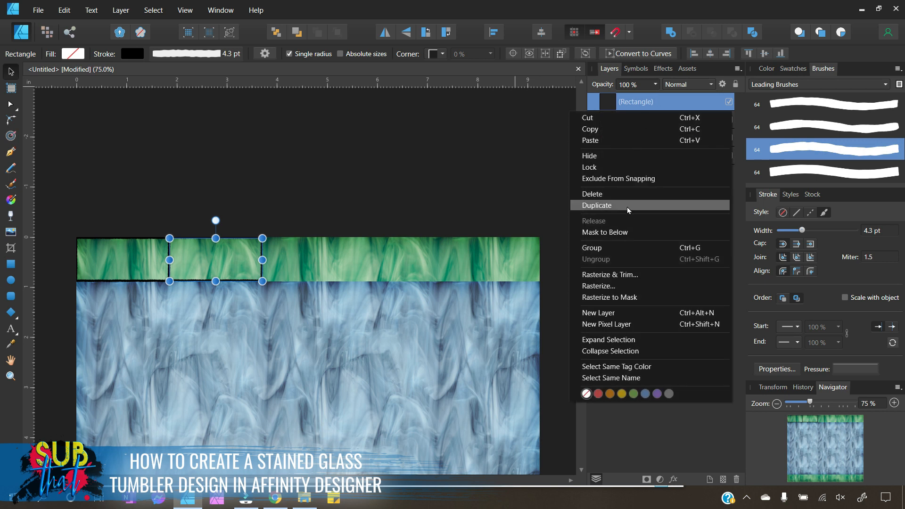
pyautogui.click(627, 206)
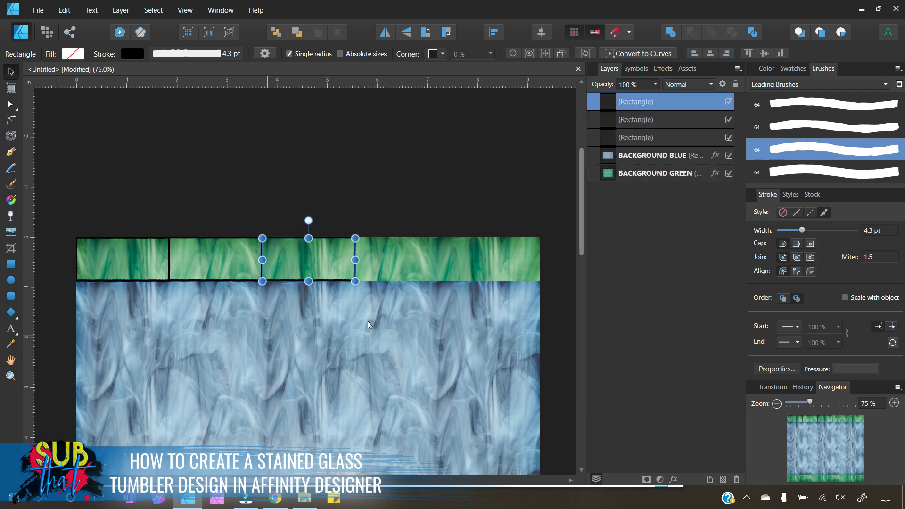
pyautogui.rightClick(653, 104)
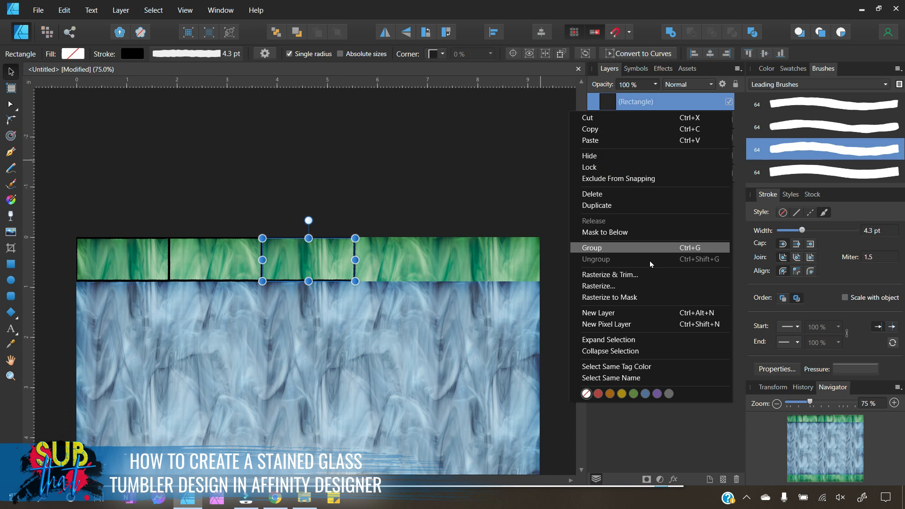
pyautogui.click(631, 205)
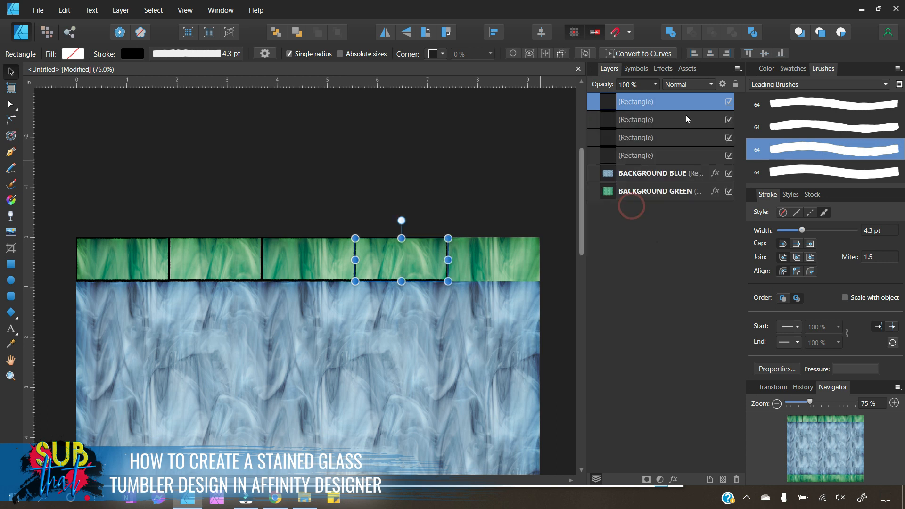
pyautogui.rightClick(657, 102)
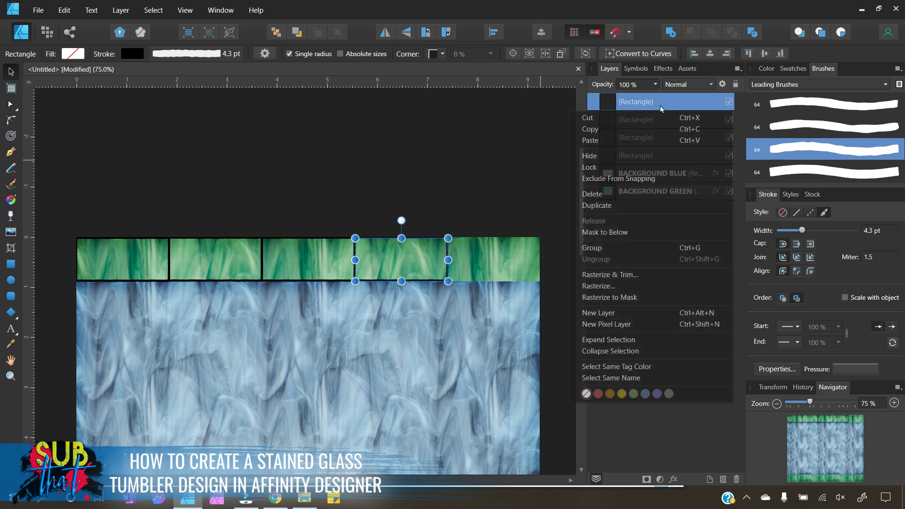
pyautogui.click(640, 208)
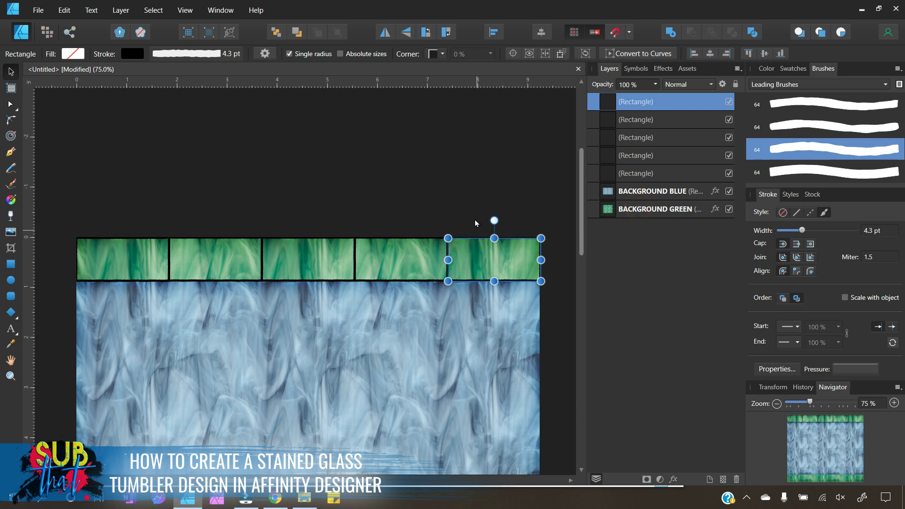
# Align all five outlined rectangles to the spread's upper edge, and deselect them.
pyautogui.click(394, 184)
pyautogui.moveTo(568, 320)
pyautogui.mouseDown()
pyautogui.moveTo(33, 292)
pyautogui.moveTo(34, 205)
pyautogui.moveTo(109, 194)
pyautogui.moveTo(106, 184)
pyautogui.mouseUp()
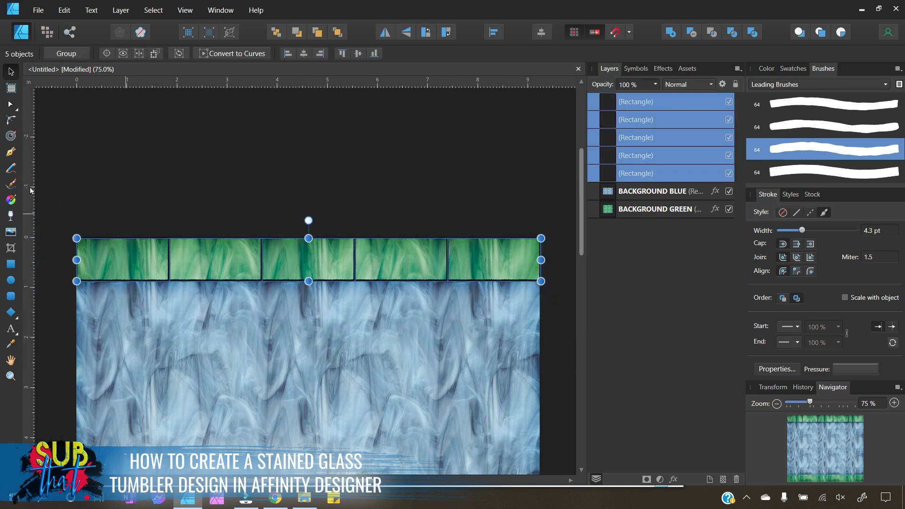
pyautogui.click(499, 36)
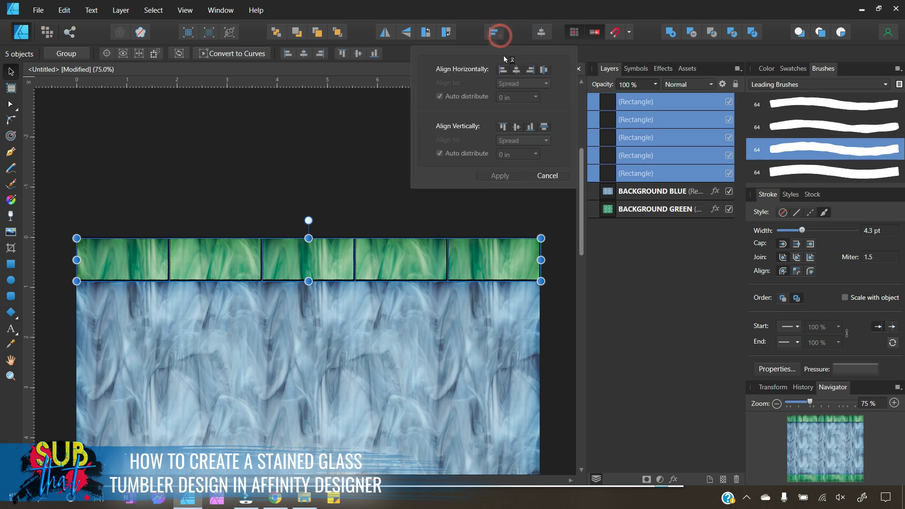
pyautogui.click(518, 129)
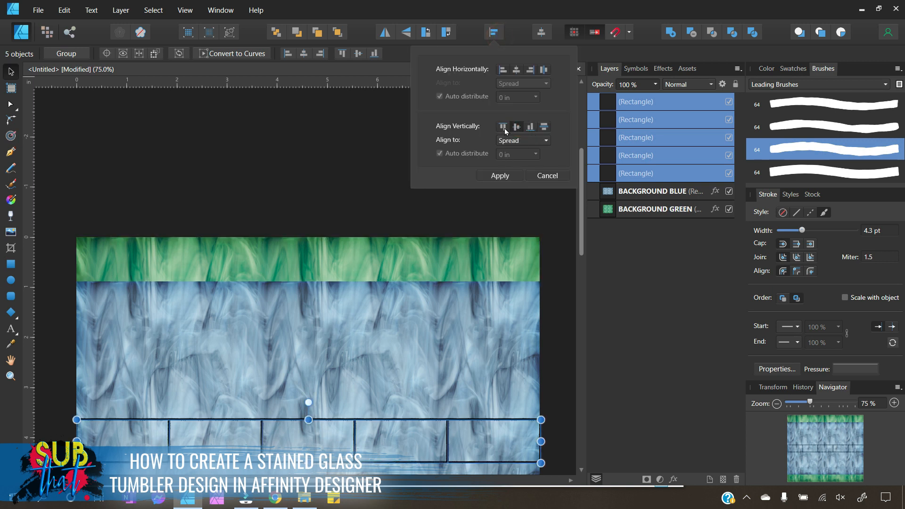
pyautogui.click(503, 127)
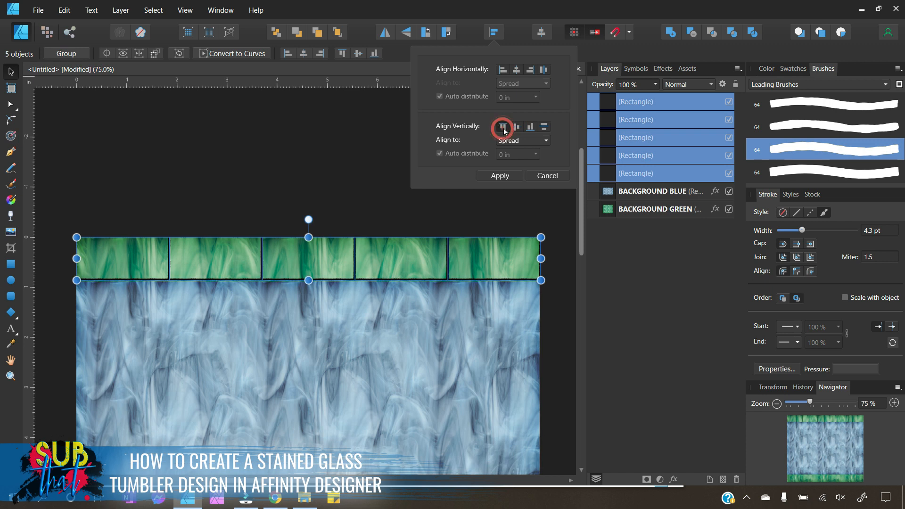
pyautogui.click(511, 176)
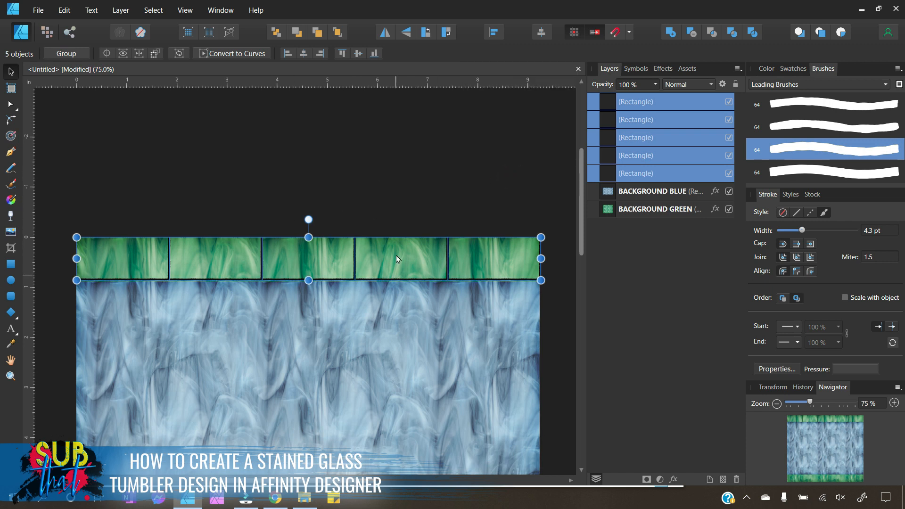
pyautogui.click(265, 177)
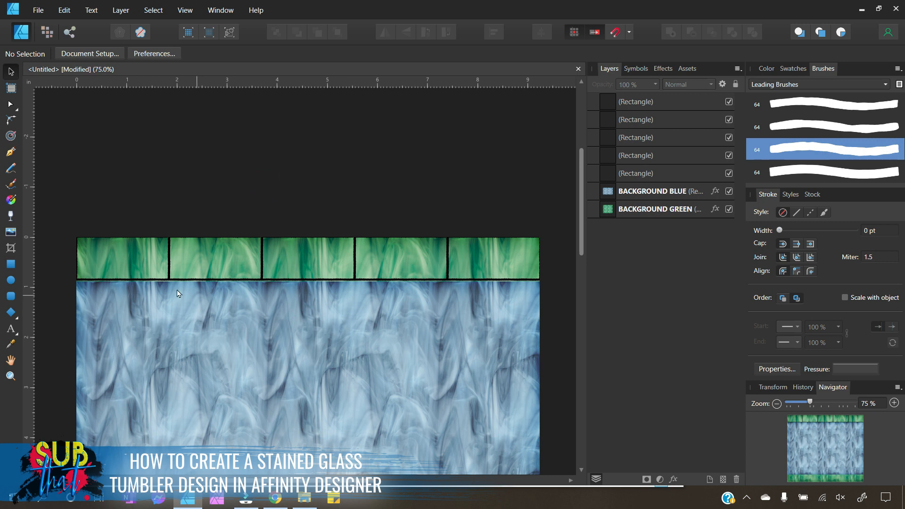
# Nudge the five outlined rectangles in the upper green band slightly downward and group them.
pyautogui.moveTo(52, 182); pyautogui.dragTo(570, 291)
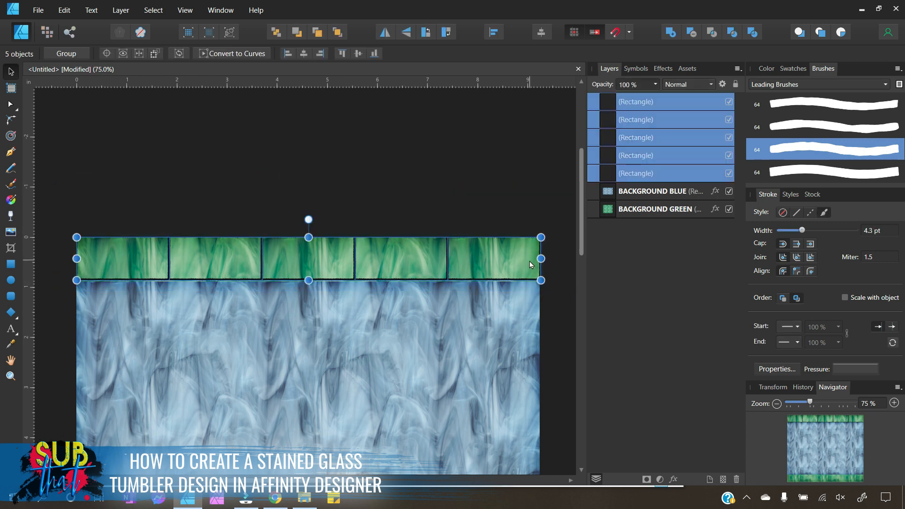
pyautogui.press('Down')
pyautogui.press('Down')
pyautogui.press('Down')
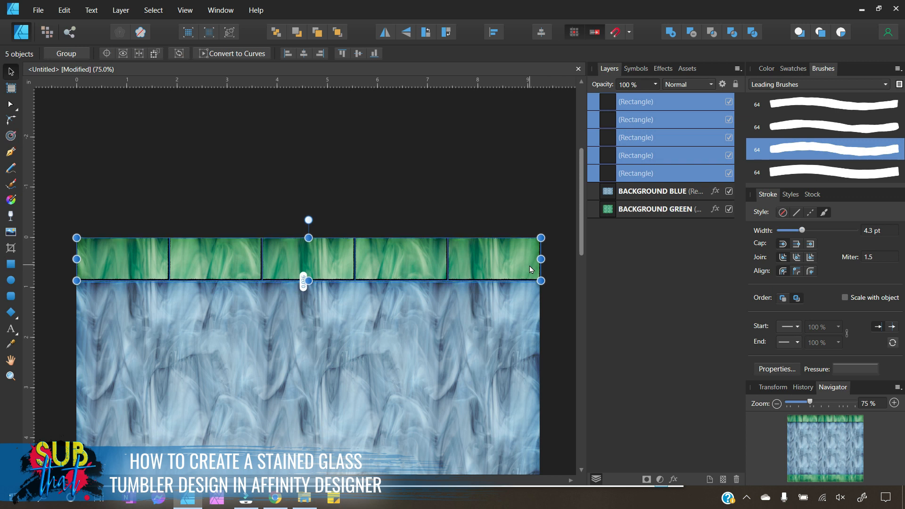
pyautogui.press('Down')
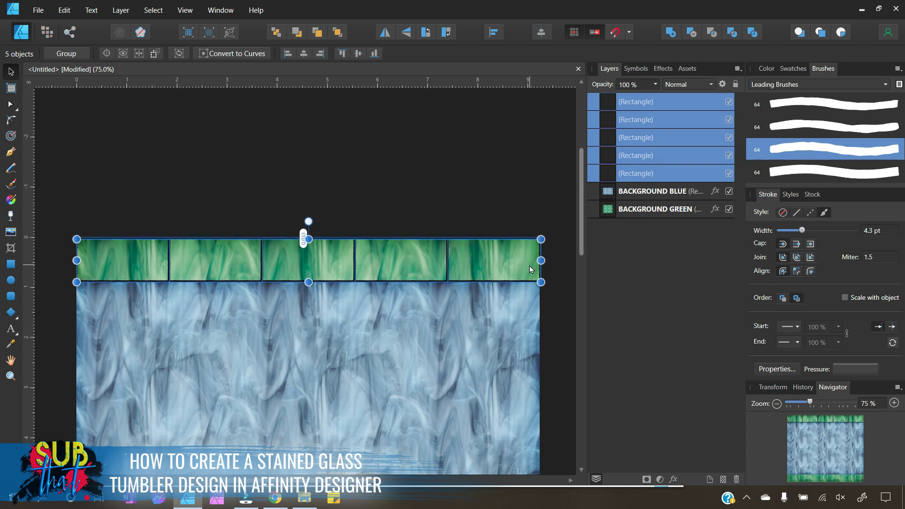
pyautogui.rightClick(662, 107)
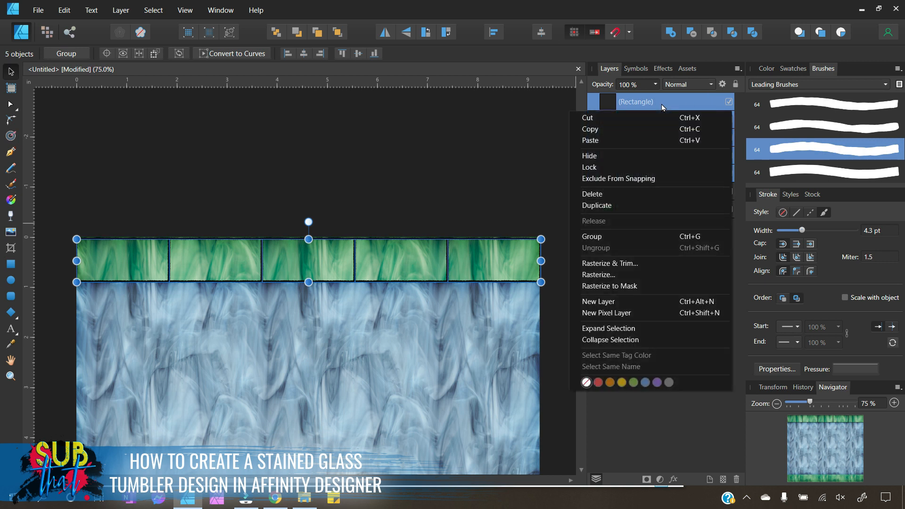
pyautogui.click(619, 236)
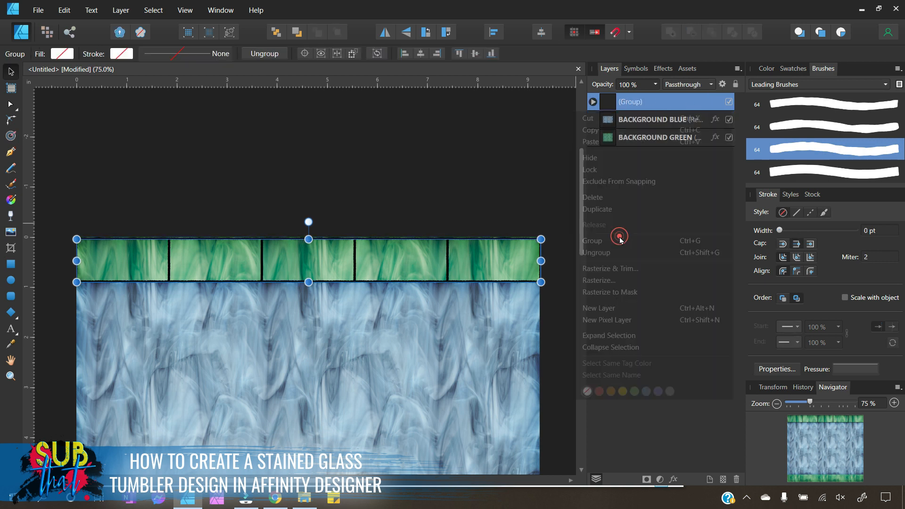
# Duplicate the group of outlined rectangles and place the copy over the lower green band.
pyautogui.rightClick(620, 103)
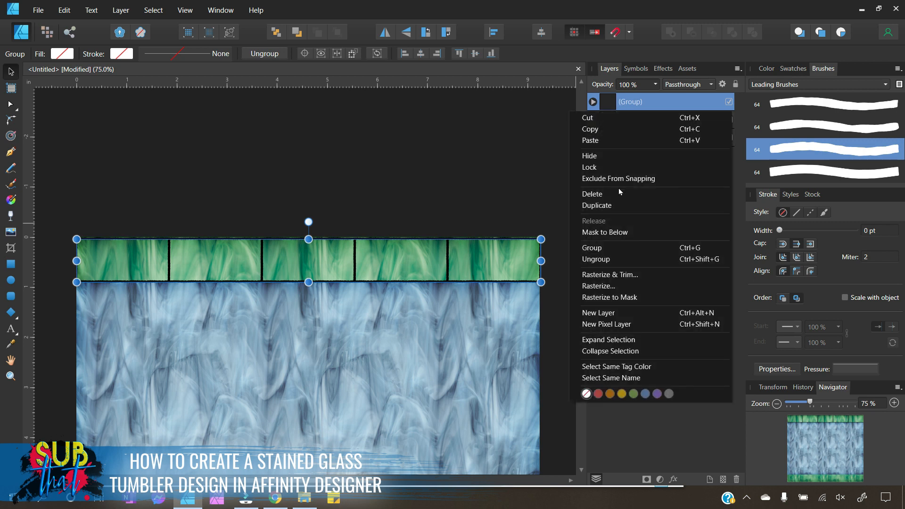
pyautogui.click(617, 205)
pyautogui.scroll(-5, 476, 177)
pyautogui.moveTo(393, 102); pyautogui.dragTo(387, 443)
pyautogui.scroll(-2, 387, 442)
pyautogui.moveTo(379, 338); pyautogui.dragTo(385, 359)
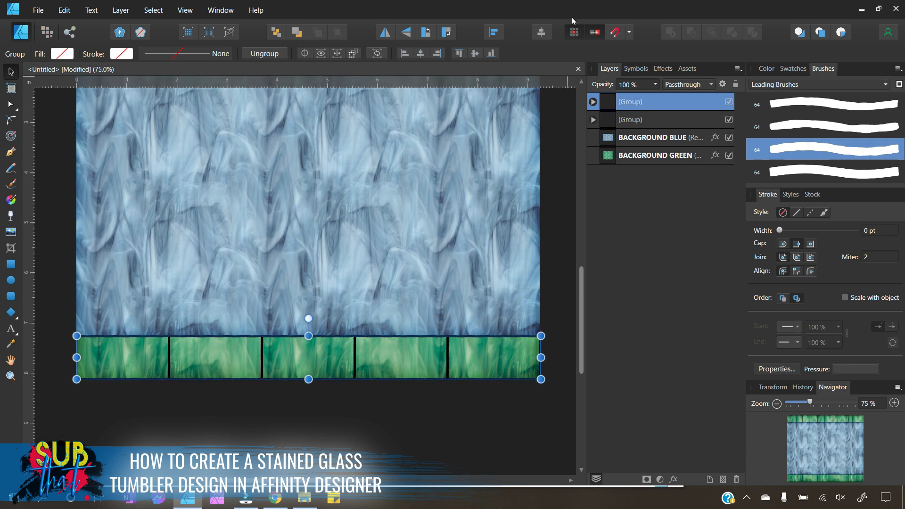
# Center the lower outline group horizontally on the spread and deselect it.
pyautogui.click(494, 33)
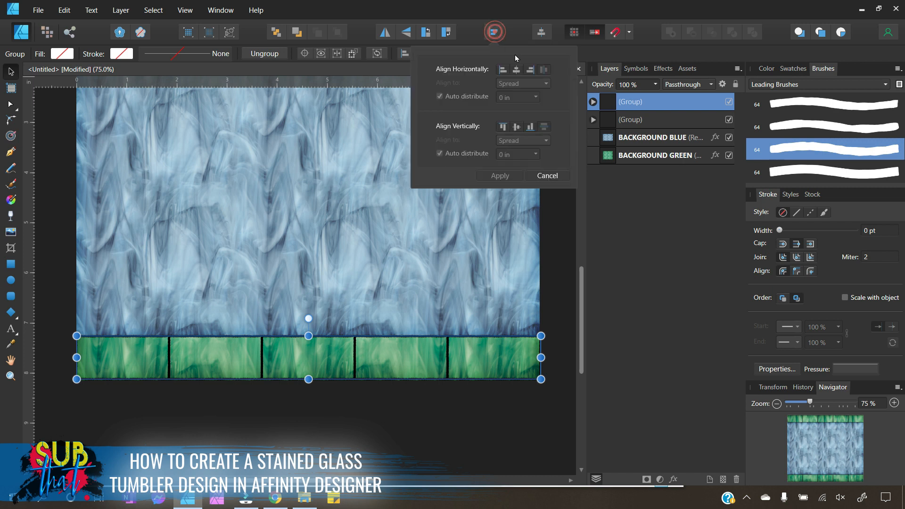
pyautogui.click(516, 70)
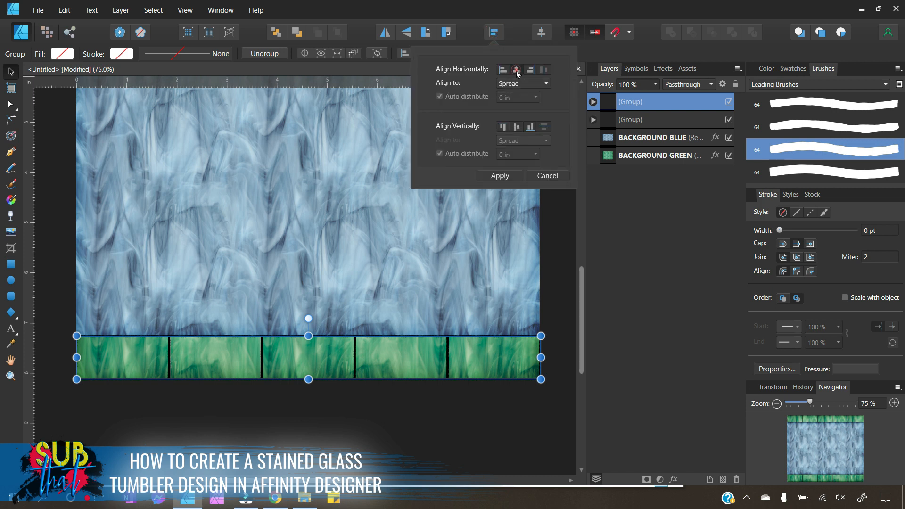
pyautogui.click(501, 176)
pyautogui.click(388, 404)
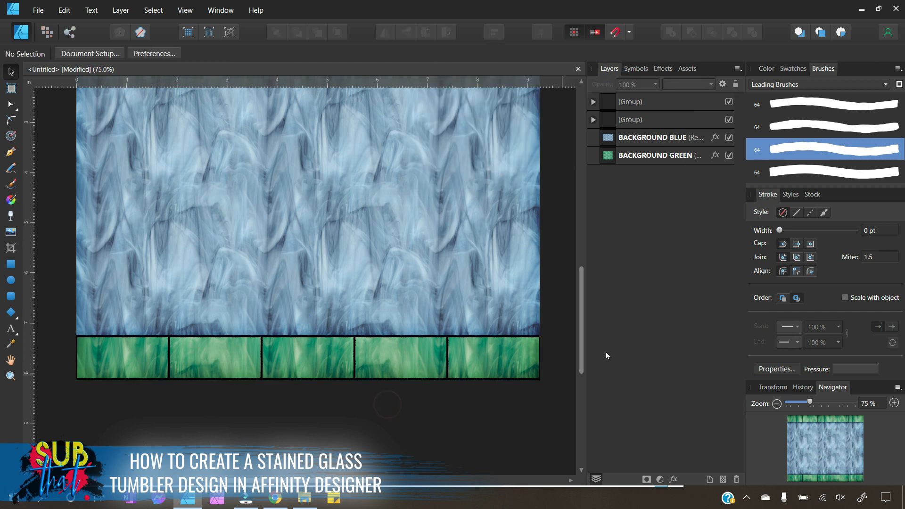
# Nudge the outline group on the upper green band slightly upward and deselect it.
pyautogui.click(777, 404)
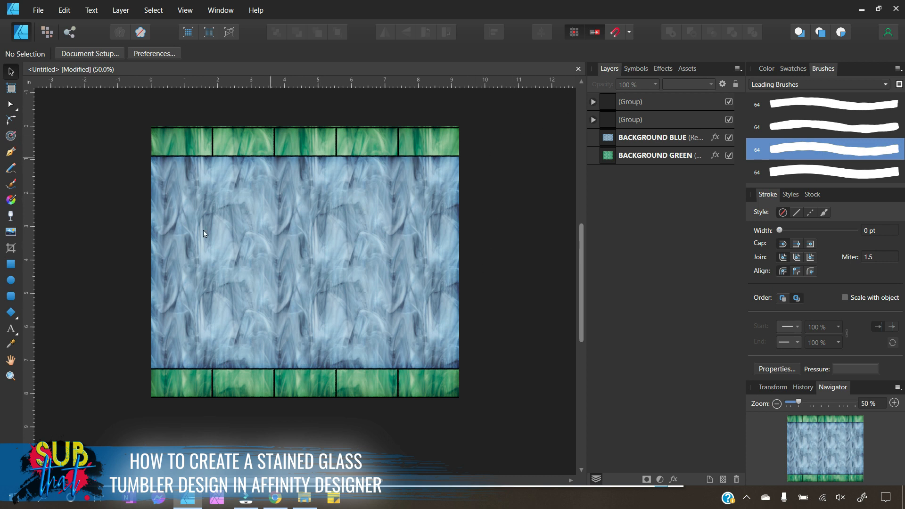
pyautogui.click(338, 155)
pyautogui.click(649, 102)
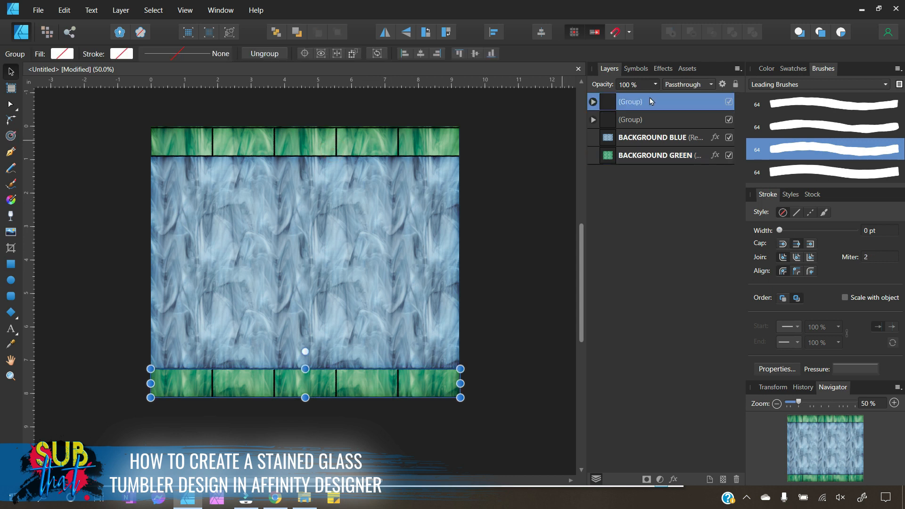
pyautogui.click(650, 120)
pyautogui.press('Up')
pyautogui.press('Up')
pyautogui.press('Up')
pyautogui.click(502, 173)
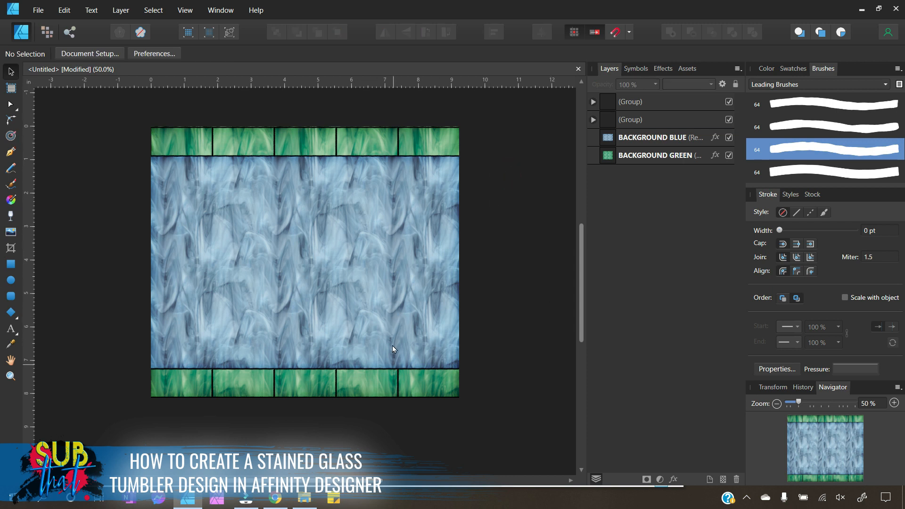
pyautogui.click(361, 266)
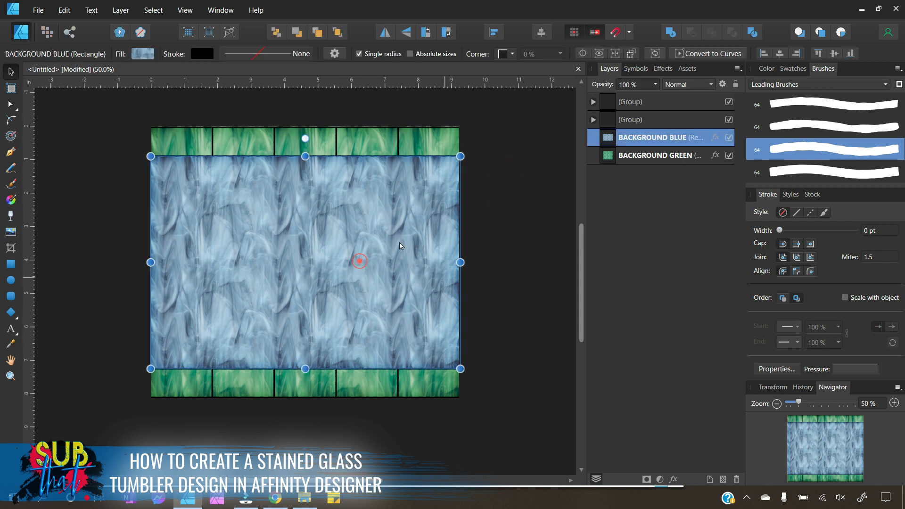
pyautogui.click(636, 118)
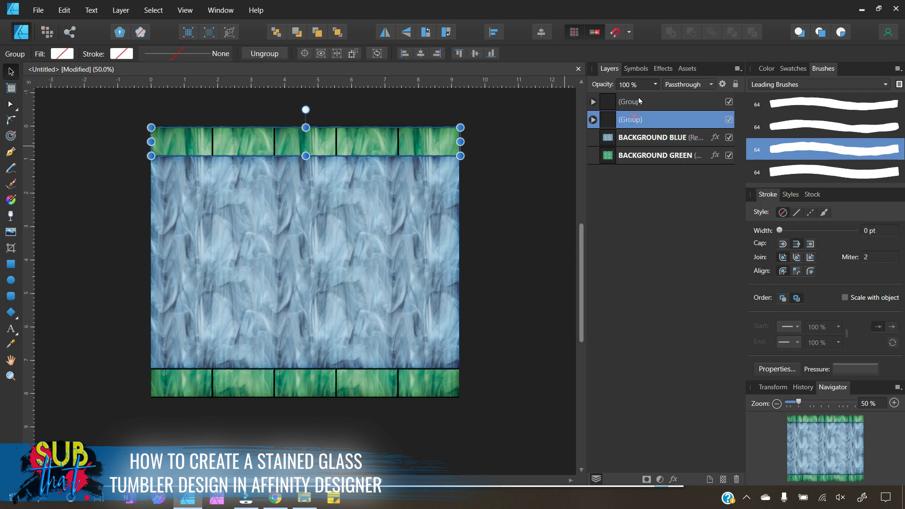
pyautogui.click(639, 101)
pyautogui.click(628, 122)
pyautogui.click(497, 192)
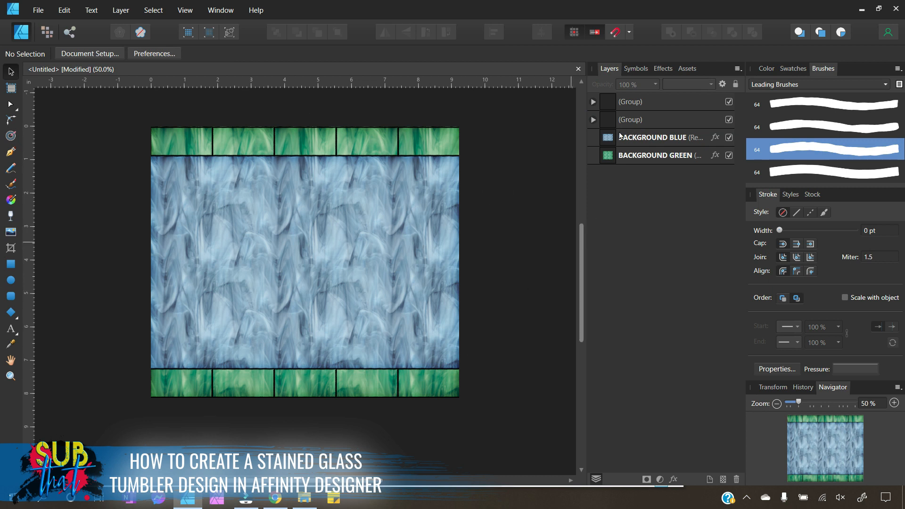
# Rename the group over the upper green band as TOP PANE OUTLINE.
pyautogui.click(631, 120)
pyautogui.doubleClick(633, 121)
pyautogui.click(630, 119)
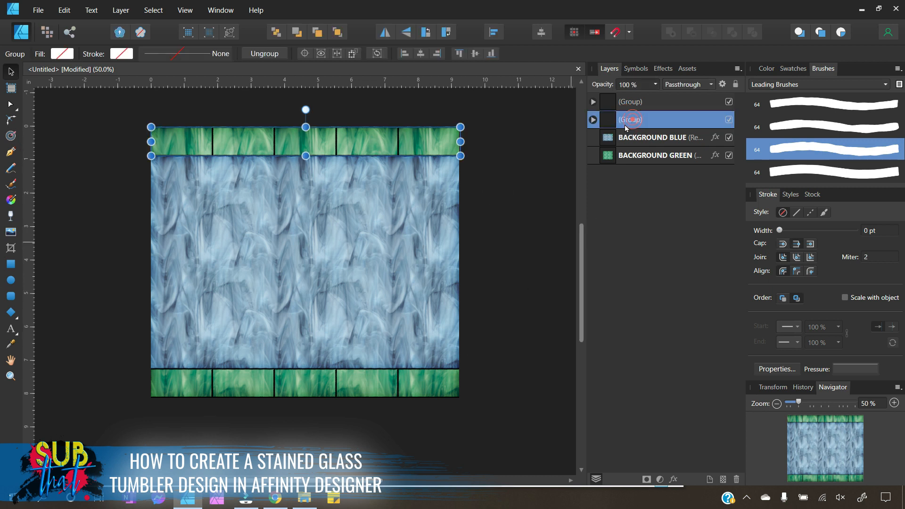
pyautogui.doubleClick(640, 125)
pyautogui.write('TOP')
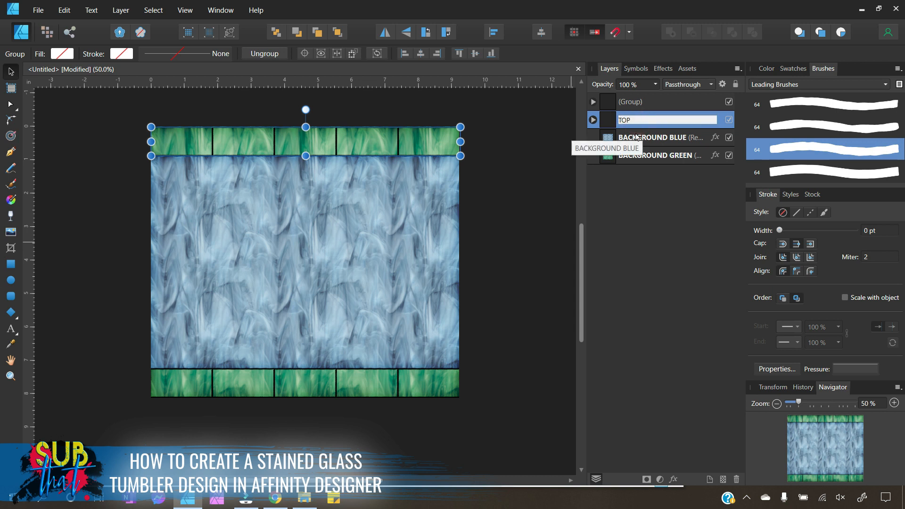
pyautogui.write(' PANE OUTLINE')
pyautogui.press('Return')
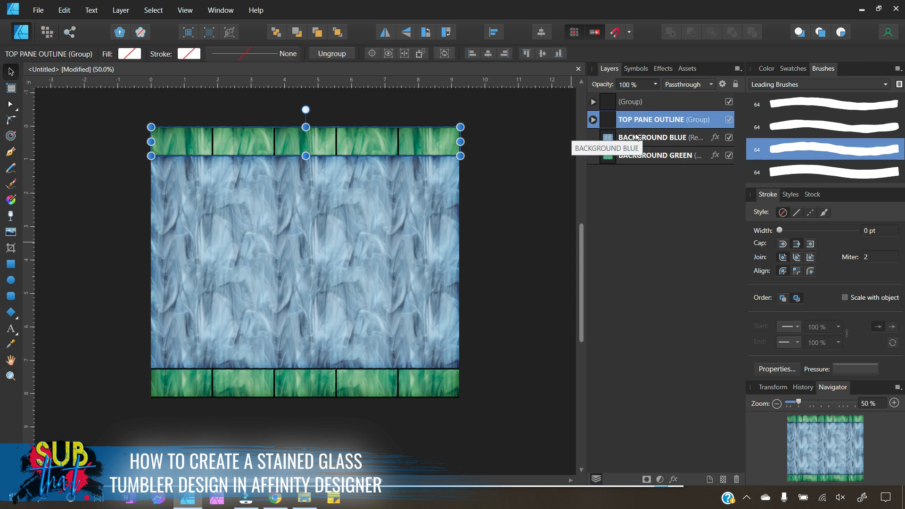
# Rename the group over the lower green band as BOTTOM PANE OUTLINE.
pyautogui.click(631, 102)
pyautogui.doubleClick(632, 102)
pyautogui.write('B')
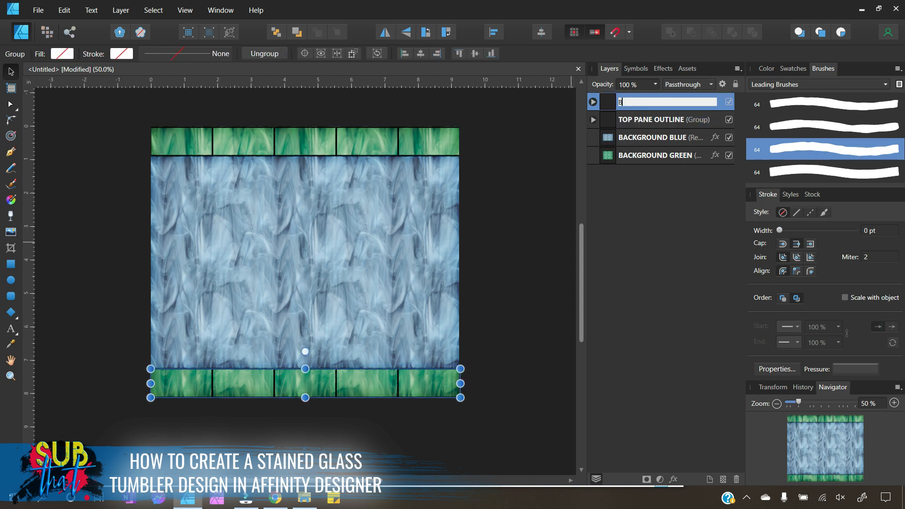
pyautogui.write('OTTOM PANE OU')
pyautogui.press('Return')
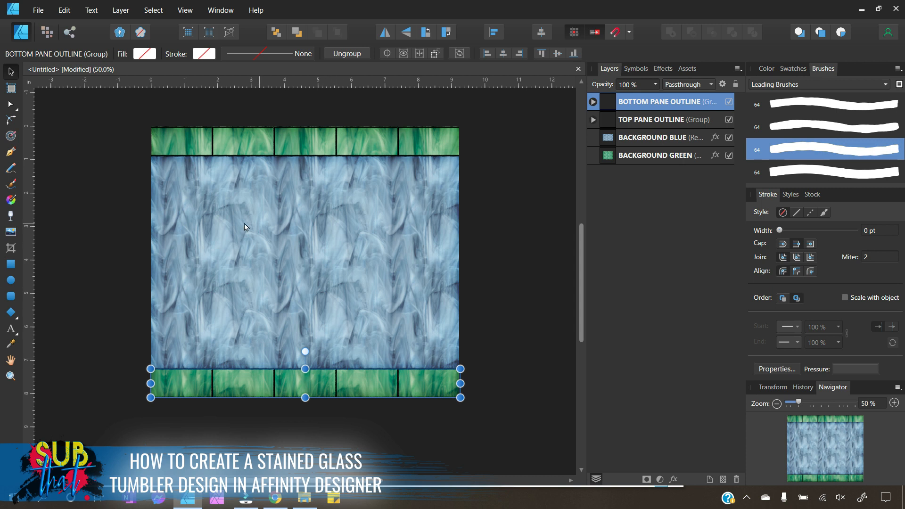
# Draw a polygon about 1.45 in wide and 1.73 in high on the blue glass background.
pyautogui.click(894, 403)
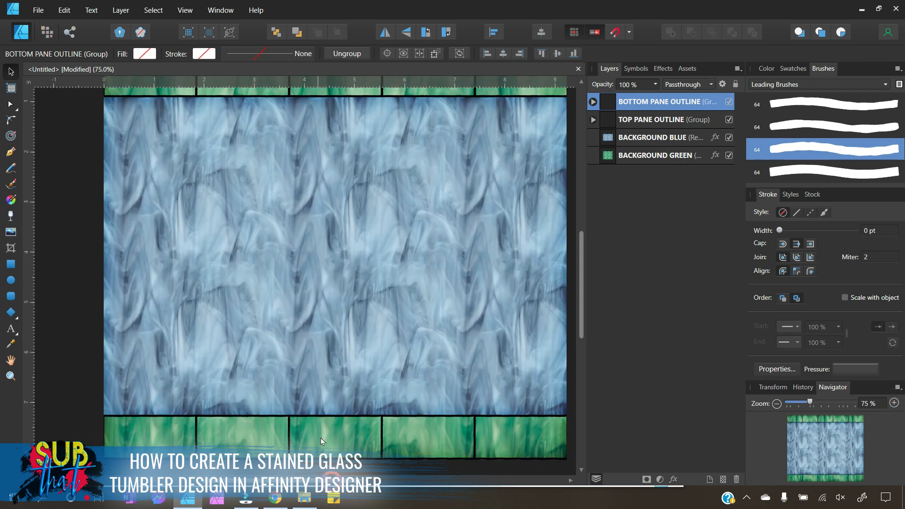
pyautogui.click(88, 308)
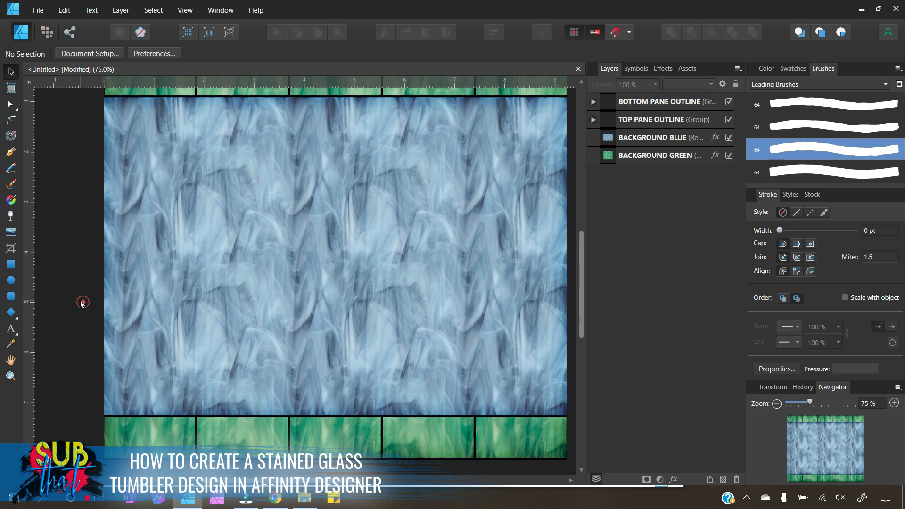
pyautogui.click(15, 316)
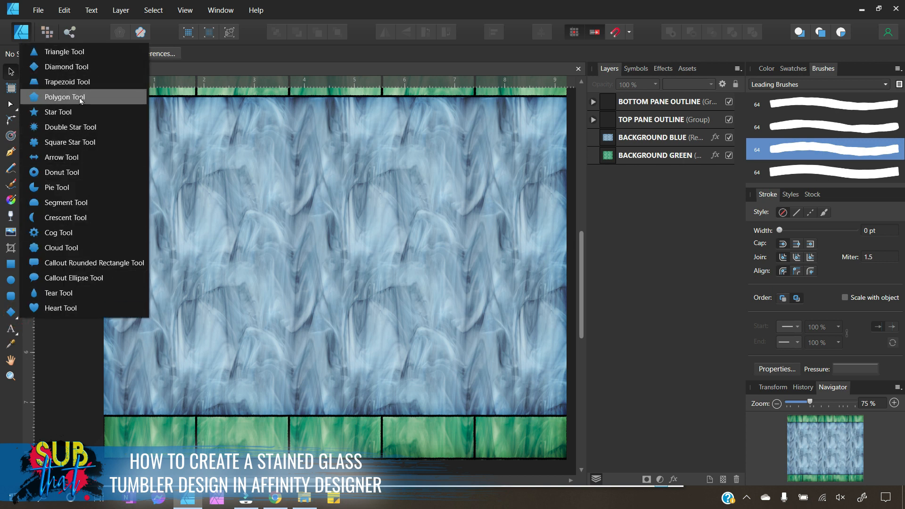
pyautogui.click(64, 97)
pyautogui.moveTo(162, 168); pyautogui.dragTo(234, 254)
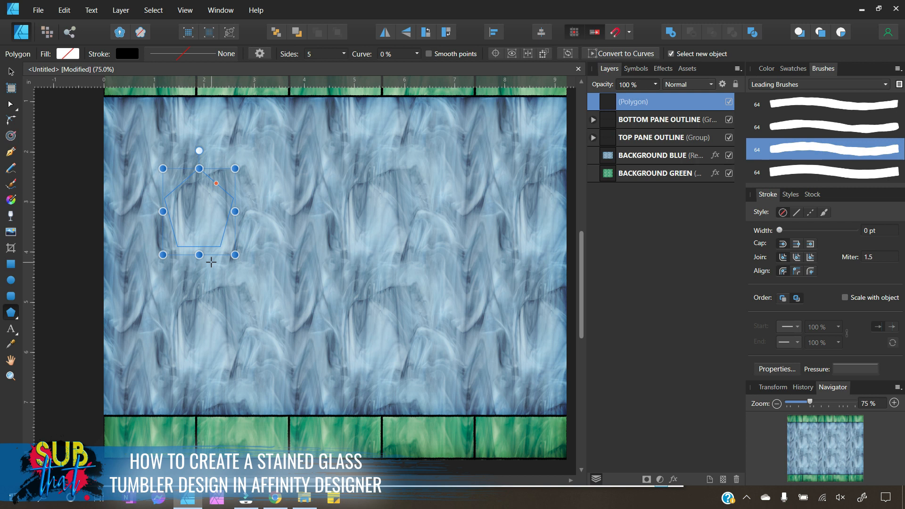
# Change the polygon's number of sides to 7.
pyautogui.click(309, 55)
pyautogui.write('6')
pyautogui.press('Return')
pyautogui.scroll(1, 340, 58)
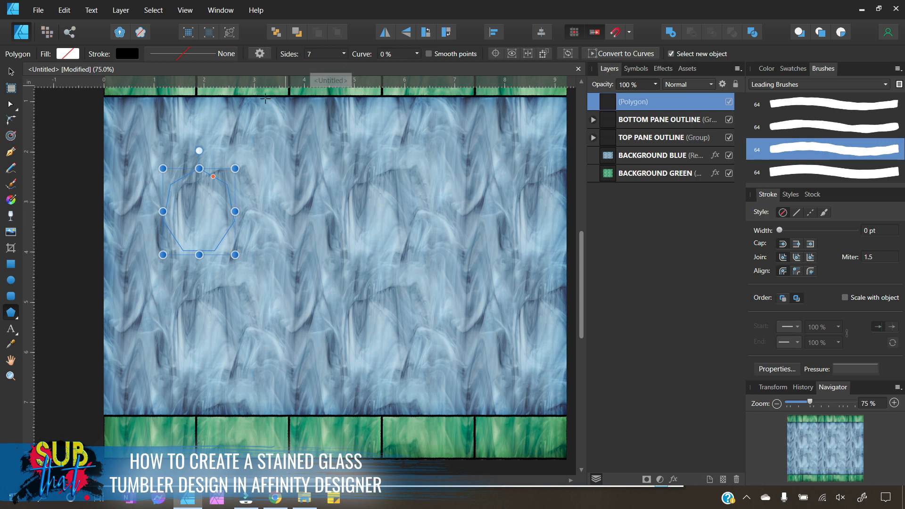
# Reduce the polygon's height to about 1.41 in and set its number of sides to 6.
pyautogui.click(770, 388)
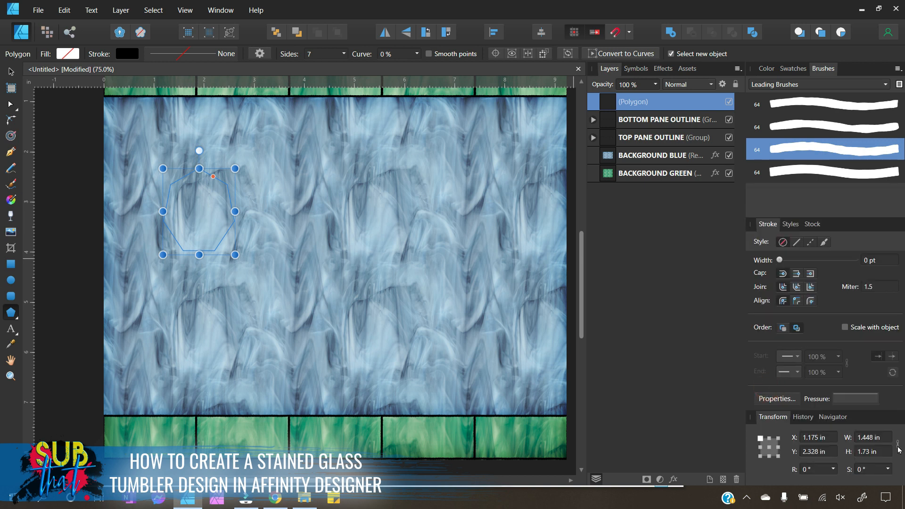
pyautogui.moveTo(199, 171); pyautogui.dragTo(199, 186)
pyautogui.click(345, 54)
pyautogui.click(323, 55)
pyautogui.write('6')
pyautogui.press('Return')
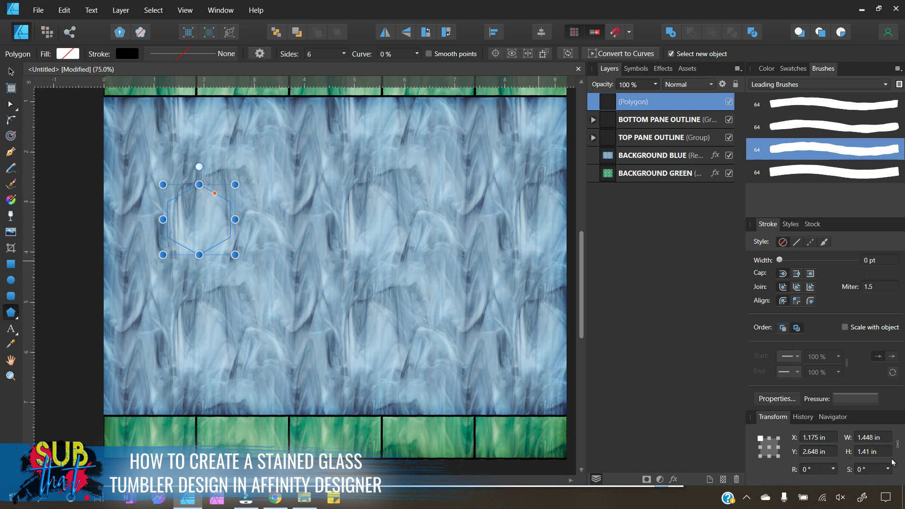
# Set the hexagon's width and height to 1.25 in each.
pyautogui.click(865, 437)
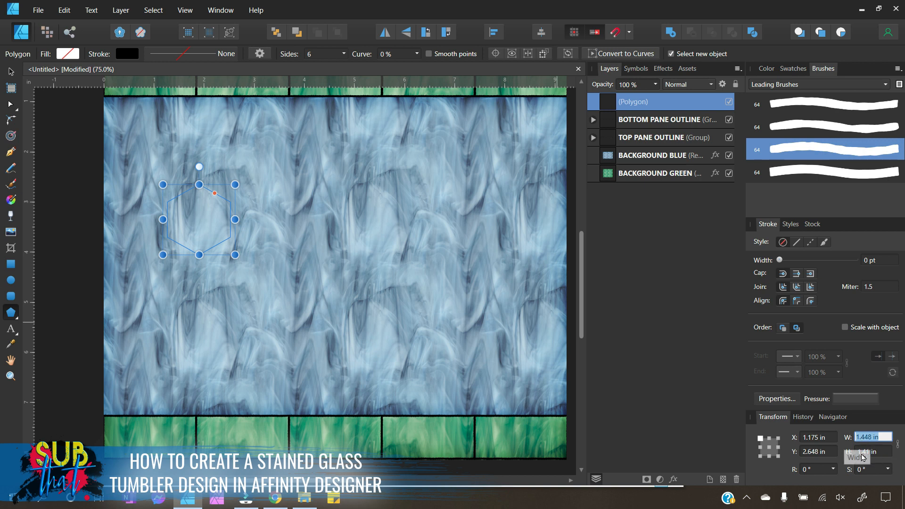
pyautogui.write('1')
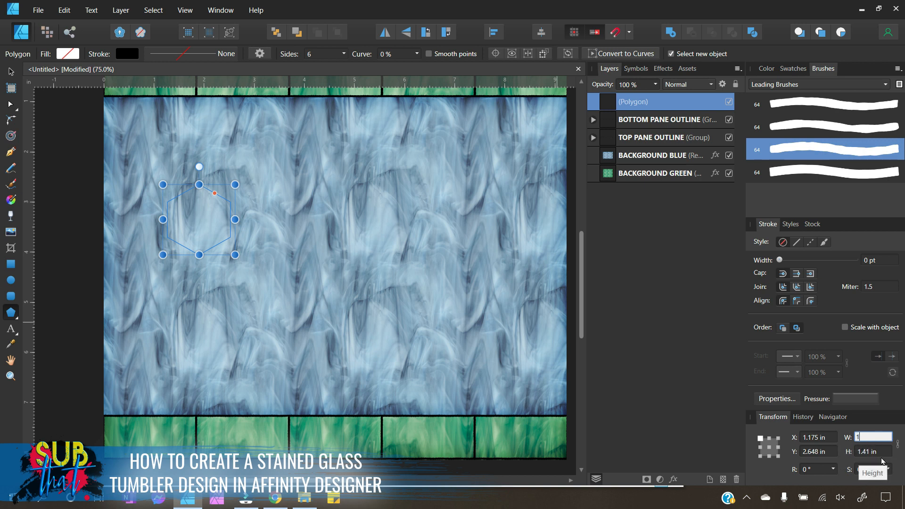
pyautogui.write('.25')
pyautogui.press('Return')
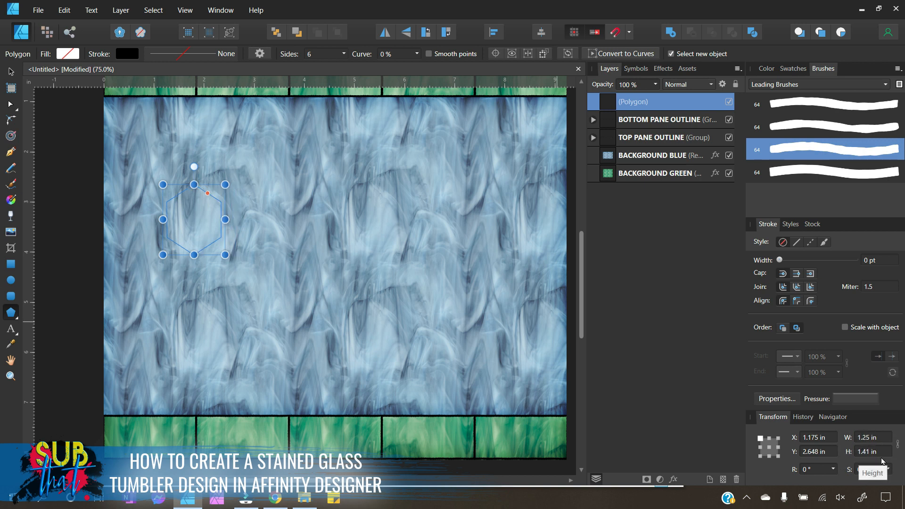
pyautogui.click(871, 451)
pyautogui.write('1.25')
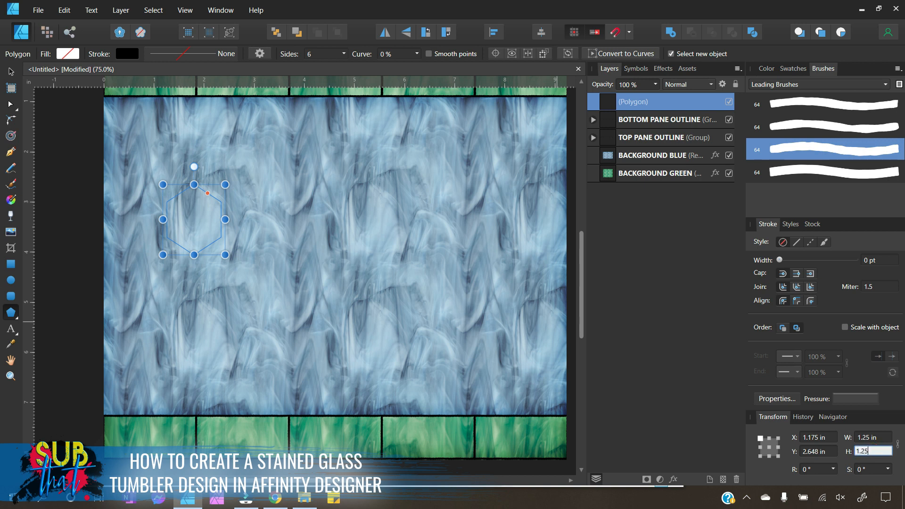
pyautogui.press('Return')
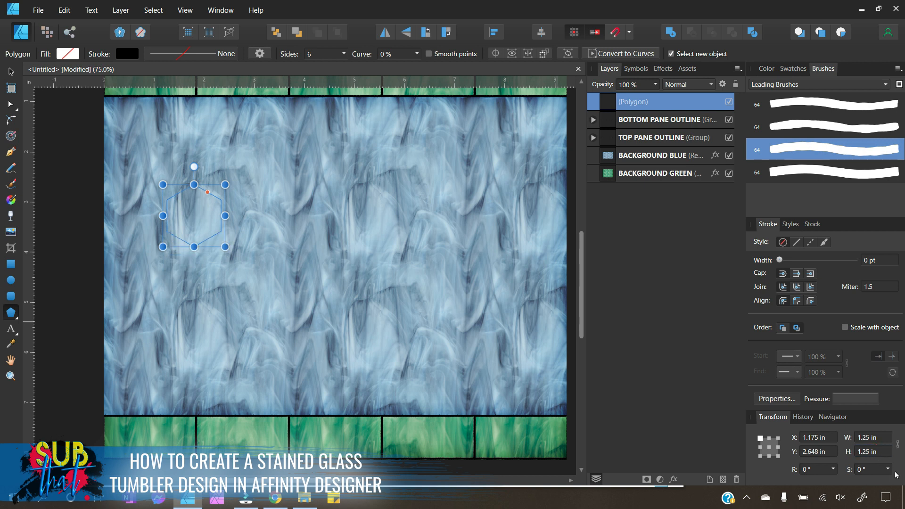
# Move the hexagon down and to the right on the blue glass and apply the yellow Clouded Marble Glass style.
pyautogui.click(10, 71)
pyautogui.moveTo(208, 238); pyautogui.dragTo(246, 276)
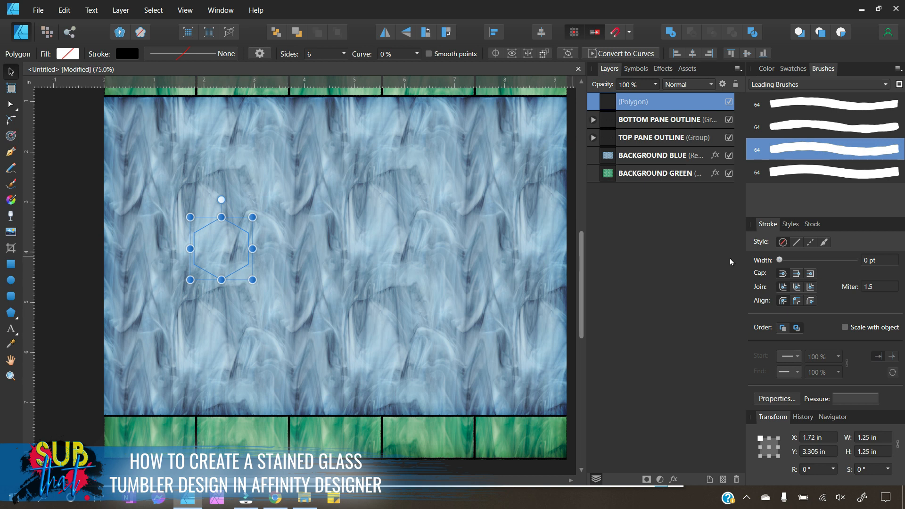
pyautogui.click(790, 224)
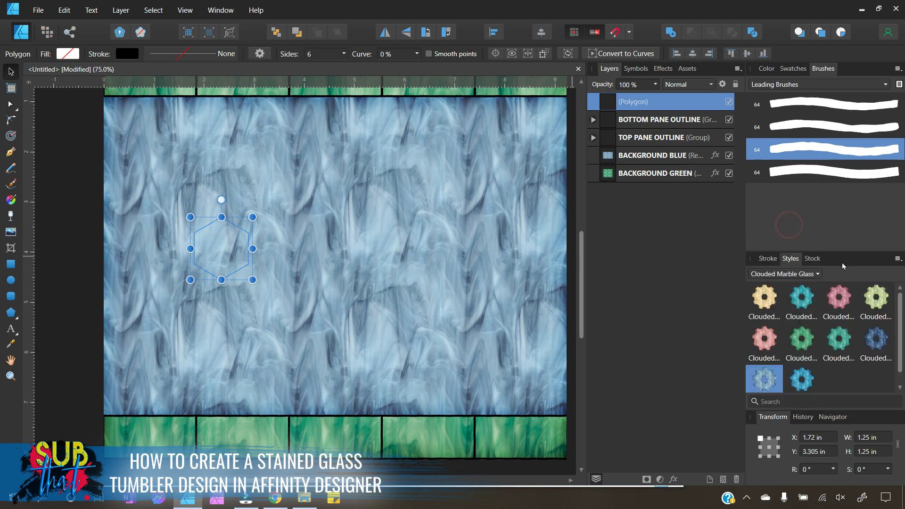
pyautogui.click(764, 300)
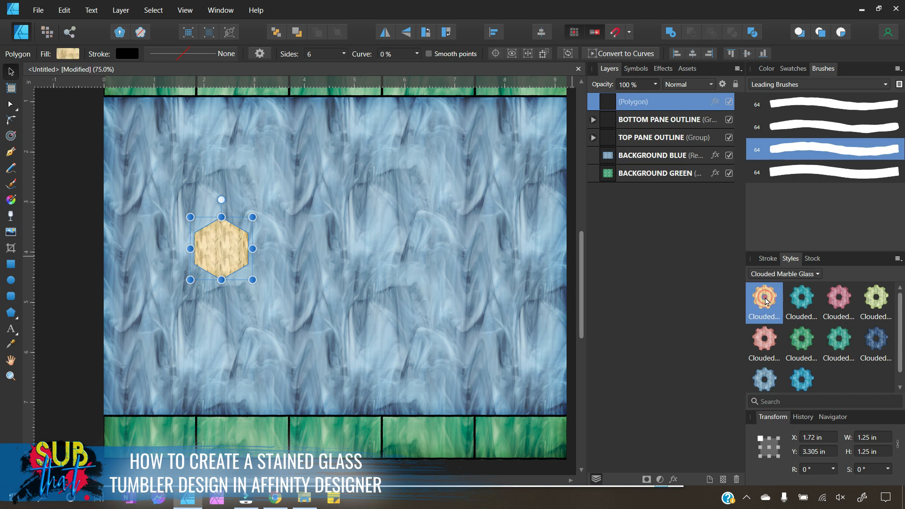
# Apply the yellow style from the Cord Glass category to the hexagon.
pyautogui.click(800, 275)
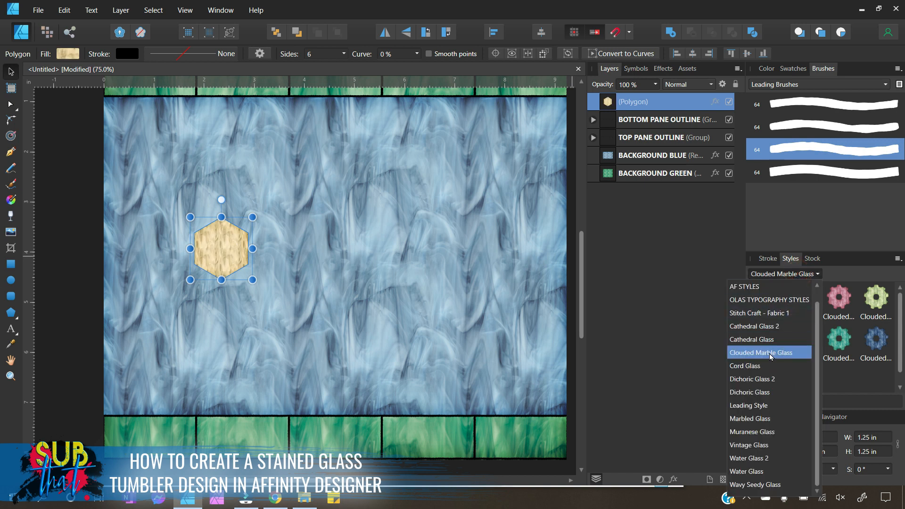
pyautogui.click(753, 366)
pyautogui.click(764, 297)
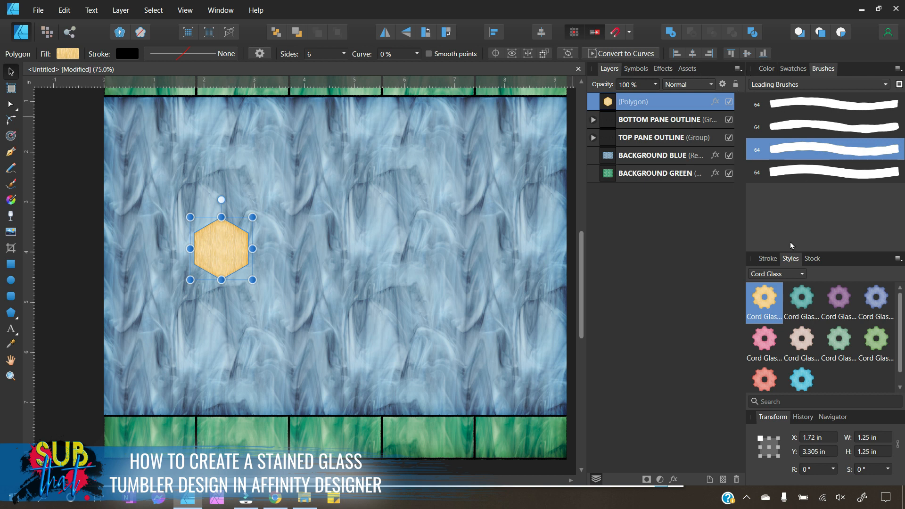
# Outline the hexagon in black with the third Leading Brushes stroke at a width of 3.8 pt.
pyautogui.click(766, 72)
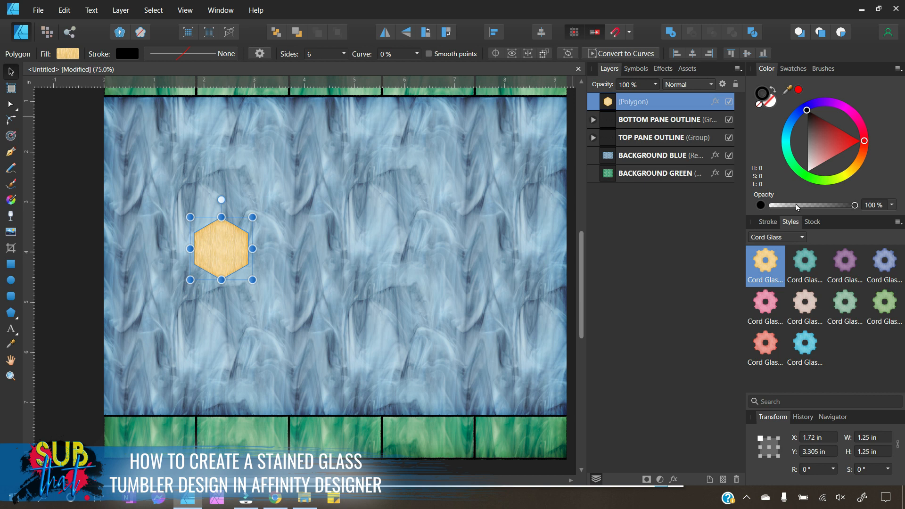
pyautogui.click(767, 221)
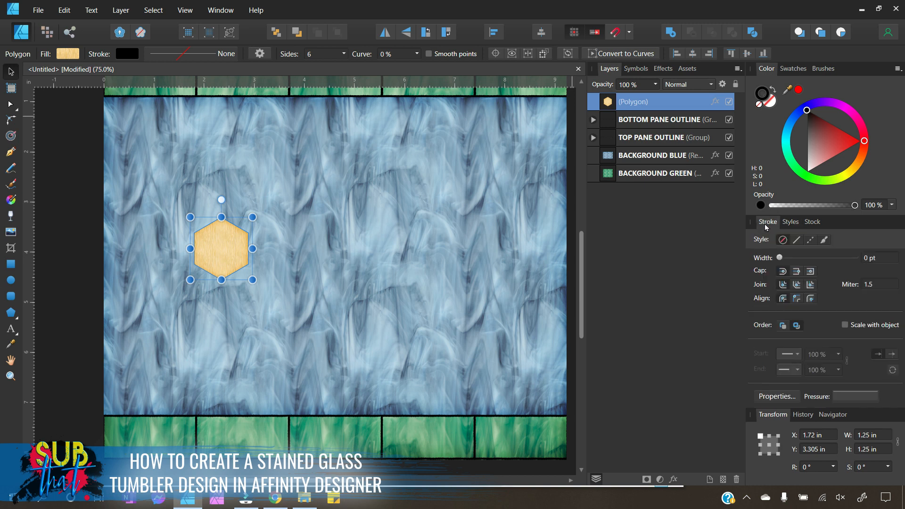
pyautogui.click(824, 241)
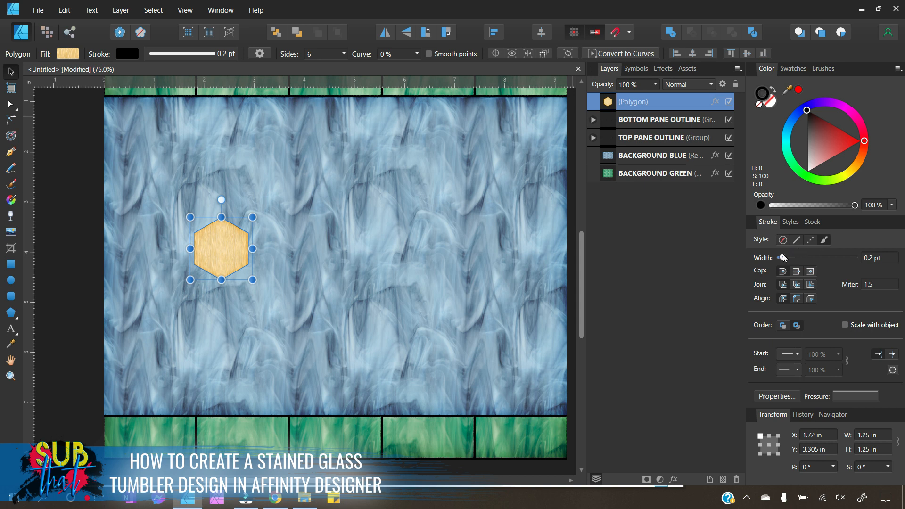
pyautogui.click(821, 68)
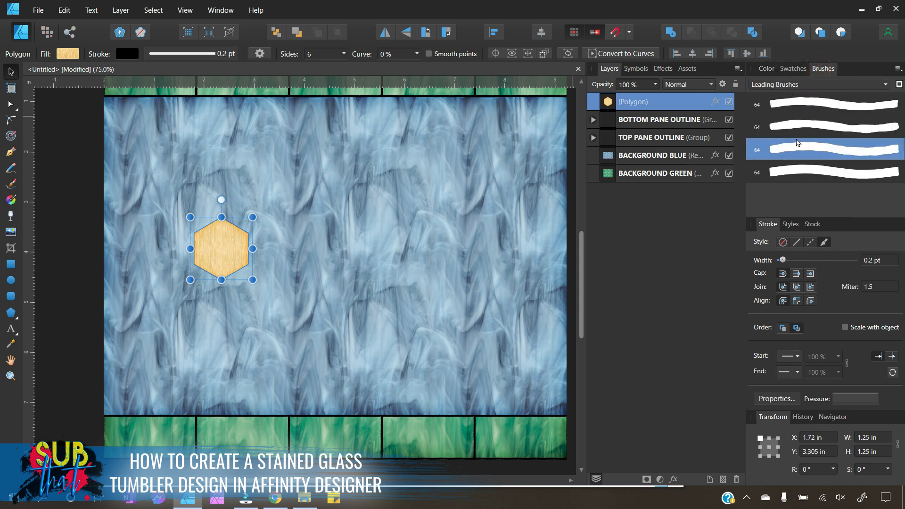
pyautogui.click(793, 145)
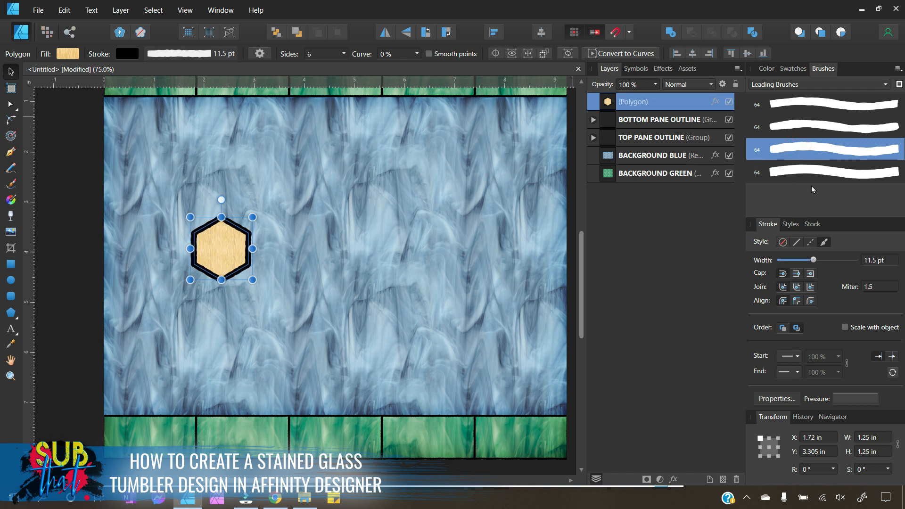
pyautogui.moveTo(813, 261); pyautogui.dragTo(802, 263)
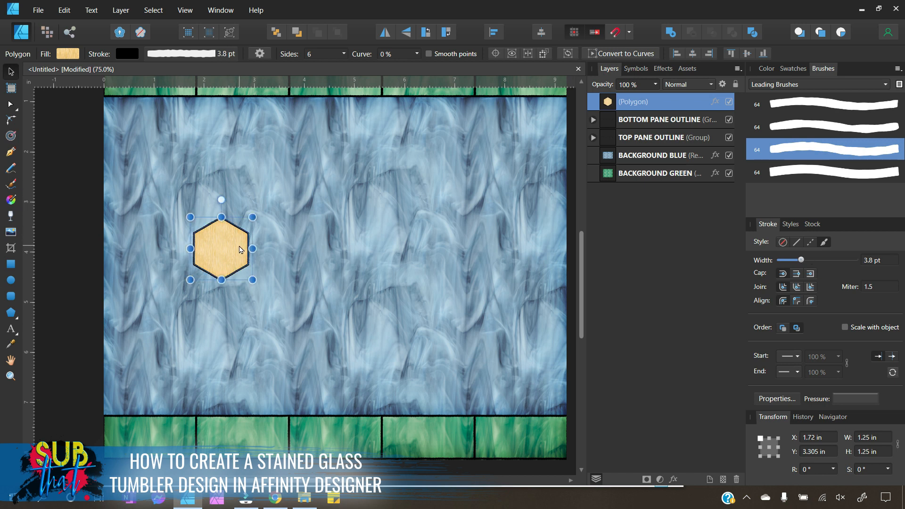
# Move the hexagon into the lower-left corner of the blue glass and convert it to curves.
pyautogui.moveTo(233, 256); pyautogui.dragTo(140, 386)
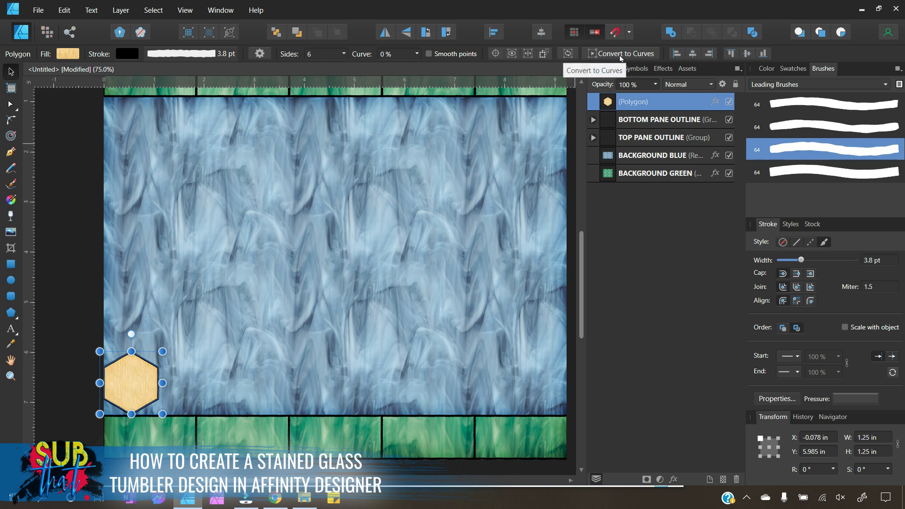
pyautogui.click(621, 53)
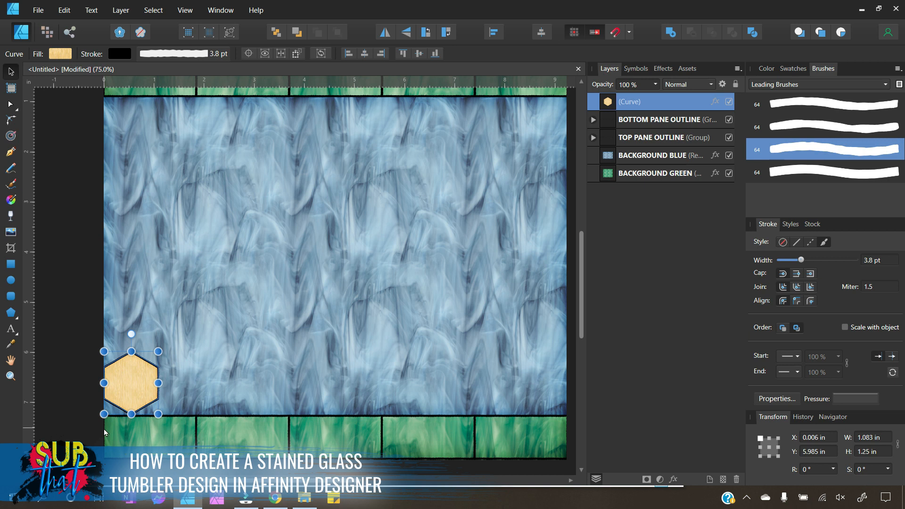
# Rotate the corner hexagon to about -56.4°.
pyautogui.click(69, 340)
pyautogui.click(149, 382)
pyautogui.moveTo(132, 334); pyautogui.dragTo(141, 377)
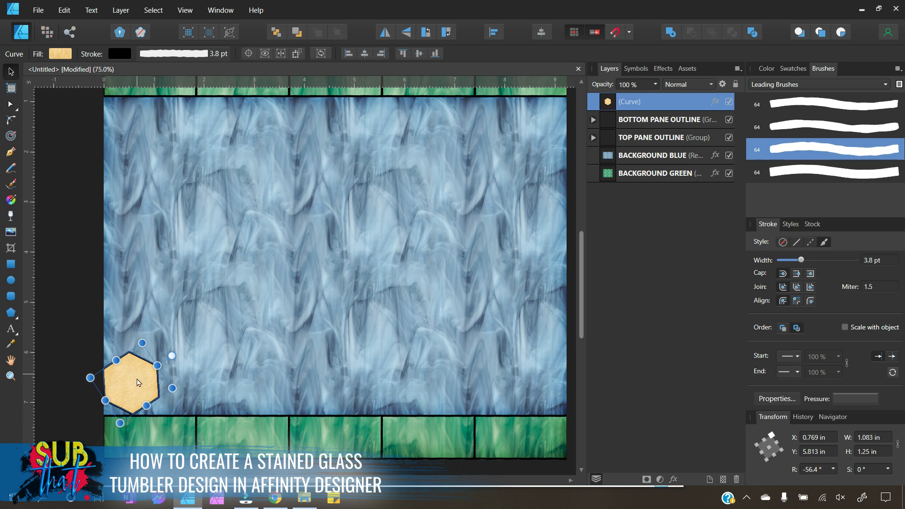
# Duplicate the corner hexagon and fit the copy against its upper-right edge.
pyautogui.rightClick(625, 104)
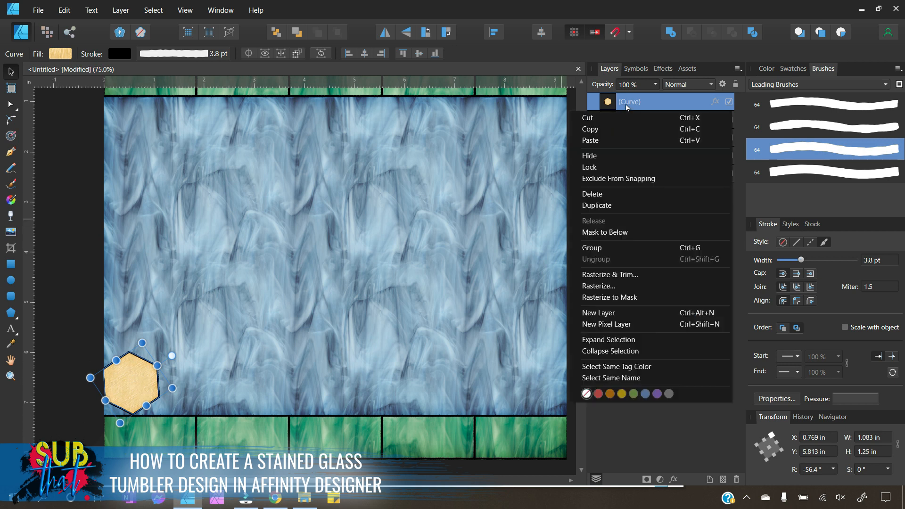
pyautogui.click(613, 202)
pyautogui.moveTo(128, 396); pyautogui.dragTo(151, 344)
pyautogui.press('Left')
pyautogui.press('Down')
pyautogui.press('Right')
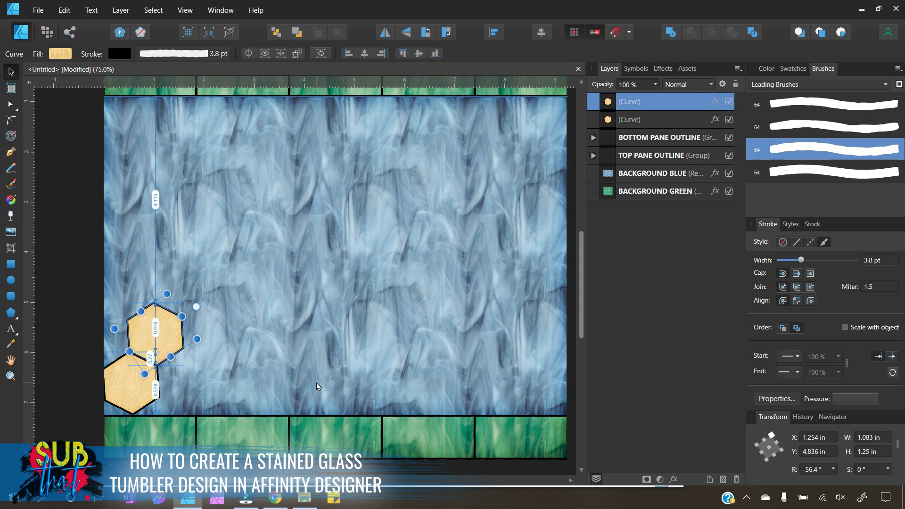
pyautogui.click(72, 313)
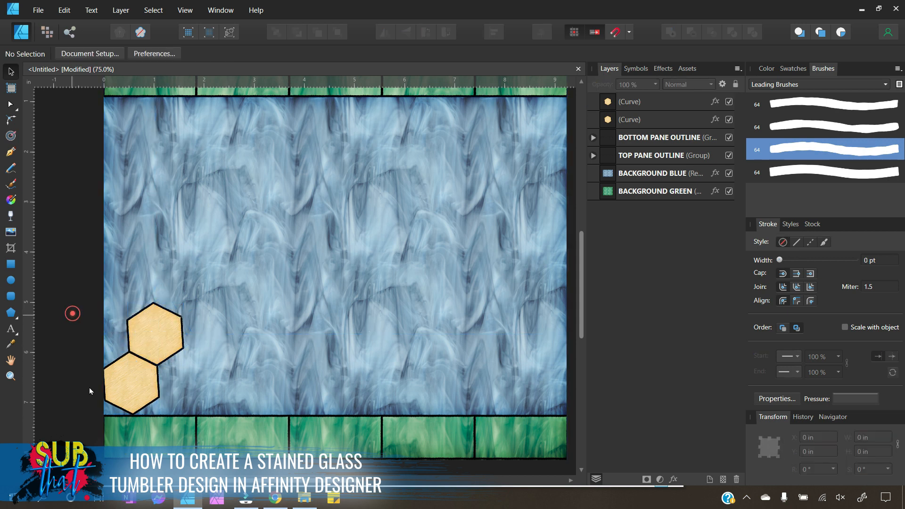
# Duplicate the upper hexagon and fit the copy against its left edge, overhanging the left side of the canvas.
pyautogui.click(173, 338)
pyautogui.rightClick(620, 106)
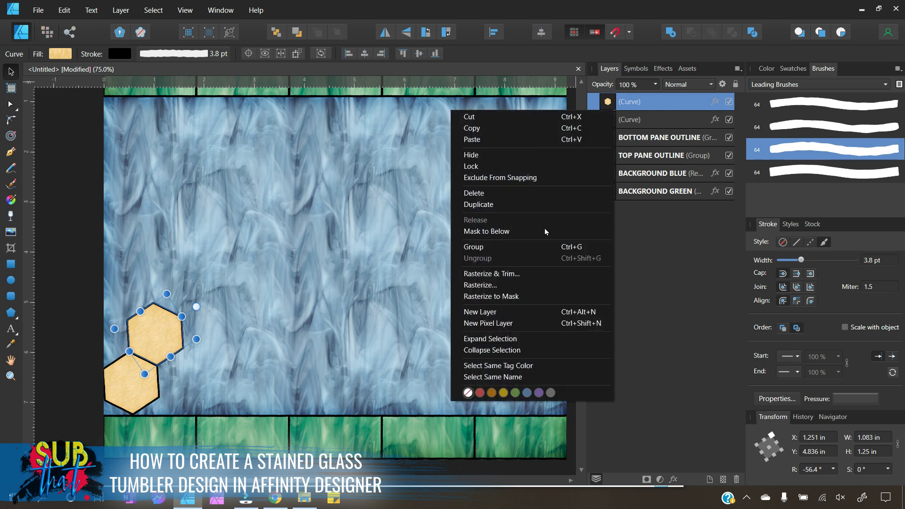
pyautogui.click(539, 208)
pyautogui.moveTo(152, 344); pyautogui.dragTo(95, 342)
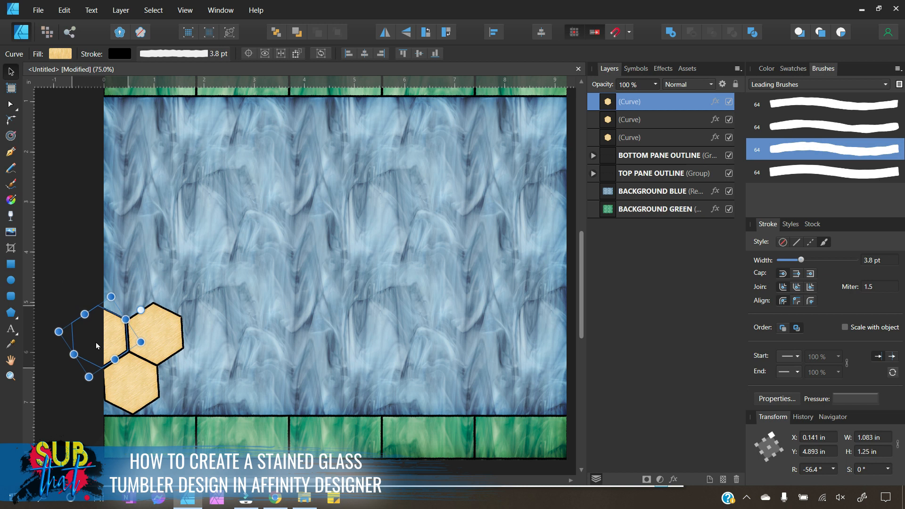
pyautogui.click(69, 400)
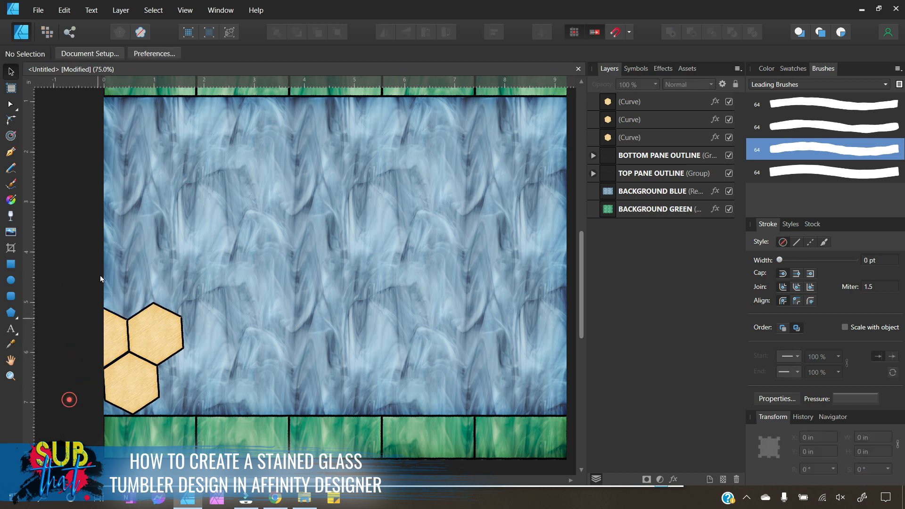
pyautogui.click(110, 339)
pyautogui.press('Right')
pyautogui.press('Down')
pyautogui.click(69, 202)
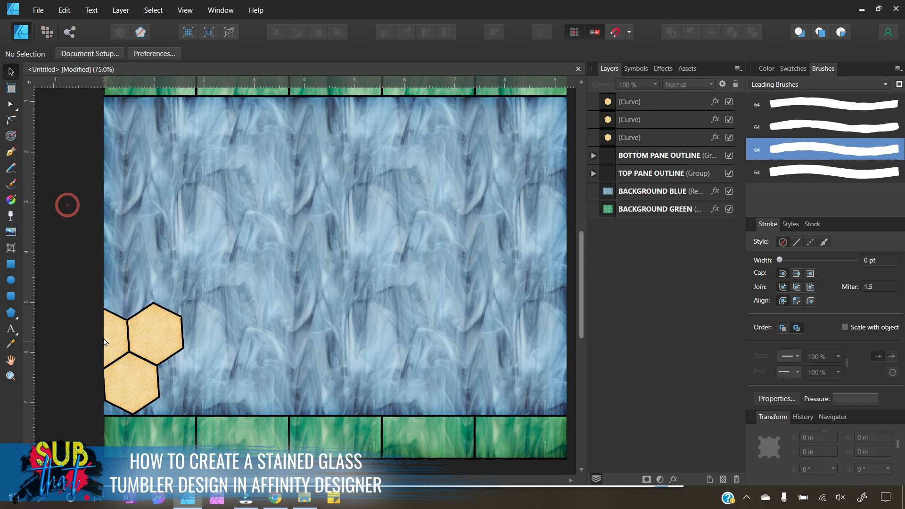
# Turn off Clip to Canvas to view the whole overhanging hexagon, and turn it back on.
pyautogui.click(191, 11)
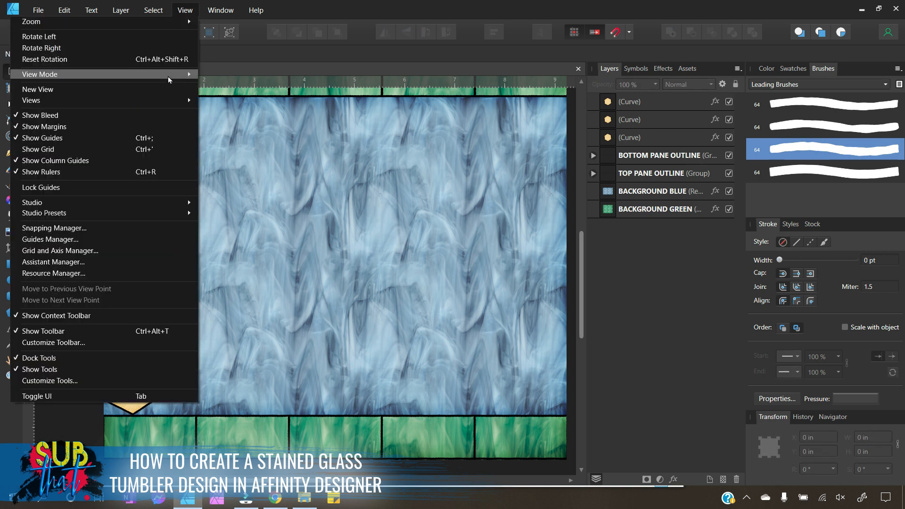
pyautogui.moveTo(168, 74)
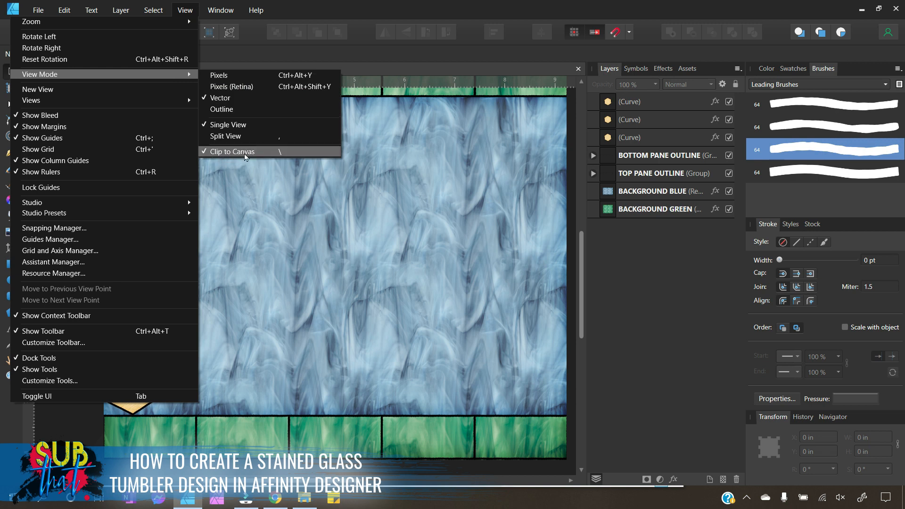
pyautogui.click(228, 152)
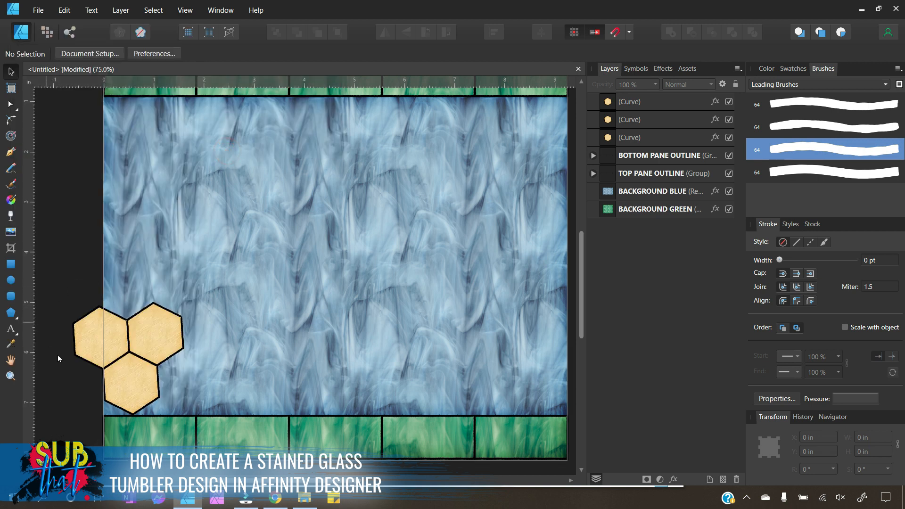
pyautogui.click(185, 11)
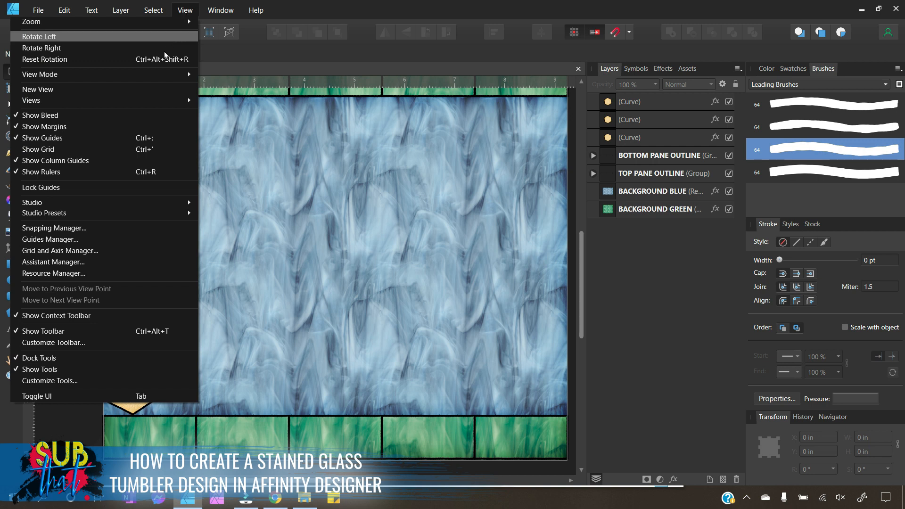
pyautogui.moveTo(158, 75)
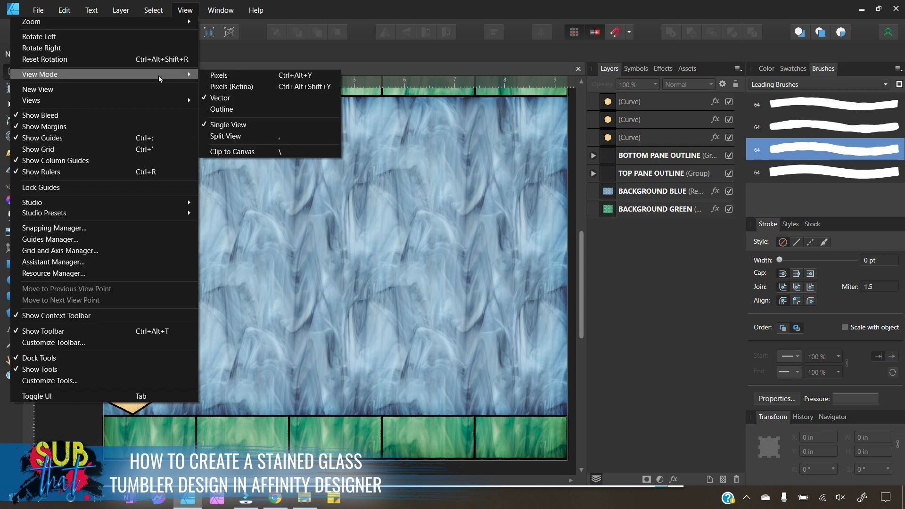
pyautogui.click(231, 151)
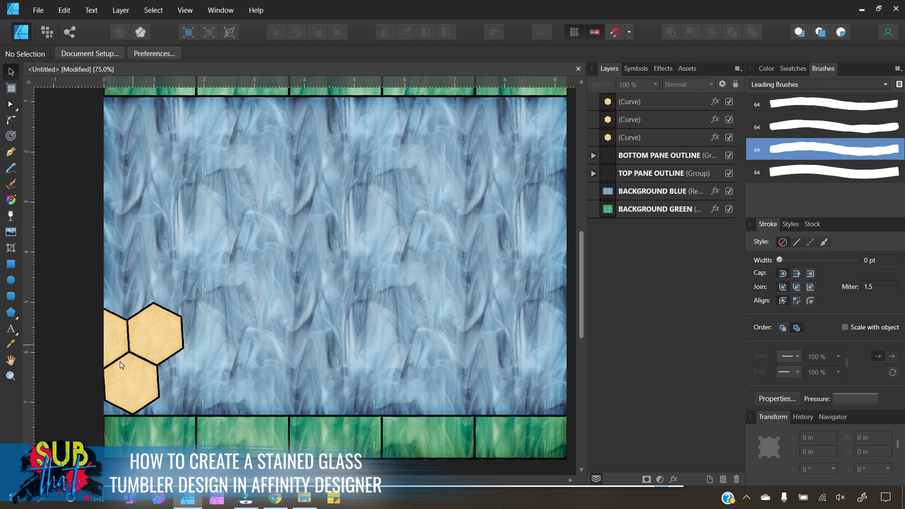
# Duplicate the overhanging hexagon and nest the copy above the two hexagons in the second row.
pyautogui.click(633, 104)
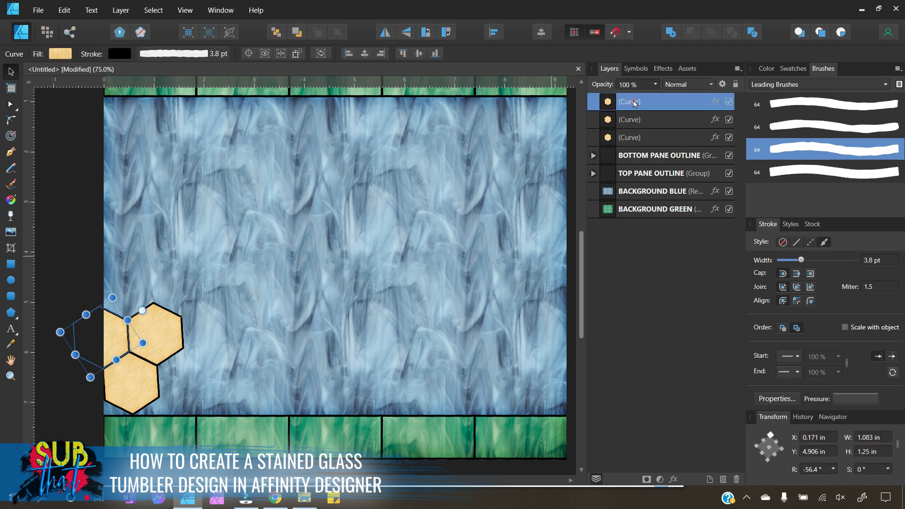
pyautogui.rightClick(634, 103)
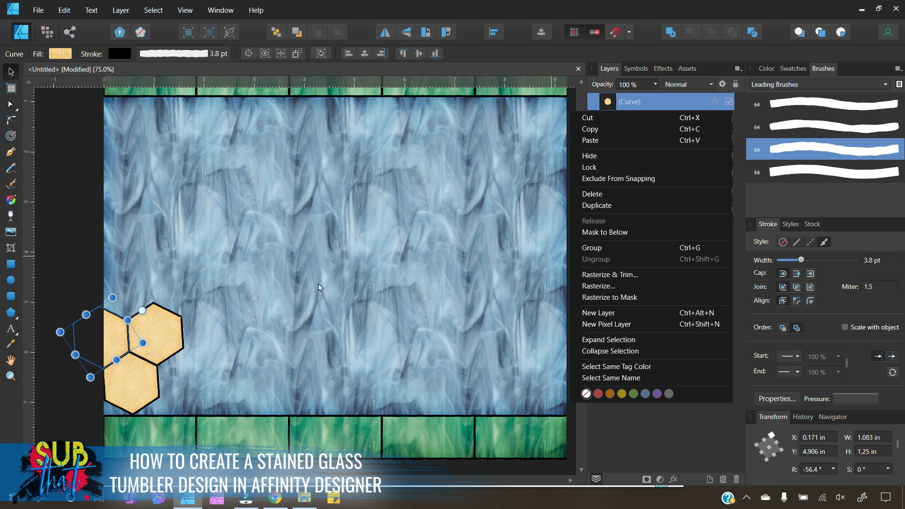
pyautogui.click(607, 203)
pyautogui.moveTo(111, 338); pyautogui.dragTo(97, 281)
pyautogui.click(60, 217)
# Duplicate the top hexagon and fit the copy against its right edge to extend the third row.
pyautogui.click(148, 280)
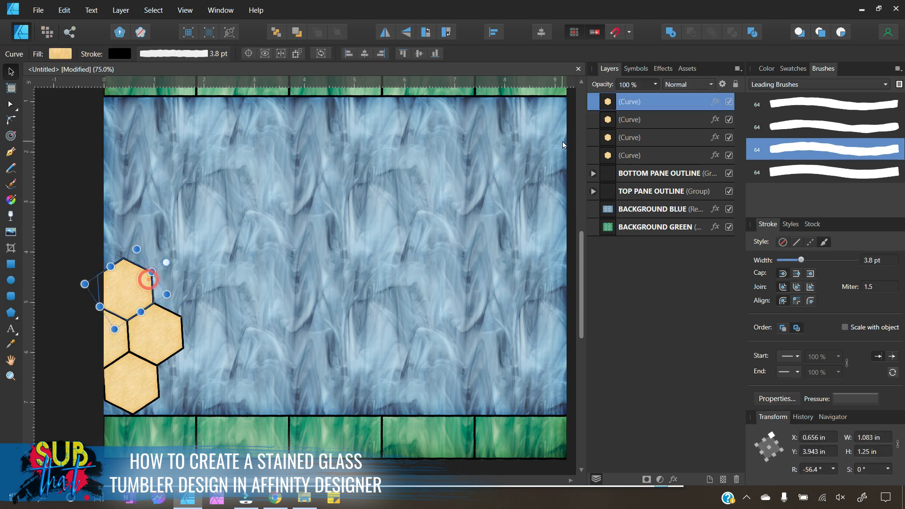
pyautogui.rightClick(648, 105)
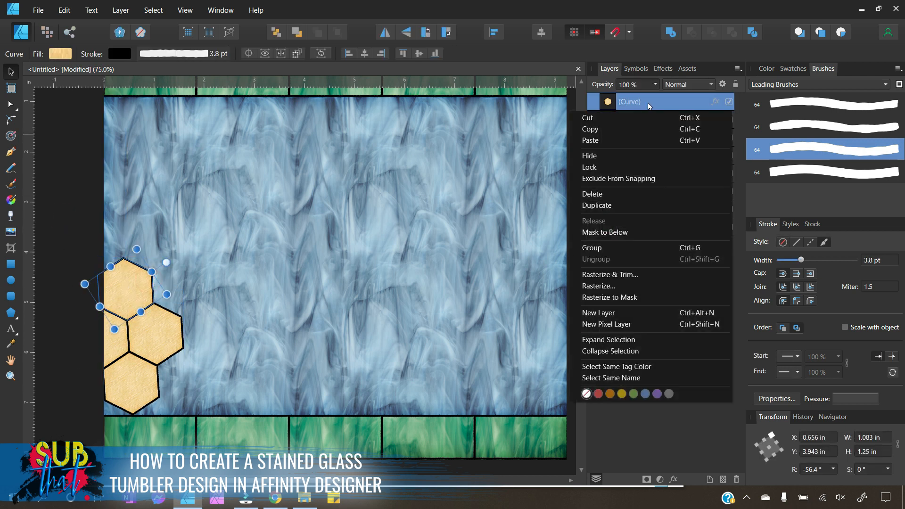
pyautogui.click(612, 202)
pyautogui.moveTo(131, 297); pyautogui.dragTo(191, 299)
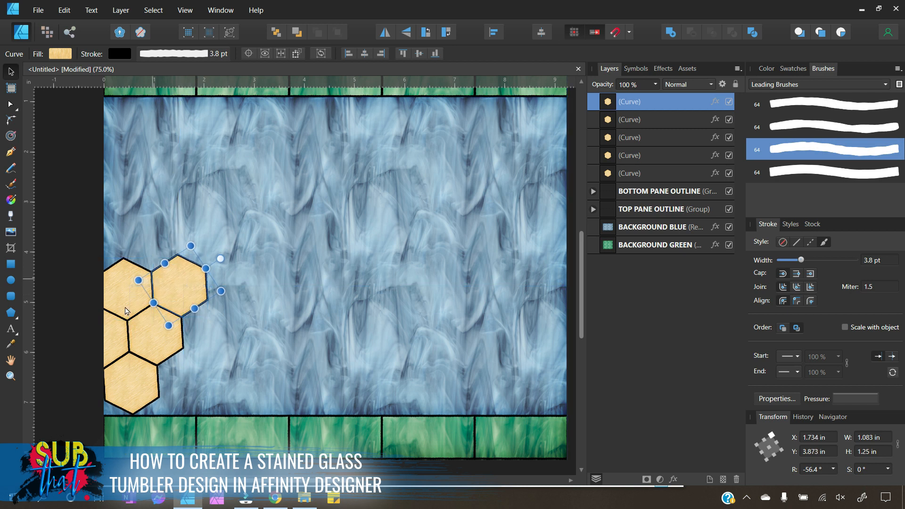
pyautogui.click(45, 255)
# Duplicate the third row's right hexagon and place the copy at the right end of the second row.
pyautogui.click(171, 285)
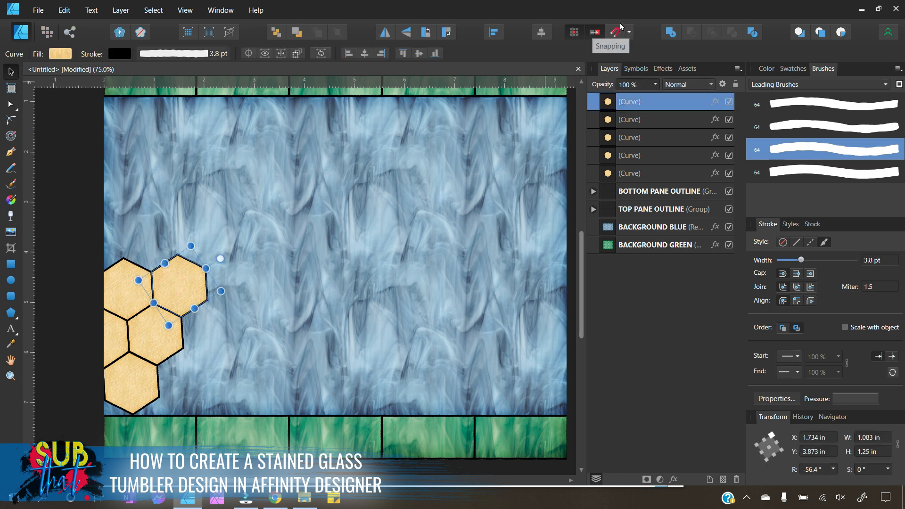
pyautogui.rightClick(617, 103)
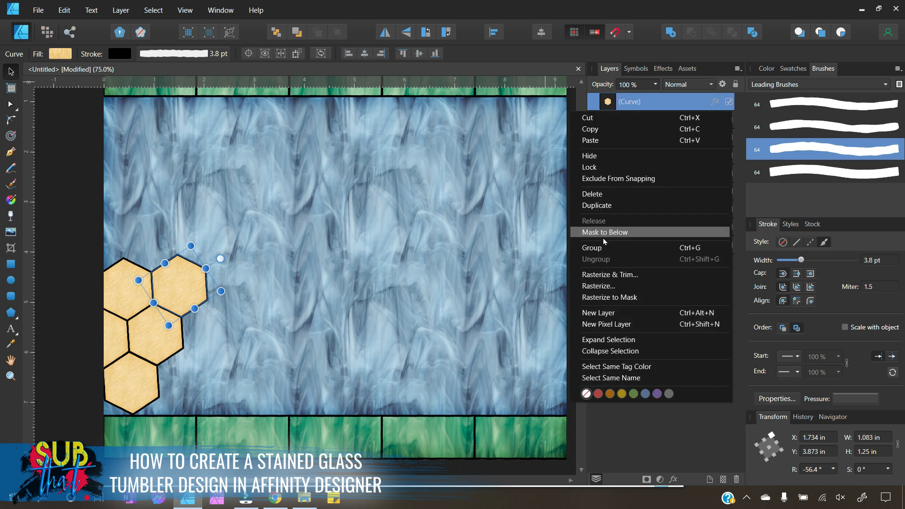
pyautogui.click(605, 206)
pyautogui.moveTo(184, 292); pyautogui.dragTo(215, 338)
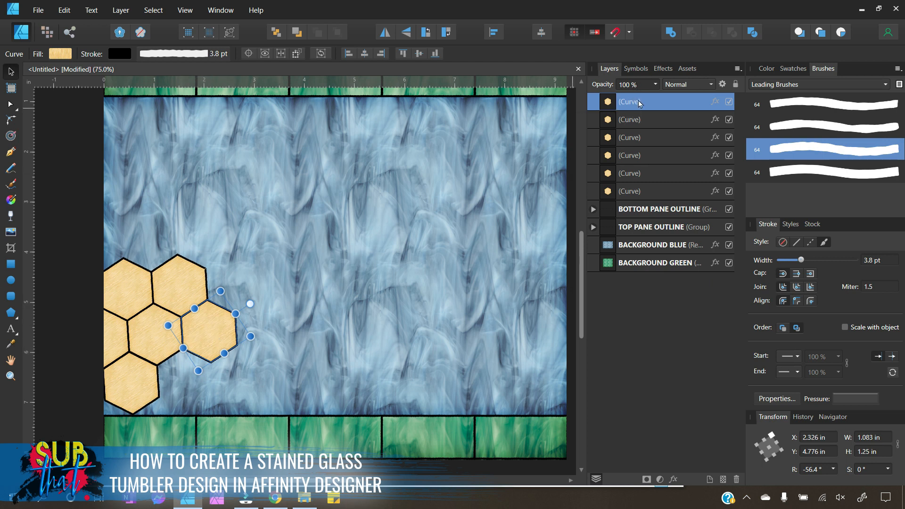
# Duplicate the hexagon at the right end of the second row and fit the copy against its lower-right edge.
pyautogui.rightClick(636, 102)
pyautogui.click(632, 206)
pyautogui.moveTo(226, 323); pyautogui.dragTo(256, 368)
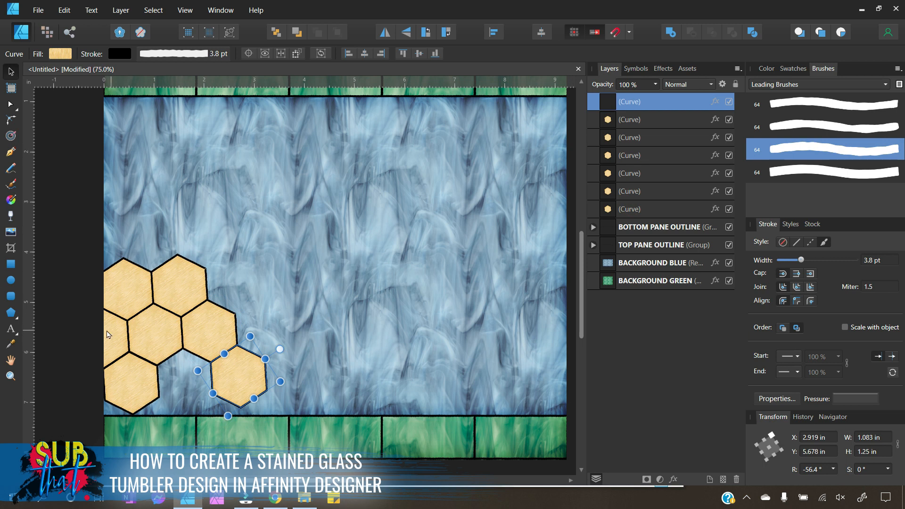
pyautogui.click(58, 333)
pyautogui.click(237, 372)
pyautogui.rightClick(648, 99)
pyautogui.click(386, 273)
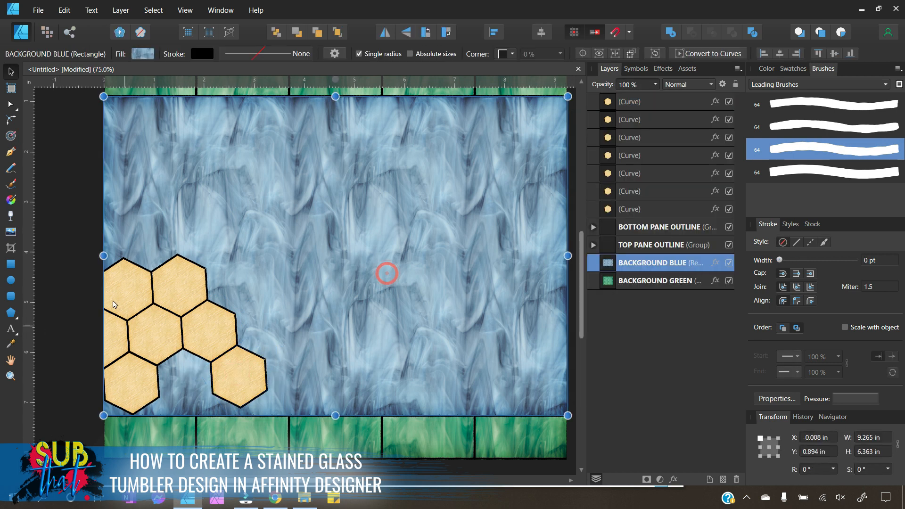
pyautogui.click(57, 288)
pyautogui.click(254, 377)
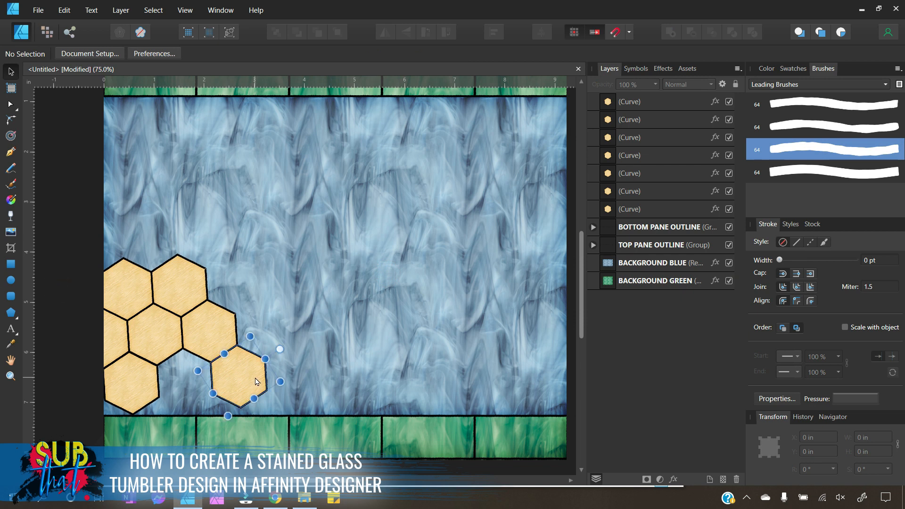
# Duplicate the three hexagons along the honeycomb's right diagonal and nest the copies against their upper-right edges.
pyautogui.click(221, 333)
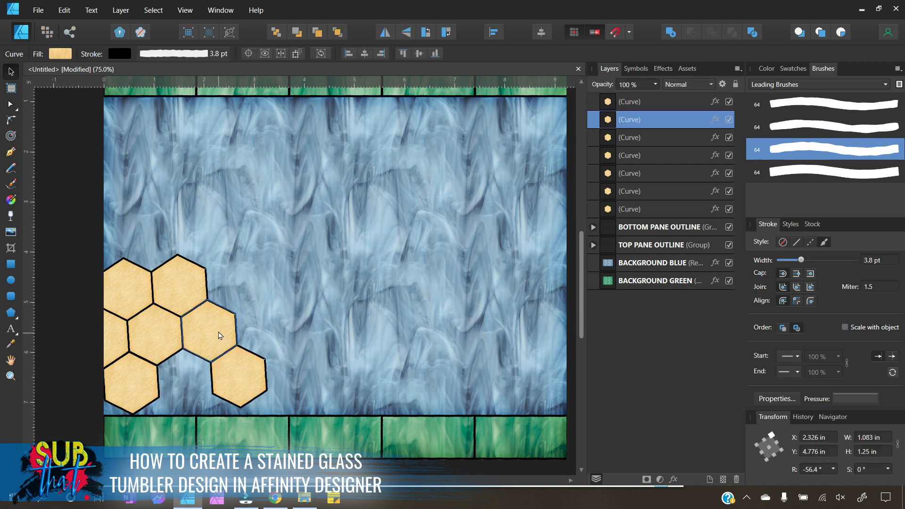
pyautogui.click(249, 387)
pyautogui.keyDown('shift'); pyautogui.click(222, 336); pyautogui.keyUp('shift')
pyautogui.keyDown('shift'); pyautogui.click(211, 295); pyautogui.keyUp('shift')
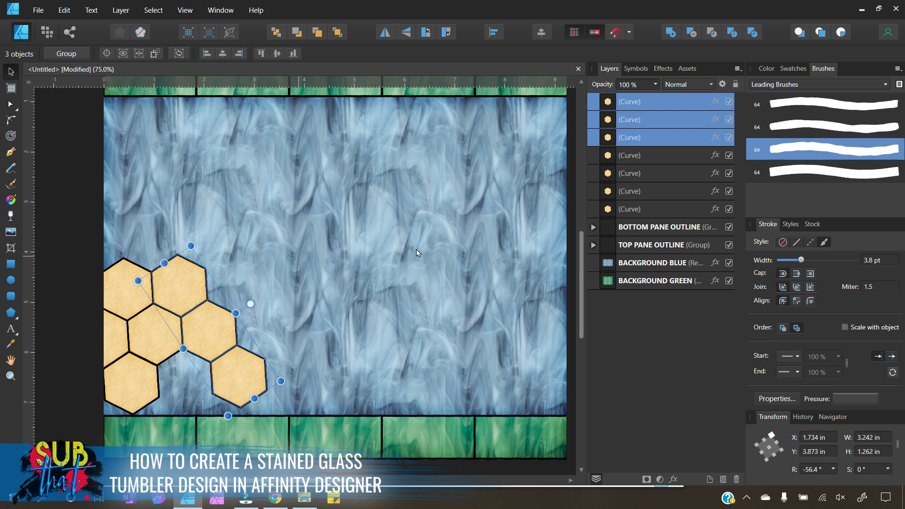
pyautogui.rightClick(640, 102)
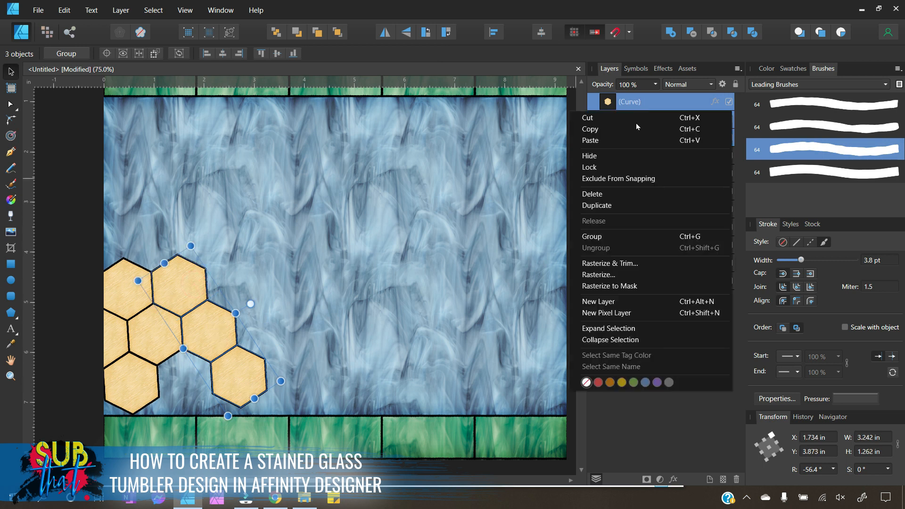
pyautogui.click(608, 203)
pyautogui.moveTo(236, 358); pyautogui.dragTo(257, 307)
pyautogui.press('Left')
pyautogui.press('Left')
pyautogui.press('Down')
pyautogui.press('Down')
pyautogui.press('Down')
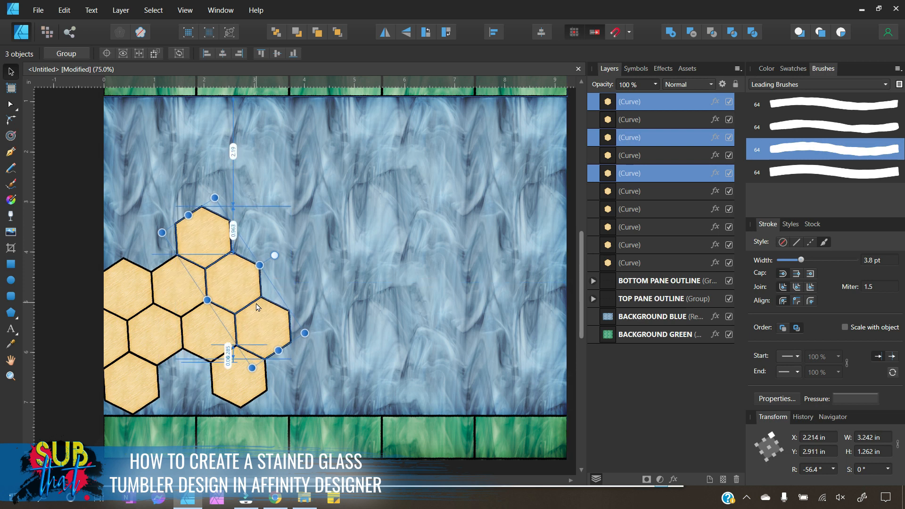
pyautogui.click(64, 257)
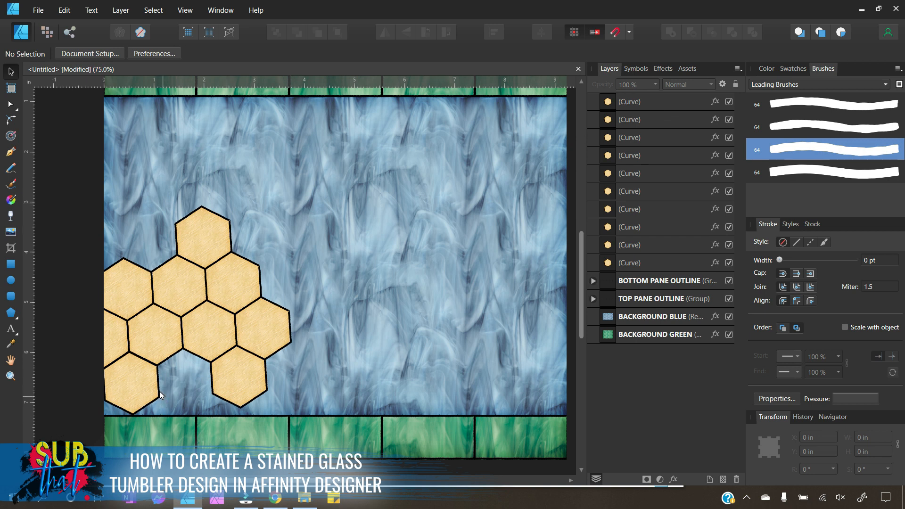
# Duplicate the lowest hexagon at the canvas's left edge and fit the copy to its lower right, overlapping the green panes.
pyautogui.click(147, 391)
pyautogui.rightClick(612, 267)
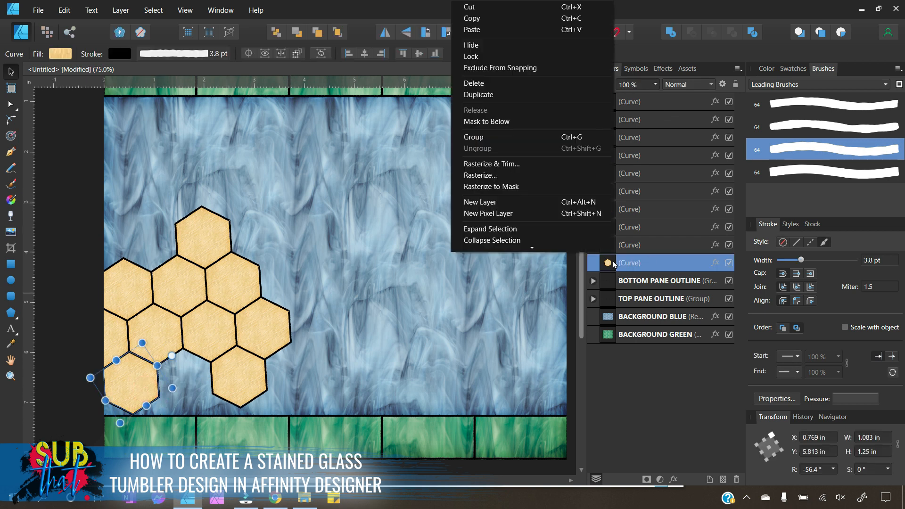
pyautogui.click(523, 100)
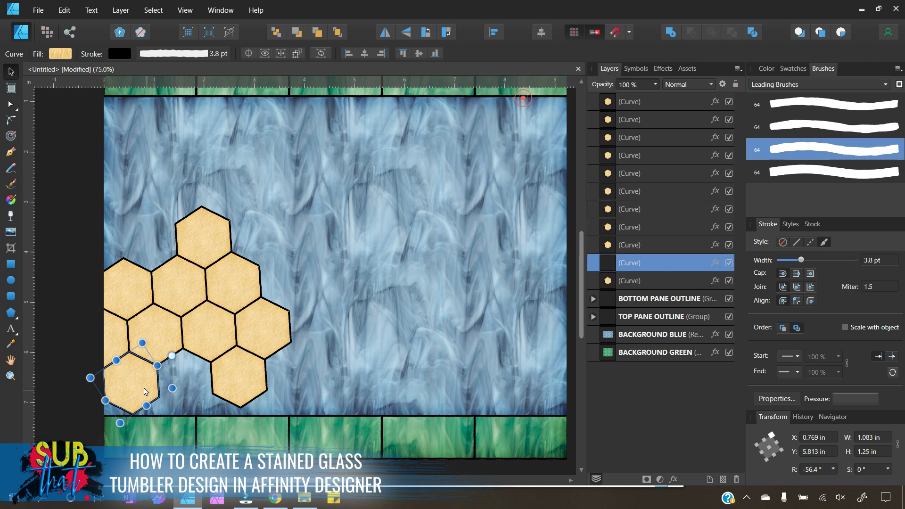
pyautogui.moveTo(138, 390); pyautogui.dragTo(157, 442)
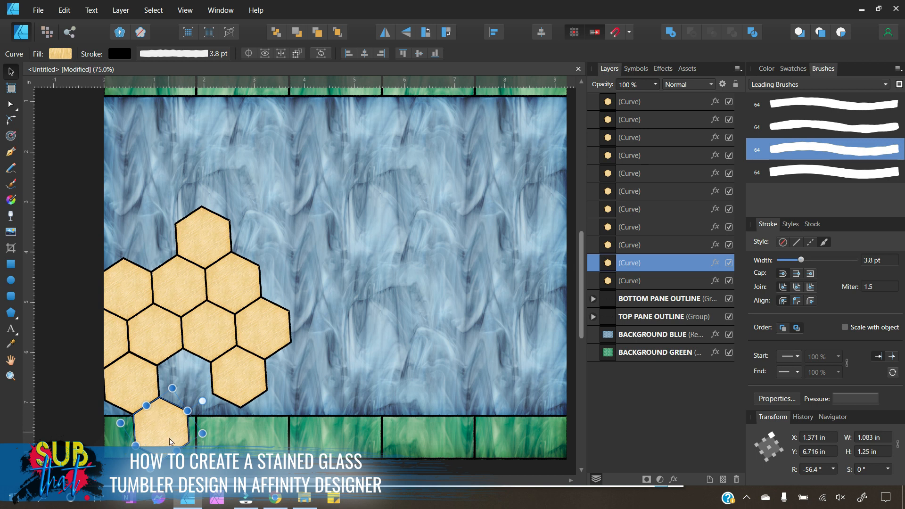
# Duplicate the hexagon over the green panes and fit the copy beside it, overhanging the canvas's left edge.
pyautogui.rightClick(634, 265)
pyautogui.click(616, 108)
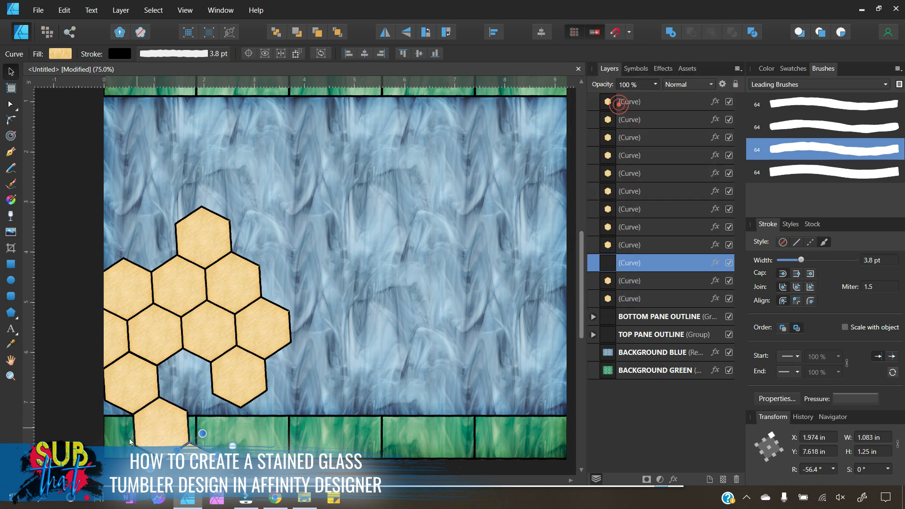
pyautogui.moveTo(104, 443); pyautogui.dragTo(108, 419)
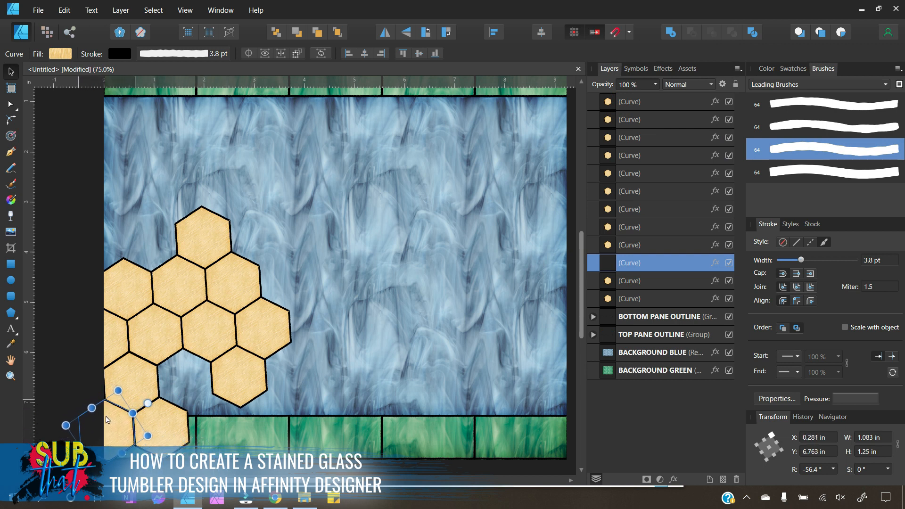
pyautogui.click(70, 358)
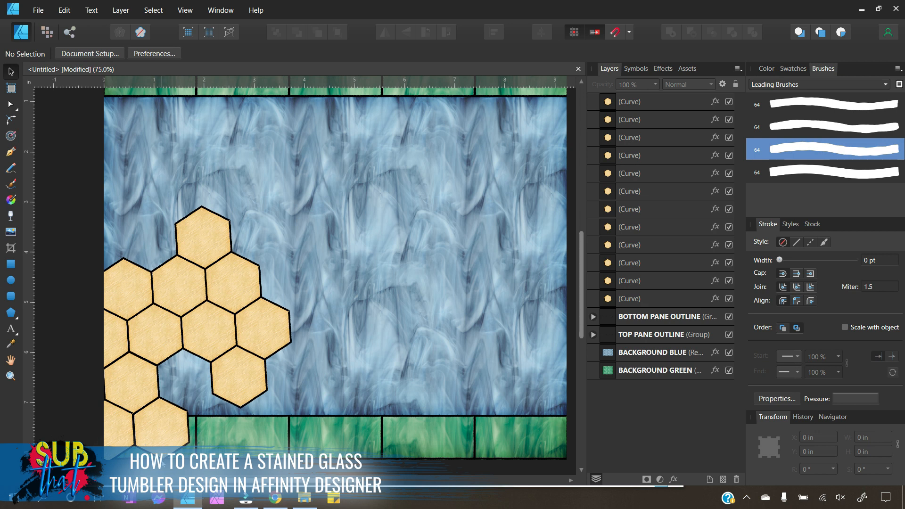
# Duplicate the topmost hexagon twice, lining the copies up against its right side to form a row of three.
pyautogui.click(220, 244)
pyautogui.rightClick(623, 178)
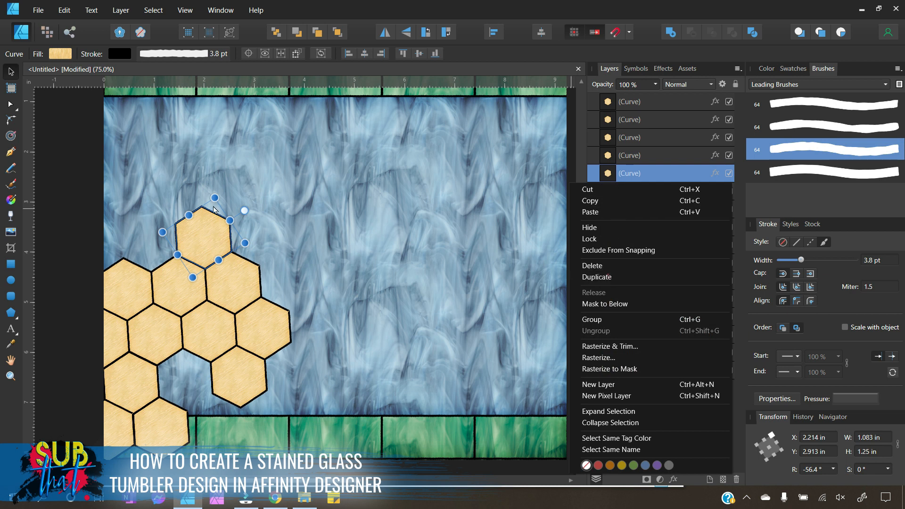
pyautogui.click(597, 277)
pyautogui.moveTo(197, 237); pyautogui.dragTo(258, 245)
pyautogui.scroll(2, 258, 245)
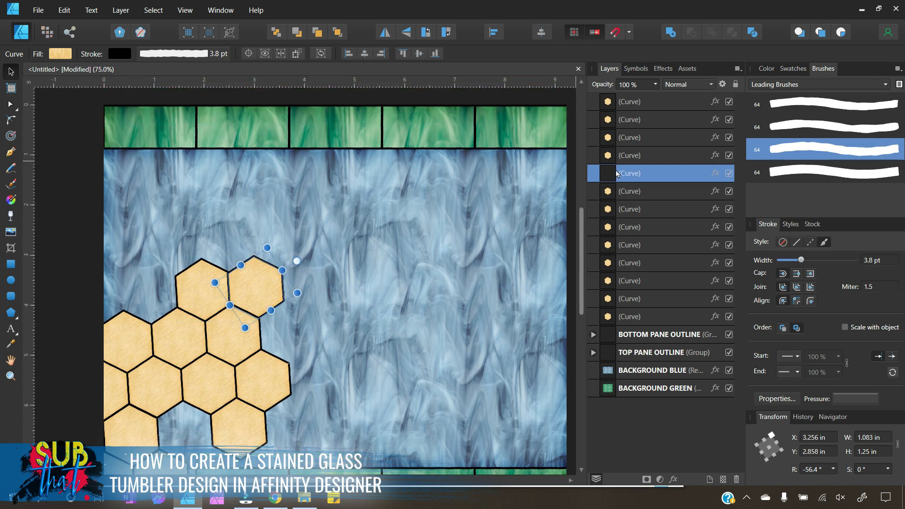
pyautogui.rightClick(615, 174)
pyautogui.click(510, 278)
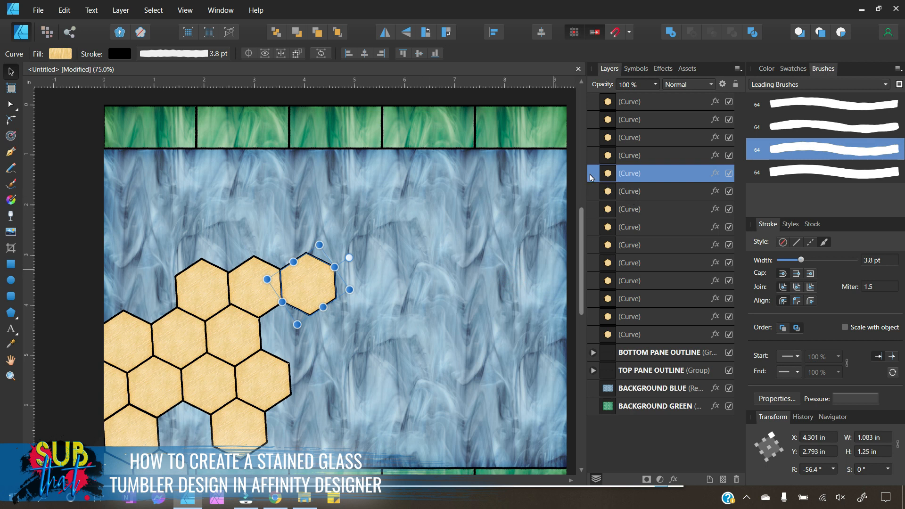
# Duplicate the right hexagon of the top row and nest the copy above the row's two right hexagons.
pyautogui.rightClick(622, 177)
pyautogui.click(596, 277)
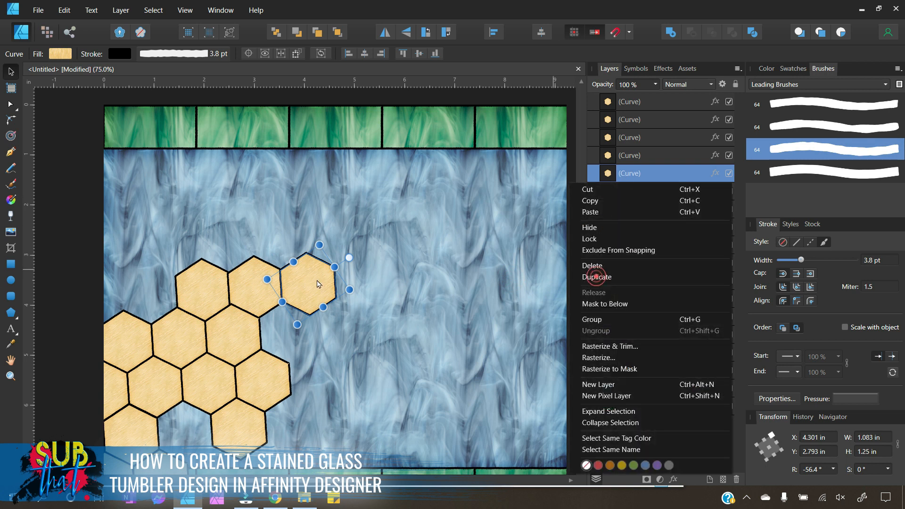
pyautogui.moveTo(354, 282); pyautogui.dragTo(272, 241)
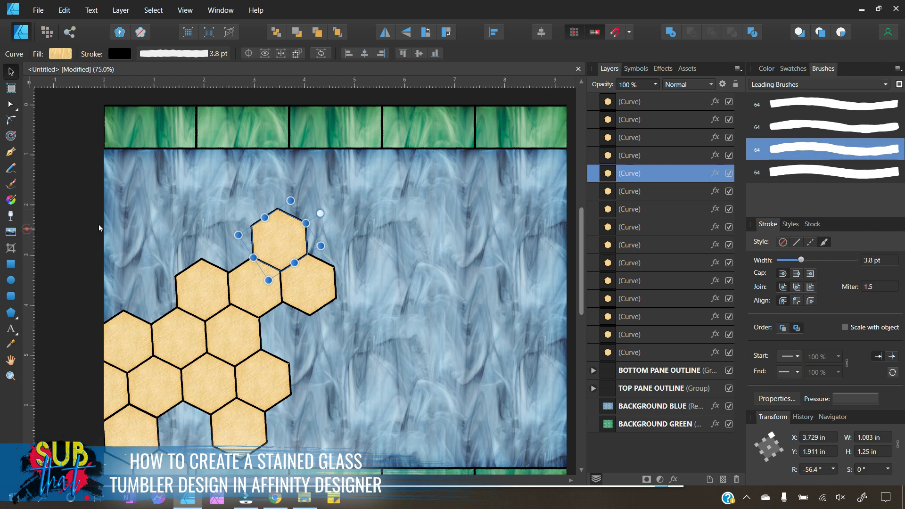
pyautogui.click(30, 234)
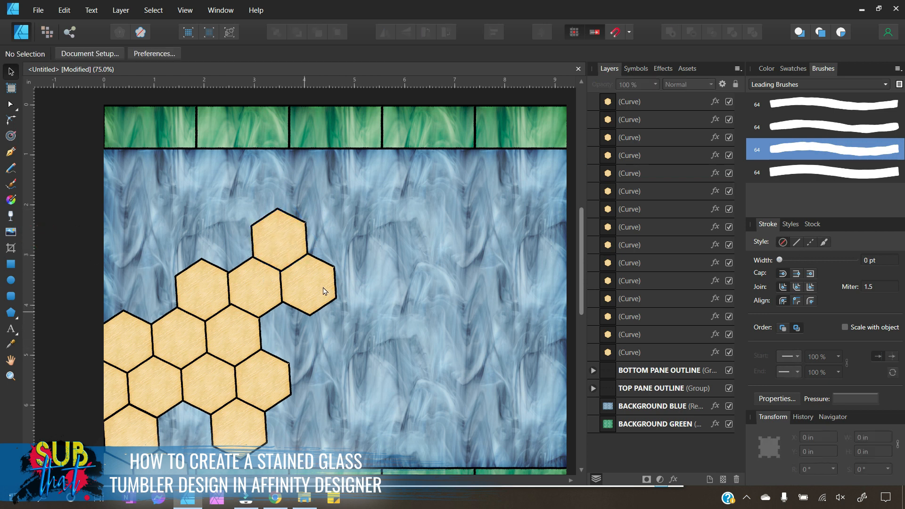
# Duplicate the topmost hexagon and fit the copy against its upper-right edge, just below the top green panes.
pyautogui.scroll(-3, 323, 291)
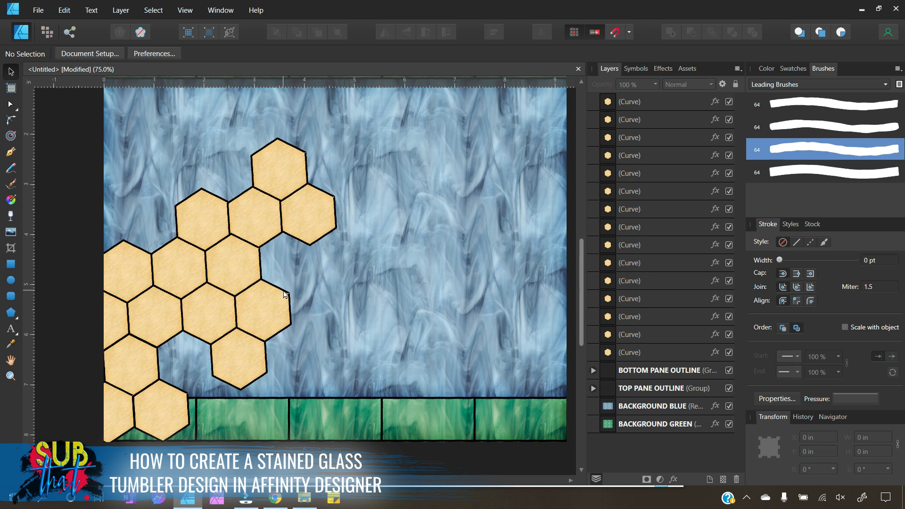
pyautogui.scroll(4, 285, 295)
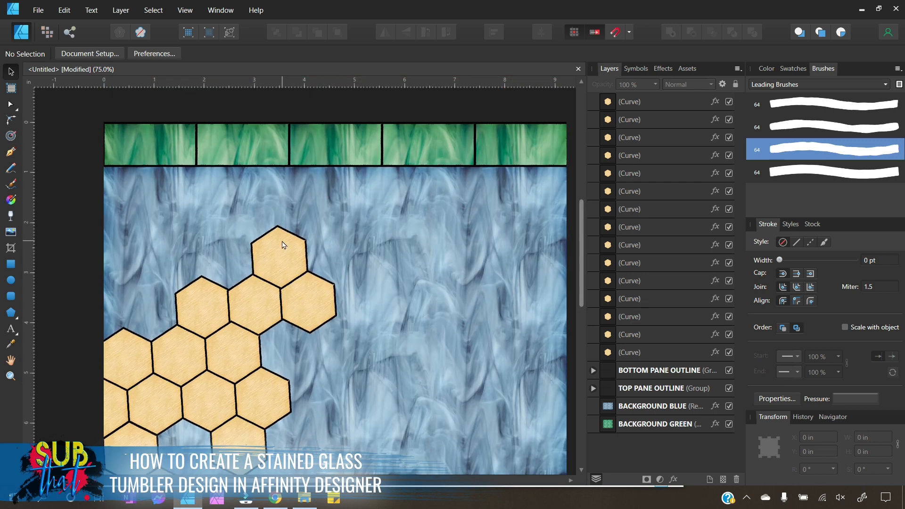
pyautogui.click(282, 245)
pyautogui.rightClick(631, 180)
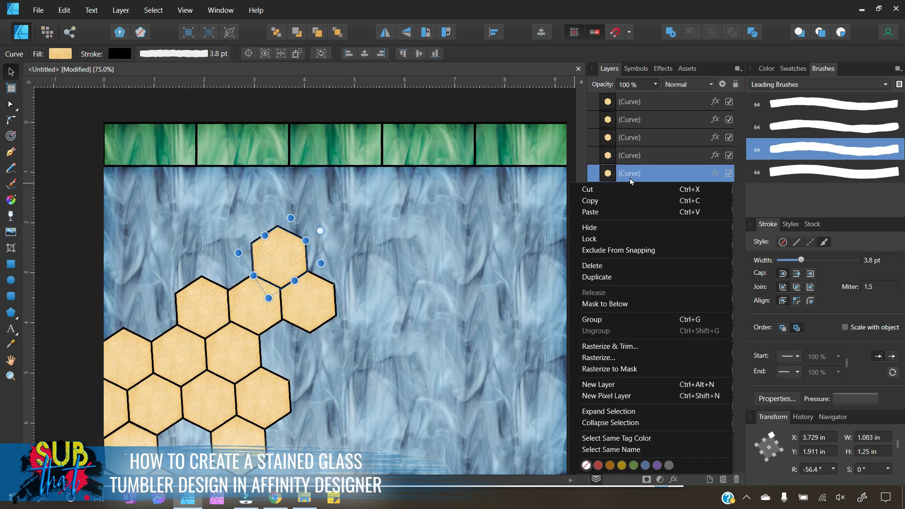
pyautogui.click(592, 265)
pyautogui.moveTo(290, 255); pyautogui.dragTo(319, 210)
# Shift the hexagons below the topmost one slightly so their outlines line up evenly.
pyautogui.click(263, 256)
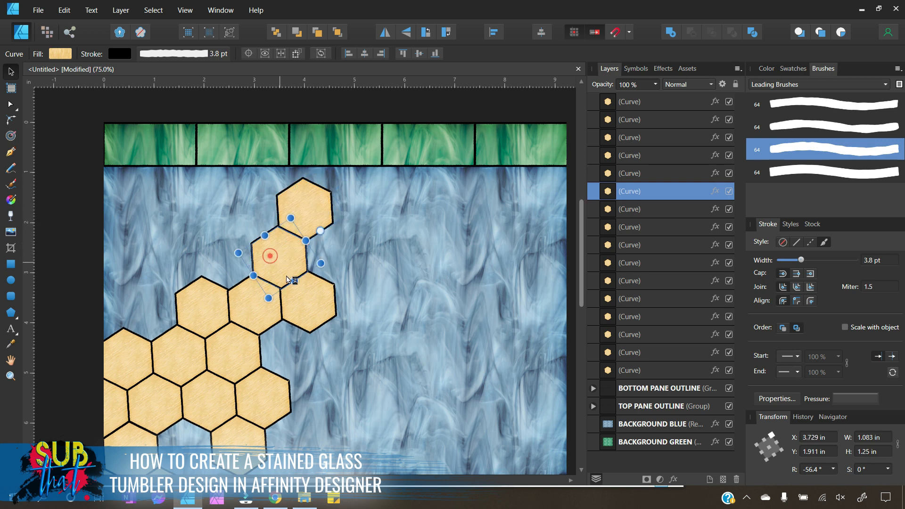
pyautogui.click(252, 307)
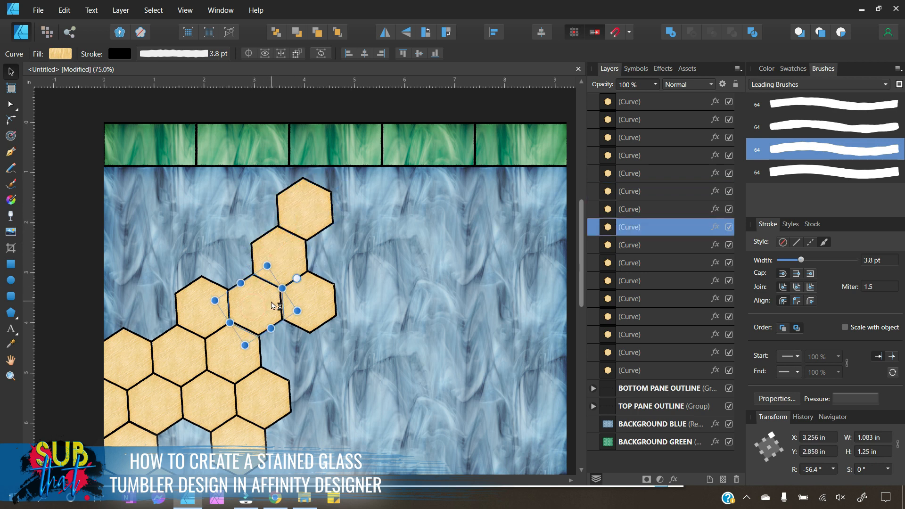
pyautogui.click(300, 254)
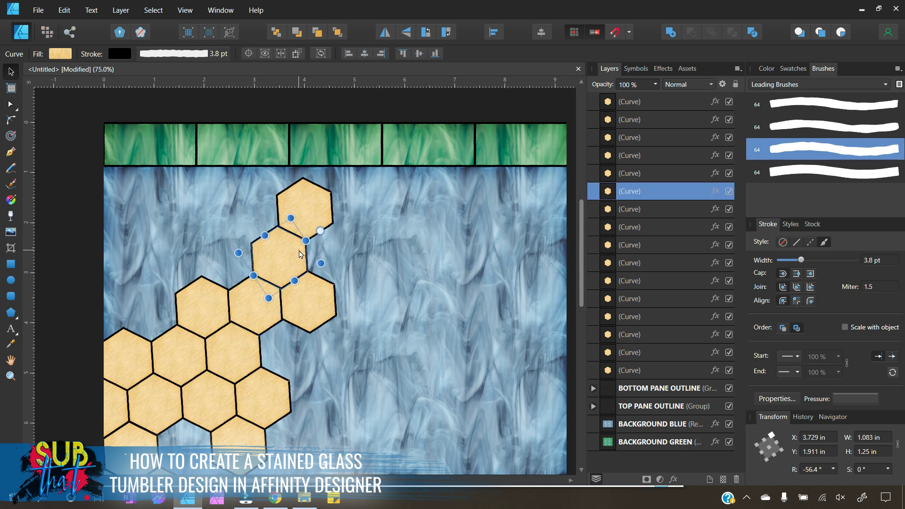
pyautogui.moveTo(300, 255); pyautogui.dragTo(299, 250)
pyautogui.moveTo(250, 306); pyautogui.dragTo(253, 310)
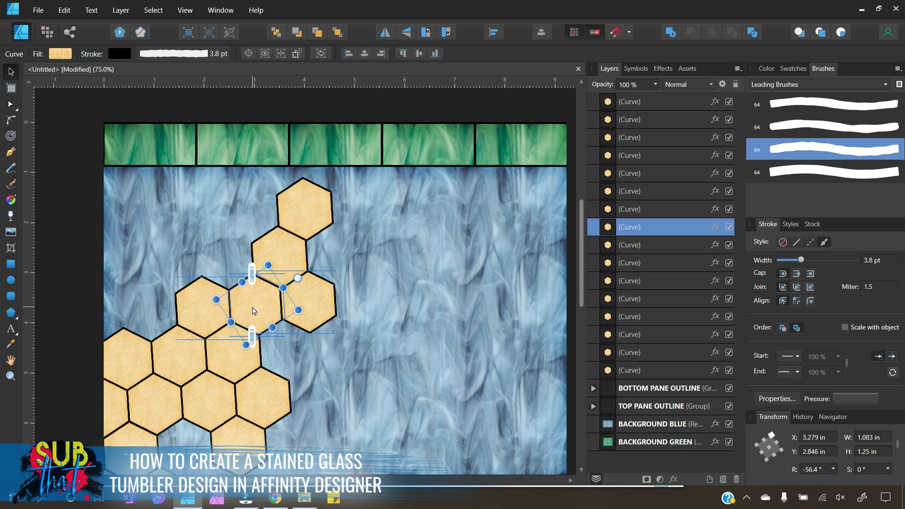
pyautogui.click(327, 302)
pyautogui.moveTo(344, 306); pyautogui.dragTo(344, 306)
pyautogui.click(302, 258)
pyautogui.click(304, 311)
pyautogui.click(281, 267)
# Nudge the topmost hexagon in small increments until its outline meets the hexagon below it.
pyautogui.click(318, 195)
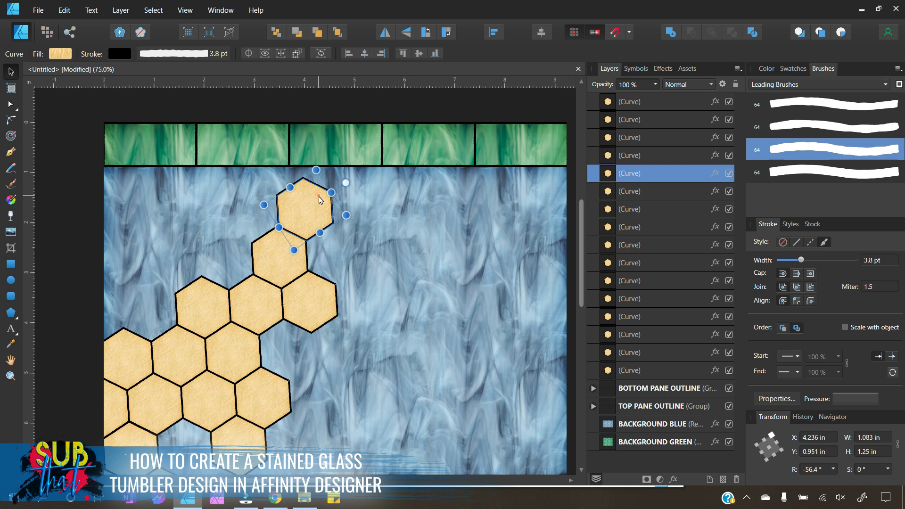
pyautogui.press('Right')
pyautogui.press('Up')
pyautogui.press('Down')
pyautogui.press('Left')
pyautogui.press('Left')
pyautogui.press('Down')
pyautogui.press('Down')
pyautogui.press('Left')
pyautogui.press('Down')
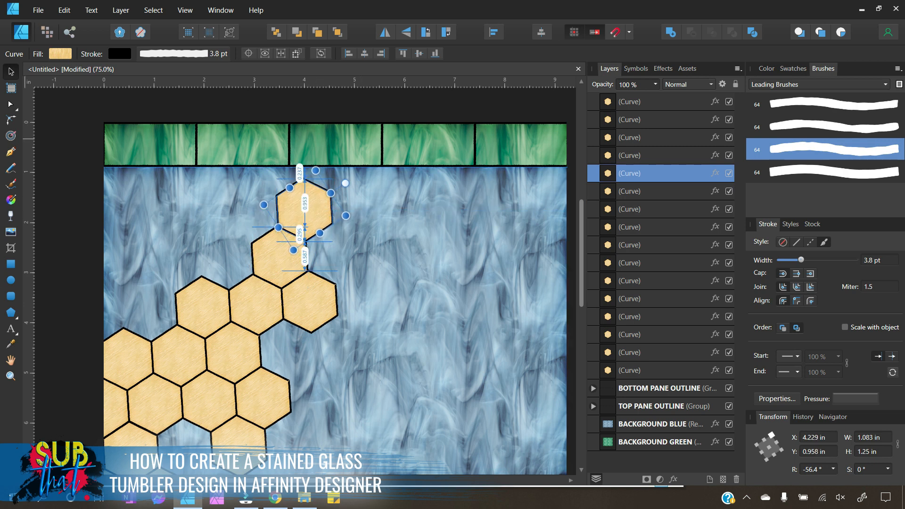
pyautogui.click(66, 252)
pyautogui.click(309, 206)
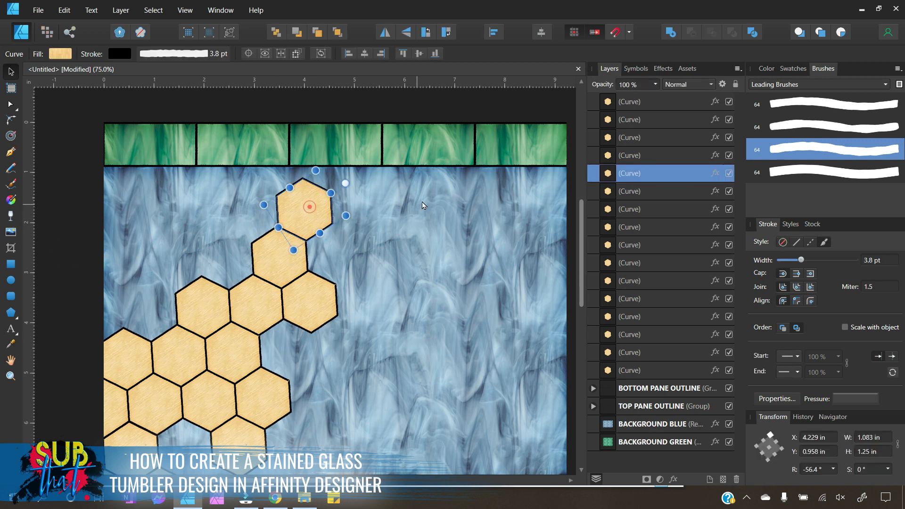
pyautogui.press('Up')
pyautogui.press('Up')
pyautogui.press('Up')
pyautogui.press('Right')
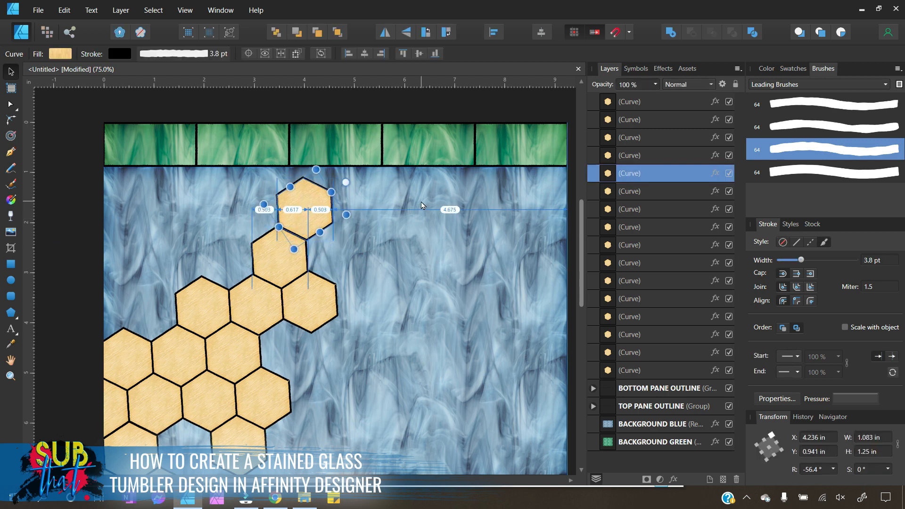
pyautogui.press('Down')
pyautogui.press('Left')
pyautogui.press('Left')
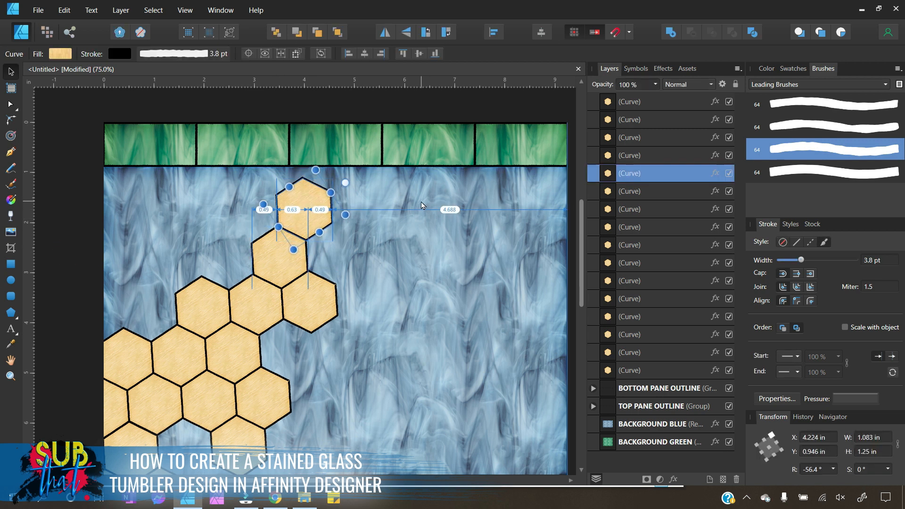
pyautogui.press('Down')
pyautogui.click(65, 251)
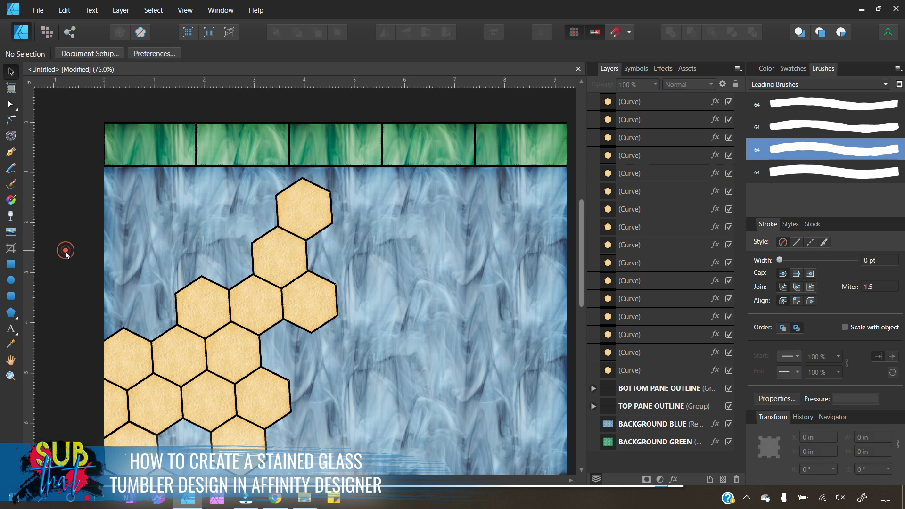
pyautogui.scroll(-3, 258, 288)
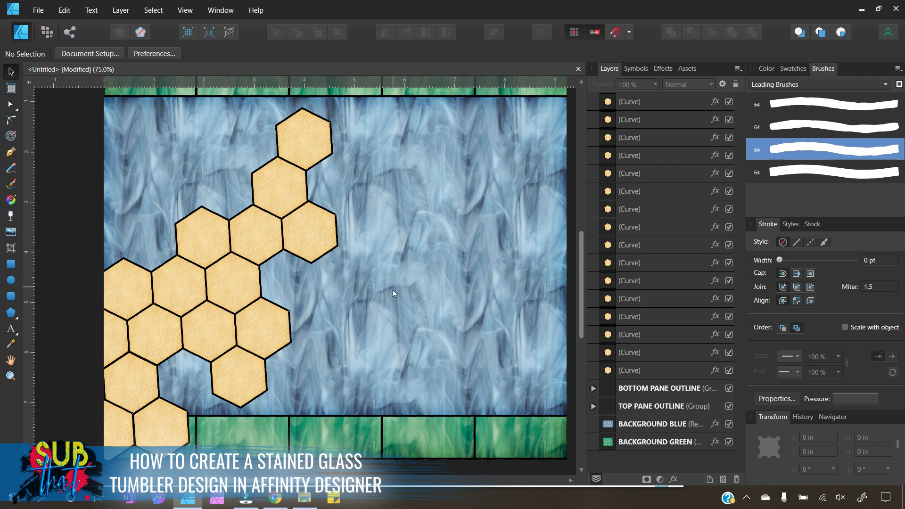
pyautogui.scroll(1, 393, 292)
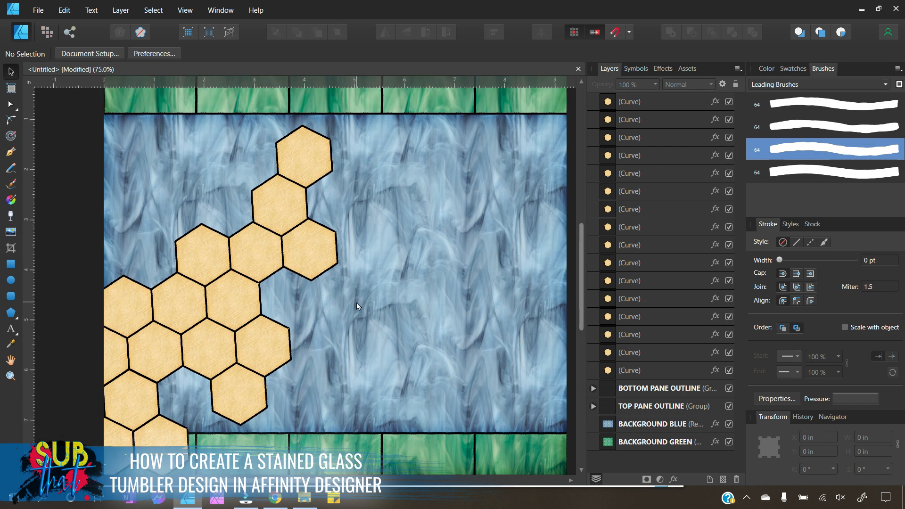
# Group all the yellow hexagon curves of the honeycomb into one group.
pyautogui.click(645, 102)
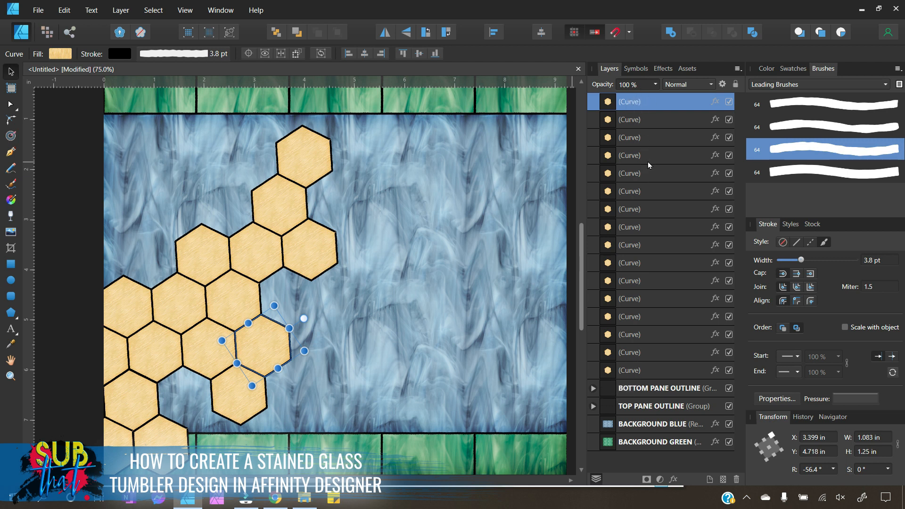
pyautogui.keyDown('shift'); pyautogui.click(643, 372); pyautogui.keyUp('shift')
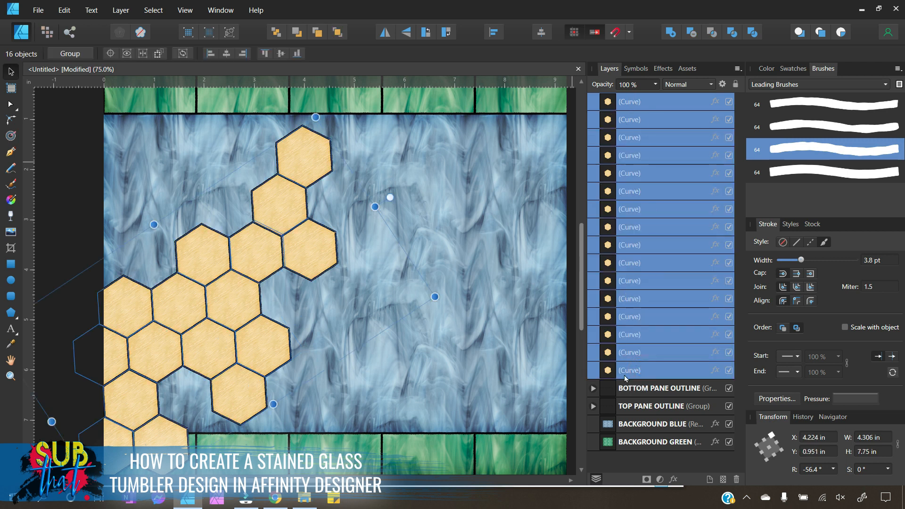
pyautogui.rightClick(623, 372)
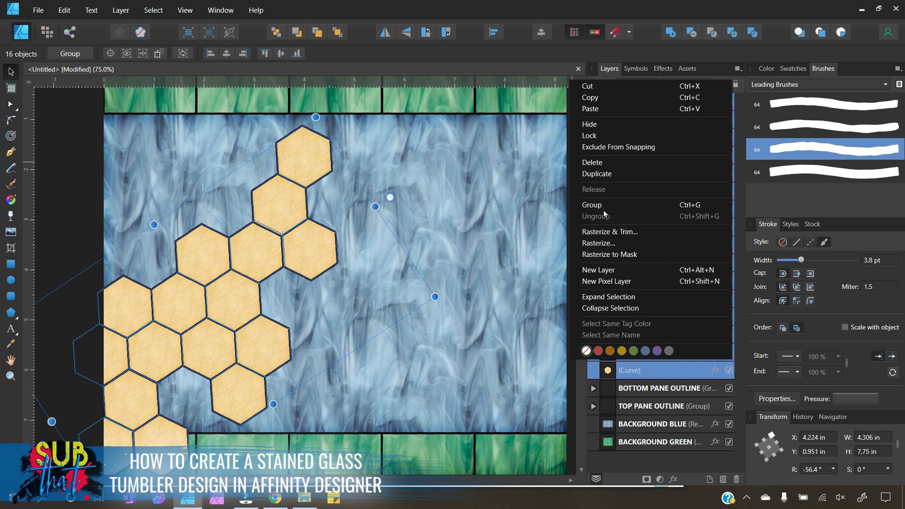
pyautogui.click(592, 205)
pyautogui.doubleClick(626, 102)
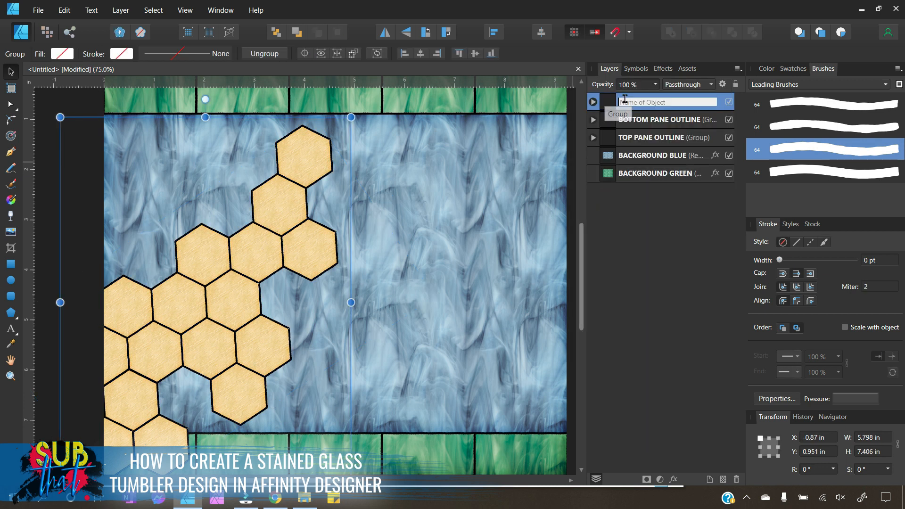
pyautogui.press('h')
pyautogui.press('n')
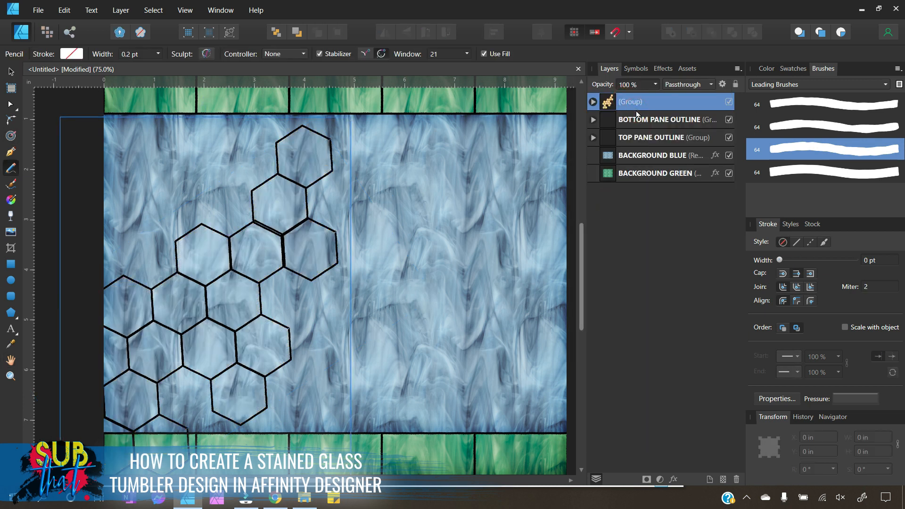
pyautogui.click(64, 10)
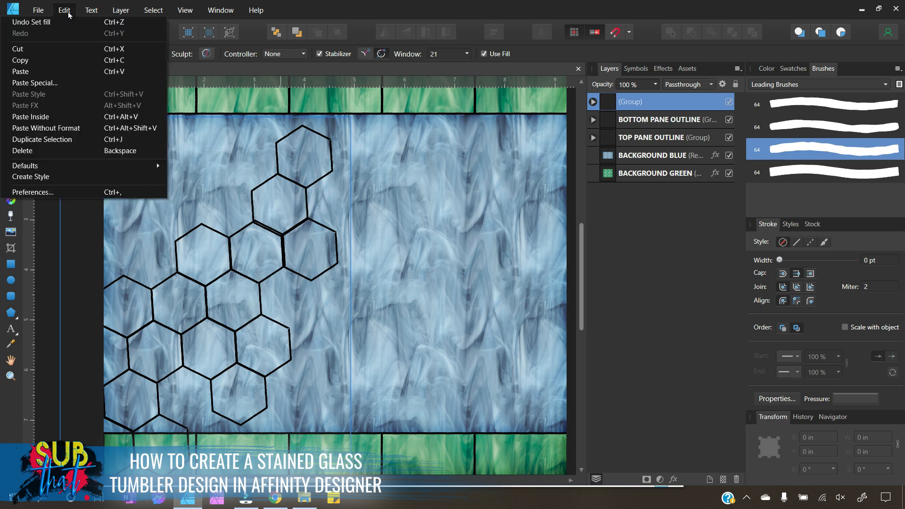
pyautogui.click(68, 22)
# Rename the hexagon group HONEYCOMB.
pyautogui.click(639, 103)
pyautogui.doubleClick(639, 103)
pyautogui.write('HONEYCOMB')
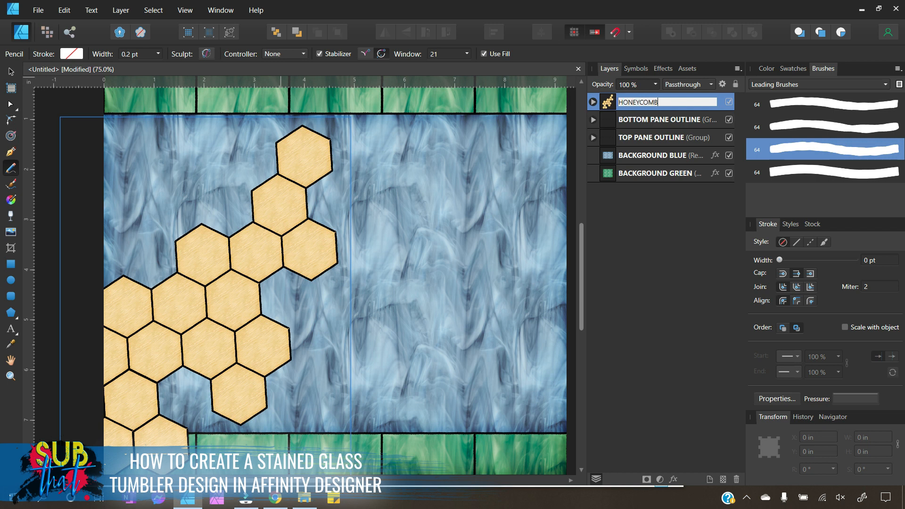
pyautogui.press('Return')
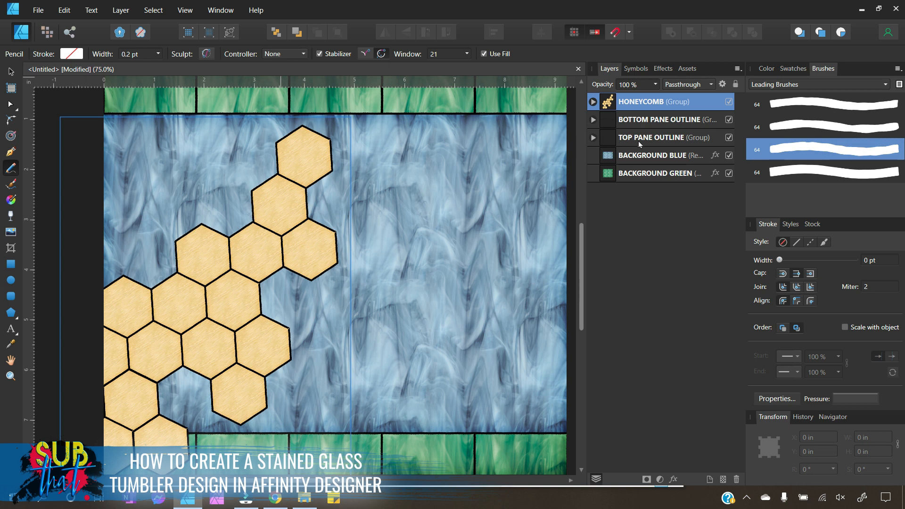
# Clip the HONEYCOMB group inside the BACKGROUND BLUE rectangle so it is cropped to the blue glass, and deselect it.
pyautogui.moveTo(605, 109); pyautogui.dragTo(623, 157)
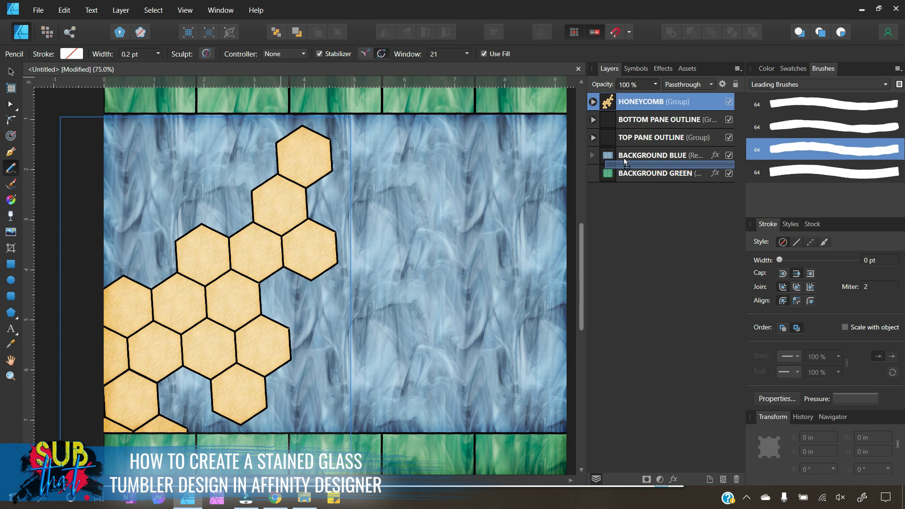
pyautogui.moveTo(623, 157); pyautogui.dragTo(606, 106)
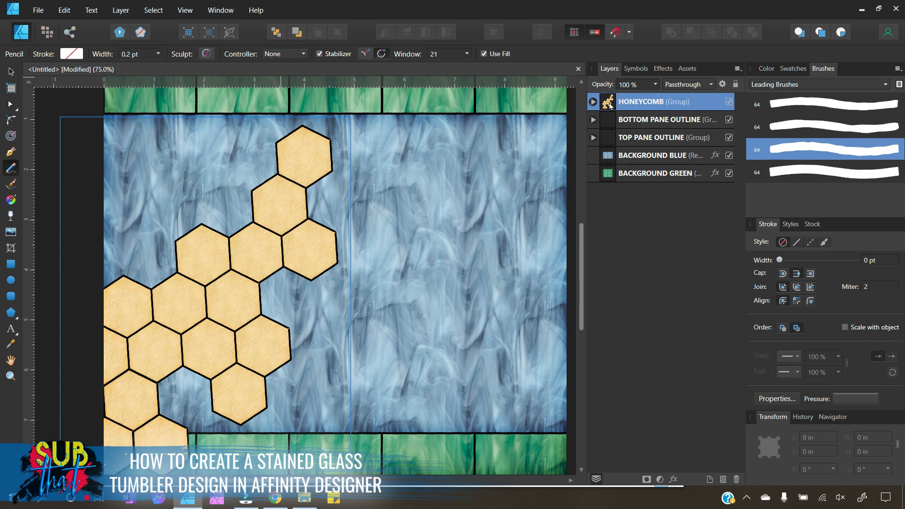
pyautogui.moveTo(610, 106)
pyautogui.mouseDown()
pyautogui.moveTo(642, 158)
pyautogui.moveTo(654, 157)
pyautogui.moveTo(640, 159)
pyautogui.mouseUp()
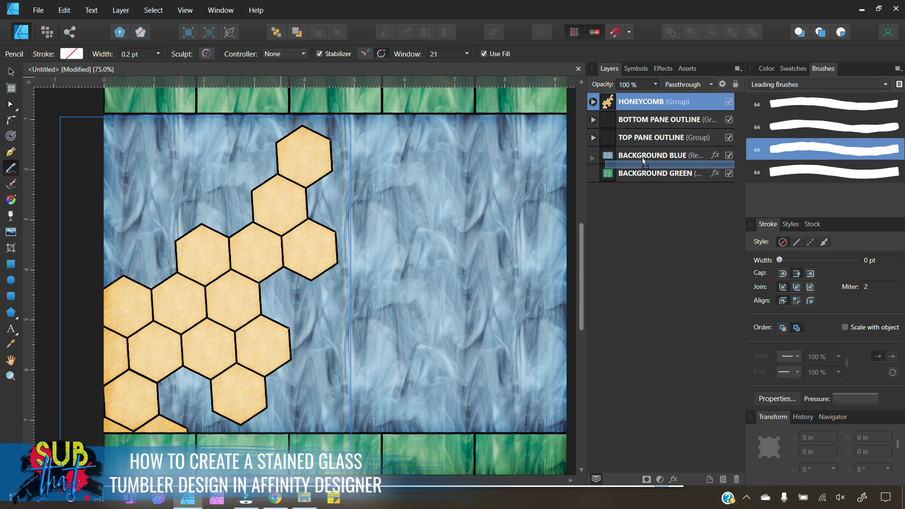
pyautogui.moveTo(642, 157); pyautogui.dragTo(639, 159)
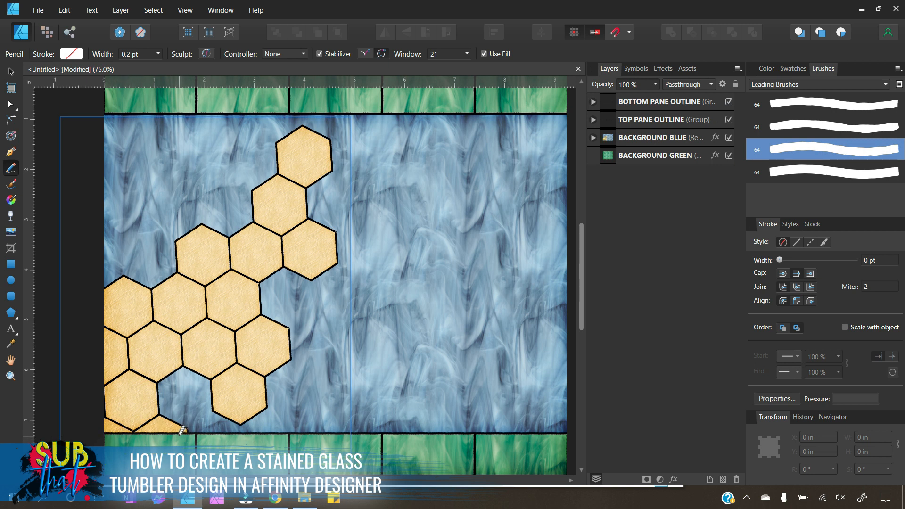
pyautogui.click(11, 72)
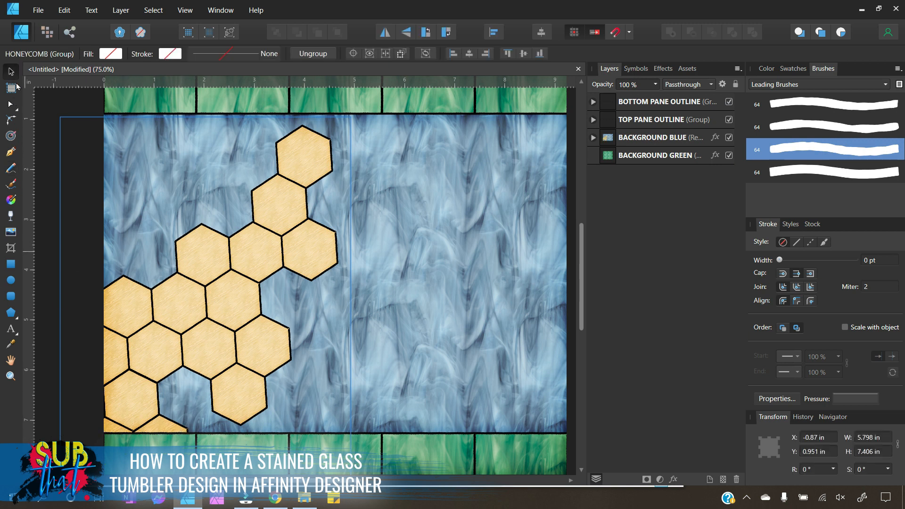
pyautogui.click(36, 103)
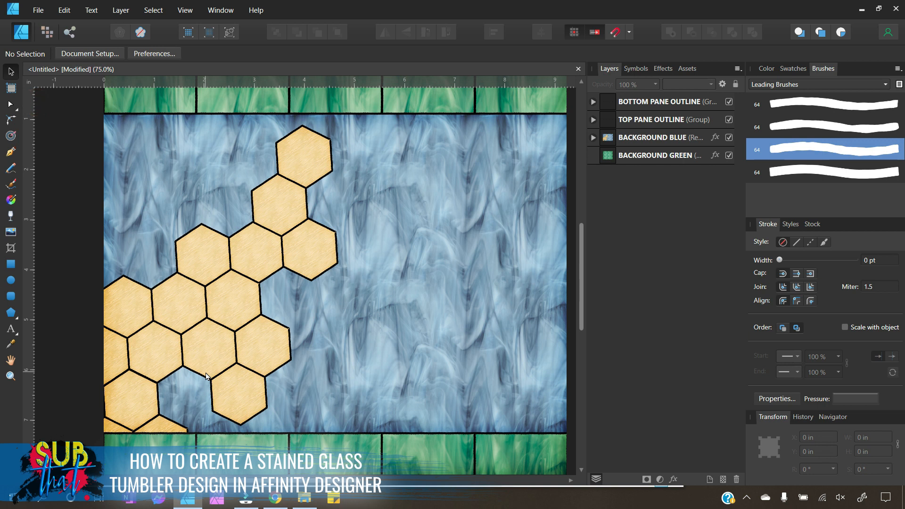
# Draw a diamond about 1.76 in wide and 2.69 in tall on the blue glass beside the honeycomb, with its side points slightly below the middle.
pyautogui.hscroll(3, 206, 375)
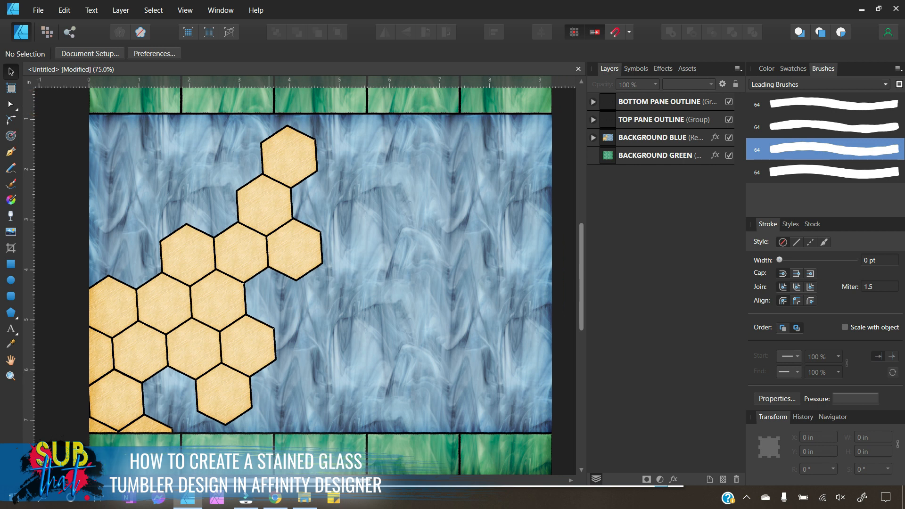
pyautogui.moveTo(275, 498)
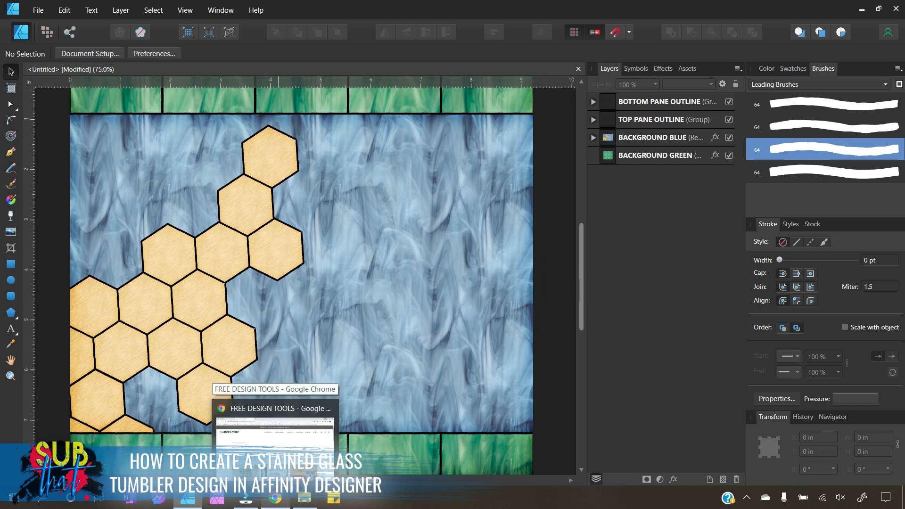
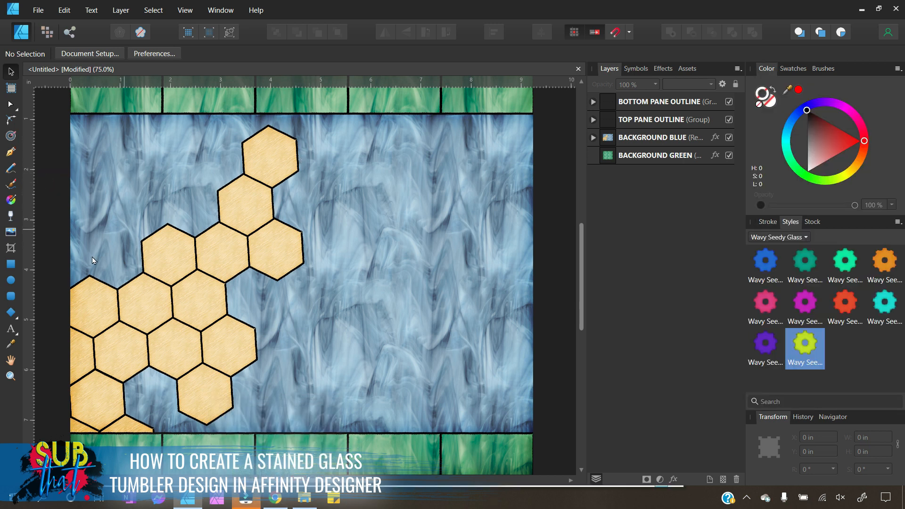
pyautogui.click(10, 312)
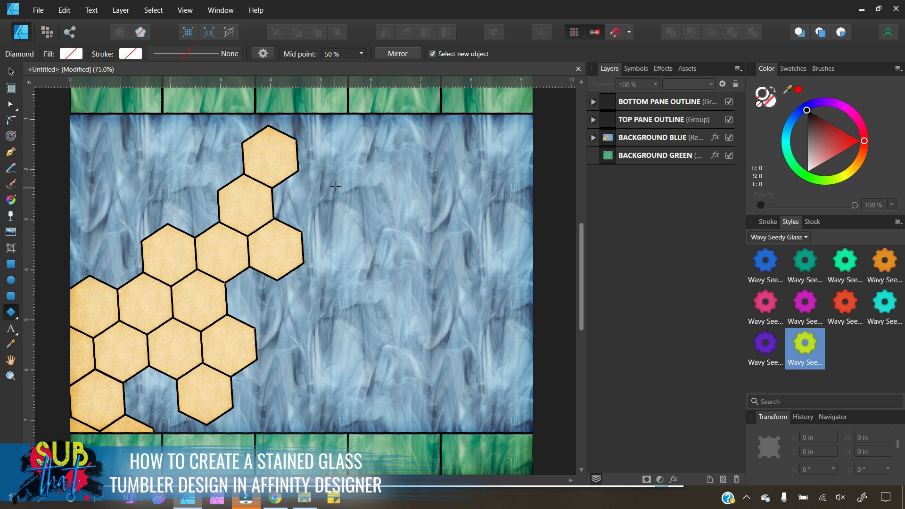
pyautogui.moveTo(376, 182); pyautogui.dragTo(463, 315)
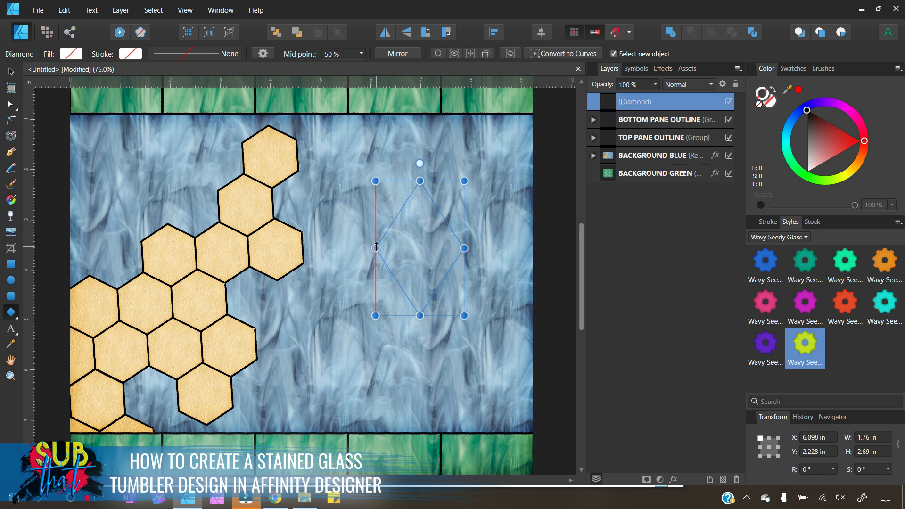
pyautogui.moveTo(376, 248); pyautogui.dragTo(377, 260)
# Convert the diamond to curves and fill it with bright yellow.
pyautogui.click(566, 53)
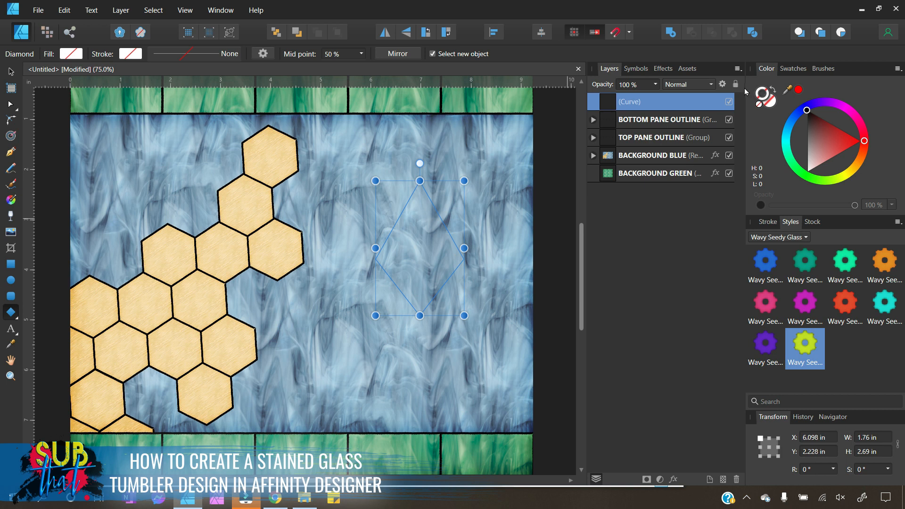
pyautogui.click(770, 102)
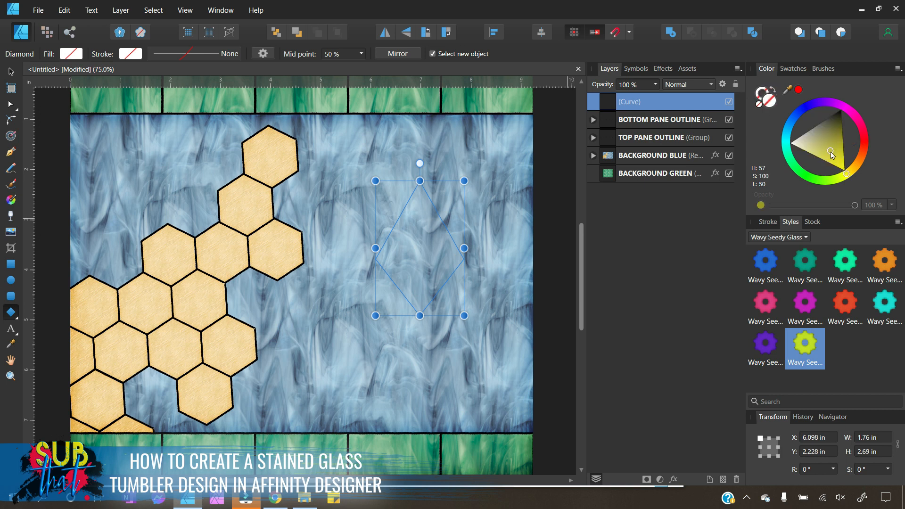
pyautogui.click(844, 171)
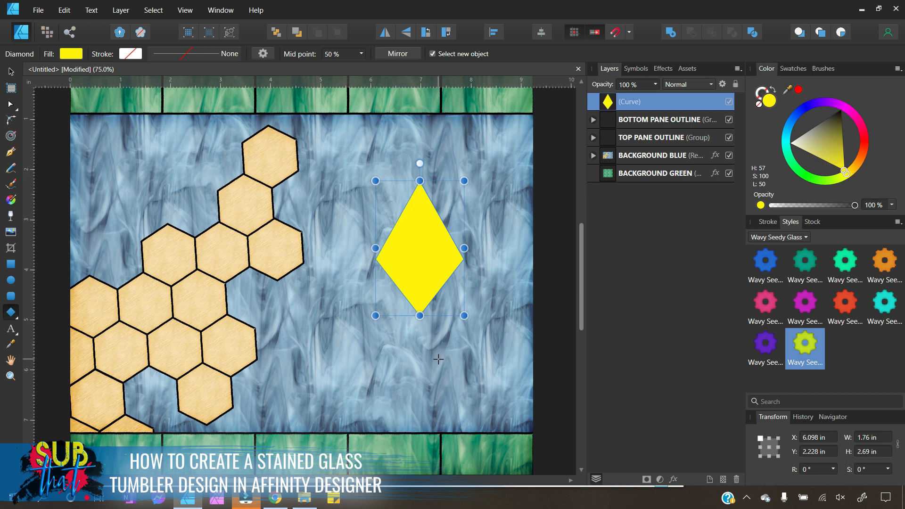
# Round the diamond's two side corners with the Corner tool to a radius of about 0.73 in and bake the appearance.
pyautogui.click(10, 121)
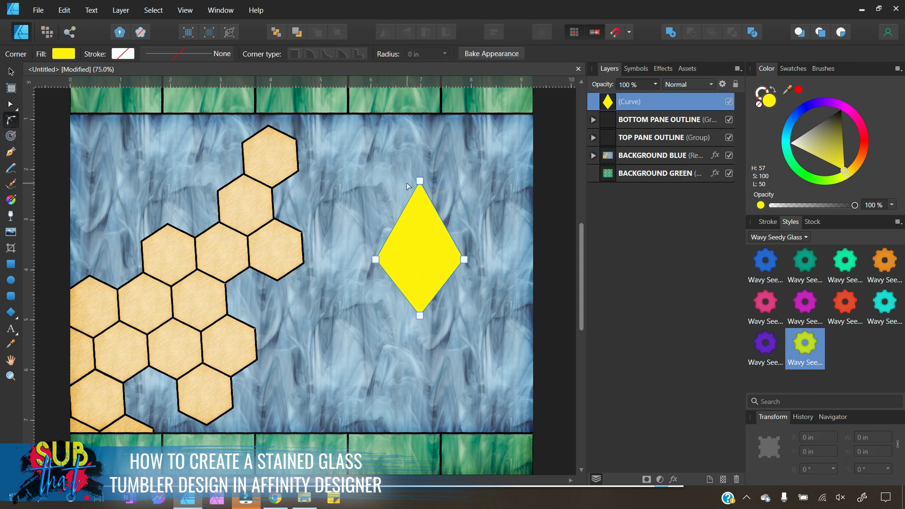
pyautogui.click(376, 260)
pyautogui.moveTo(386, 262); pyautogui.dragTo(420, 259)
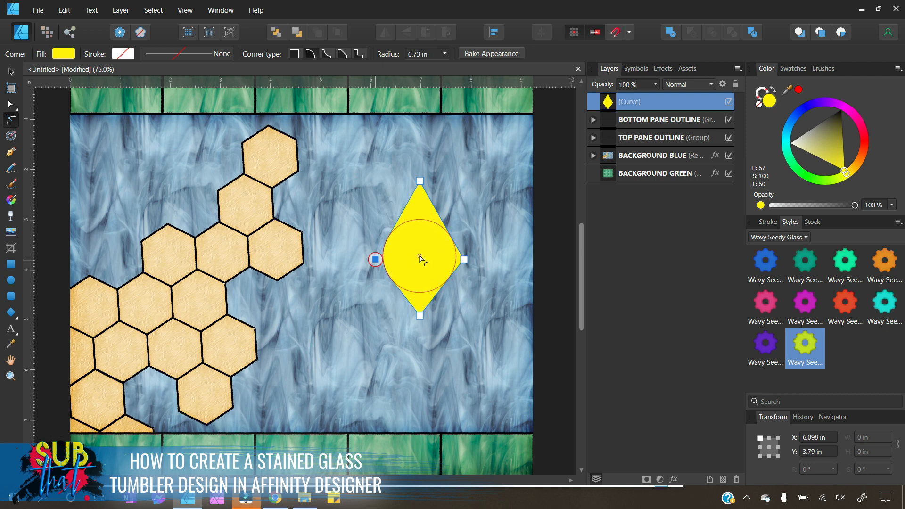
pyautogui.moveTo(420, 259); pyautogui.dragTo(420, 259)
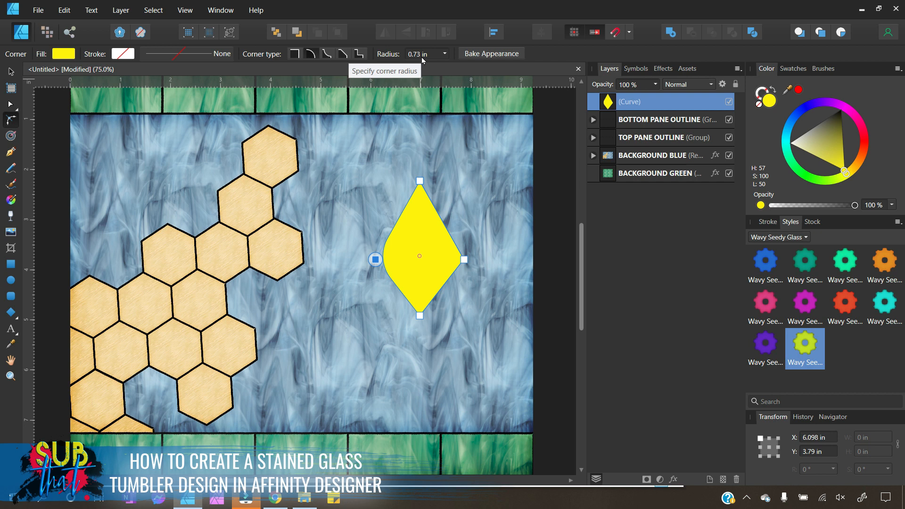
pyautogui.moveTo(465, 261); pyautogui.dragTo(421, 255)
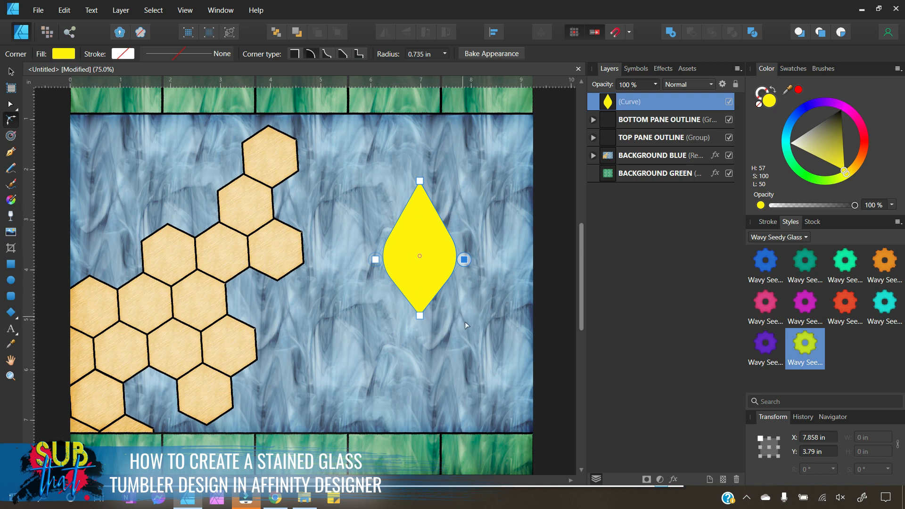
pyautogui.click(510, 55)
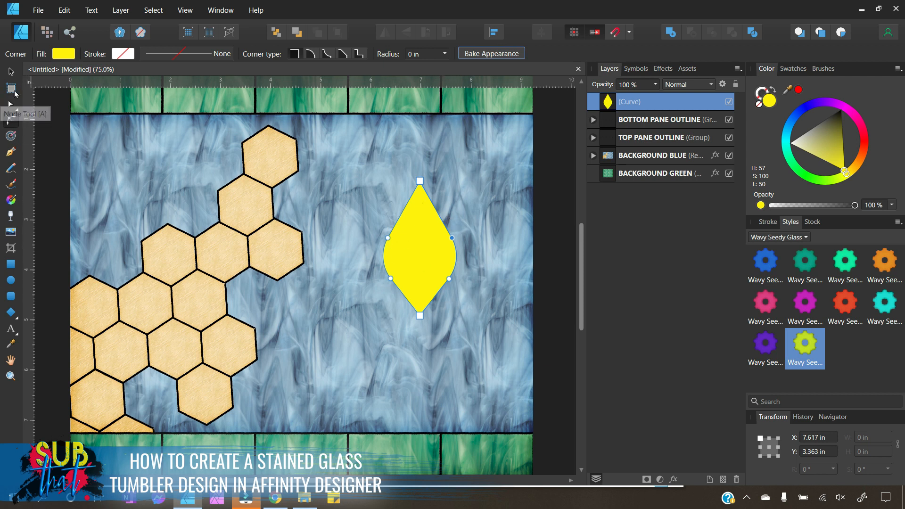
# Move the rounded yellow diamond down the blue glass to about 3.41 in on the Y axis and deselect it.
pyautogui.click(13, 72)
pyautogui.moveTo(421, 259); pyautogui.dragTo(429, 318)
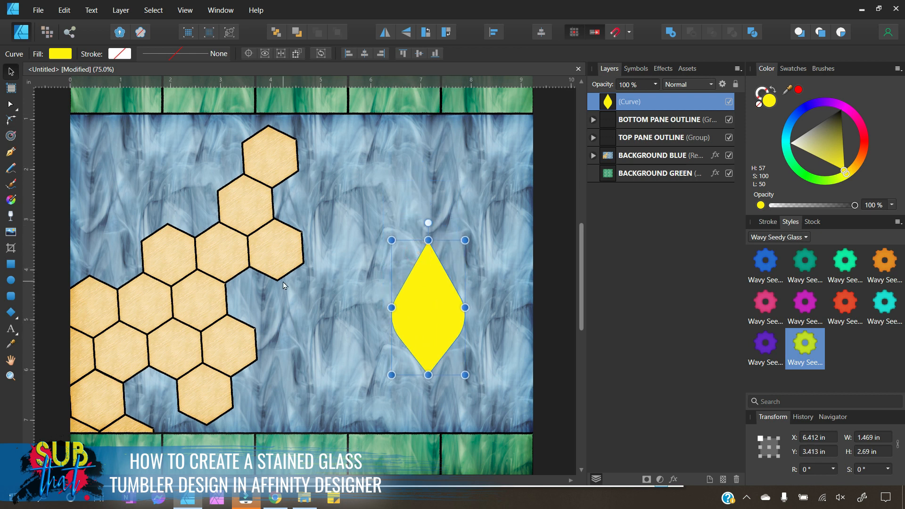
pyautogui.click(55, 196)
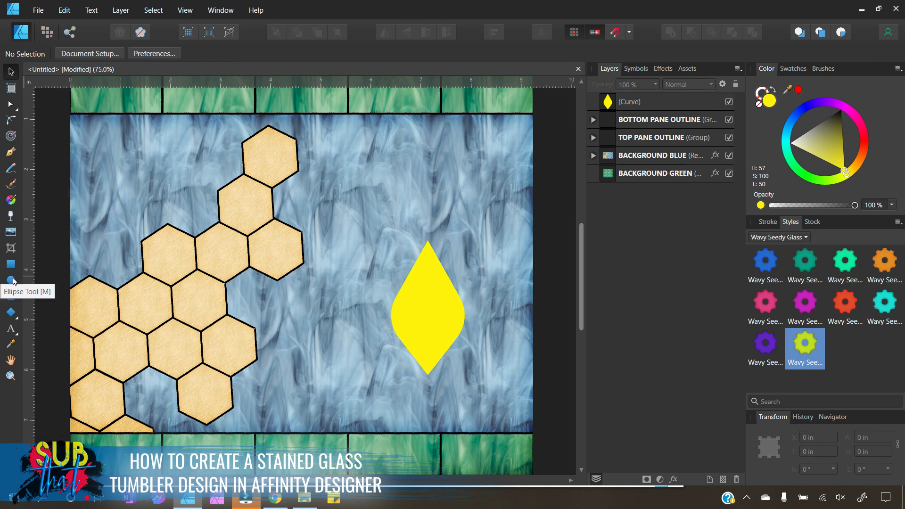
# Draw a yellow ellipse about 1.32 in tall over the diamond's upper tip and set its width to 1.45 in.
pyautogui.click(11, 279)
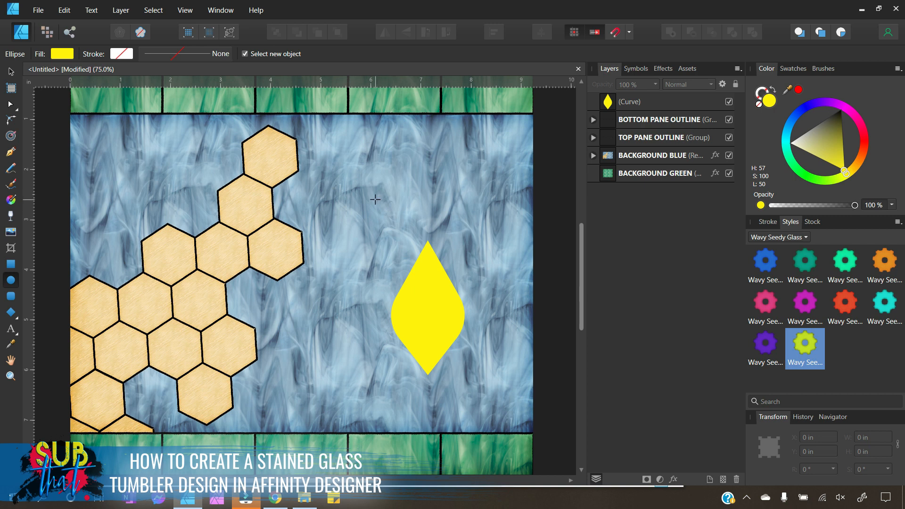
pyautogui.moveTo(375, 199); pyautogui.dragTo(442, 264)
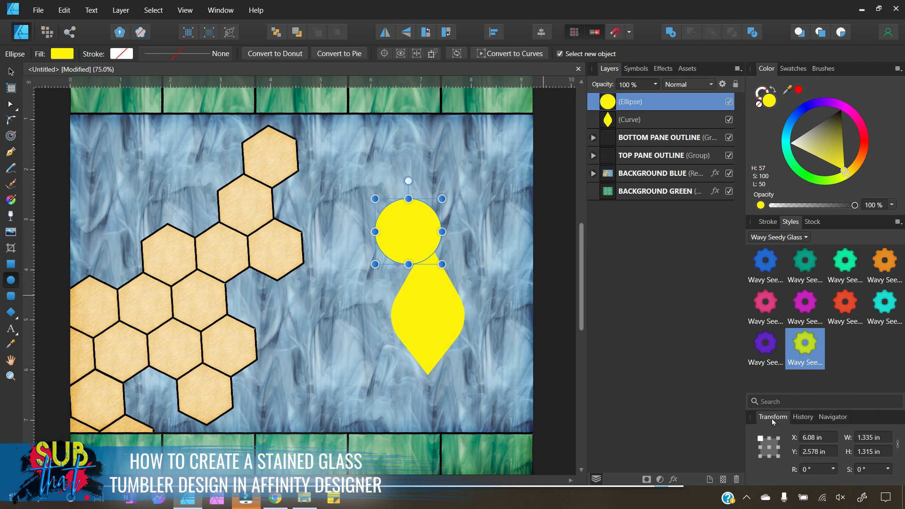
pyautogui.click(867, 437)
pyautogui.write('1')
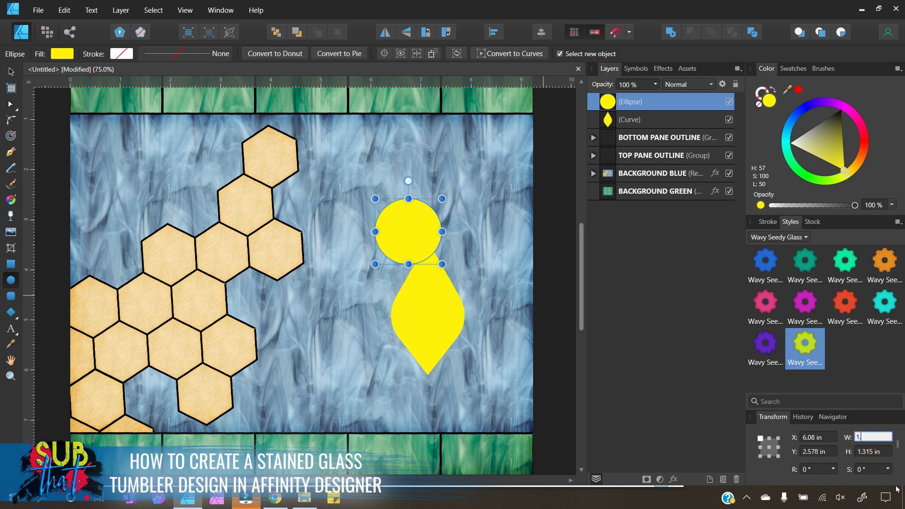
pyautogui.write('.45')
pyautogui.press('Return')
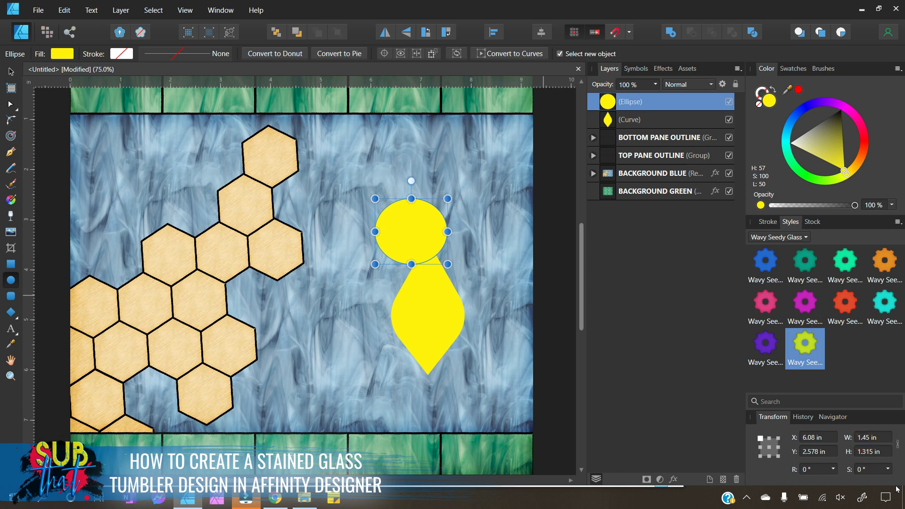
# Set the ellipse's height to 1.45 in and place the circle over the diamond's upper half, centred on its vertical axis.
pyautogui.click(865, 451)
pyautogui.write('1')
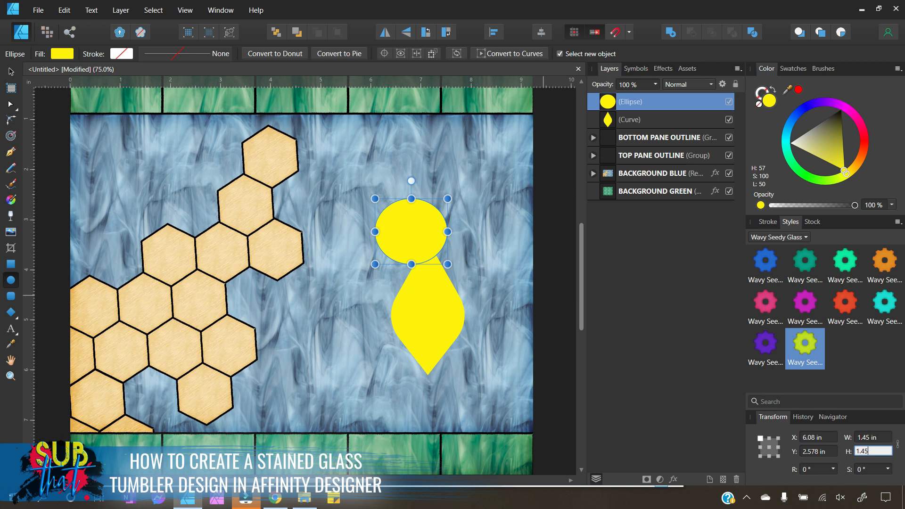
pyautogui.write('.45')
pyautogui.press('Return')
pyautogui.click(10, 70)
pyautogui.moveTo(408, 253)
pyautogui.mouseDown()
pyautogui.moveTo(449, 254)
pyautogui.moveTo(425, 260)
pyautogui.moveTo(426, 252)
pyautogui.mouseUp()
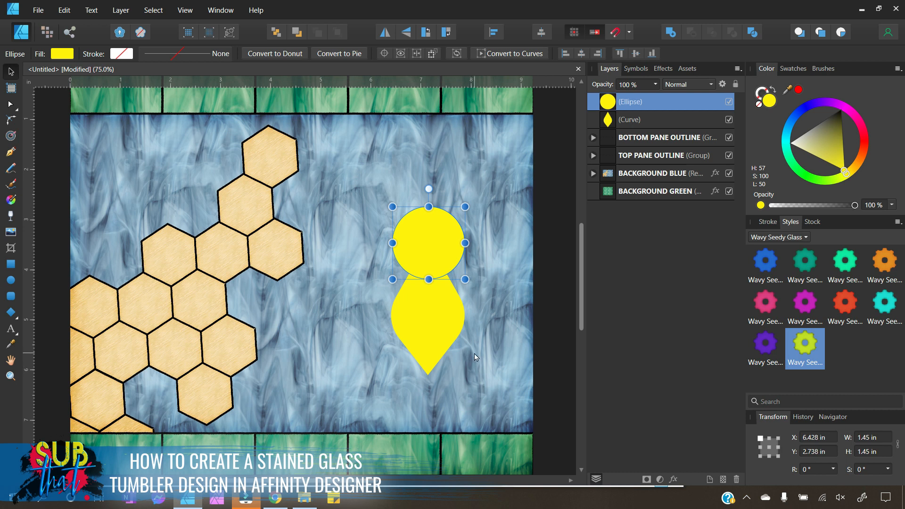
# Scale the yellow circle proportionally to 1.125 in wide, centre it over the diamond's upper tip at about 3.105 in on Y, and deselect it.
pyautogui.click(897, 443)
pyautogui.click(869, 436)
pyautogui.doubleClick(865, 437)
pyautogui.write('1.125')
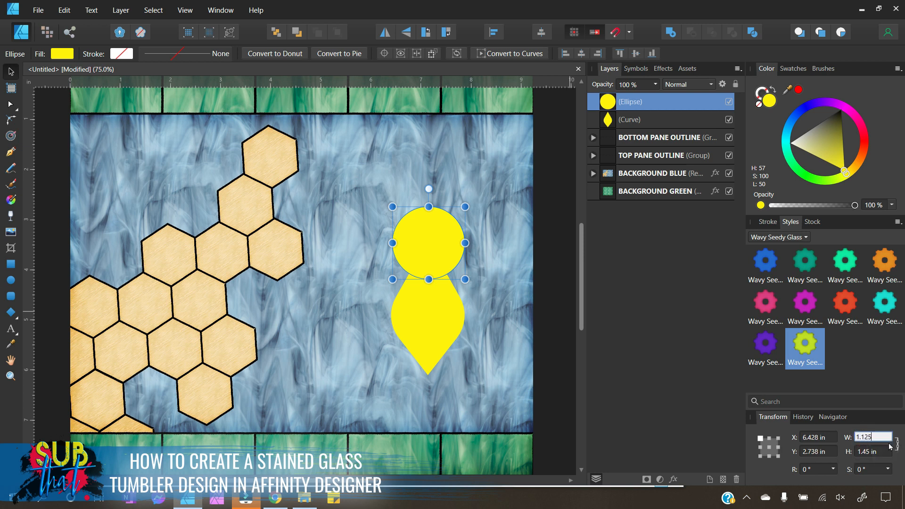
pyautogui.press('Return')
pyautogui.moveTo(408, 252); pyautogui.dragTo(437, 262)
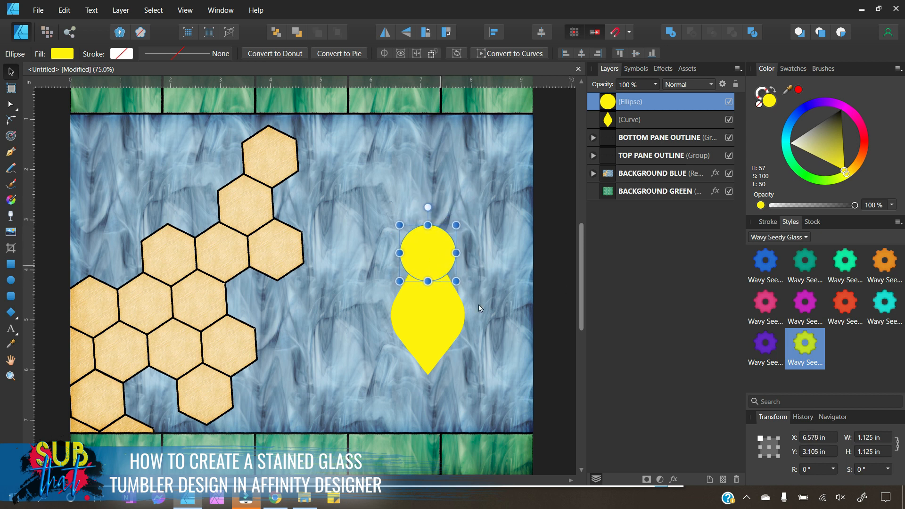
pyautogui.click(543, 338)
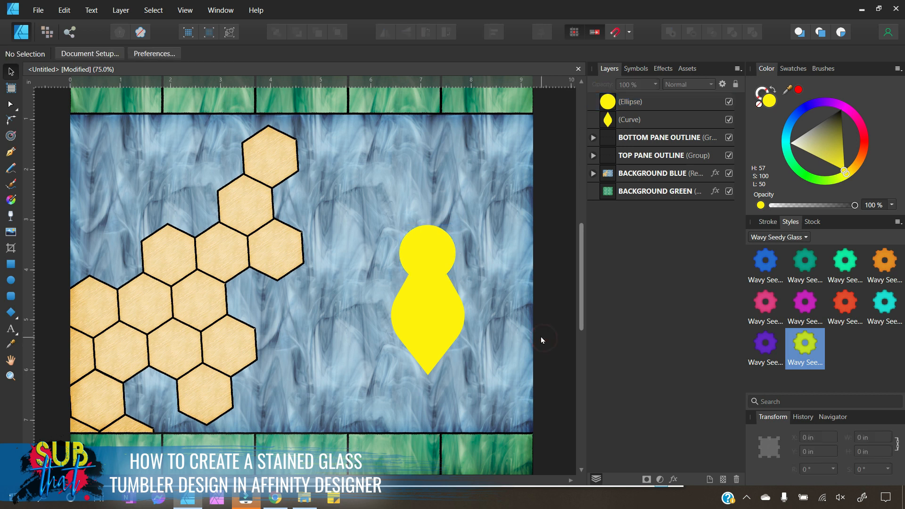
# Try the yellow-green Wavy Seedy Glass style on the circle above the diamond.
pyautogui.click(444, 257)
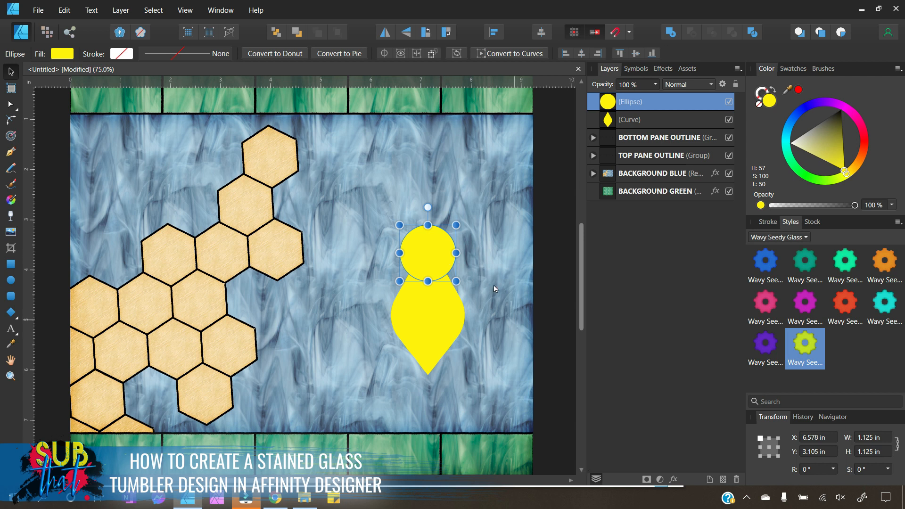
pyautogui.click(558, 316)
pyautogui.click(428, 260)
pyautogui.click(804, 351)
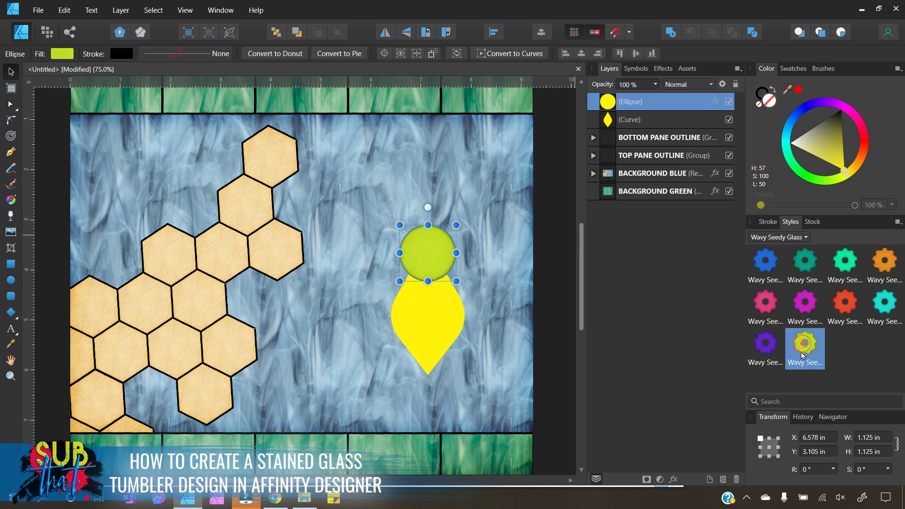
# Try the yellow-green styles from the Water Glass and Water Glass 2 categories on the circle.
pyautogui.click(776, 238)
pyautogui.click(754, 433)
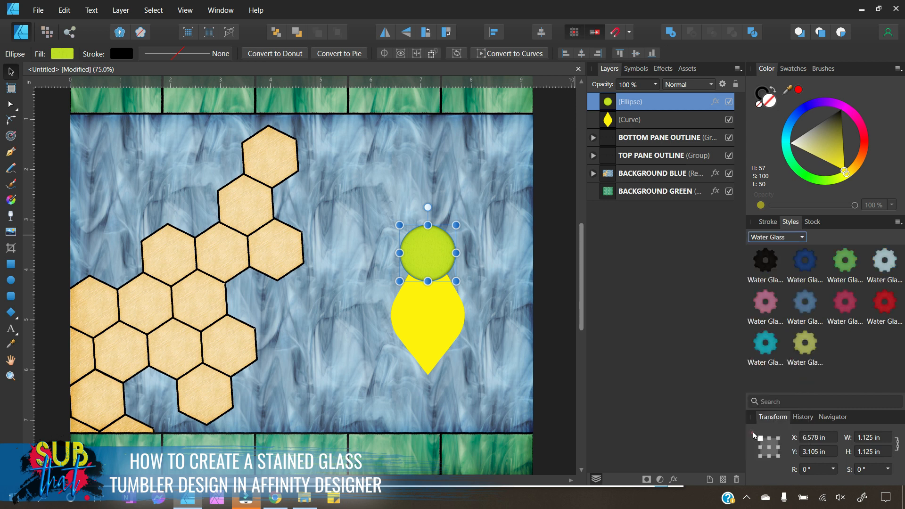
pyautogui.click(804, 346)
pyautogui.click(789, 238)
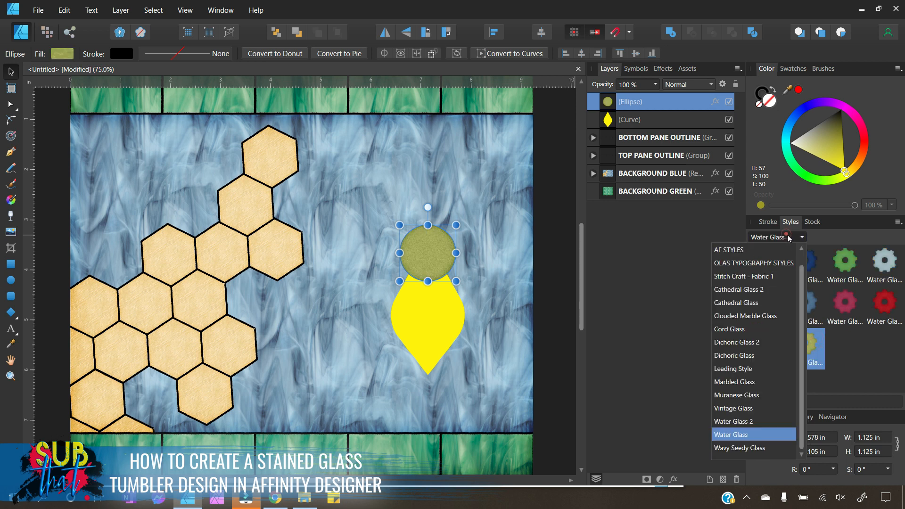
pyautogui.click(749, 421)
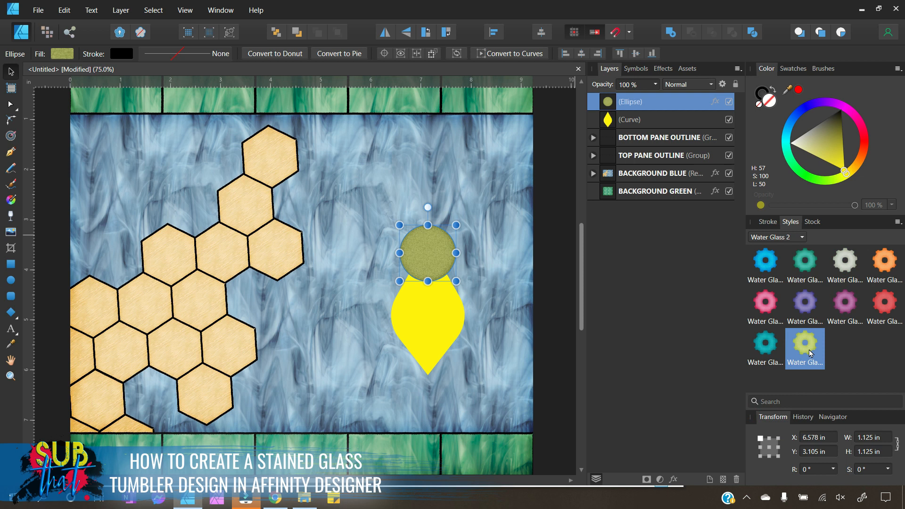
pyautogui.click(804, 347)
# Look through the Cathedral Glass 2 styles and try the first, pale orange Cord Glass style on the circle.
pyautogui.click(781, 239)
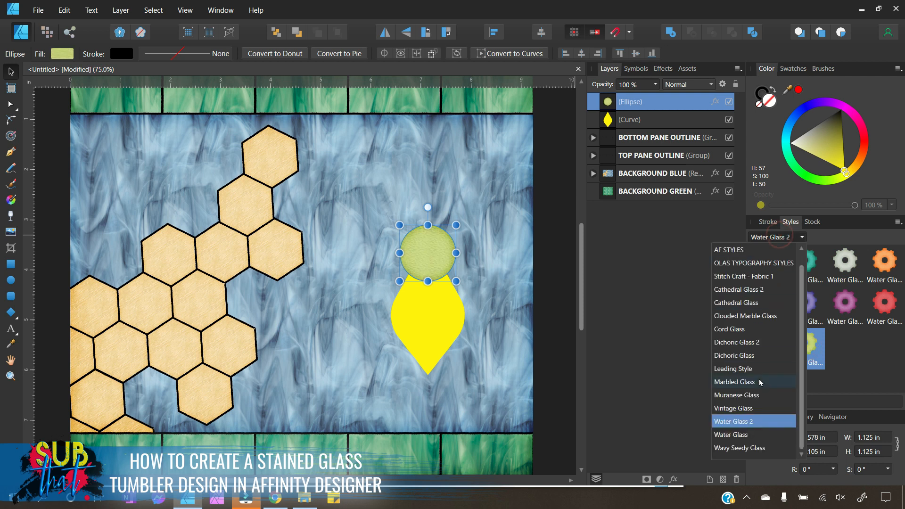
pyautogui.scroll(1, 759, 384)
pyautogui.click(739, 305)
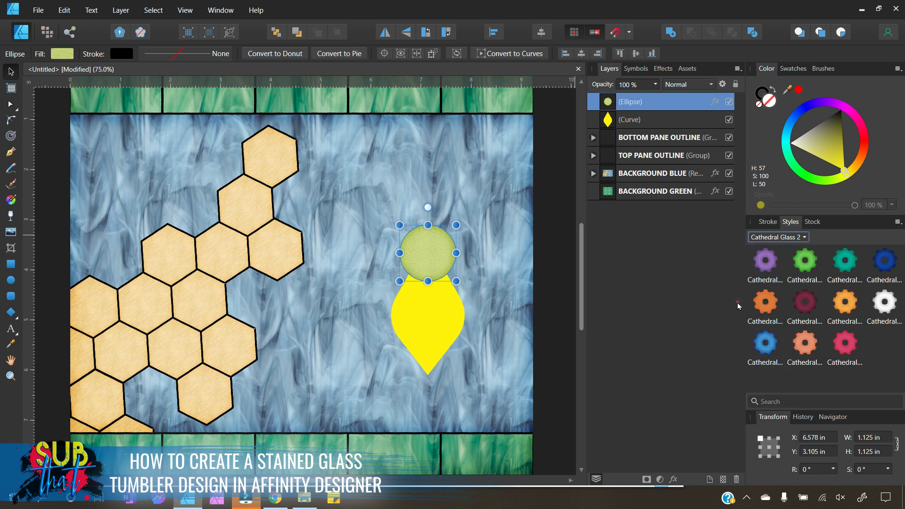
pyautogui.click(776, 239)
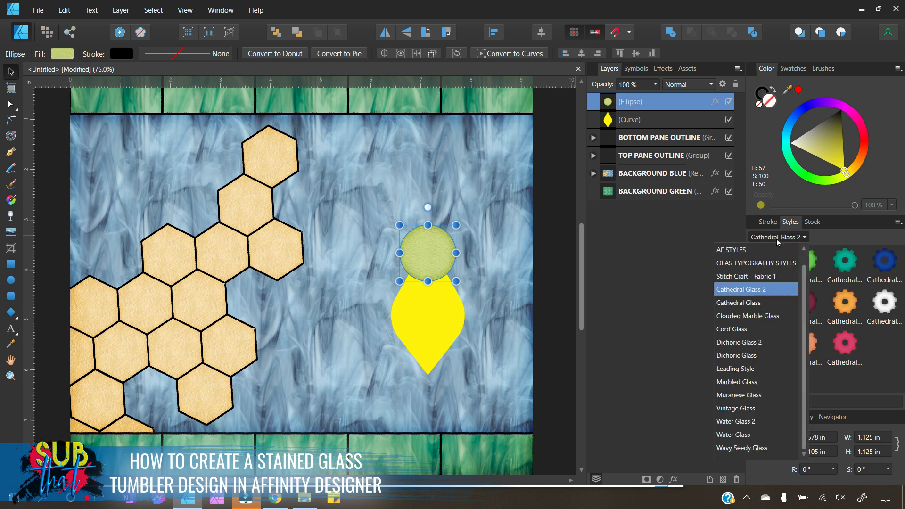
pyautogui.click(735, 329)
pyautogui.click(767, 278)
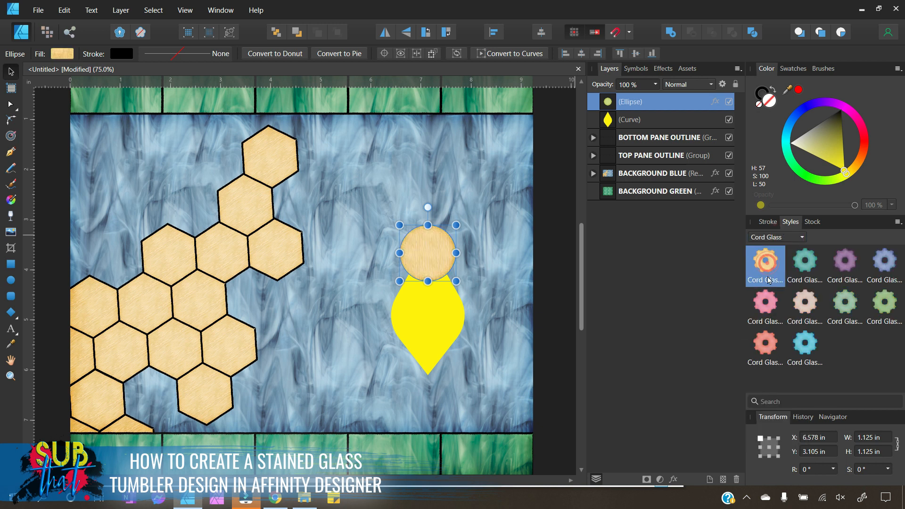
# Look through the Dichoric Glass 2, Dichoric Glass and Leading Style categories and try the pale yellow Marbled Glass style on the circle.
pyautogui.click(782, 240)
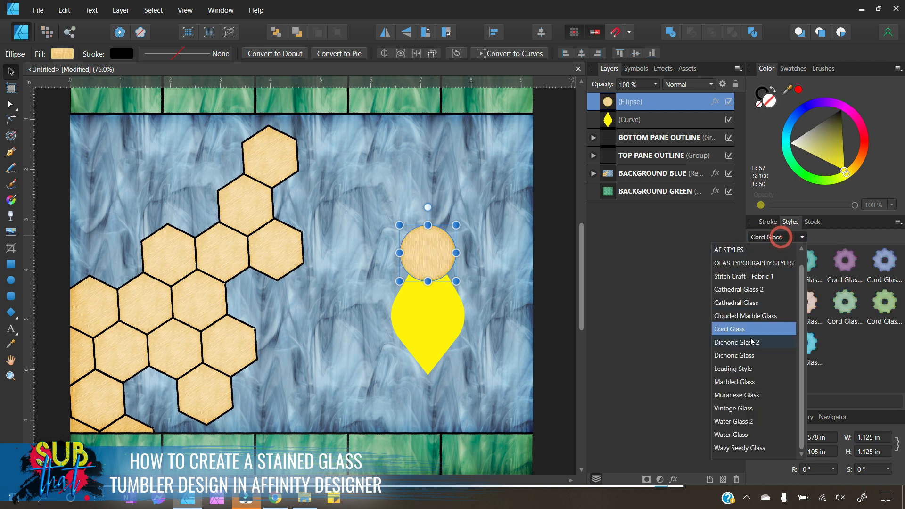
pyautogui.click(749, 340)
pyautogui.click(782, 239)
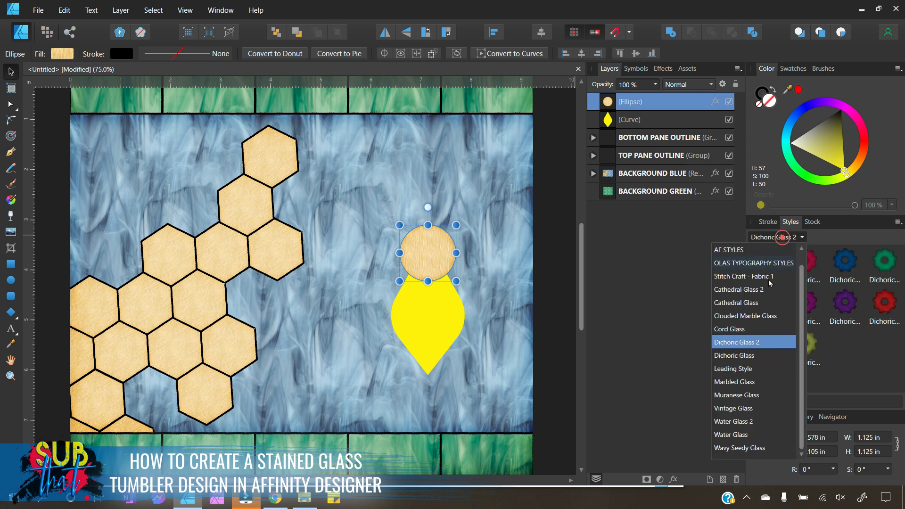
pyautogui.click(754, 353)
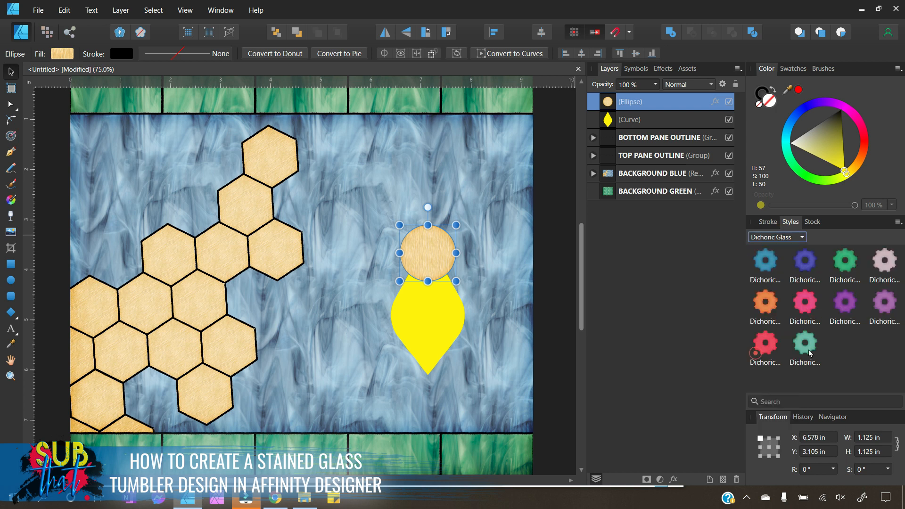
pyautogui.click(792, 240)
pyautogui.click(754, 368)
pyautogui.click(776, 239)
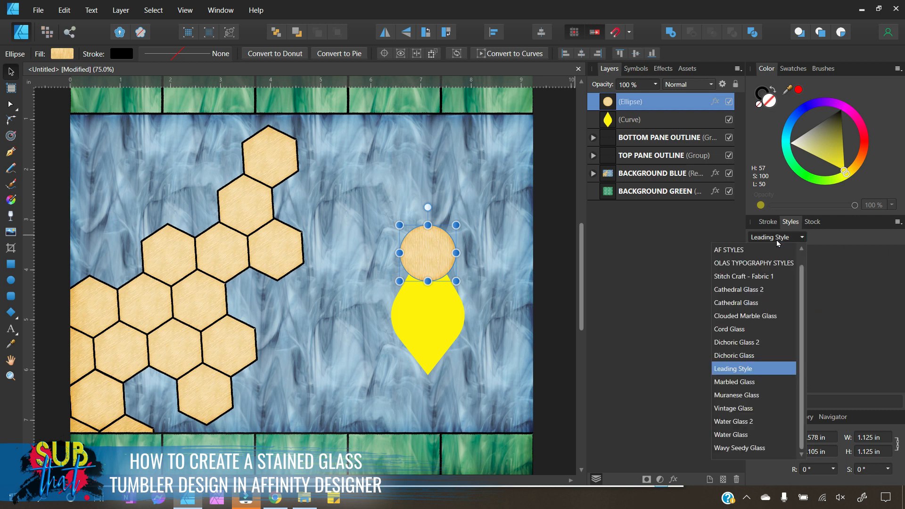
pyautogui.click(749, 382)
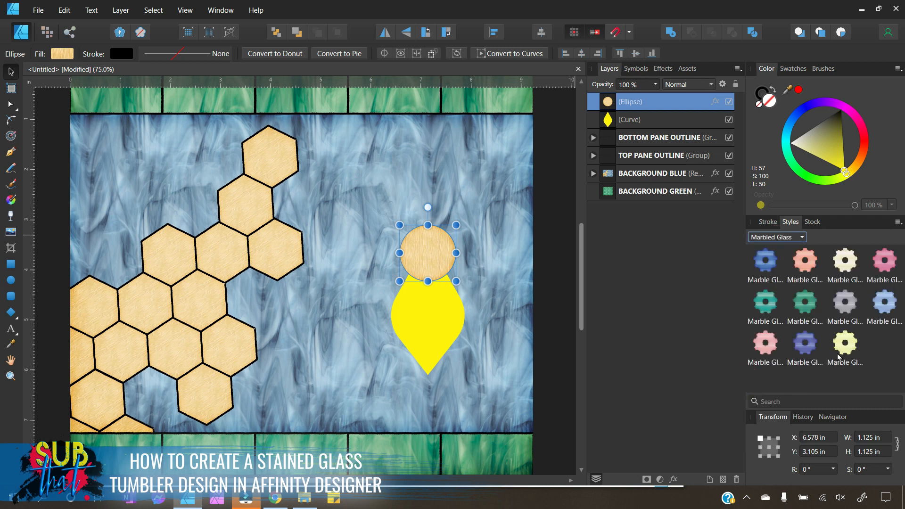
pyautogui.click(839, 356)
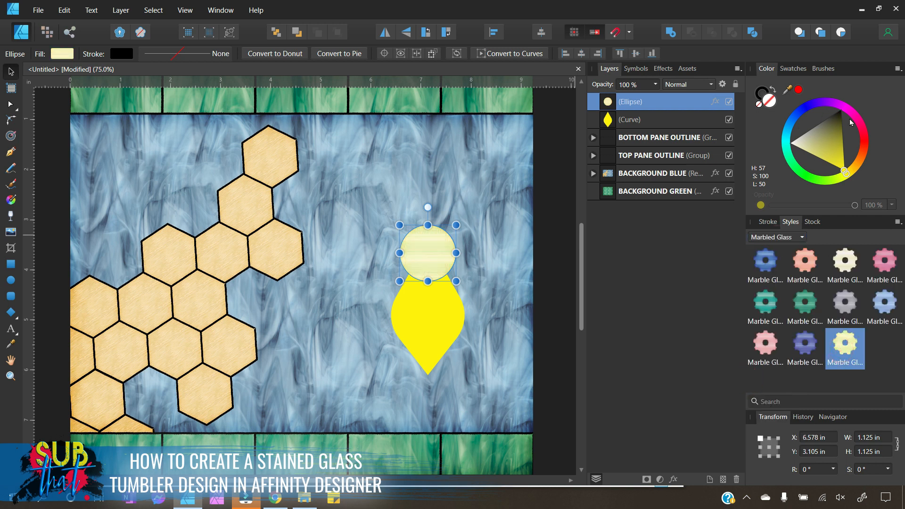
# Look through the Muranese Glass styles and apply the yellow Vintage Glass style to the circle.
pyautogui.click(773, 237)
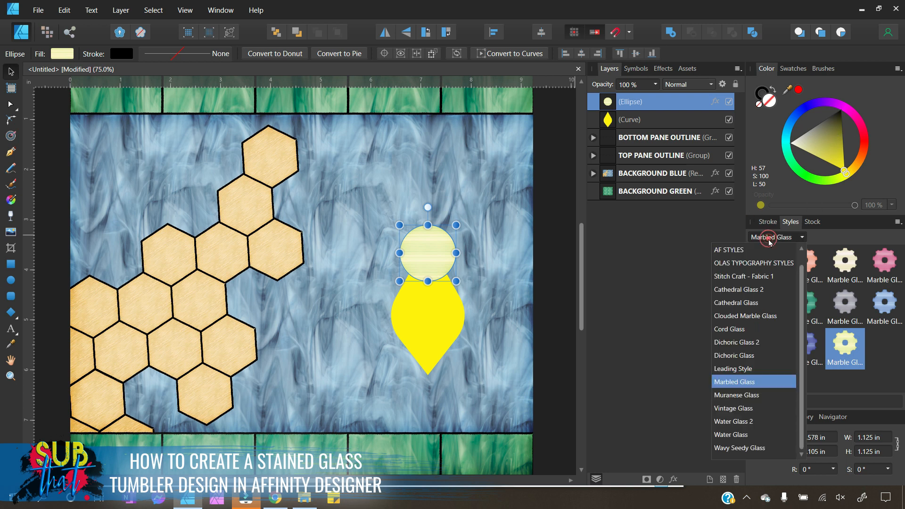
pyautogui.click(760, 394)
pyautogui.click(755, 237)
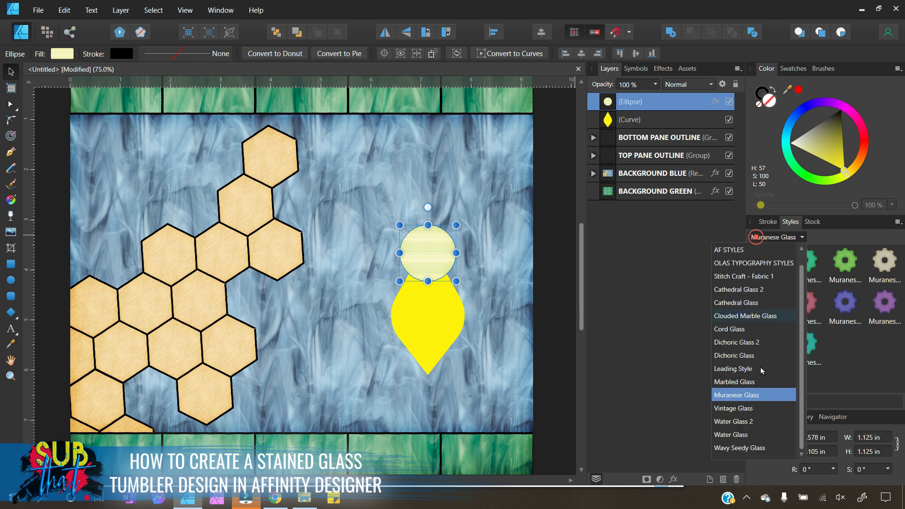
pyautogui.click(757, 408)
pyautogui.click(843, 349)
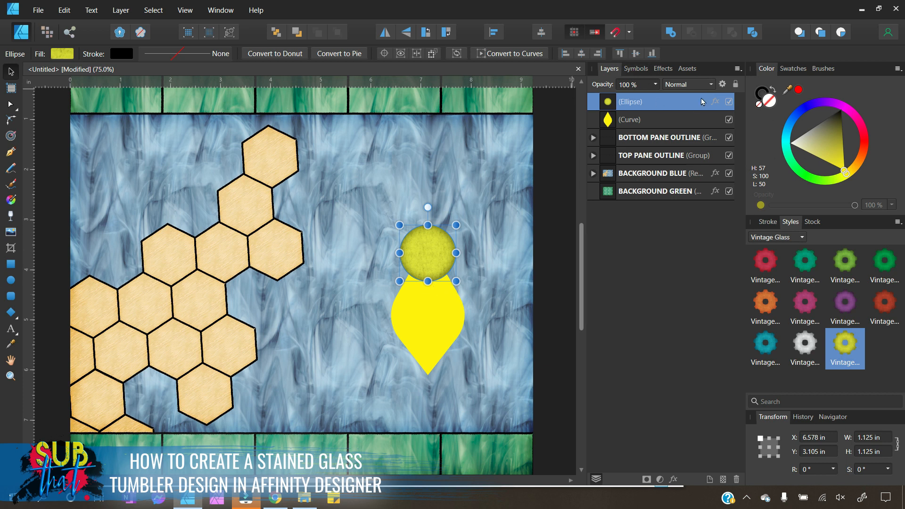
# Give the yellow circle a black textured outline with the third brush in Leading Brushes, and reduce its stroke width.
pyautogui.click(760, 92)
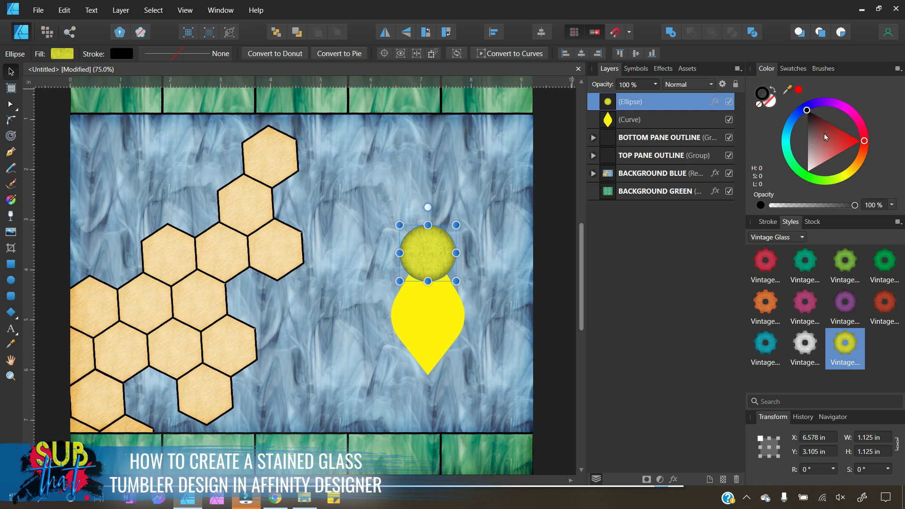
pyautogui.click(768, 221)
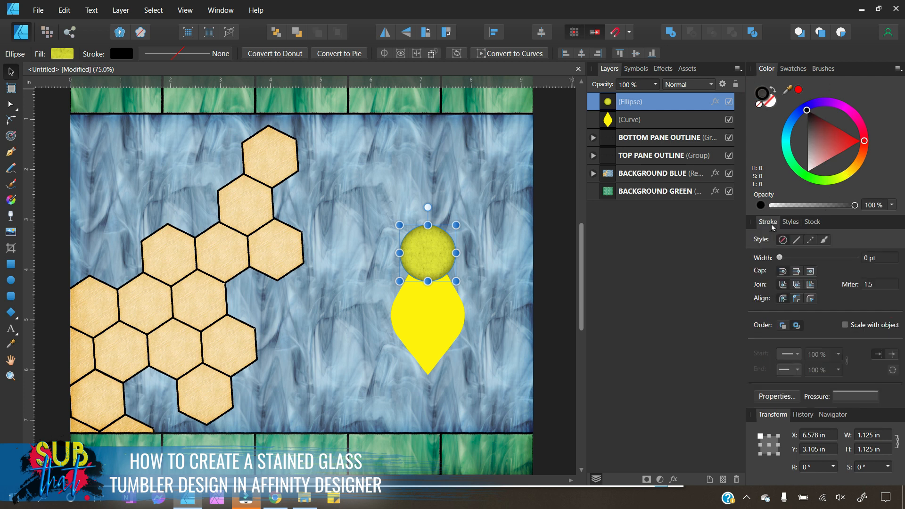
pyautogui.click(823, 240)
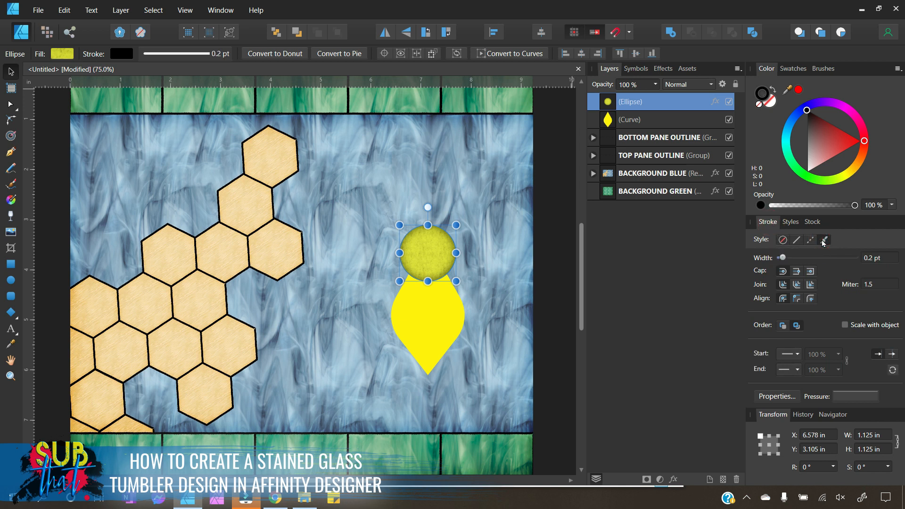
pyautogui.click(823, 69)
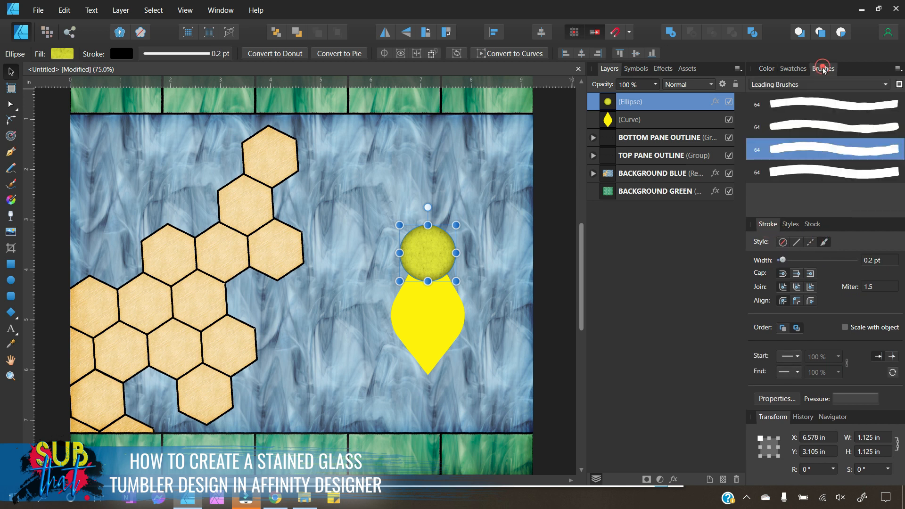
pyautogui.click(818, 151)
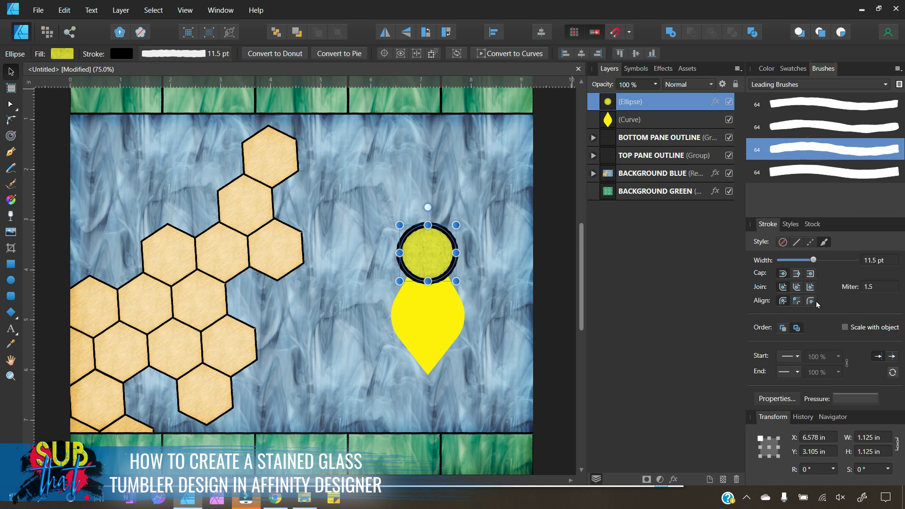
pyautogui.moveTo(813, 262); pyautogui.dragTo(802, 262)
# Inspect the stroke of a hexagon in the HONEYCOMB group and match the circle's stroke width to it at 3.8 pt.
pyautogui.click(297, 181)
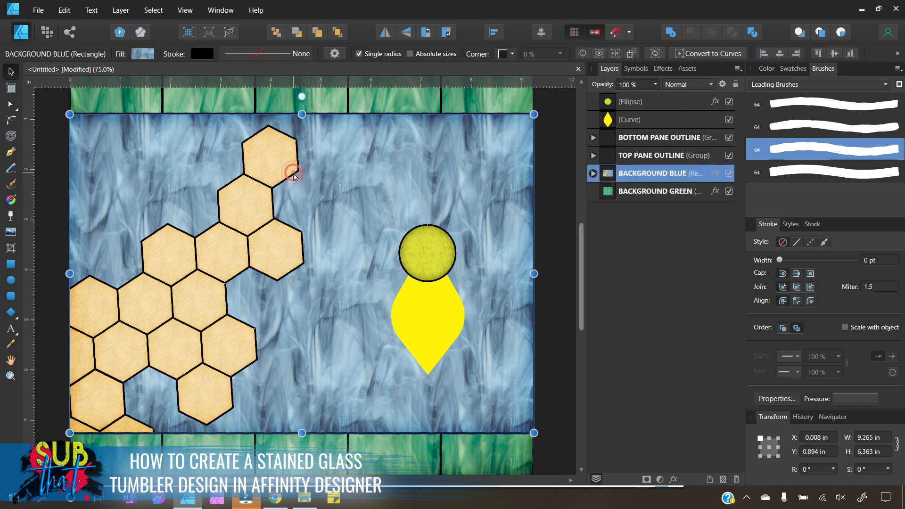
pyautogui.click(593, 174)
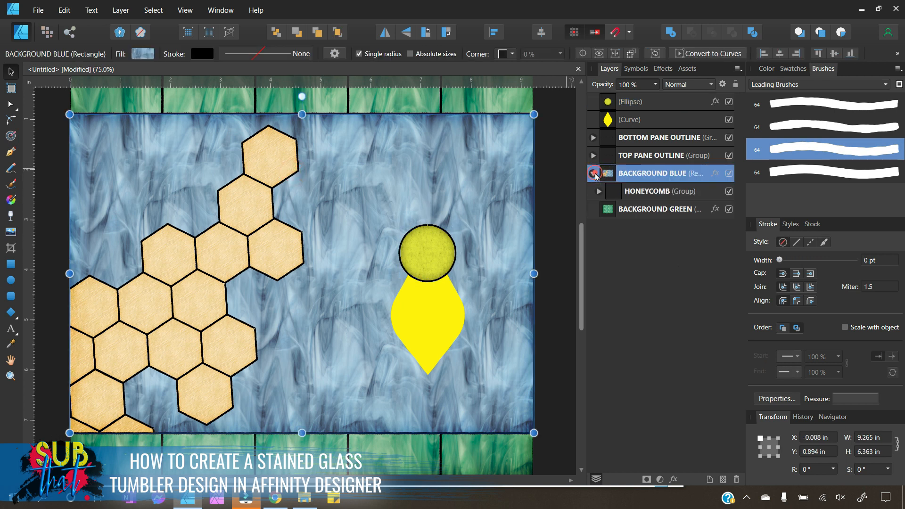
pyautogui.click(599, 191)
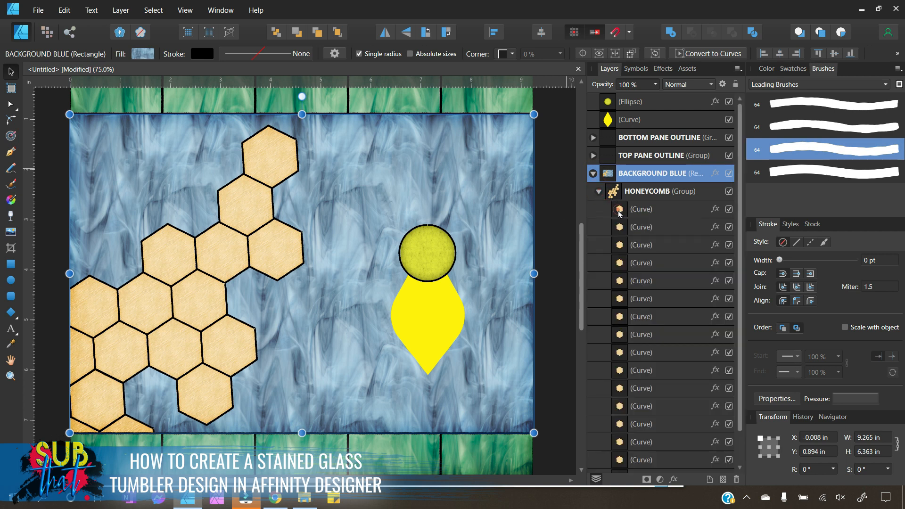
pyautogui.click(650, 208)
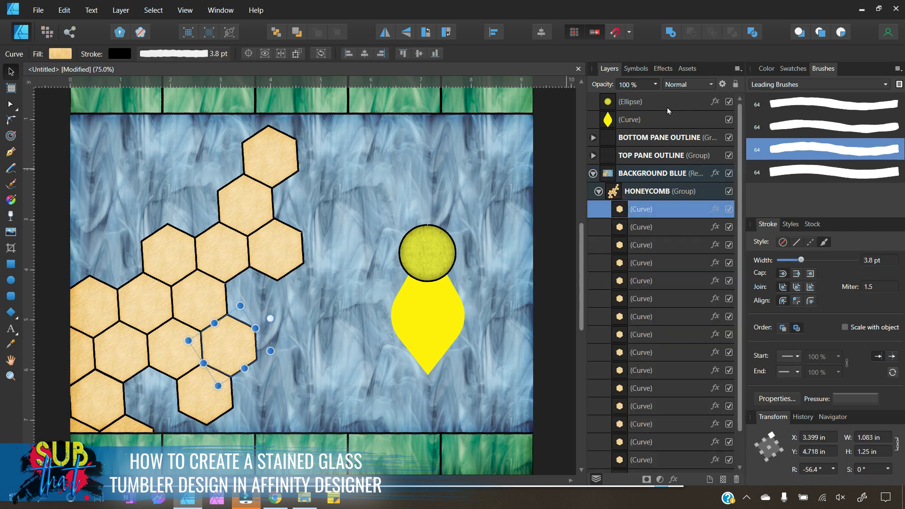
pyautogui.click(666, 107)
pyautogui.click(864, 264)
pyautogui.click(862, 263)
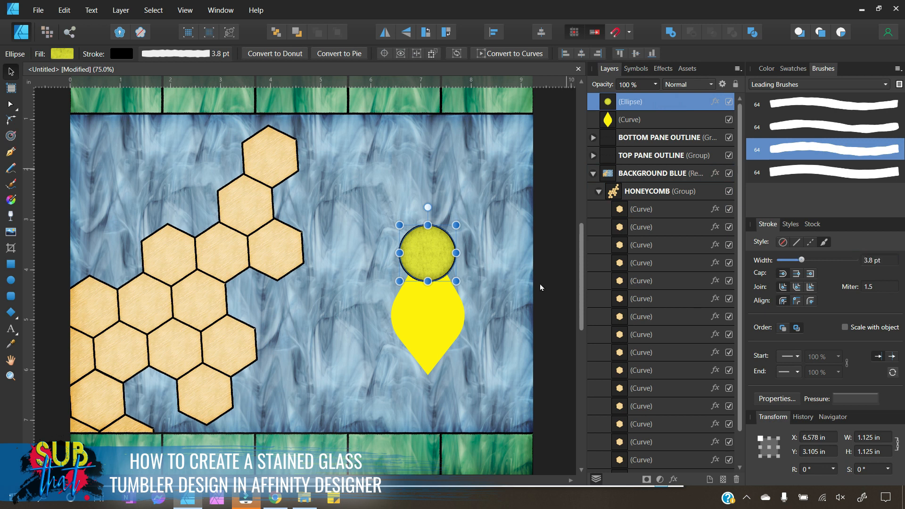
# Outline the plain yellow body shape with the third Leading Brushes stroke at a width of 3.8 pt.
pyautogui.click(426, 334)
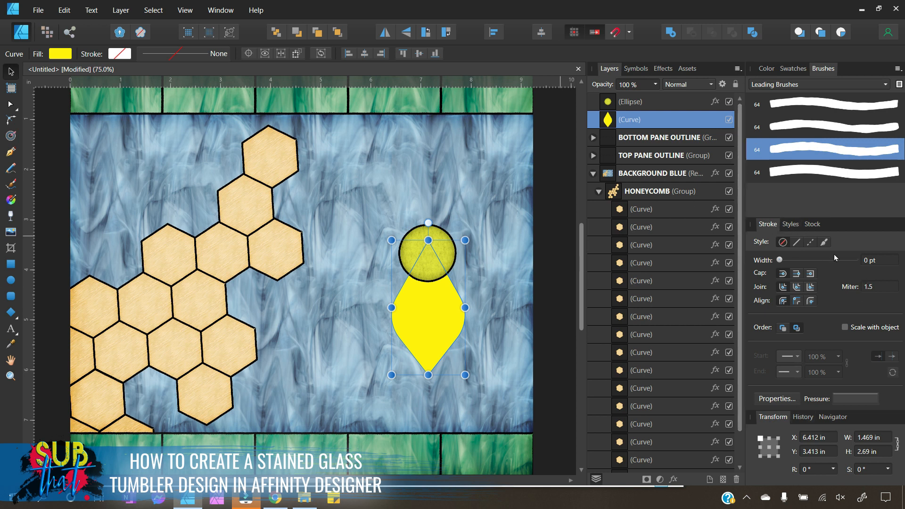
pyautogui.click(824, 243)
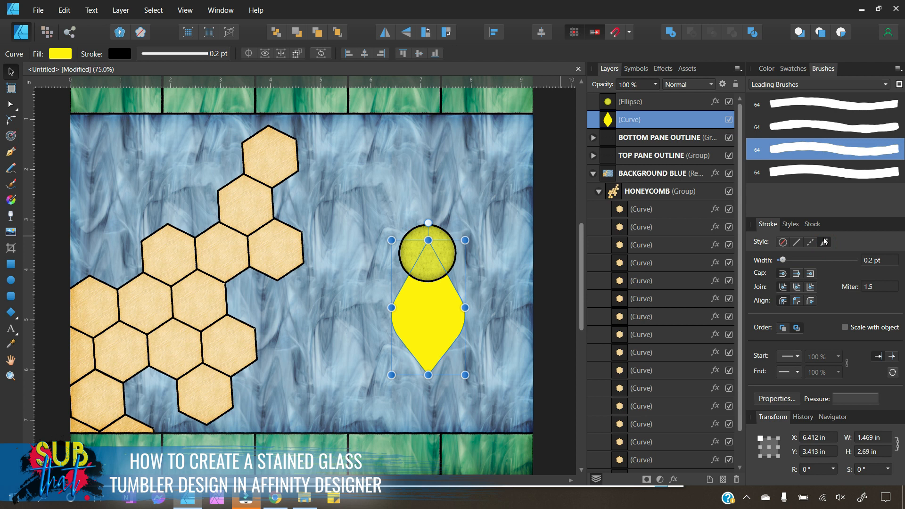
pyautogui.click(797, 148)
pyautogui.click(872, 260)
pyautogui.write('3.8')
pyautogui.press('Return')
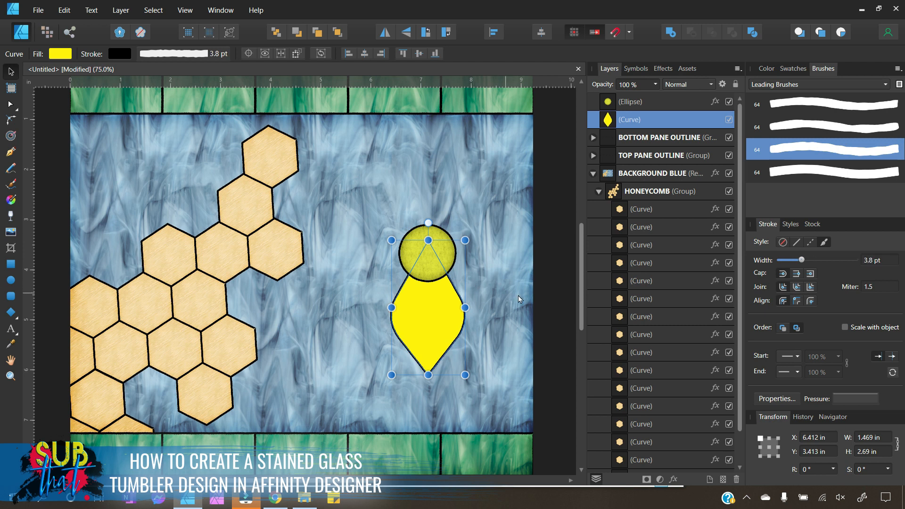
# Apply the yellow Vintage Glass style to the body shape below the circle.
pyautogui.click(790, 224)
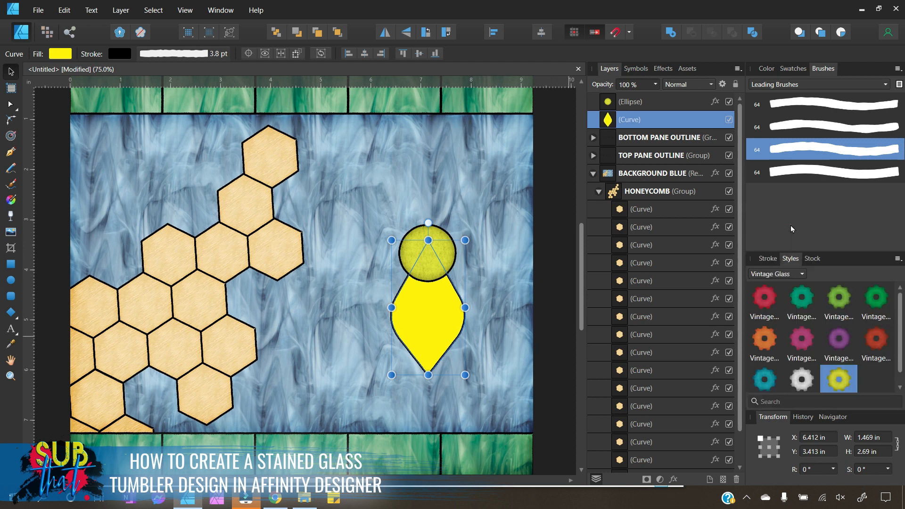
pyautogui.click(838, 376)
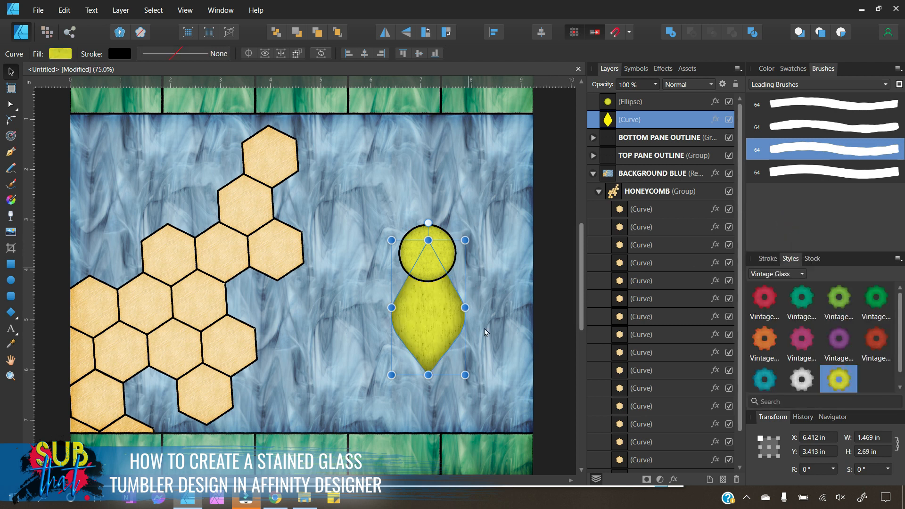
pyautogui.click(566, 369)
# Outline the glass-styled body with the third Leading Brushes stroke, set its width to 3.8 pt, and deselect it.
pyautogui.click(435, 335)
pyautogui.click(767, 258)
pyautogui.click(823, 241)
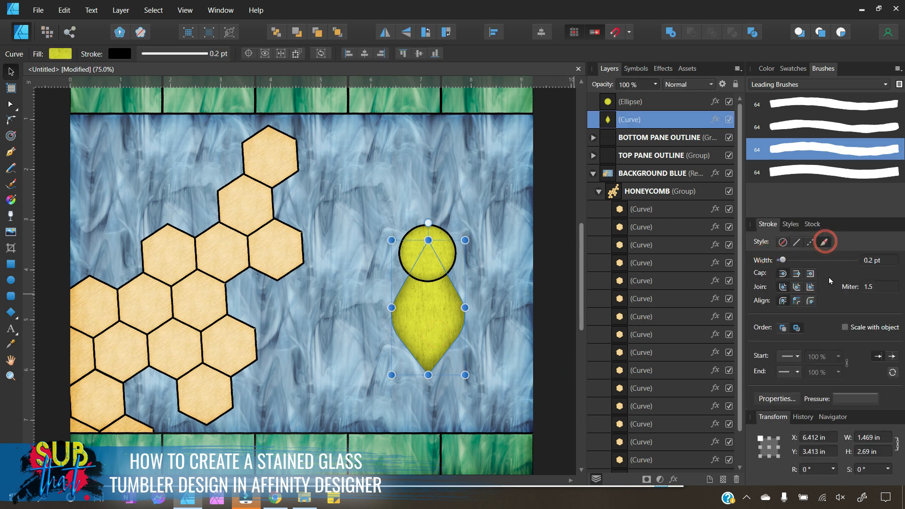
pyautogui.click(833, 151)
pyautogui.moveTo(813, 259); pyautogui.dragTo(798, 261)
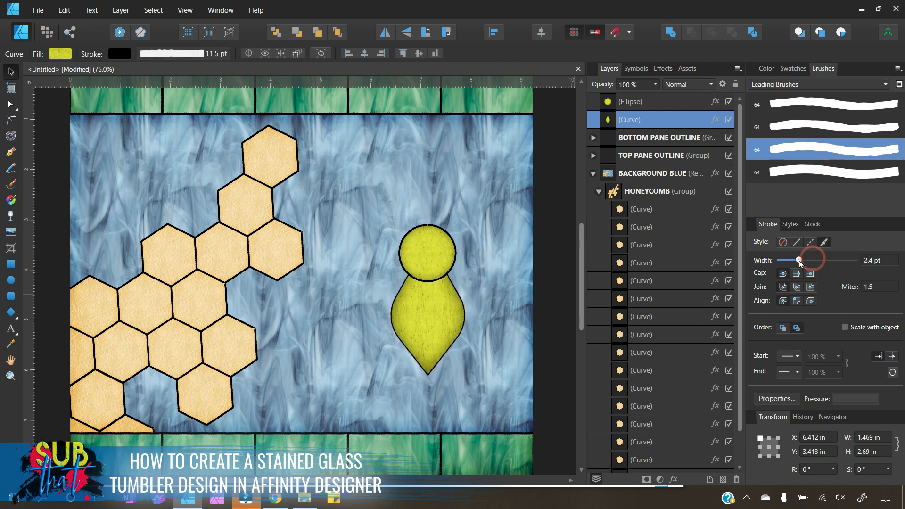
pyautogui.click(869, 260)
pyautogui.write('3')
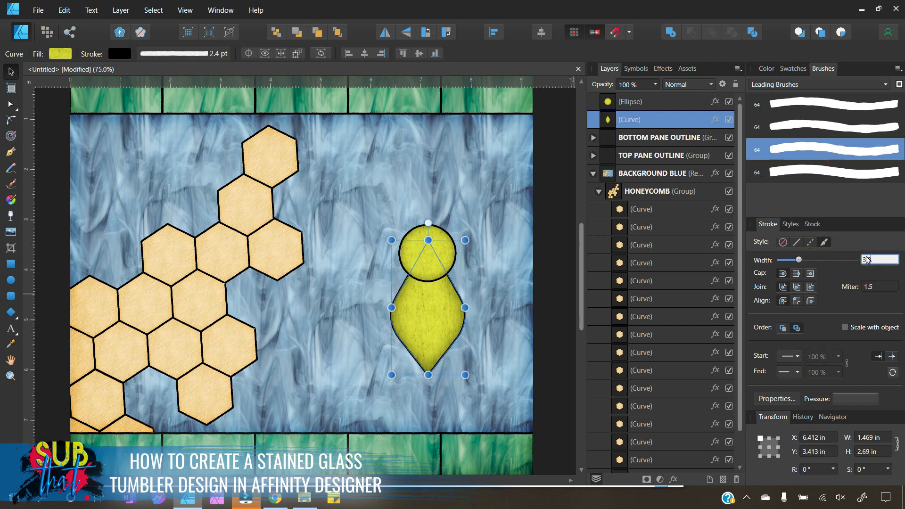
pyautogui.write('.8')
pyautogui.press('Return')
pyautogui.click(547, 198)
pyautogui.moveTo(551, 411); pyautogui.dragTo(379, 294)
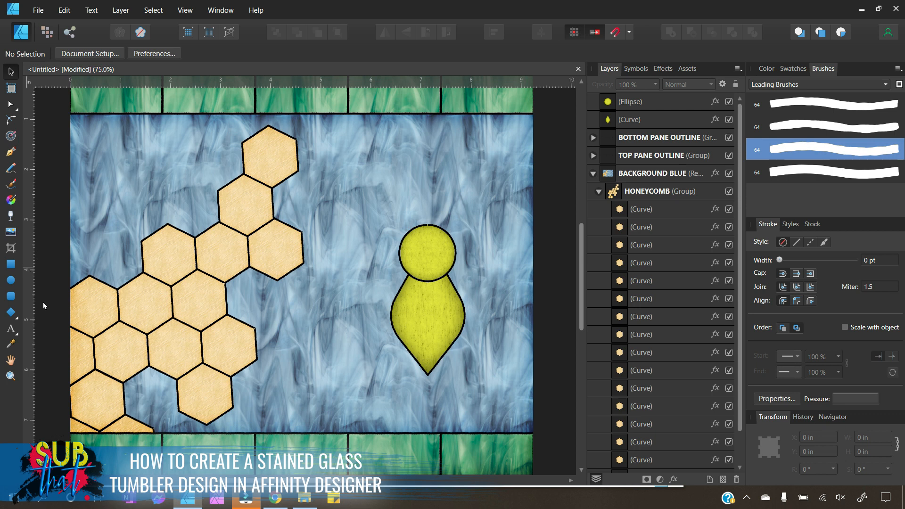
# Activate the Pen tool and turn on snapping.
pyautogui.click(11, 153)
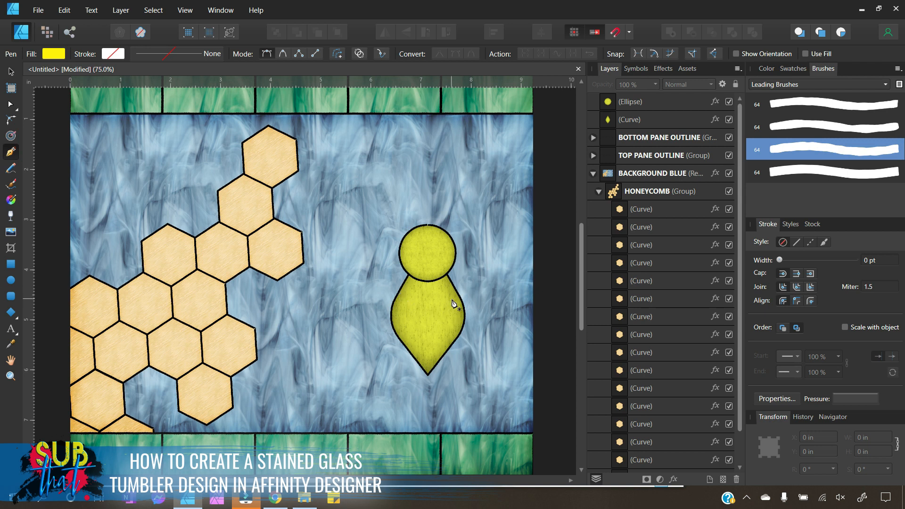
pyautogui.click(616, 32)
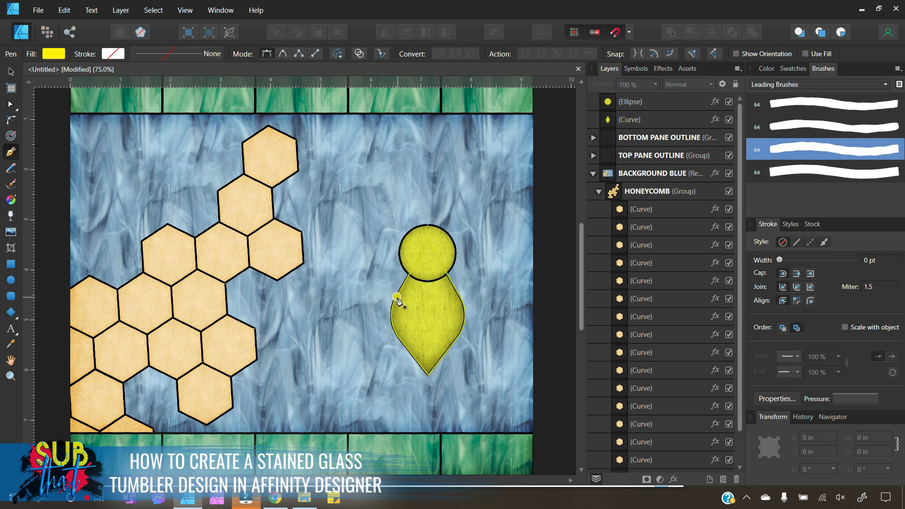
pyautogui.click(397, 298)
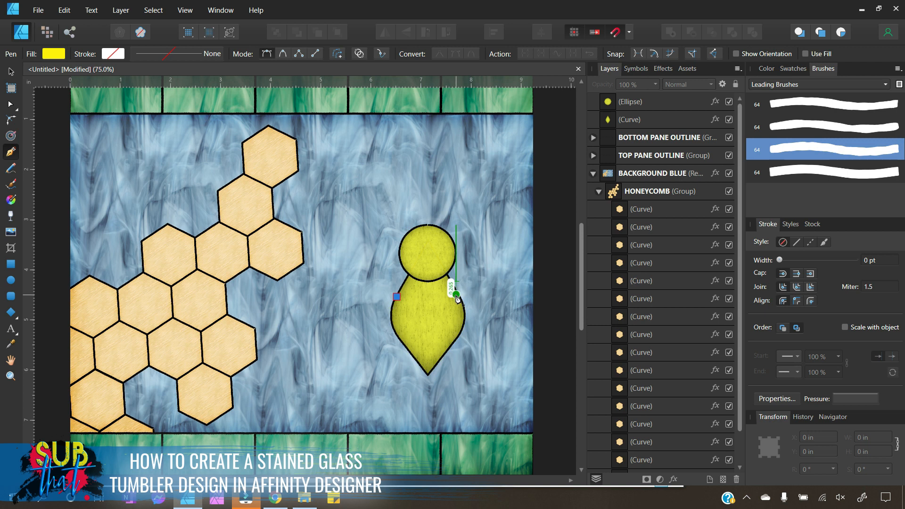
pyautogui.click(456, 295)
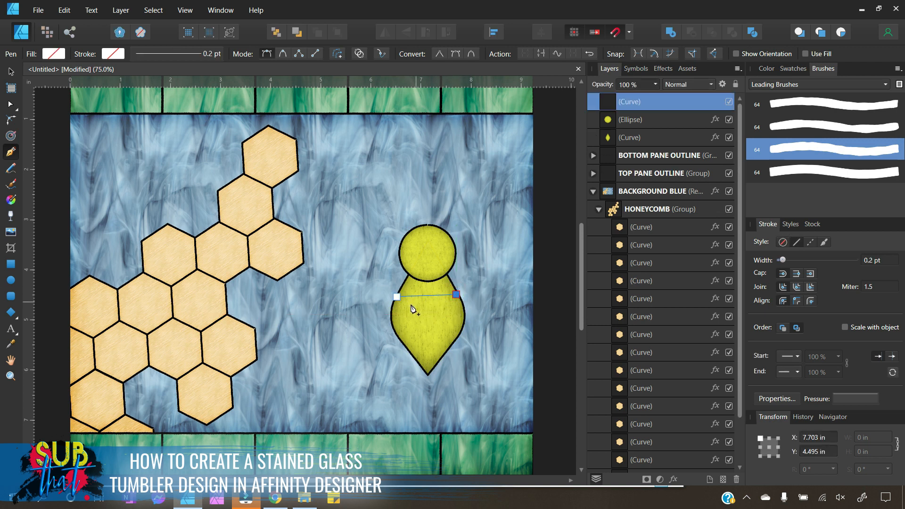
pyautogui.hotkey('ctrl', 'z')
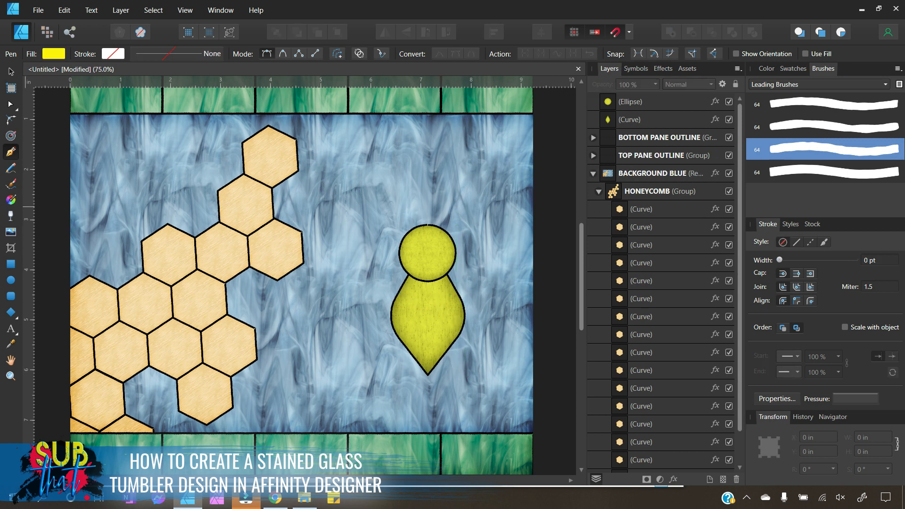
# Draw a line between the two edges of the upper body just below the circle, and bend its middle downward.
pyautogui.click(399, 291)
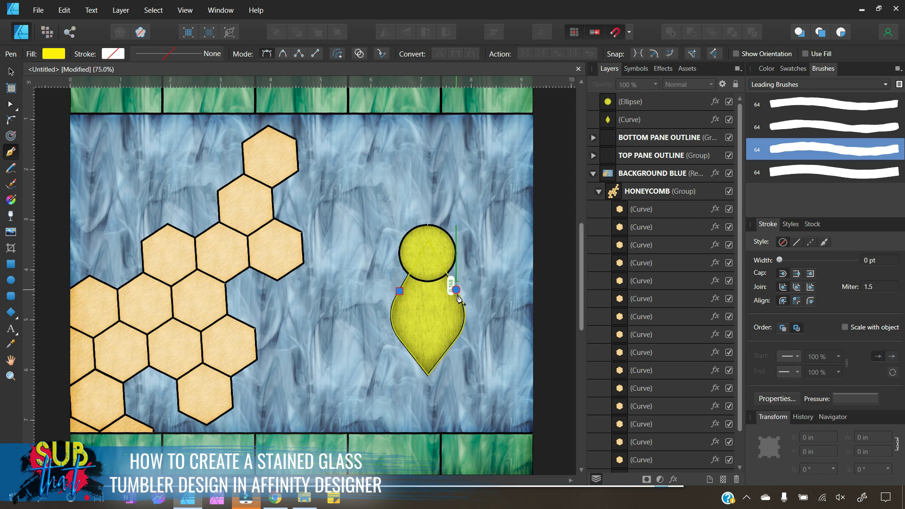
pyautogui.click(456, 289)
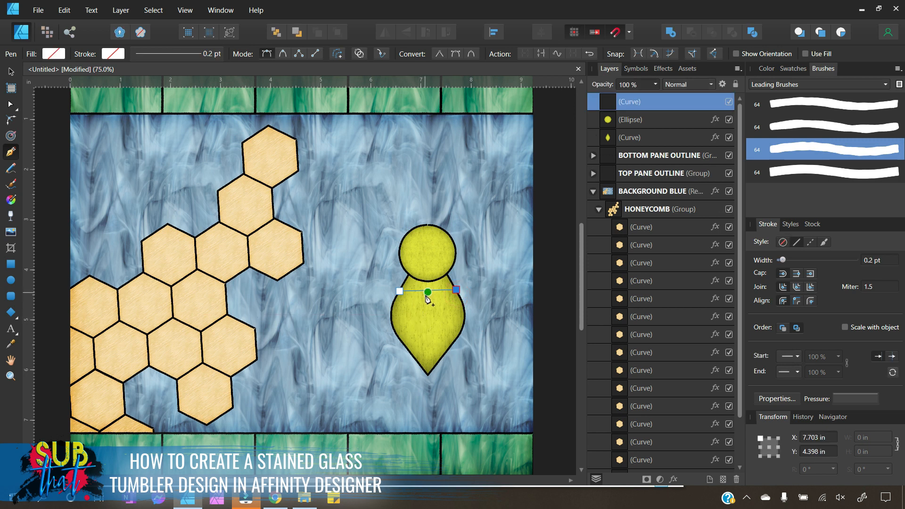
pyautogui.moveTo(427, 291); pyautogui.dragTo(429, 303)
# Apply the third Leading Brushes stroke to the curved body line at a width of 8.5 pt, and deselect it.
pyautogui.click(823, 243)
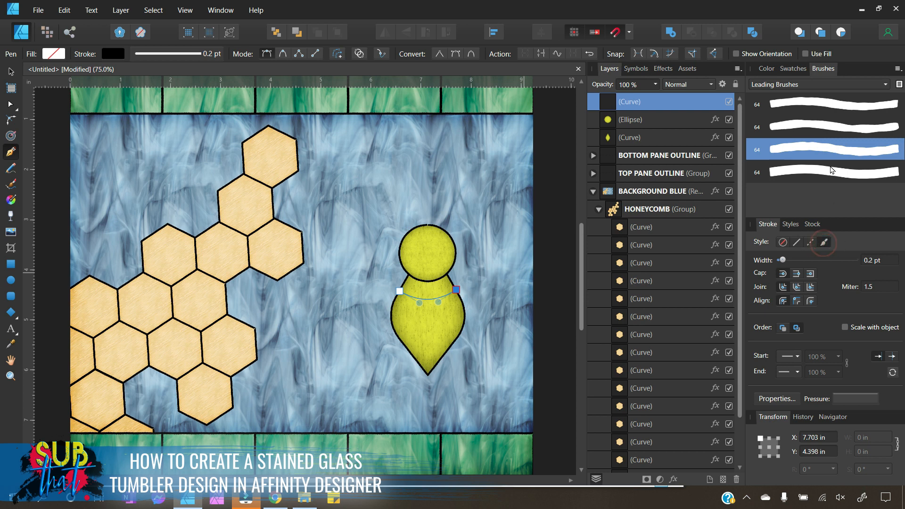
pyautogui.click(828, 150)
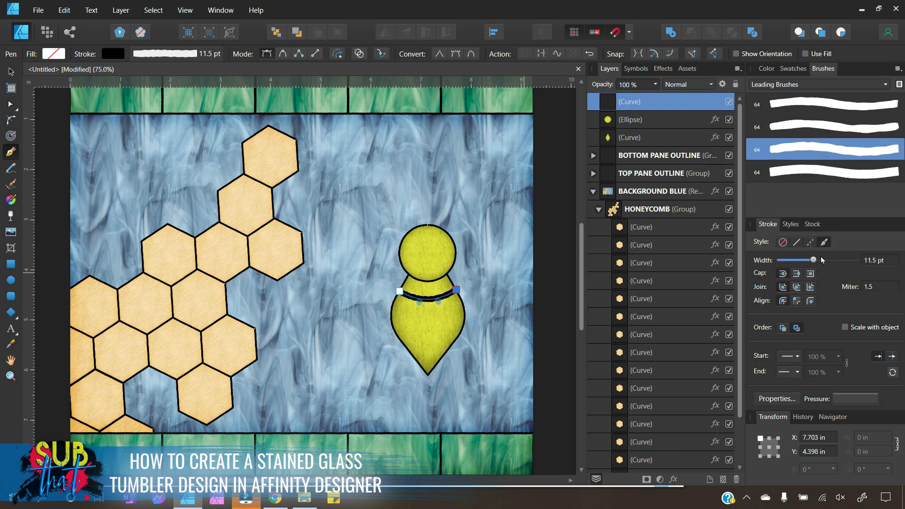
pyautogui.moveTo(815, 260); pyautogui.dragTo(809, 266)
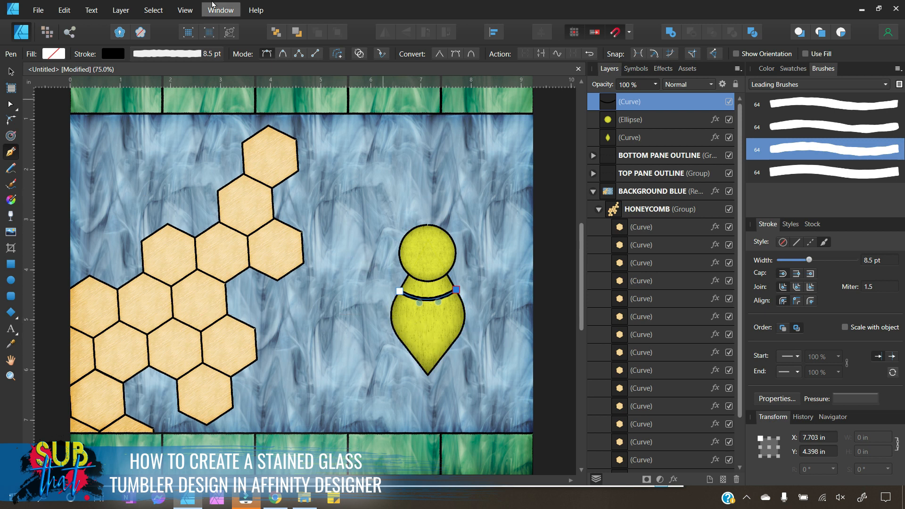
pyautogui.click(147, 16)
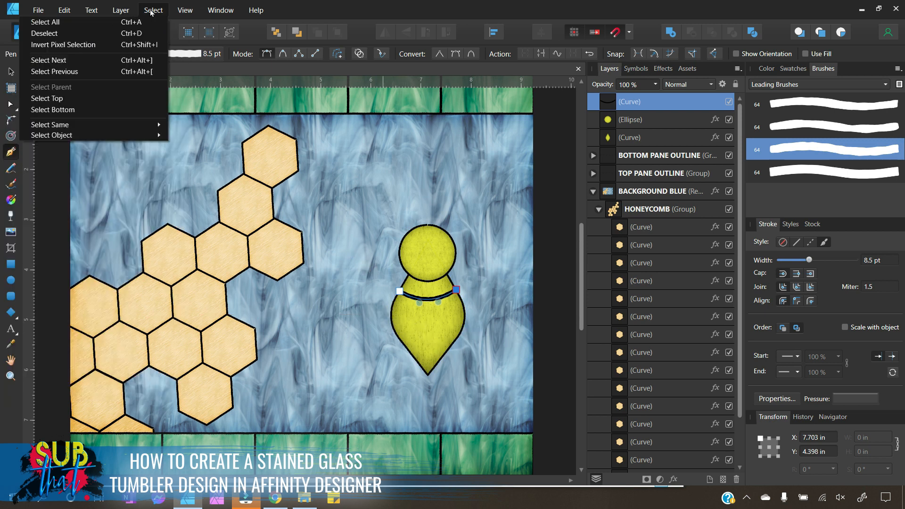
pyautogui.click(132, 33)
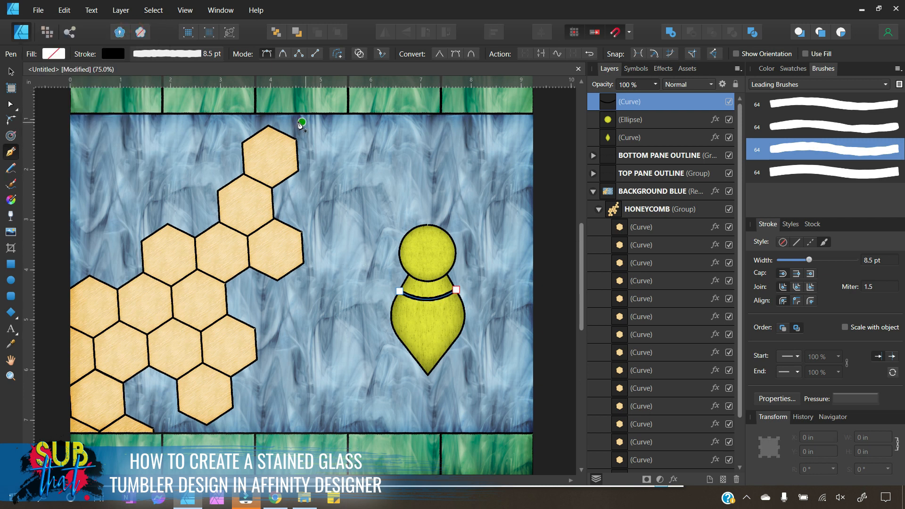
pyautogui.click(11, 71)
pyautogui.click(45, 117)
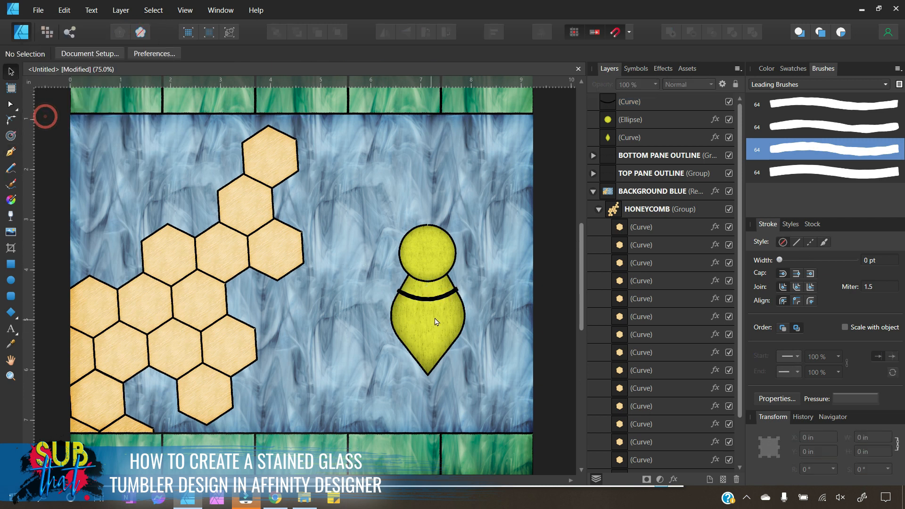
# Activate the Pen tool in line mode.
pyautogui.click(10, 152)
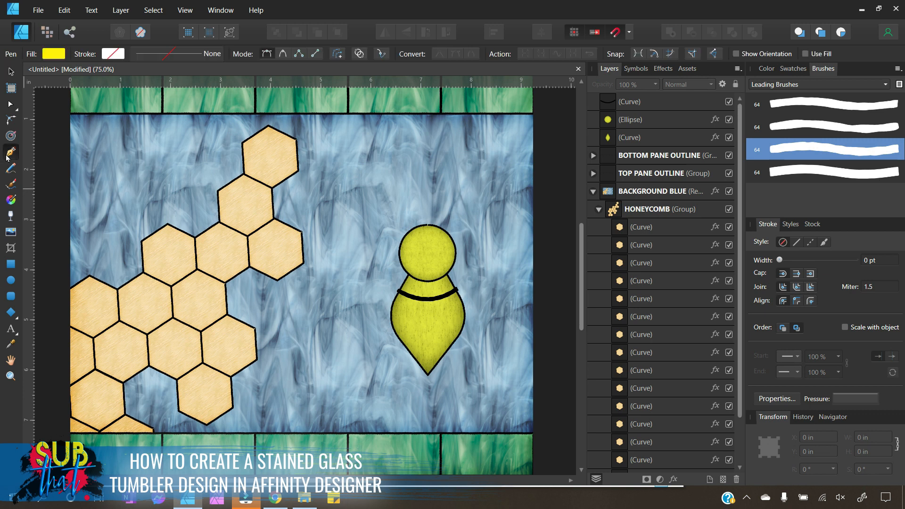
pyautogui.click(315, 54)
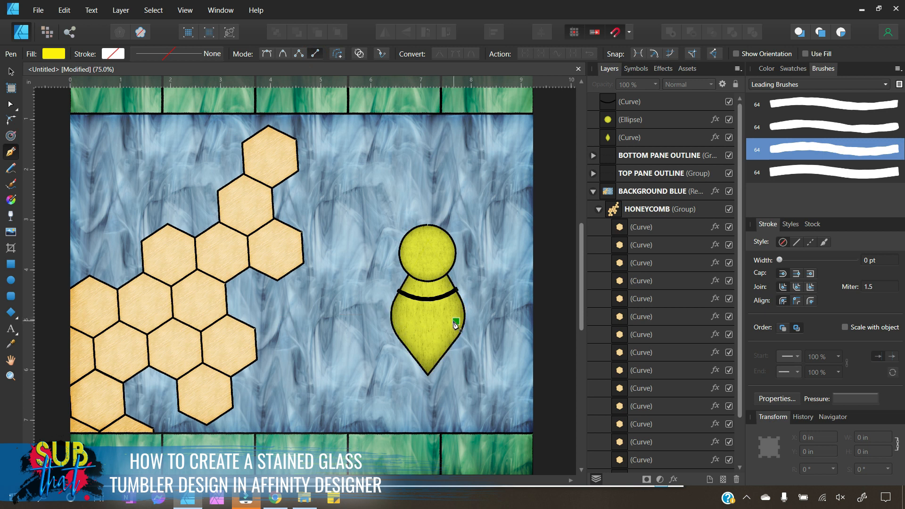
pyautogui.click(391, 314)
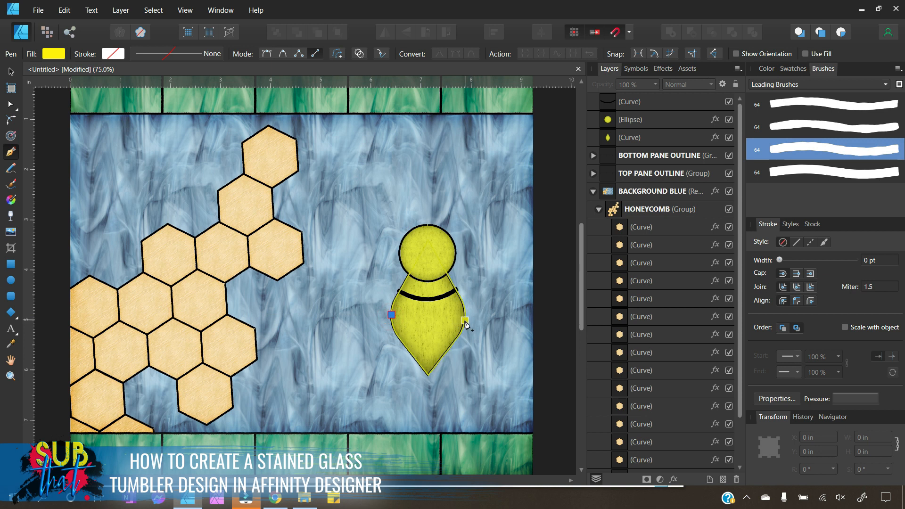
pyautogui.click(465, 321)
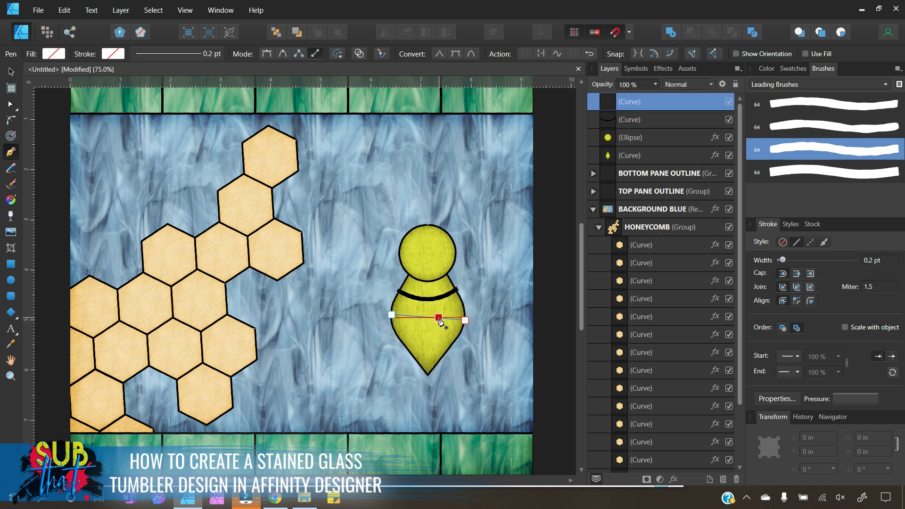
pyautogui.hotkey('ctrl', 'z')
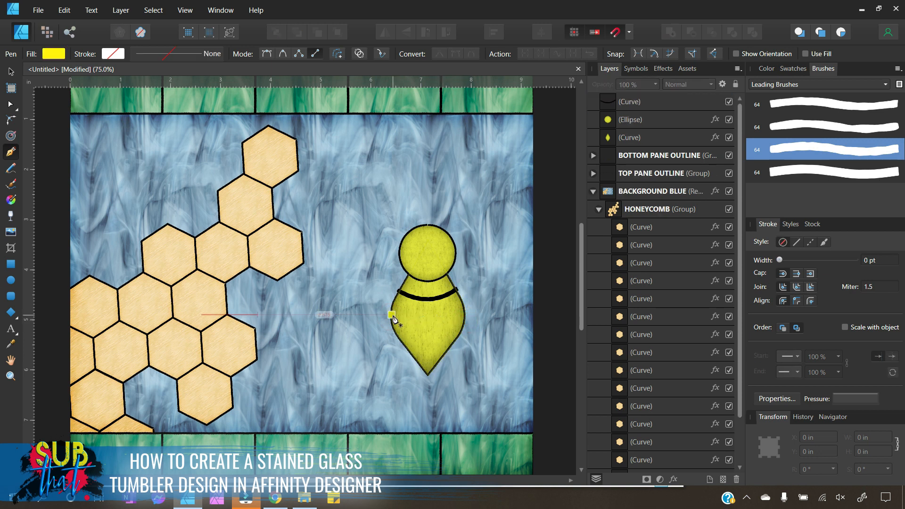
# Draw a downward-curved line across the widest part of the body and give it the third Leading Brushes stroke at 9.3 pt.
pyautogui.click(391, 314)
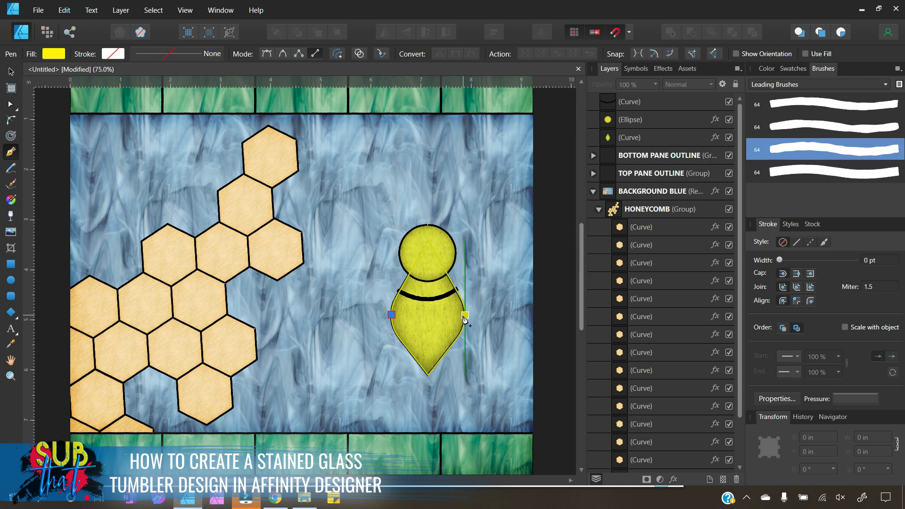
pyautogui.click(464, 314)
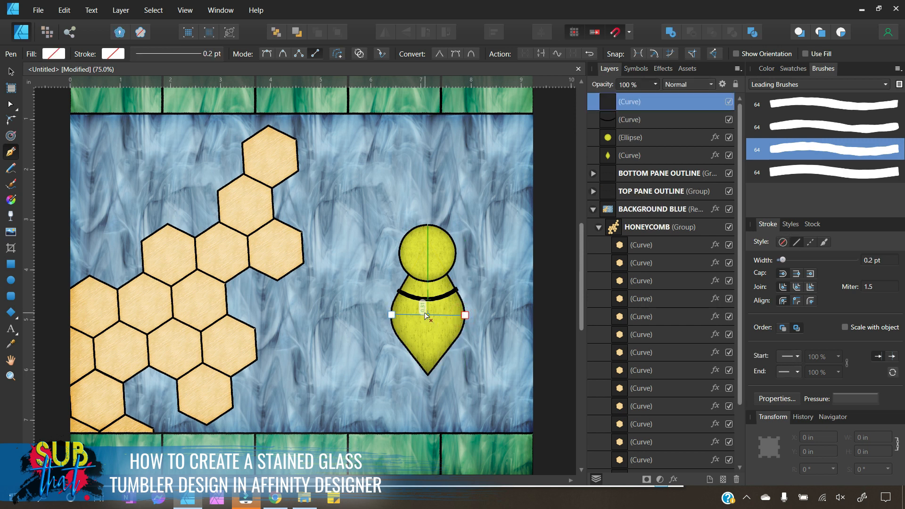
pyautogui.moveTo(429, 314); pyautogui.dragTo(431, 326)
pyautogui.click(838, 153)
pyautogui.moveTo(813, 260); pyautogui.dragTo(810, 261)
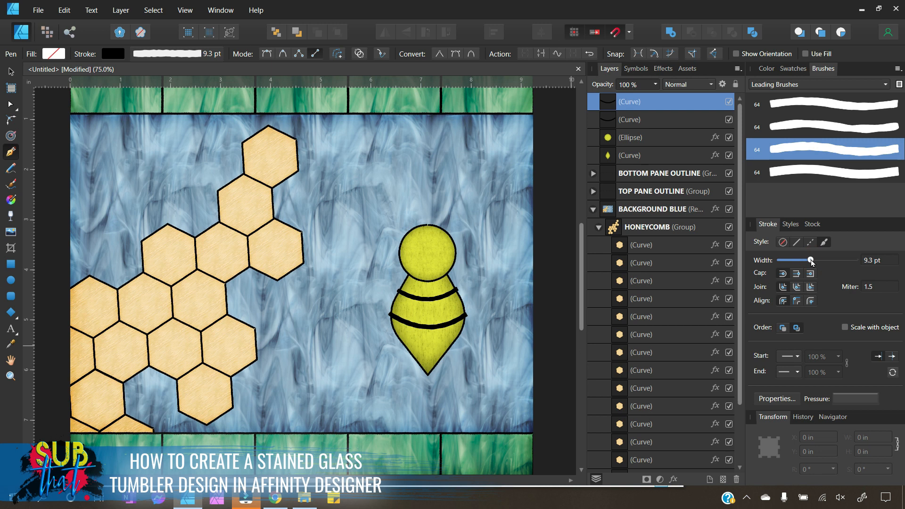
# Draw a downward-curved line across the lower body near its point and give it the third Leading Brushes stroke at 9 pt.
pyautogui.click(404, 345)
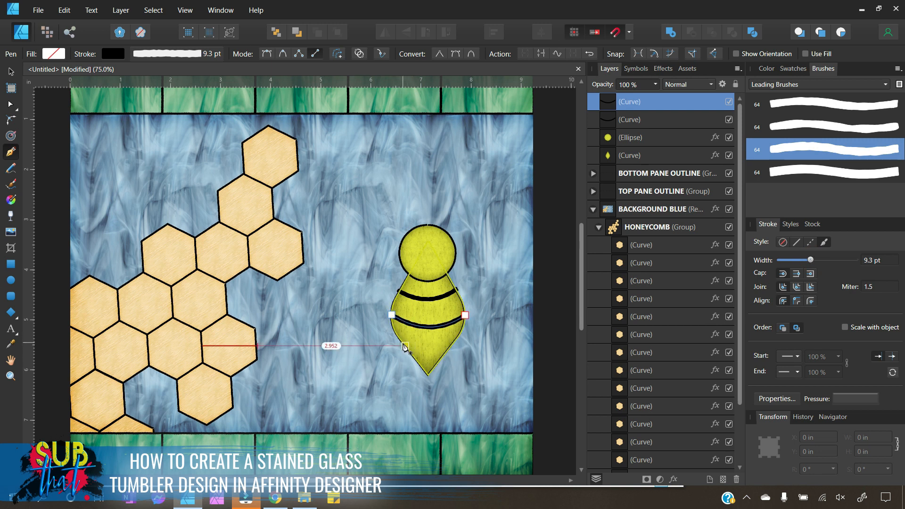
pyautogui.click(451, 346)
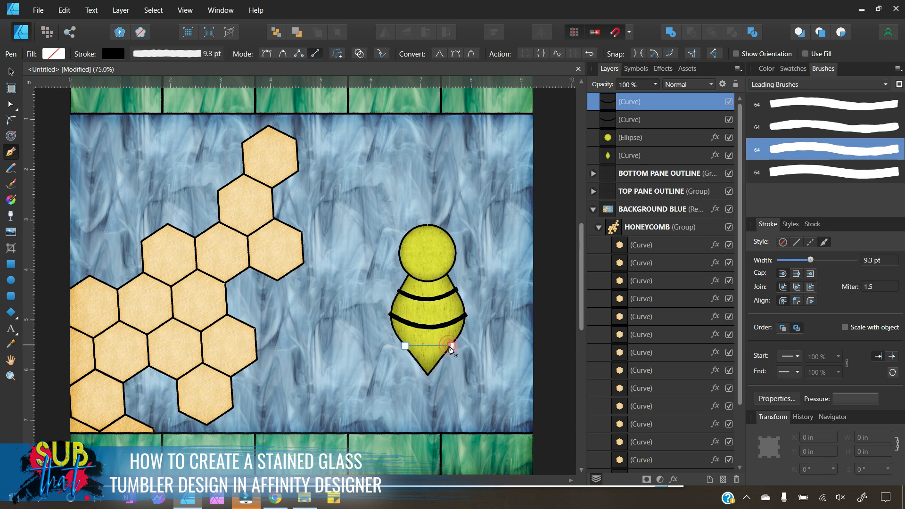
pyautogui.moveTo(428, 345); pyautogui.dragTo(429, 355)
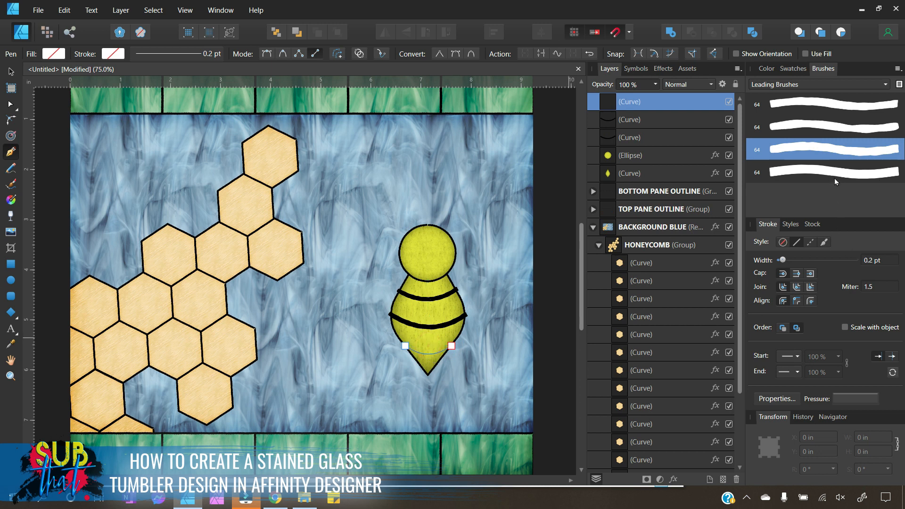
pyautogui.click(825, 242)
pyautogui.click(821, 152)
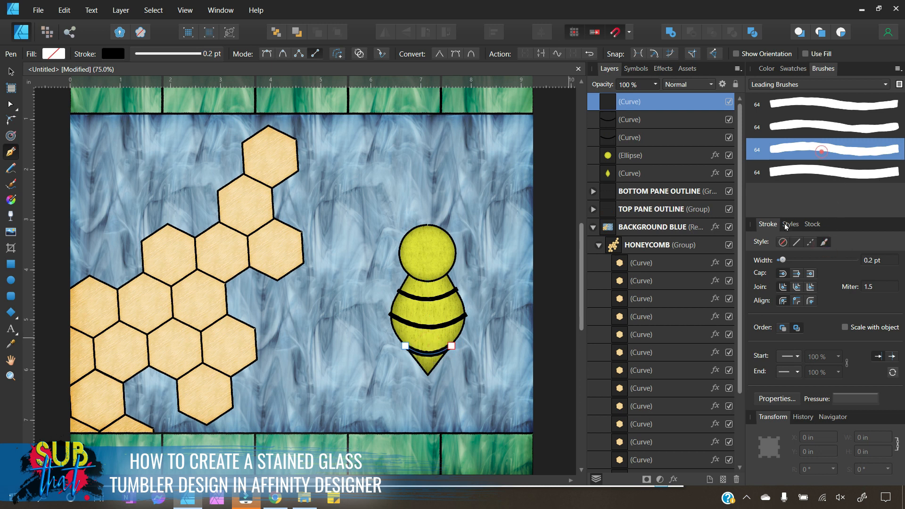
pyautogui.moveTo(813, 263); pyautogui.dragTo(810, 260)
# Nest the three stripe curves inside the body curve so they are clipped to its shape, and deselect them.
pyautogui.click(11, 71)
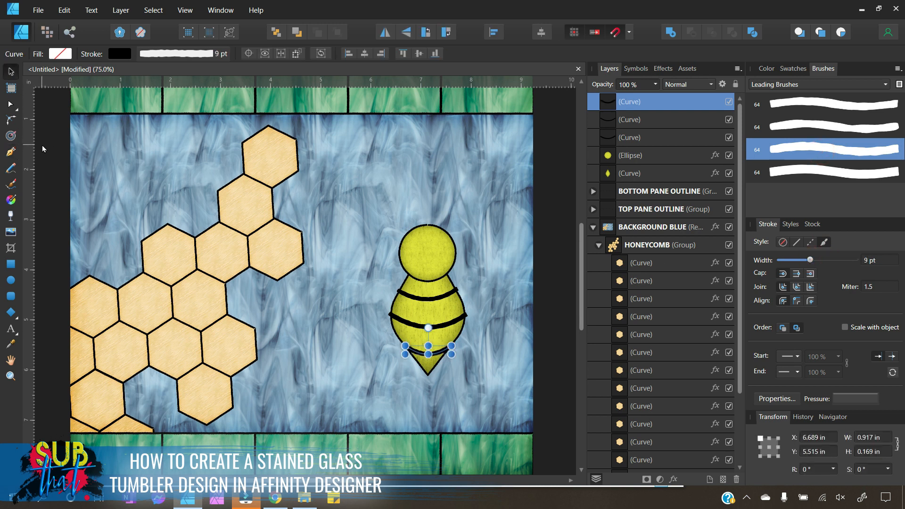
pyautogui.keyDown('shift'); pyautogui.click(643, 136); pyautogui.keyUp('shift')
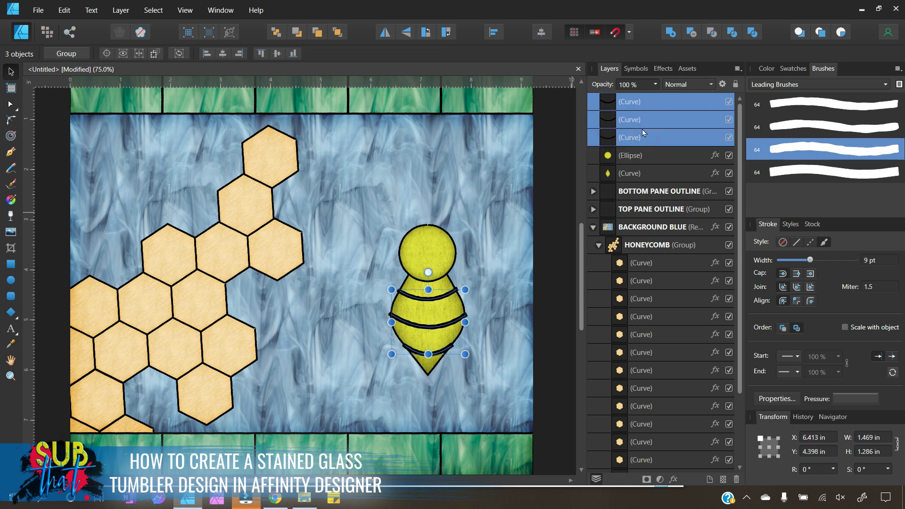
pyautogui.click(565, 132)
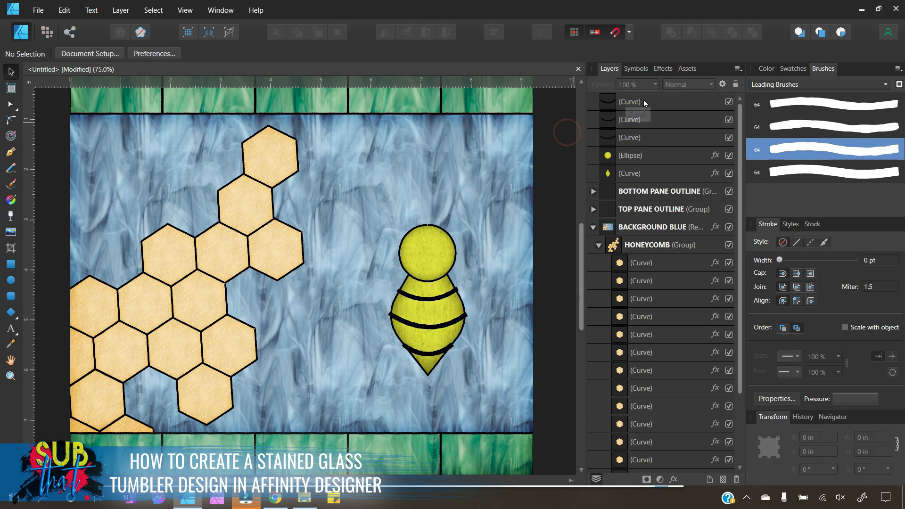
pyautogui.click(641, 101)
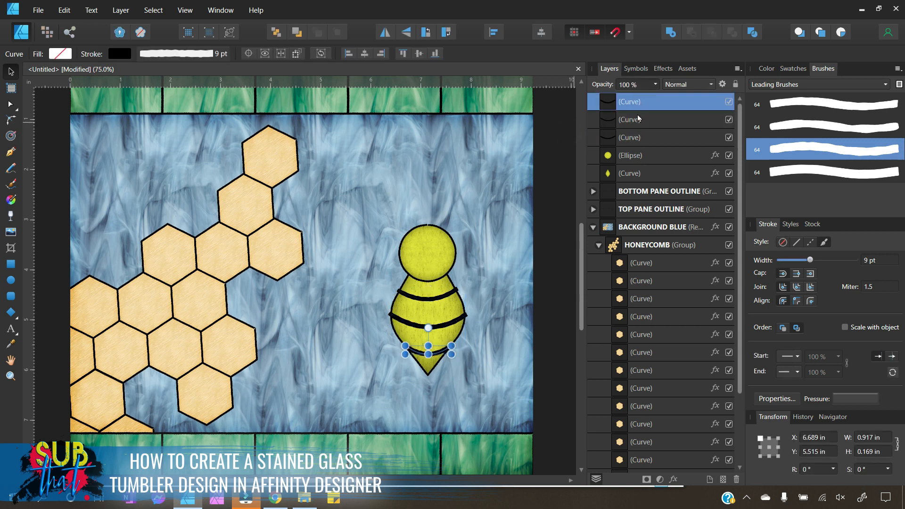
pyautogui.keyDown('shift'); pyautogui.click(631, 144); pyautogui.keyUp('shift')
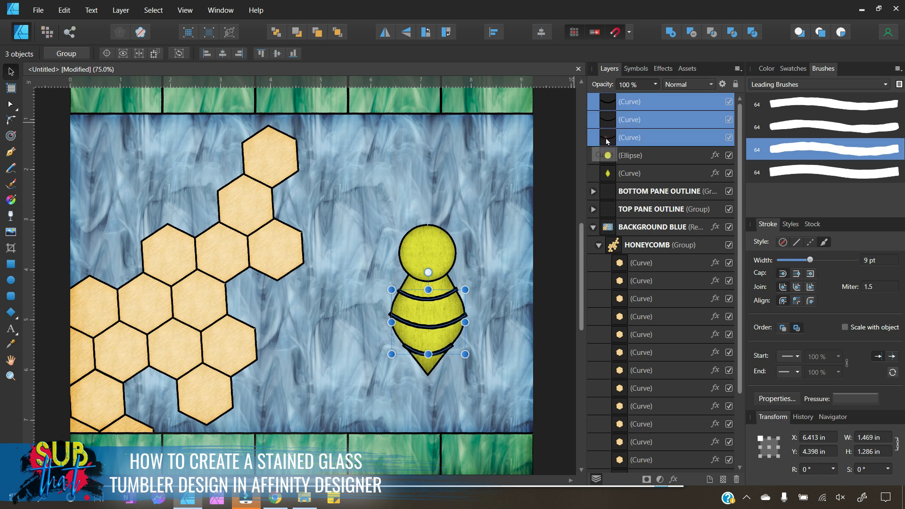
pyautogui.moveTo(626, 155); pyautogui.dragTo(631, 175)
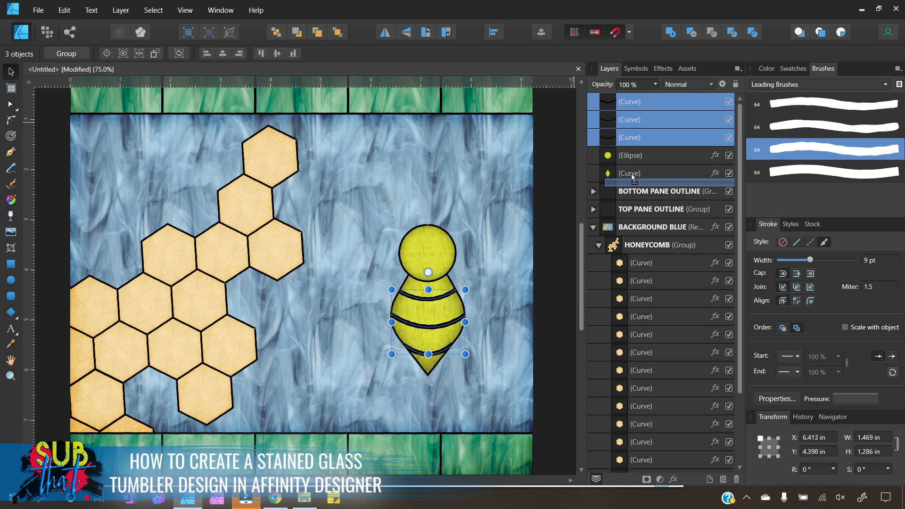
pyautogui.moveTo(632, 175); pyautogui.dragTo(631, 176)
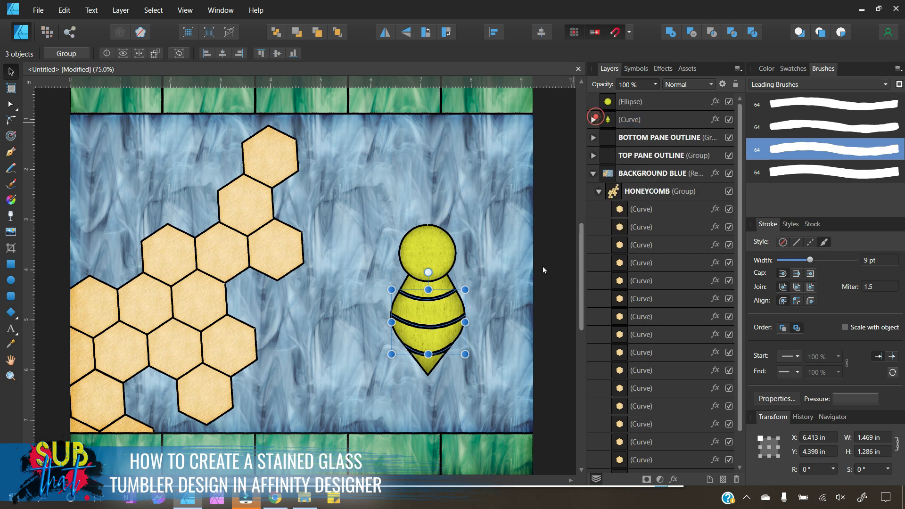
pyautogui.click(555, 258)
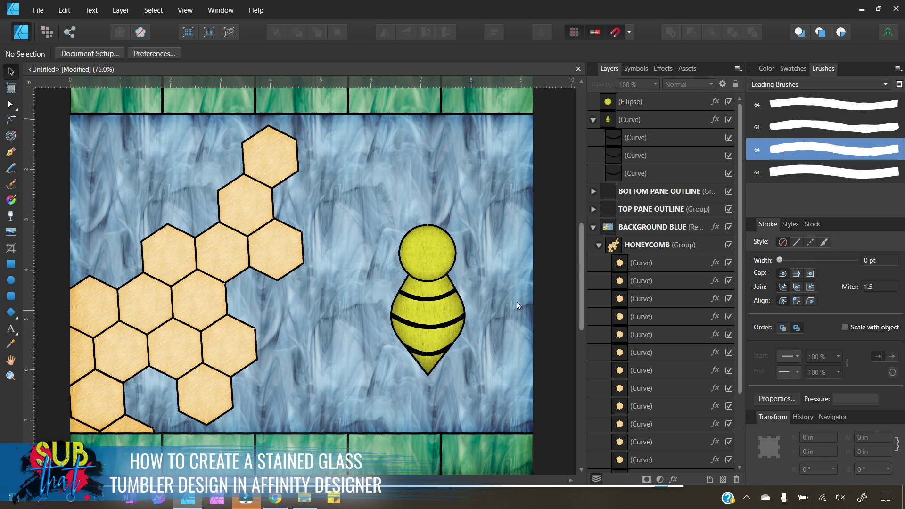
pyautogui.click(552, 312)
# Draw a teardrop about 1.1 by 2 in between the honeycomb and the bee's body, and apply the white Vintage Glass style.
pyautogui.click(15, 317)
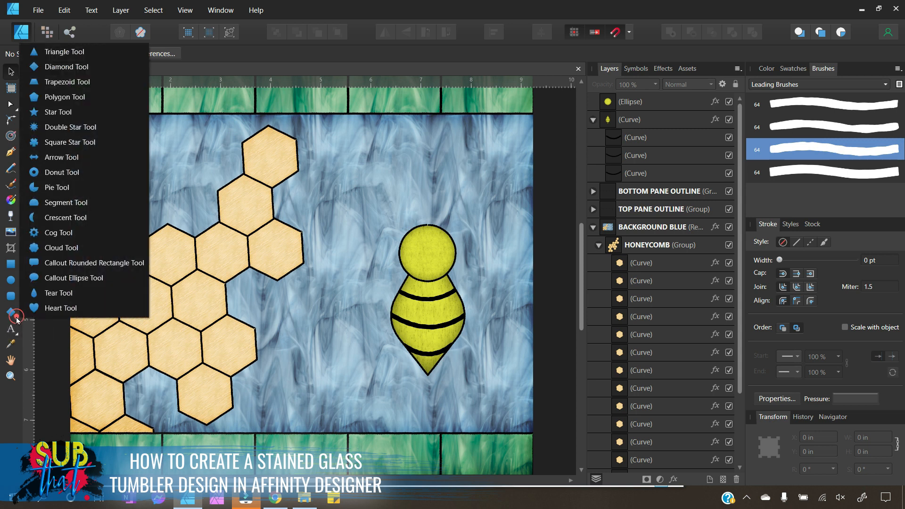
pyautogui.click(57, 293)
pyautogui.moveTo(330, 252); pyautogui.dragTo(385, 354)
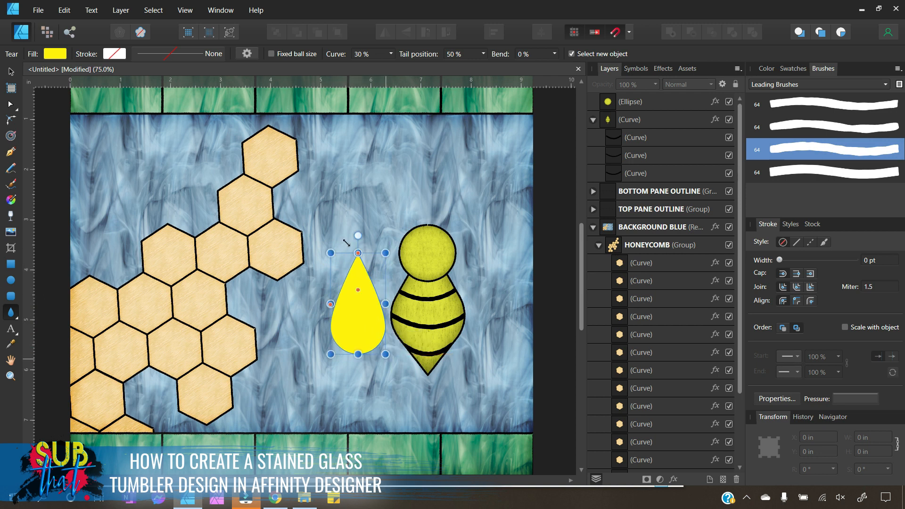
pyautogui.click(790, 224)
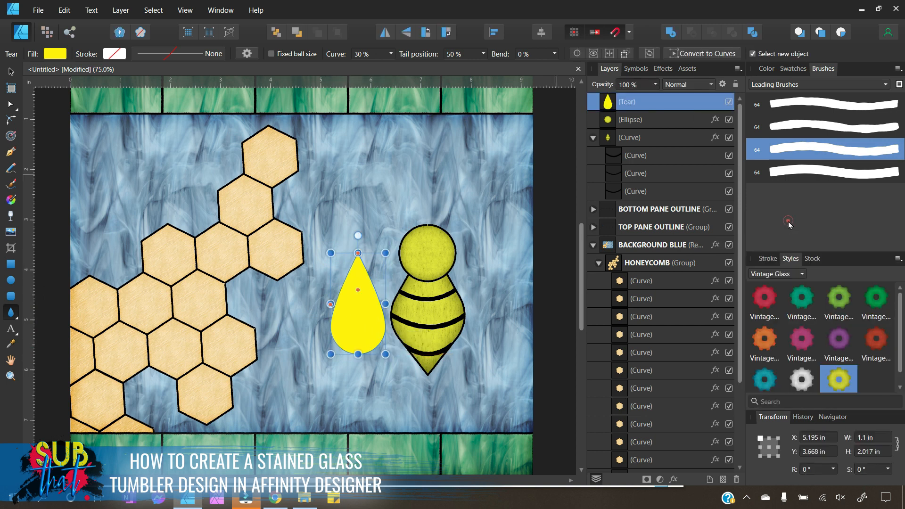
pyautogui.click(802, 379)
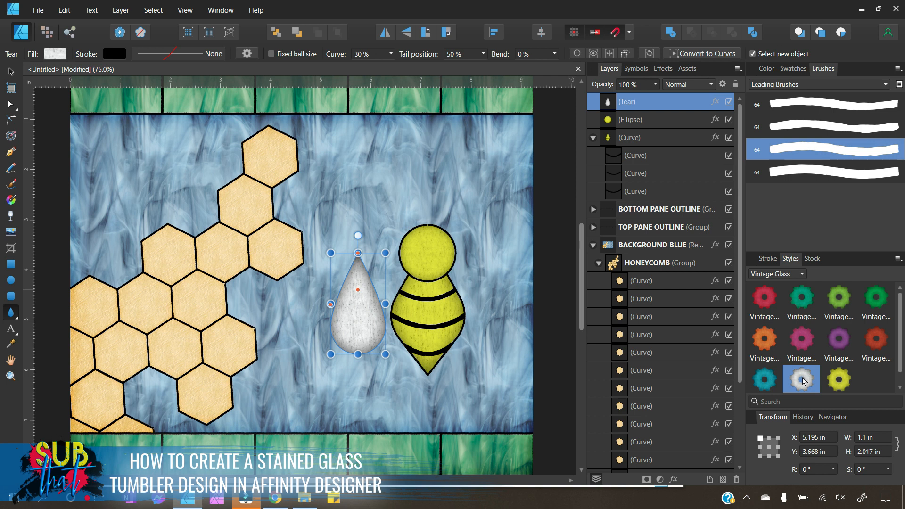
pyautogui.scroll(-1, 803, 380)
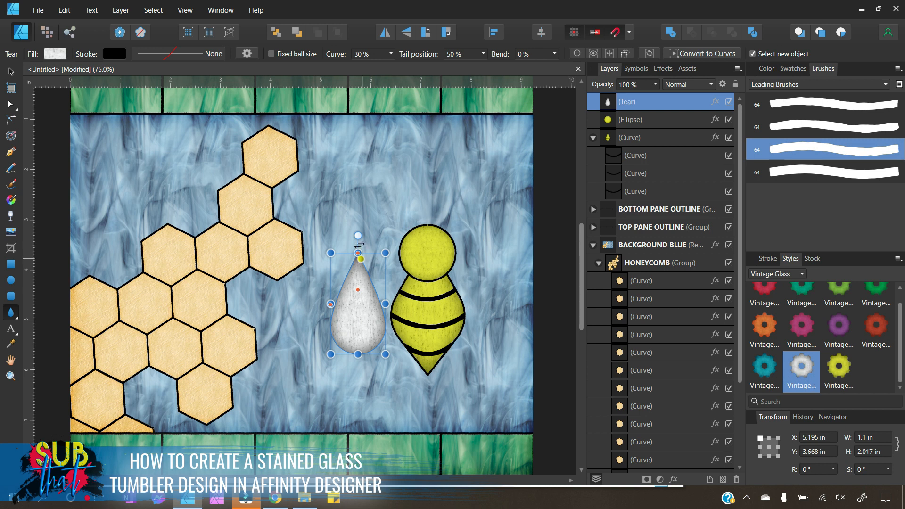
# Outline the teardrop with the third Leading Brushes stroke and set its width to 3.8 pt.
pyautogui.click(767, 259)
pyautogui.click(825, 244)
pyautogui.click(853, 151)
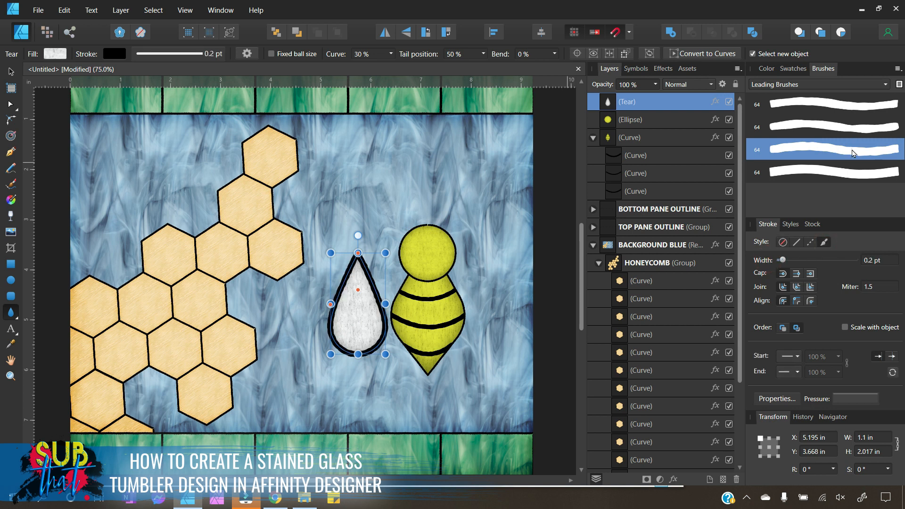
pyautogui.click(874, 259)
pyautogui.write('3.8')
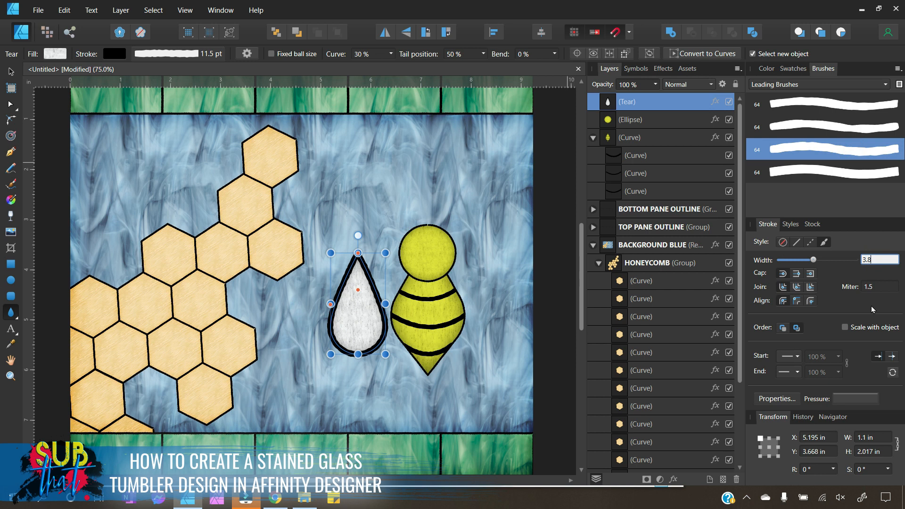
pyautogui.press('Return')
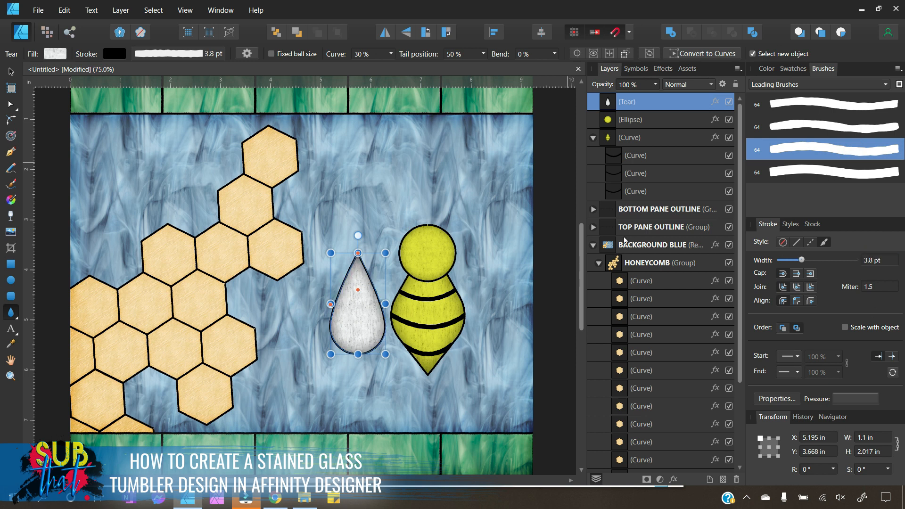
# Rotate the teardrop to about -56.1° and move it so its tip overlaps the bee's head like a wing.
pyautogui.click(12, 72)
pyautogui.moveTo(360, 235); pyautogui.dragTo(397, 285)
pyautogui.moveTo(343, 311); pyautogui.dragTo(373, 299)
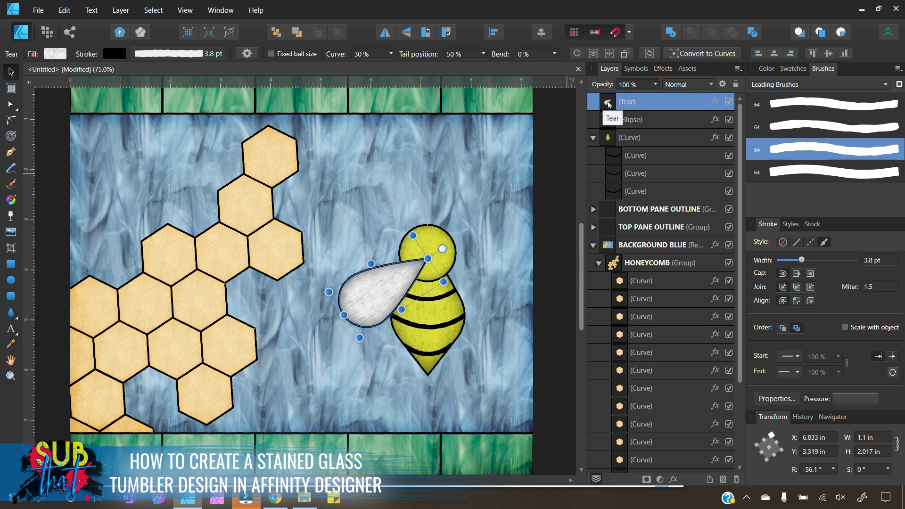
# Reorder the teardrop wing to sit behind the head ellipse and above the body curve, and deselect it.
pyautogui.moveTo(608, 103); pyautogui.dragTo(599, 130)
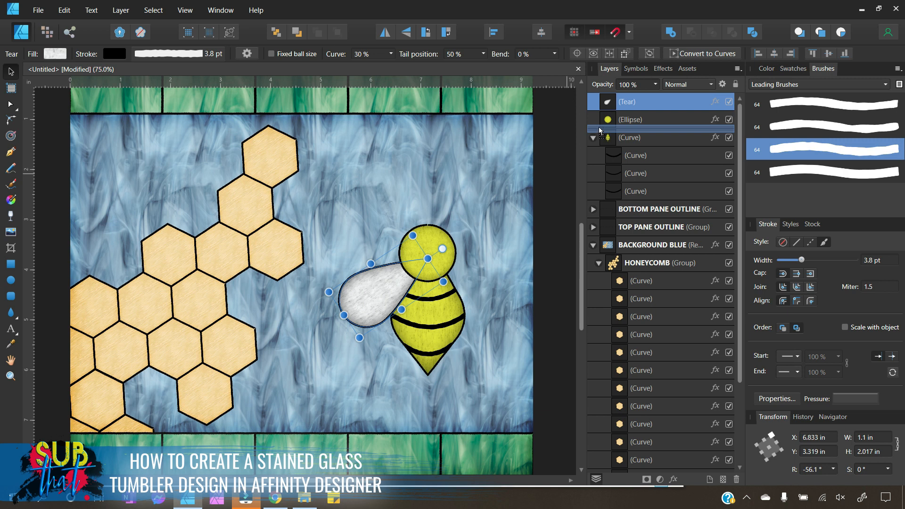
pyautogui.moveTo(613, 126); pyautogui.dragTo(602, 129)
pyautogui.moveTo(595, 132); pyautogui.dragTo(409, 299)
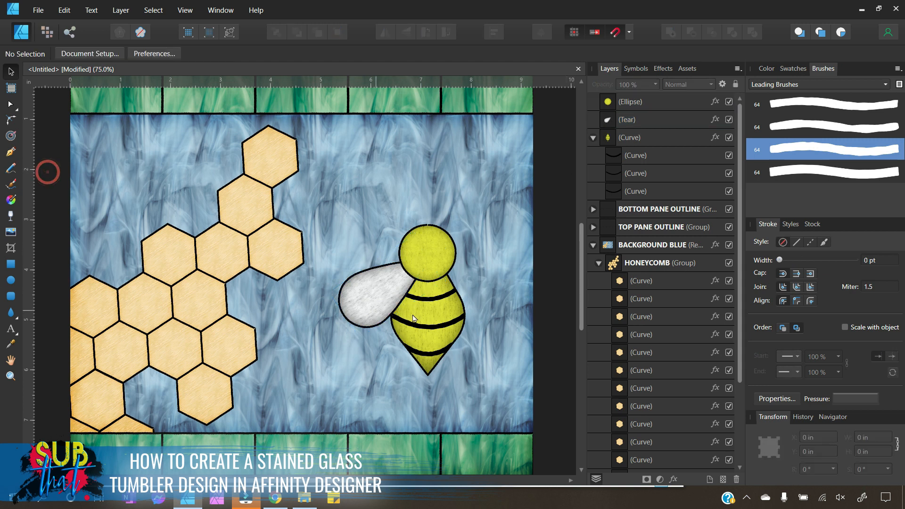
# Round the wing's sides by increasing the teardrop's curve to 63%, and deselect it.
pyautogui.click(377, 299)
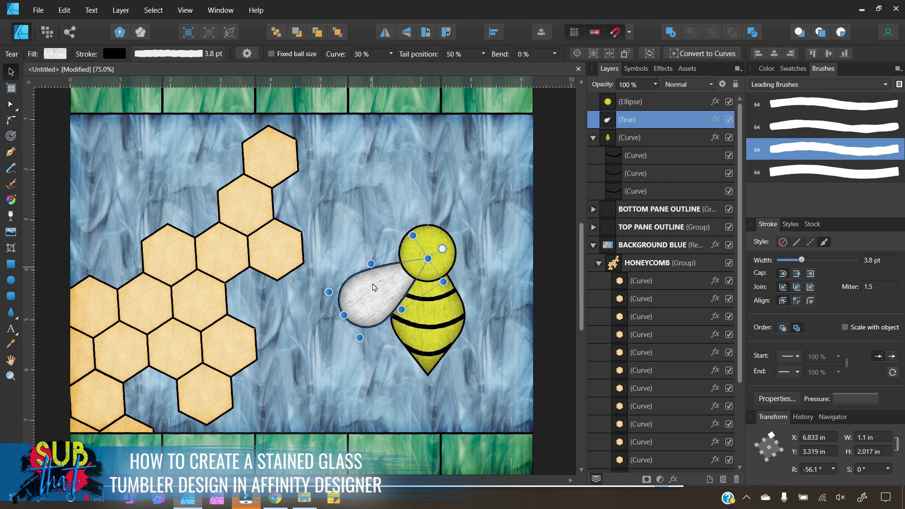
pyautogui.click(21, 312)
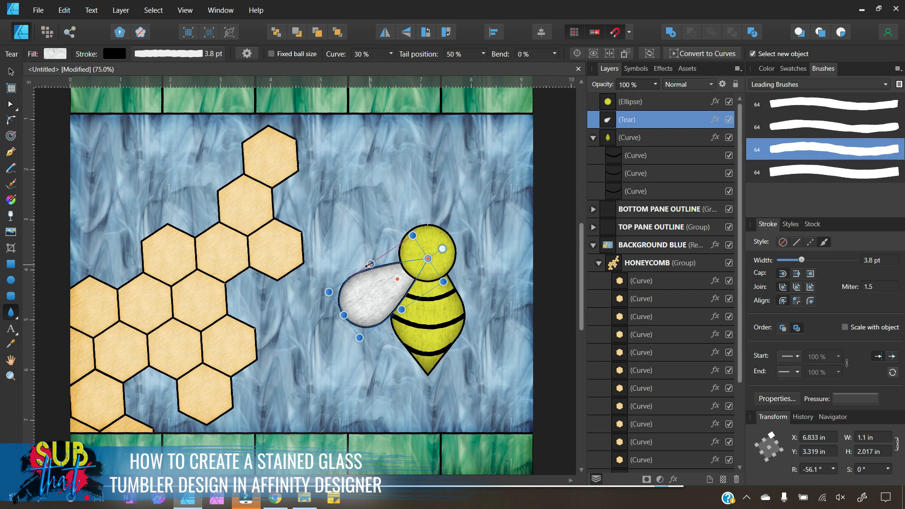
pyautogui.moveTo(367, 259); pyautogui.dragTo(390, 251)
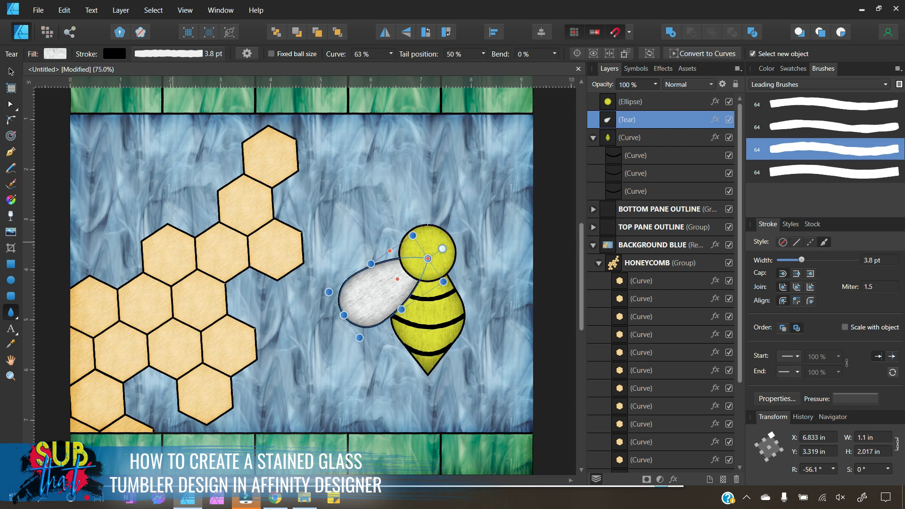
pyautogui.click(11, 71)
pyautogui.click(41, 111)
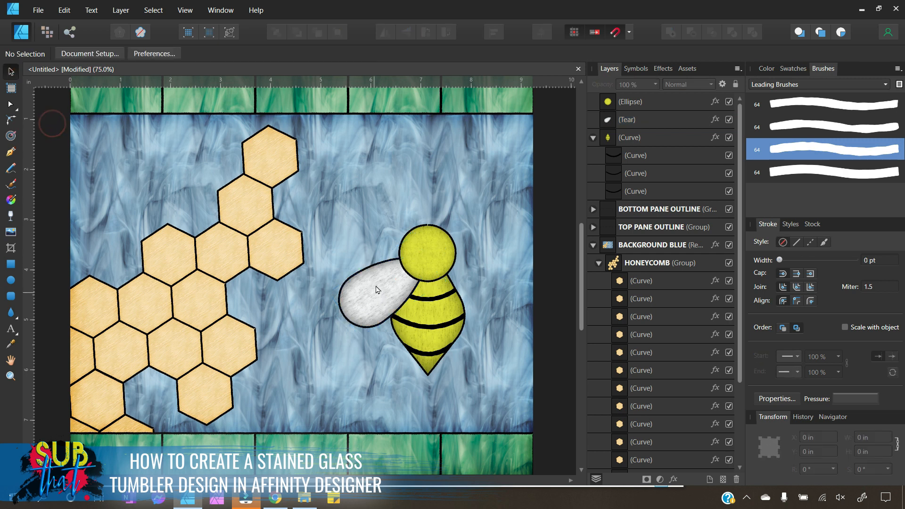
# Enlarge the wing to about 1.18 × 2.18 in, rotate it to about -53.3°, and reposition it with its tip behind the head.
pyautogui.click(368, 300)
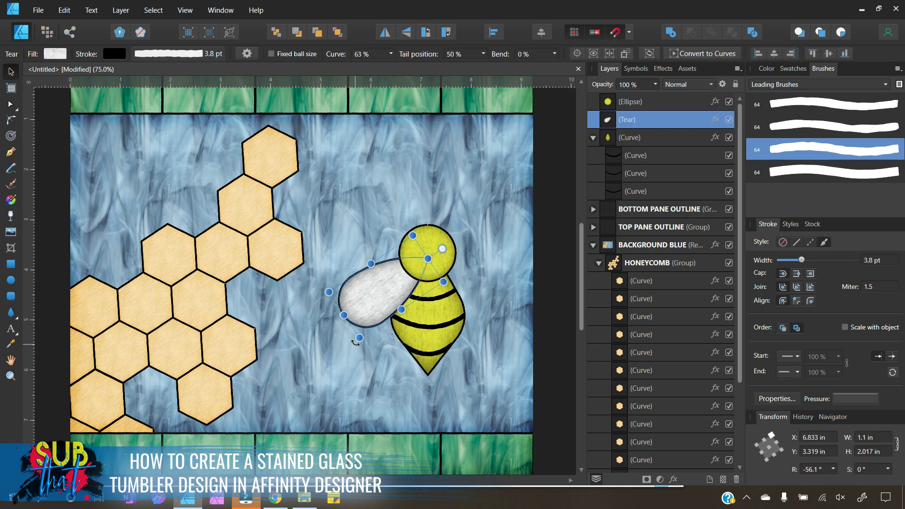
pyautogui.moveTo(359, 338); pyautogui.dragTo(354, 346)
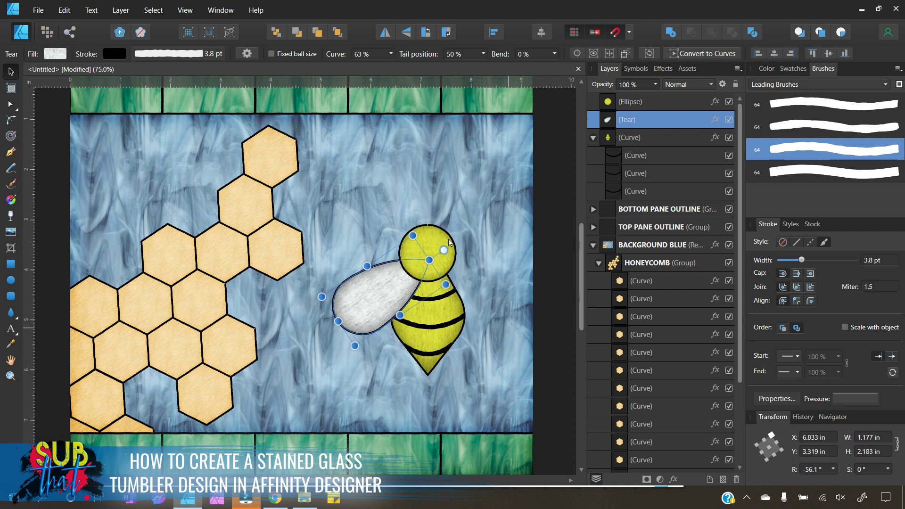
pyautogui.moveTo(442, 250); pyautogui.dragTo(441, 248)
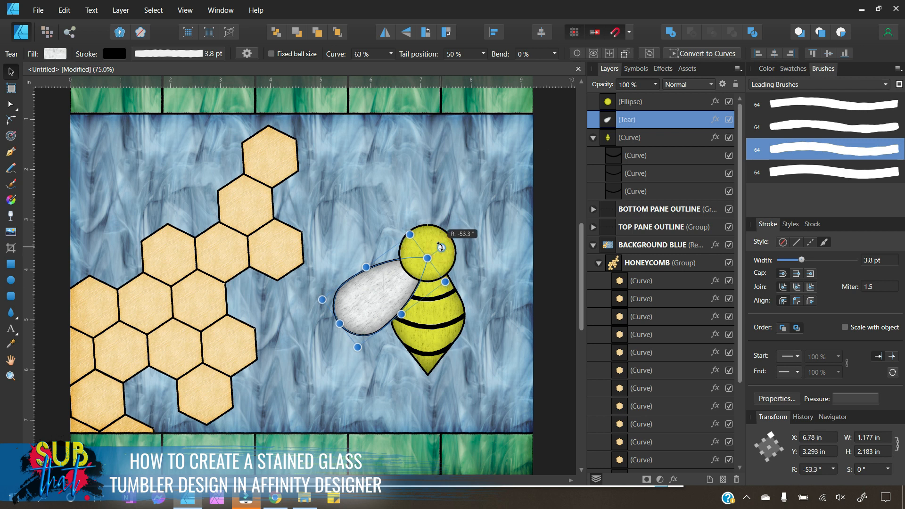
pyautogui.moveTo(385, 302); pyautogui.dragTo(405, 325)
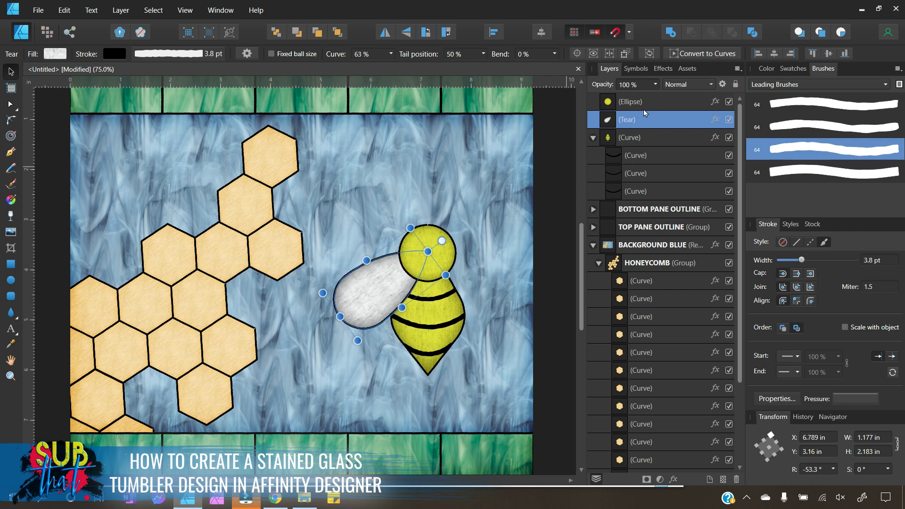
# Duplicate the wing, flip the copy horizontally, and place it on the opposite side of the bee.
pyautogui.rightClick(627, 124)
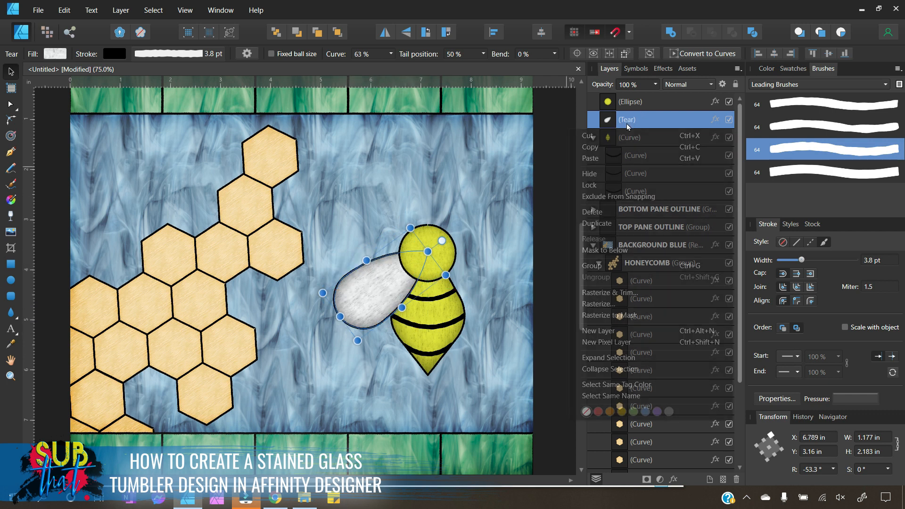
pyautogui.click(618, 223)
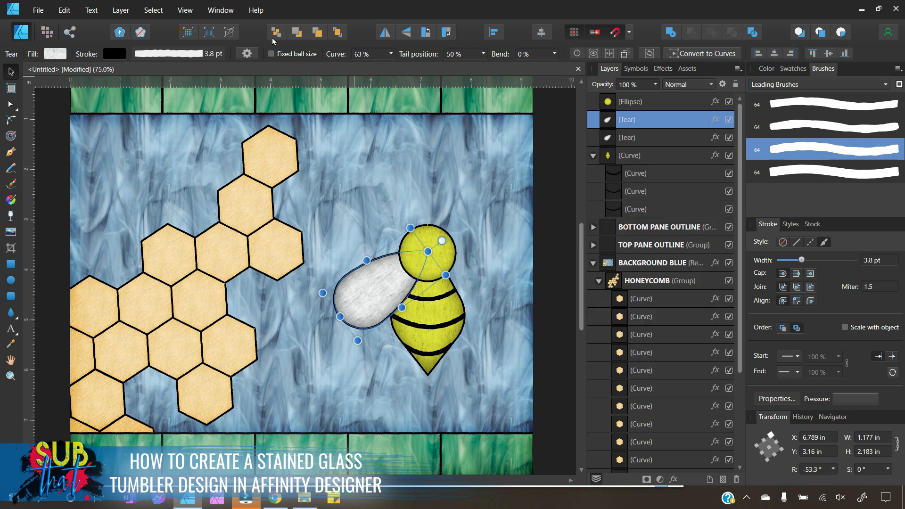
pyautogui.click(386, 32)
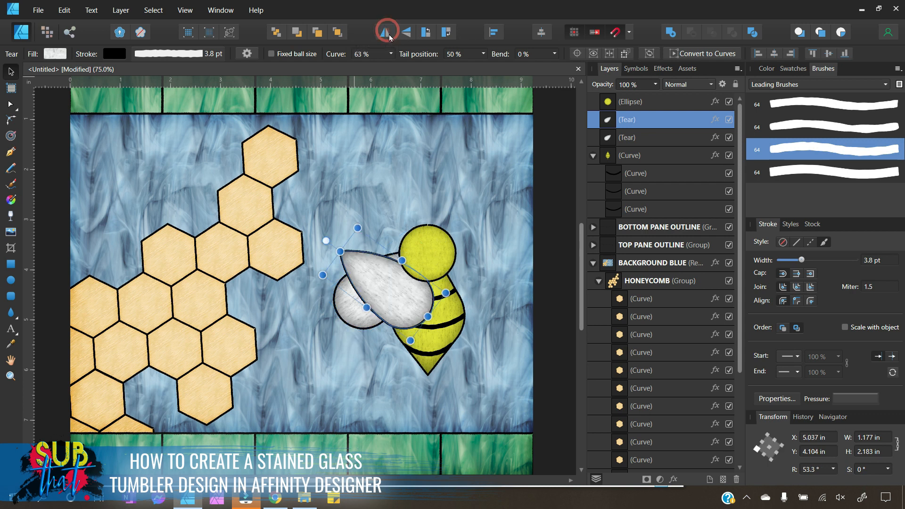
pyautogui.moveTo(386, 300); pyautogui.dragTo(469, 291)
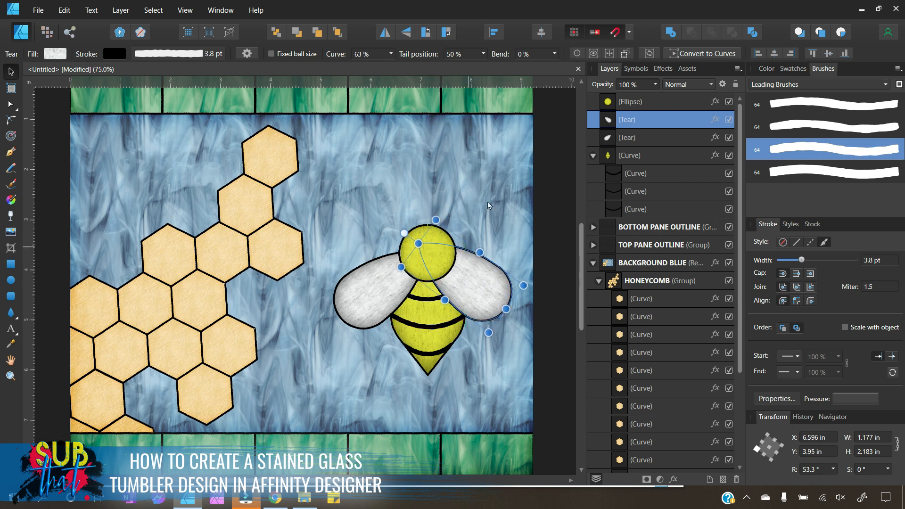
# Align the two wings vertically by their middles to the Selection Bounds, and group them.
pyautogui.keyDown('shift'); pyautogui.click(626, 137); pyautogui.keyUp('shift')
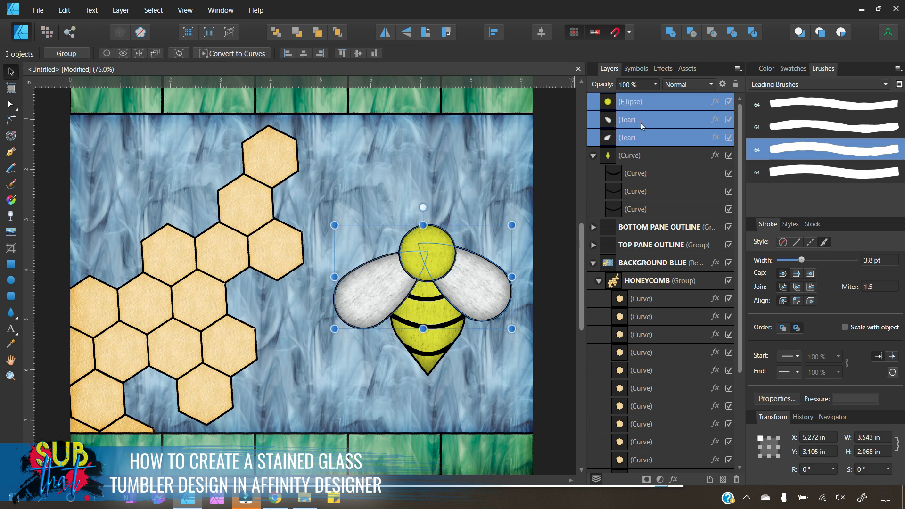
pyautogui.click(633, 121)
pyautogui.keyDown('shift'); pyautogui.click(630, 137); pyautogui.keyUp('shift')
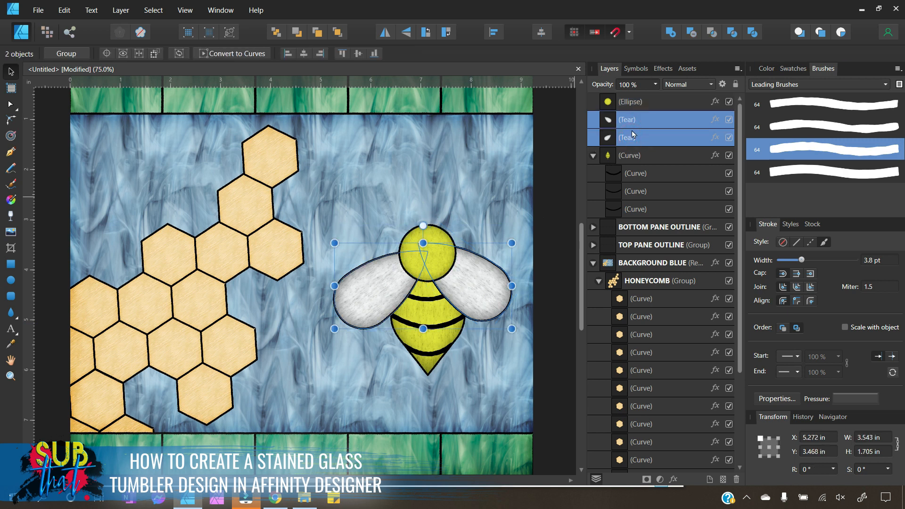
pyautogui.click(494, 32)
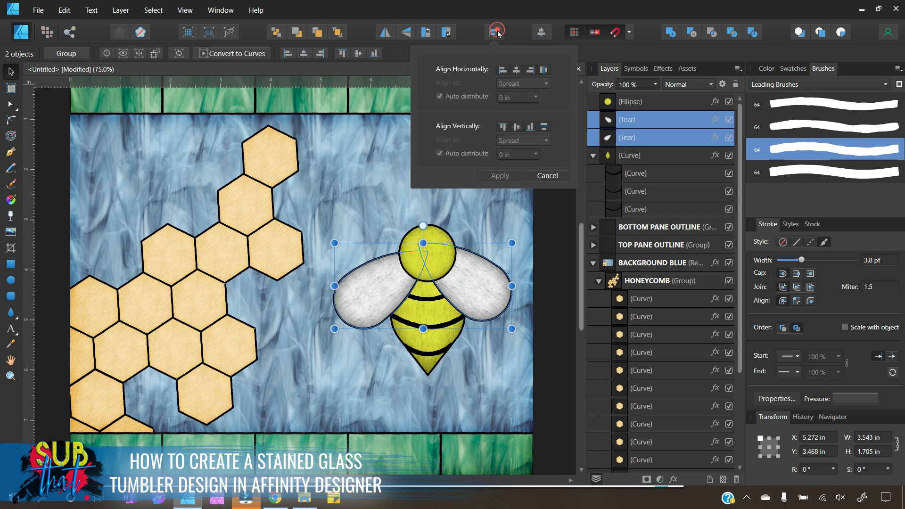
pyautogui.click(516, 127)
pyautogui.click(536, 139)
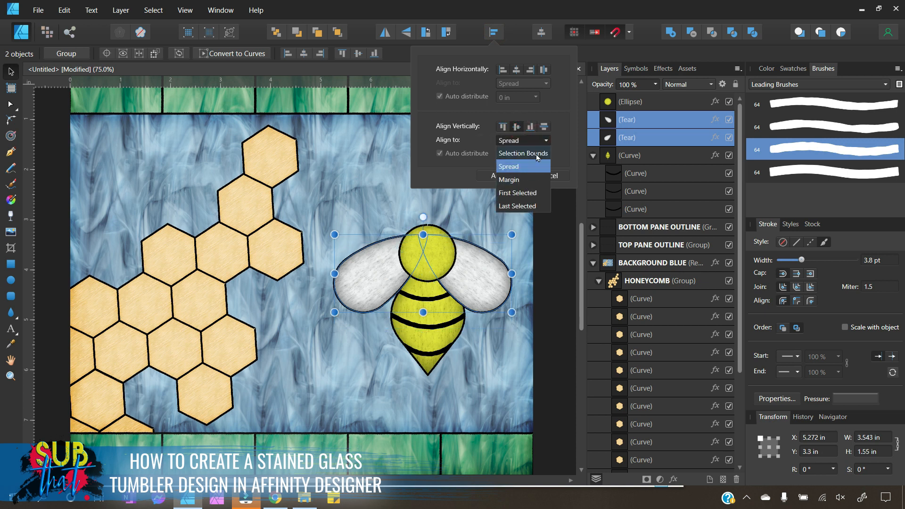
pyautogui.click(536, 154)
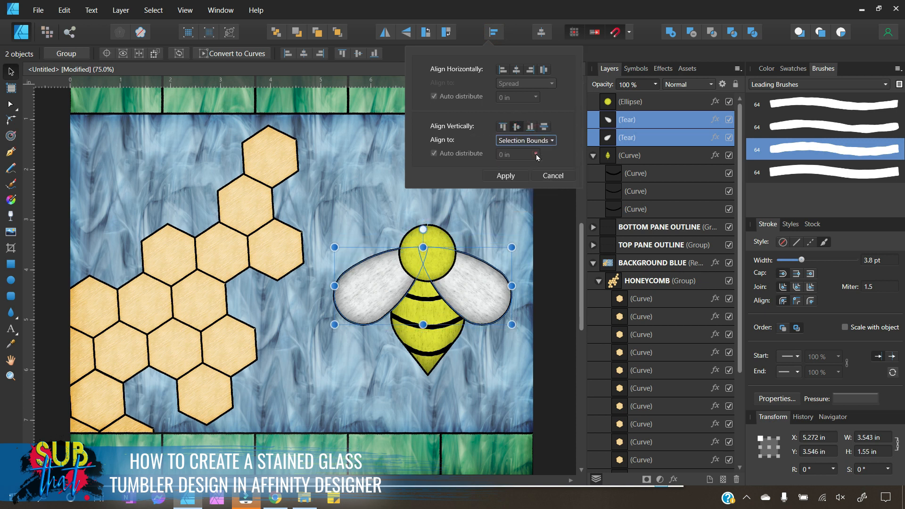
pyautogui.click(502, 177)
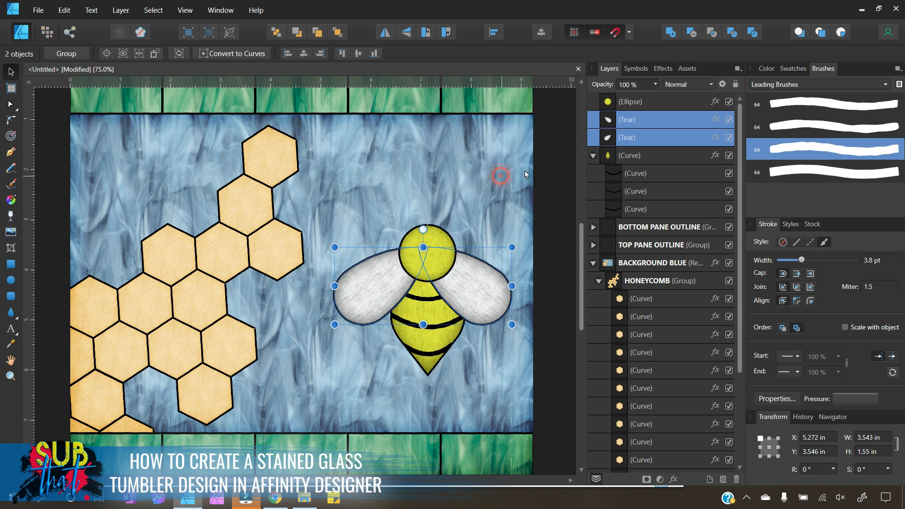
pyautogui.rightClick(626, 122)
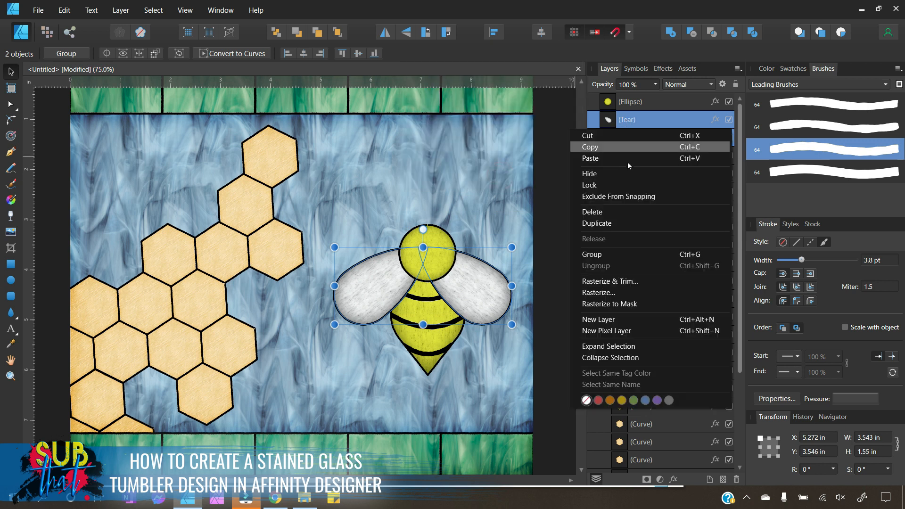
pyautogui.click(618, 256)
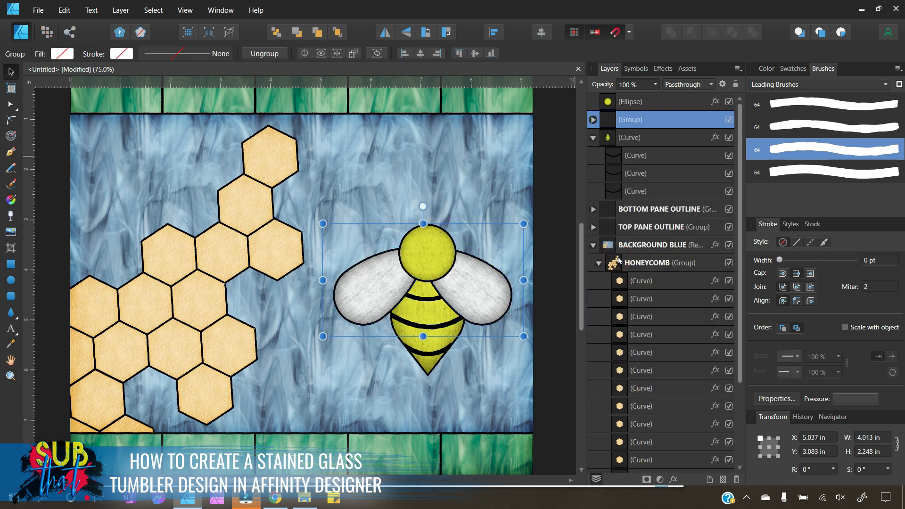
# Centre the head ellipse, wing group and body curve horizontally on one another, and deselect them.
pyautogui.click(634, 103)
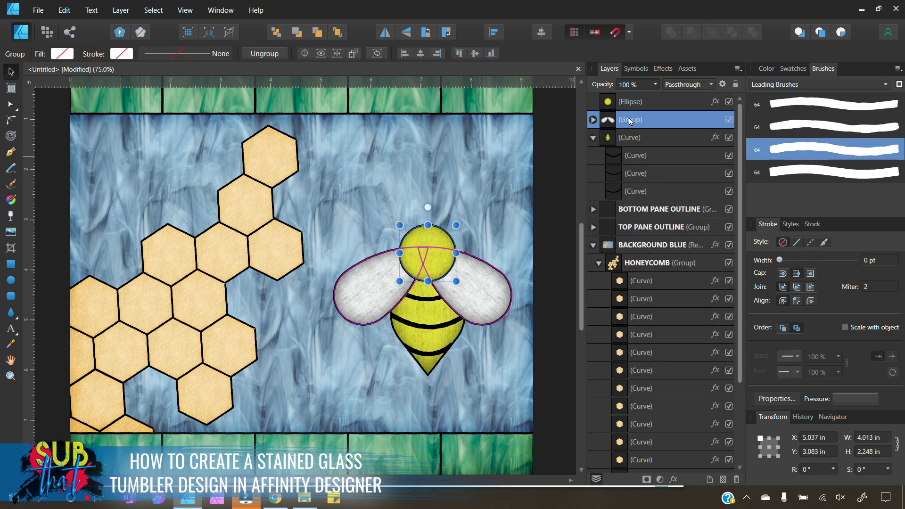
pyautogui.click(593, 138)
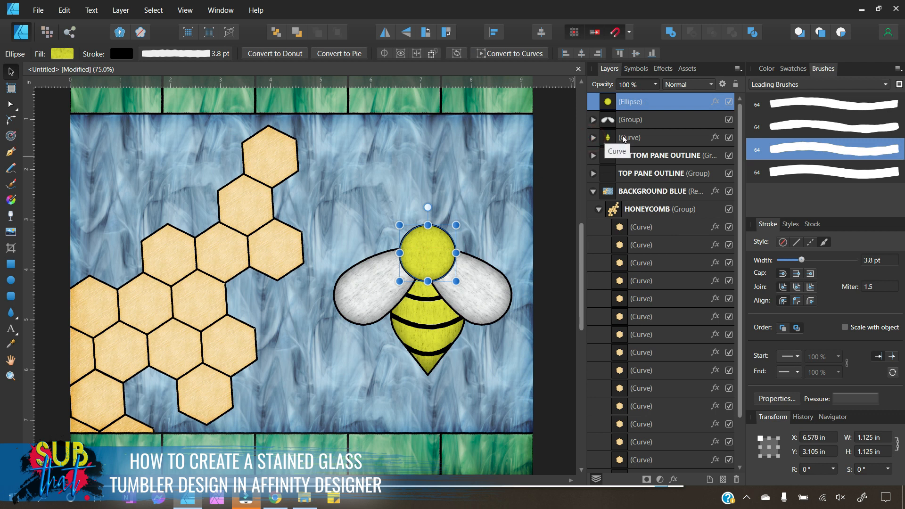
pyautogui.keyDown('shift'); pyautogui.click(622, 138); pyautogui.keyUp('shift')
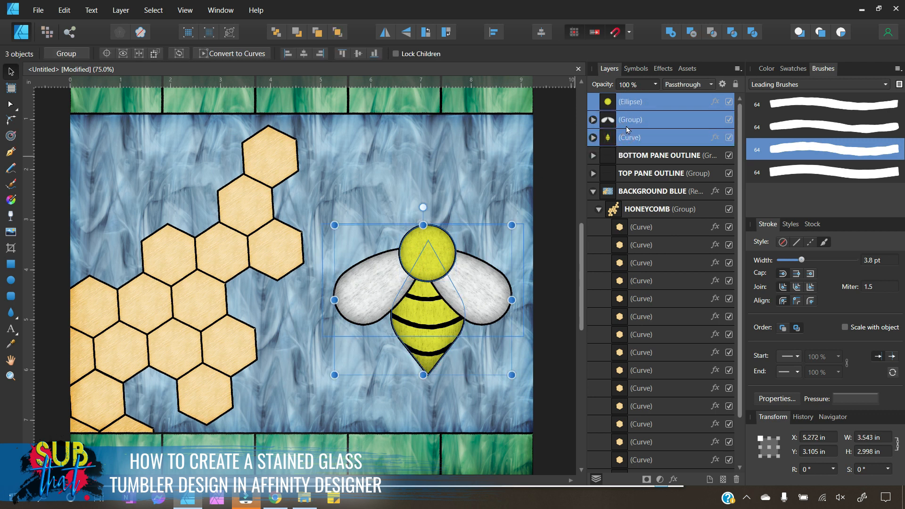
pyautogui.click(545, 31)
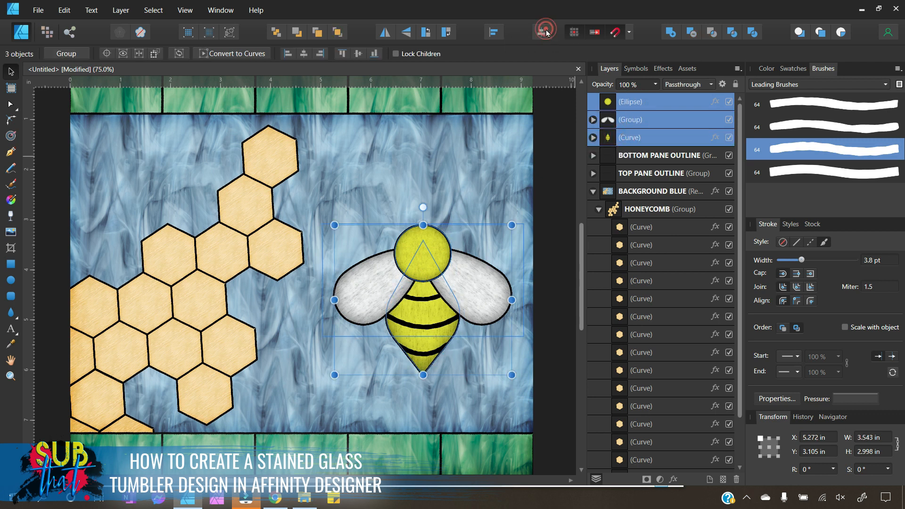
pyautogui.click(549, 388)
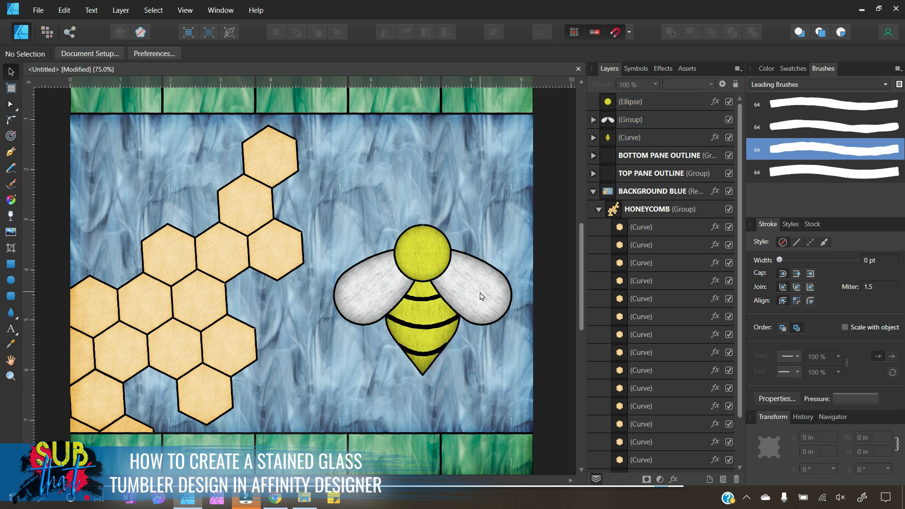
# Nudge the wing group down to a Y position of about 3.2 in so the wings sit lower behind the head, and deselect it.
pyautogui.click(481, 295)
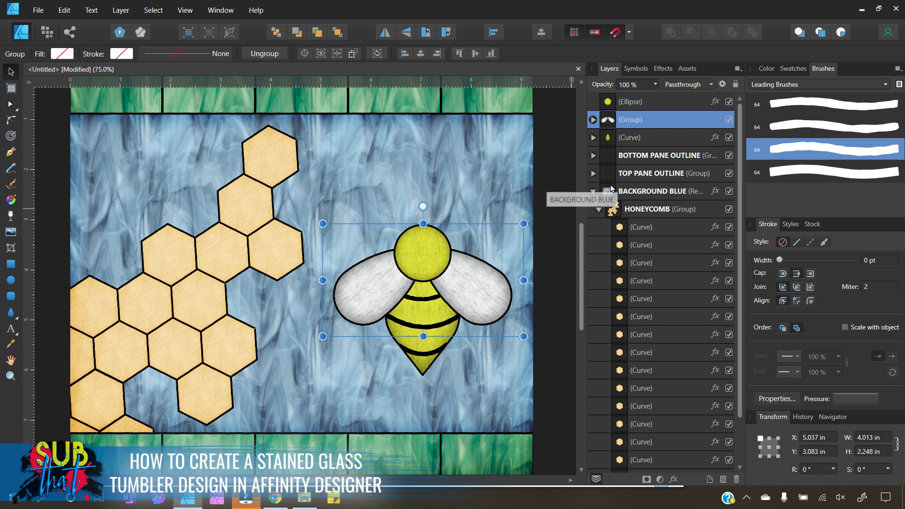
pyautogui.press('Down')
pyautogui.press('Down')
pyautogui.press('Down')
pyautogui.press('Down')
pyautogui.press('Down')
pyautogui.press('Down')
pyautogui.press('Down')
pyautogui.press('Down')
pyautogui.press('Down')
pyautogui.press('Down')
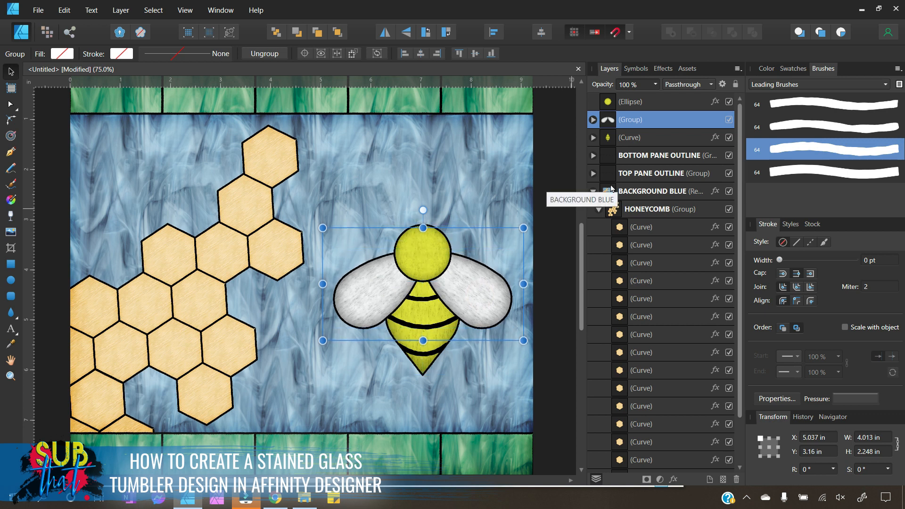
pyautogui.press('Down')
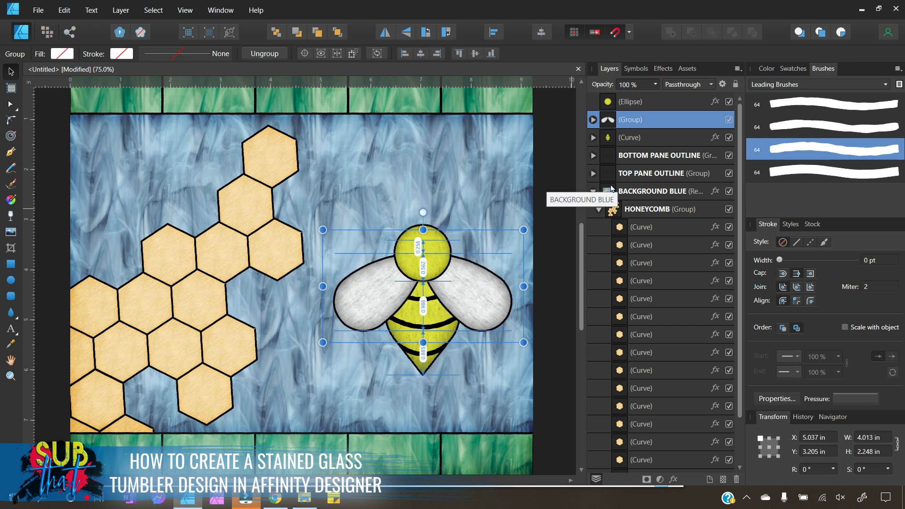
pyautogui.click(593, 119)
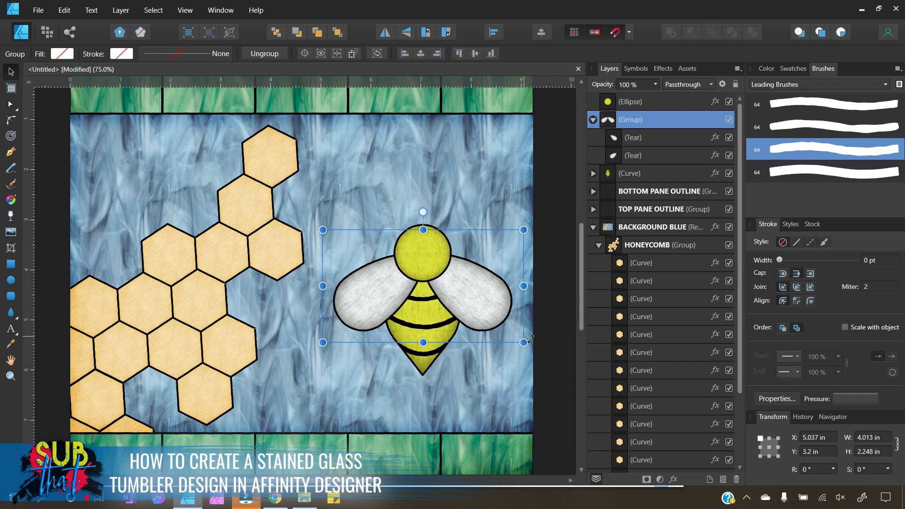
pyautogui.click(548, 348)
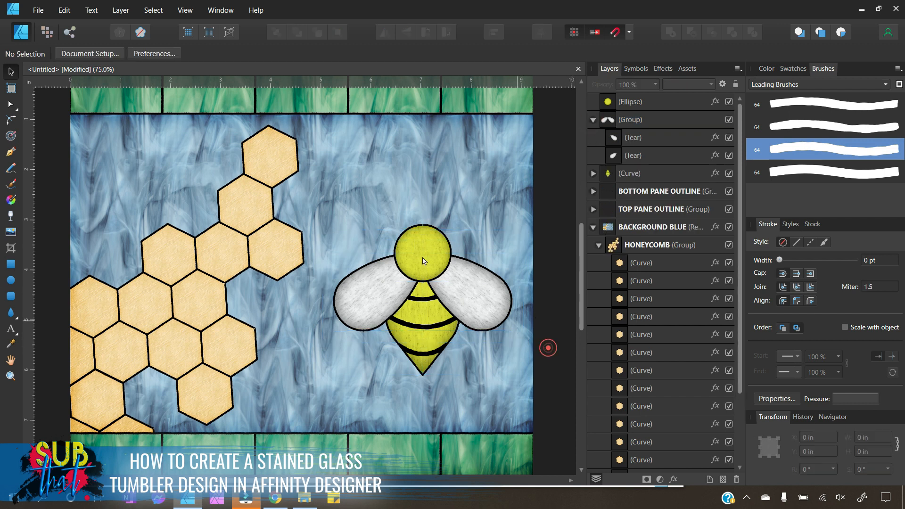
# Enlarge the body to about 1.67 × 2.98 in, and set the head's width to 1.5 in and raise it above the wings.
pyautogui.click(438, 329)
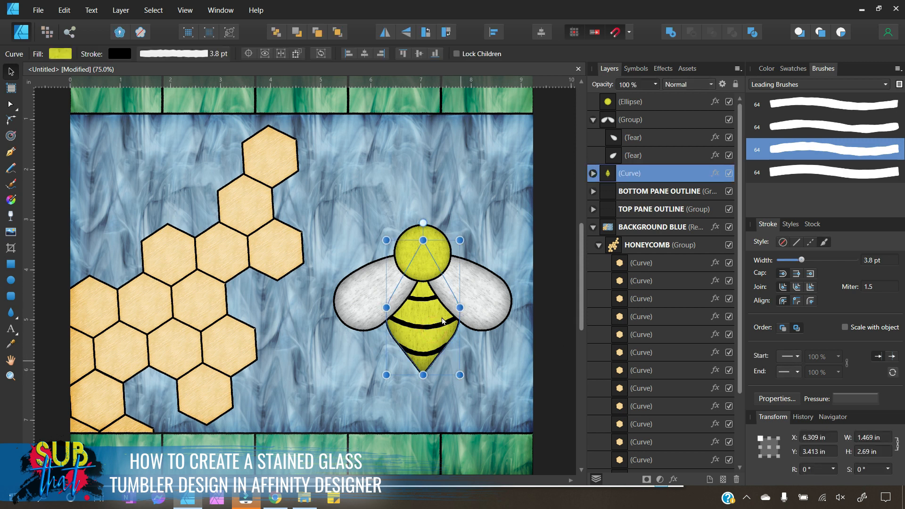
pyautogui.moveTo(459, 375); pyautogui.dragTo(469, 389)
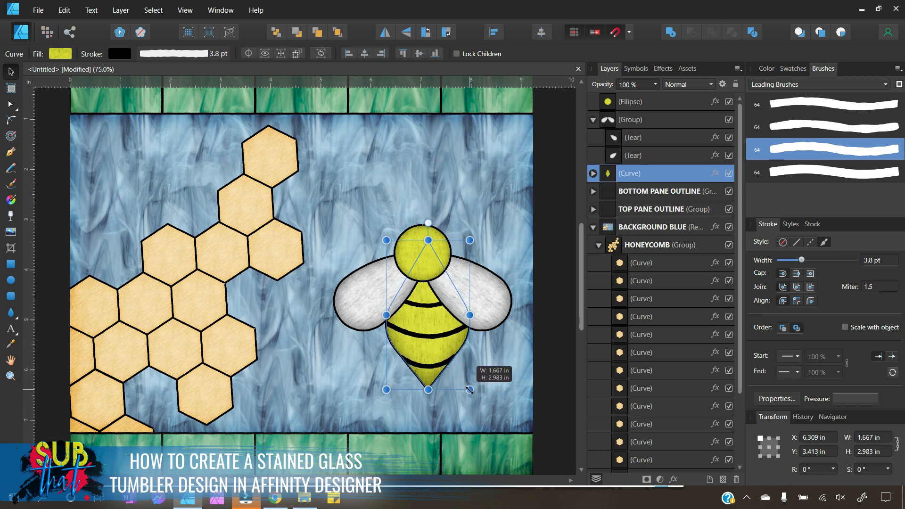
pyautogui.click(438, 240)
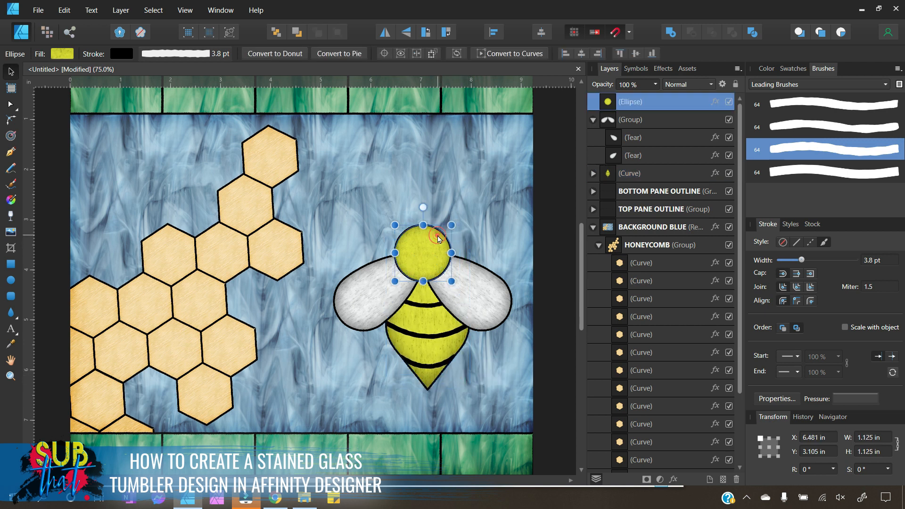
pyautogui.click(871, 438)
pyautogui.write('1.5')
pyautogui.press('Return')
pyautogui.moveTo(427, 271); pyautogui.dragTo(420, 245)
# Recentre the resized head and body horizontally with the wings, and deselect the bee.
pyautogui.moveTo(573, 417); pyautogui.dragTo(305, 150)
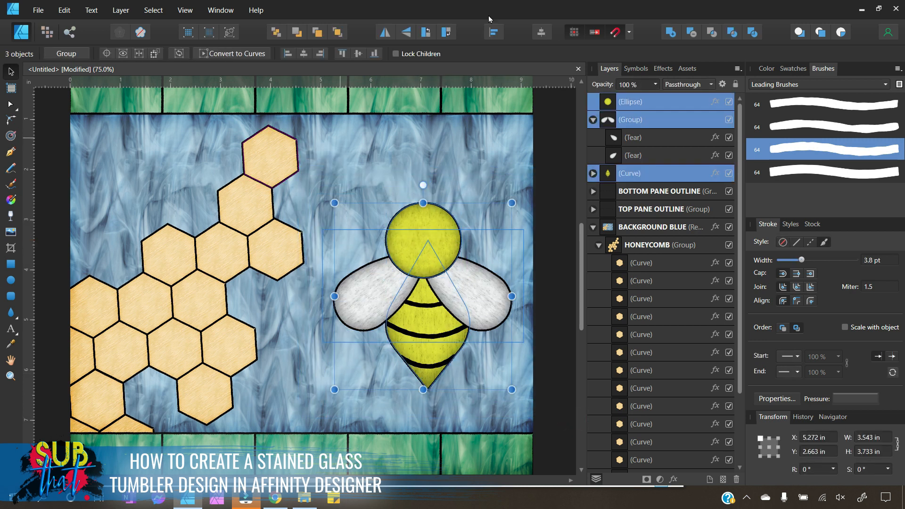
pyautogui.click(541, 35)
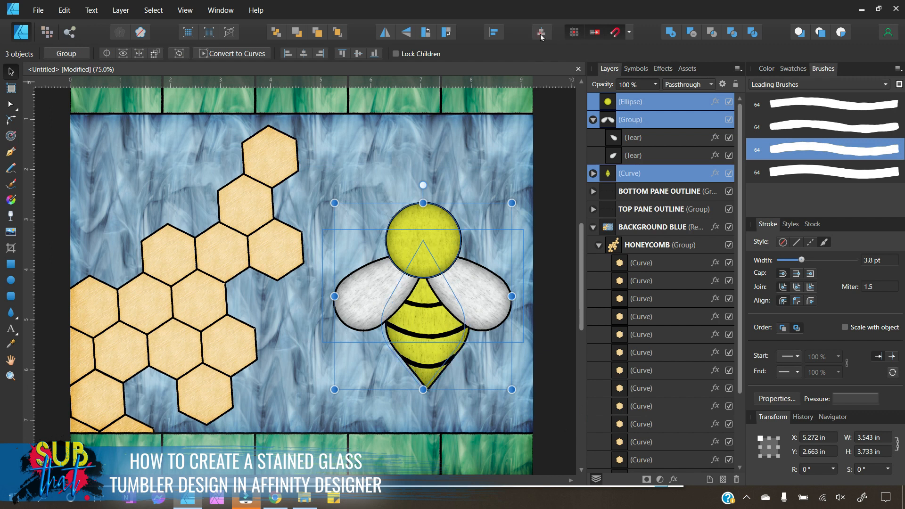
pyautogui.click(555, 366)
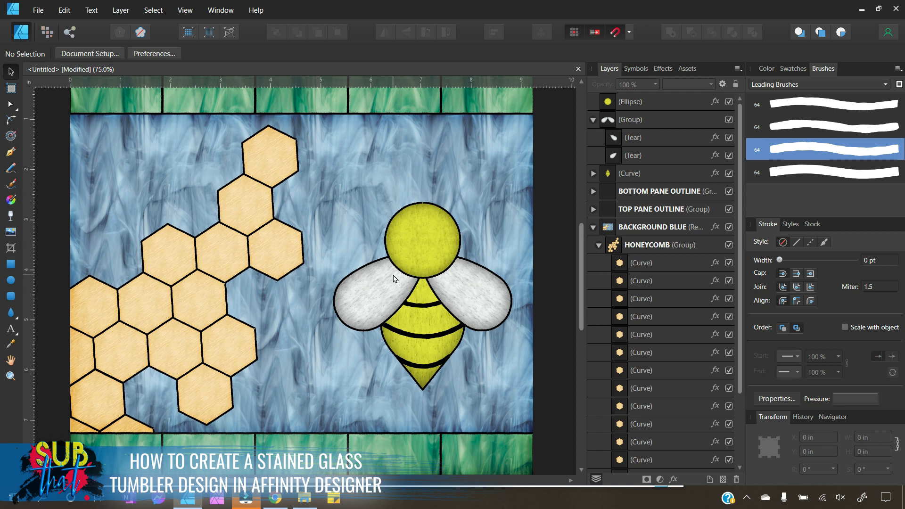
# Draw a thin teardrop about 0.15 × 0.92 in above the head as an antenna and fill it with black.
pyautogui.click(10, 312)
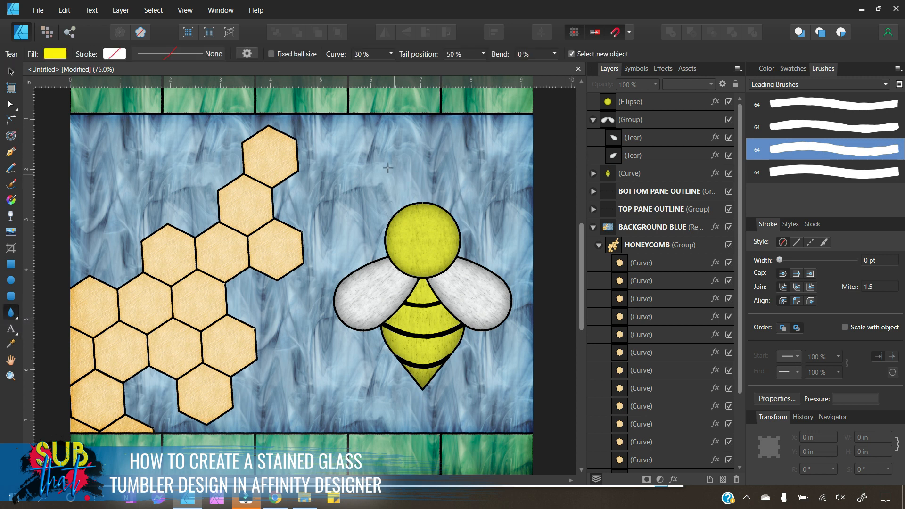
pyautogui.moveTo(384, 158); pyautogui.dragTo(393, 203)
pyautogui.click(763, 69)
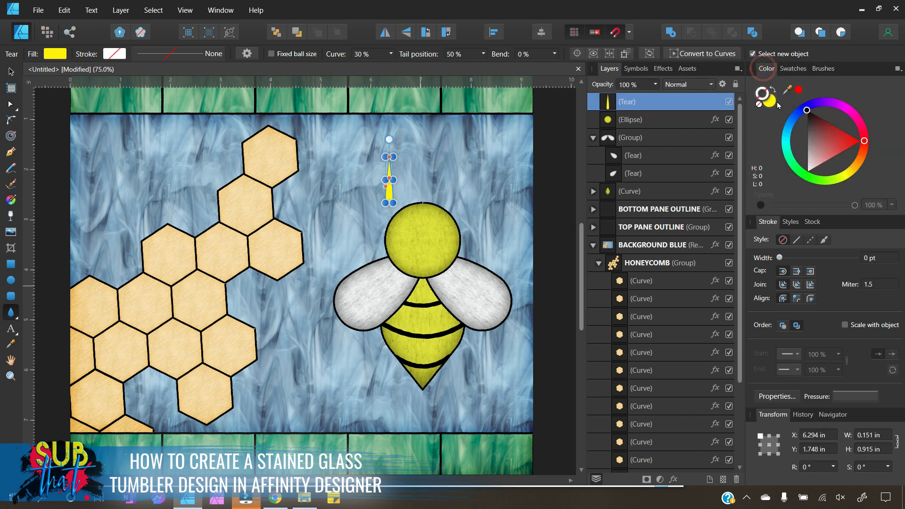
pyautogui.click(773, 103)
pyautogui.click(840, 109)
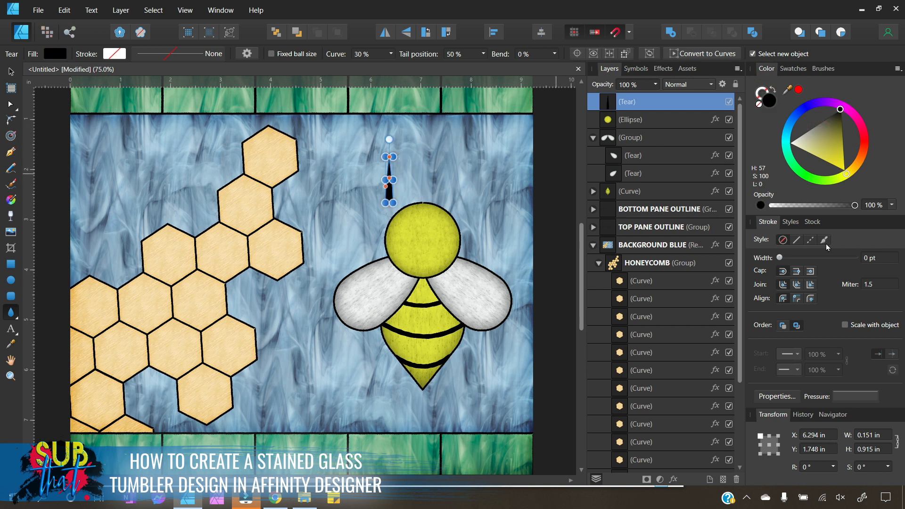
# Give the antenna a black brush stroke using the third brush in the Leading Brushes set, 3.8 pt wide.
pyautogui.click(765, 93)
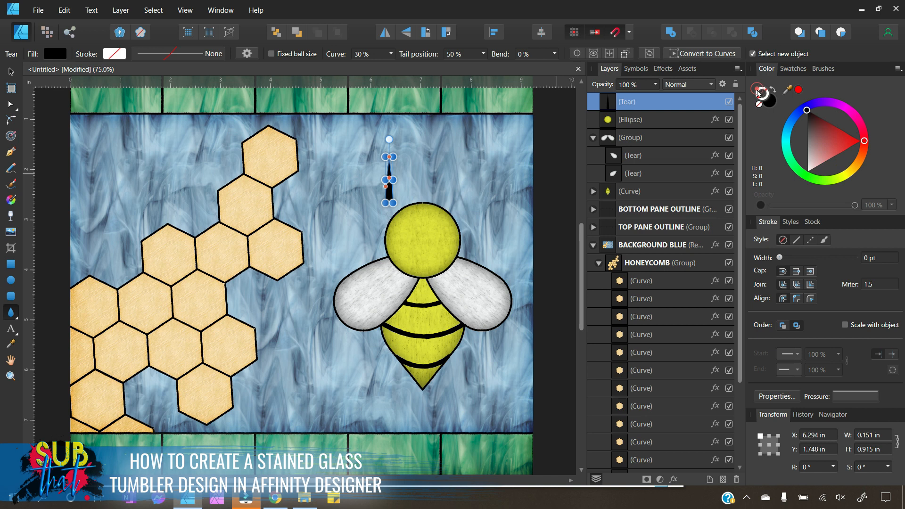
pyautogui.click(821, 128)
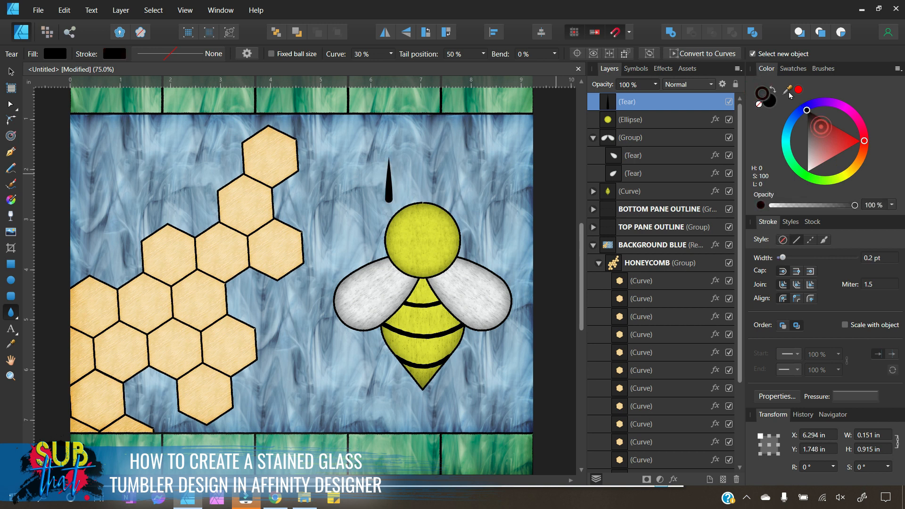
pyautogui.click(824, 242)
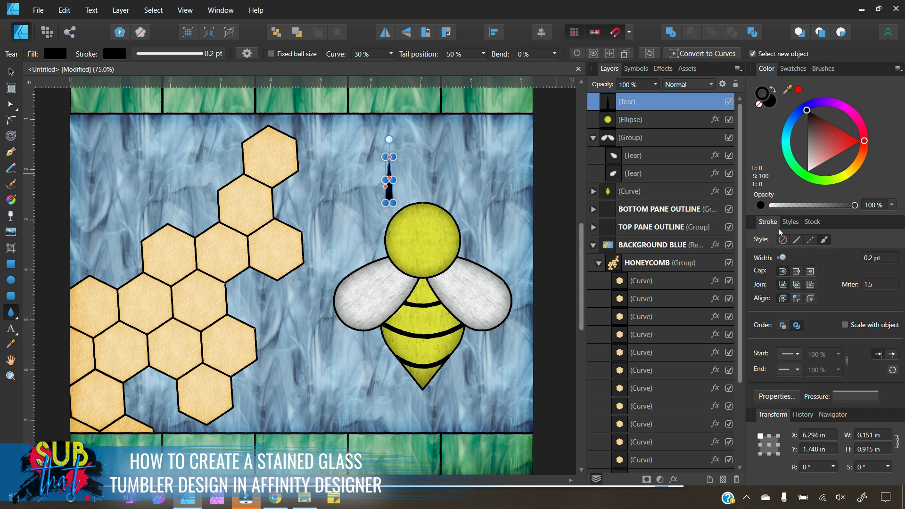
pyautogui.click(823, 68)
pyautogui.click(816, 149)
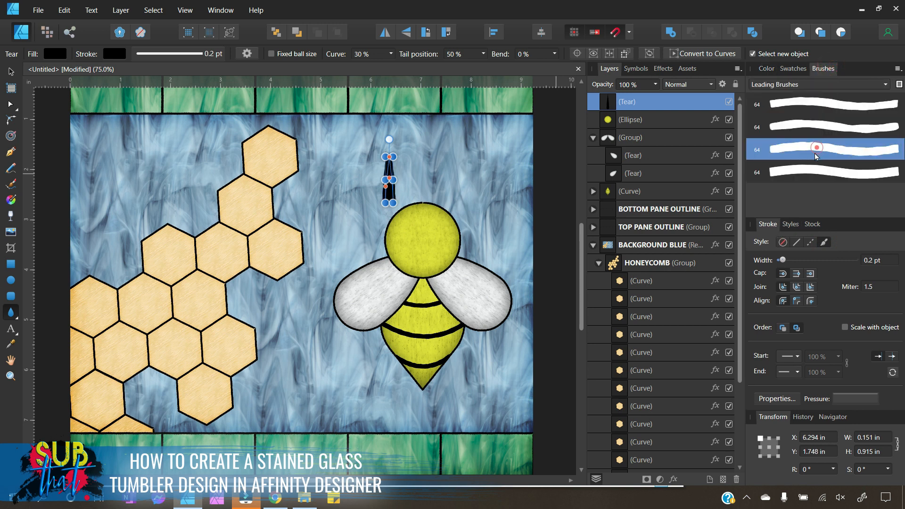
pyautogui.click(881, 260)
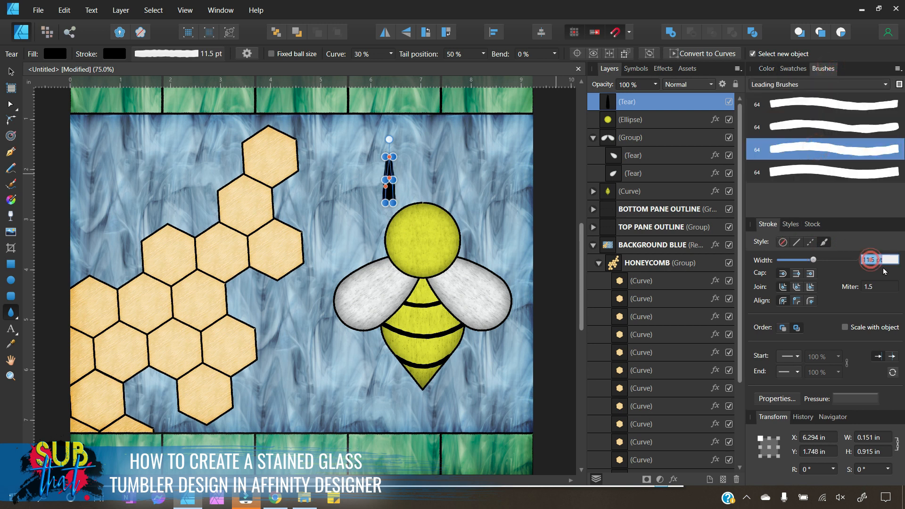
pyautogui.write('3.8')
pyautogui.press('Return')
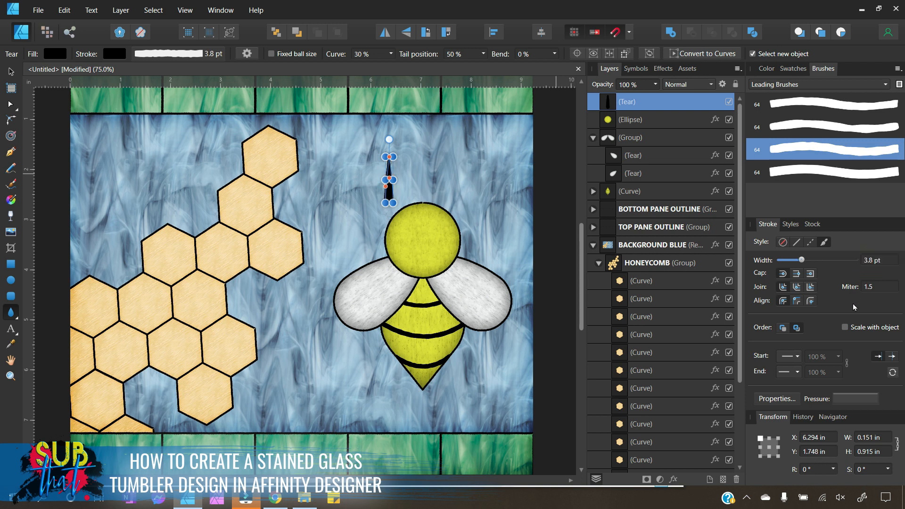
# Rotate the antenna to about -138.8° and lower it onto the head's upper left edge, then deselect it.
pyautogui.moveTo(410, 168); pyautogui.dragTo(389, 140)
pyautogui.press('v')
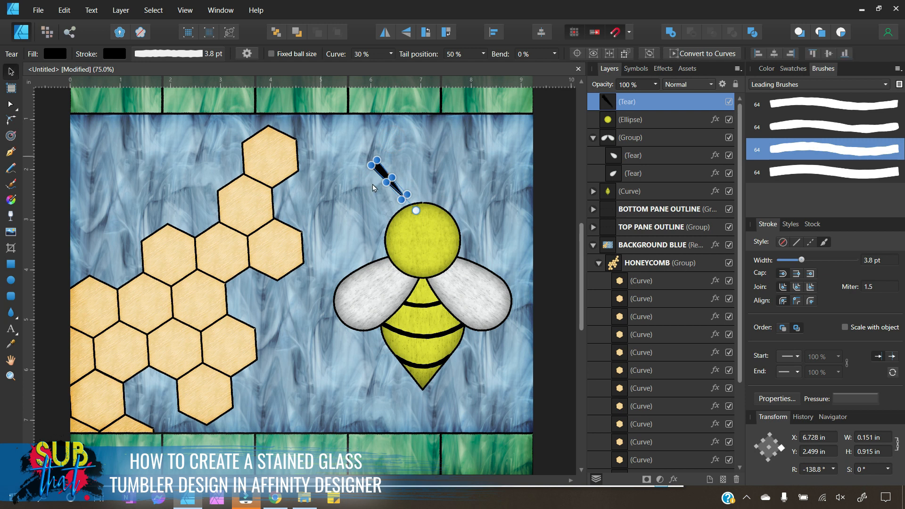
pyautogui.moveTo(386, 178); pyautogui.dragTo(389, 207)
pyautogui.click(47, 195)
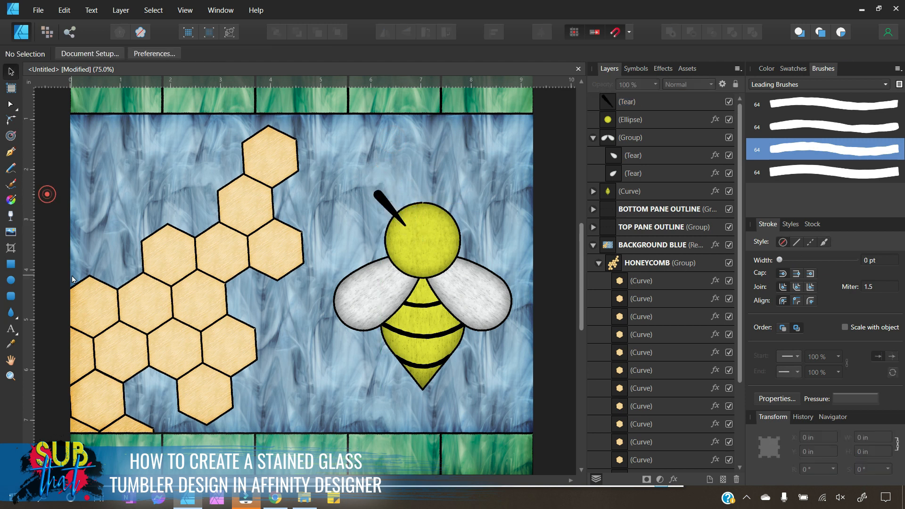
# Duplicate the antenna, tilt the copy the opposite way, and place it level with the original on the head's upper right edge.
pyautogui.click(382, 203)
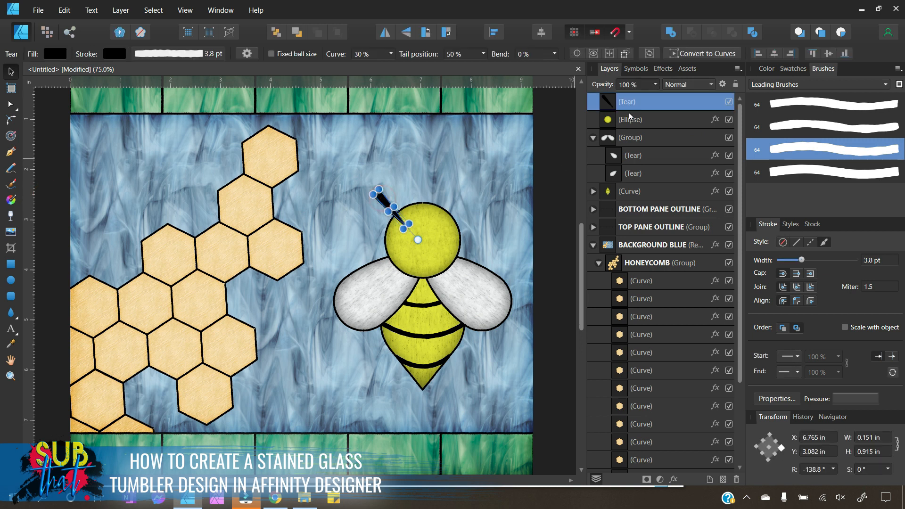
pyautogui.click(844, 420)
pyautogui.click(893, 403)
pyautogui.click(893, 403)
pyautogui.moveTo(572, 289); pyautogui.dragTo(359, 342)
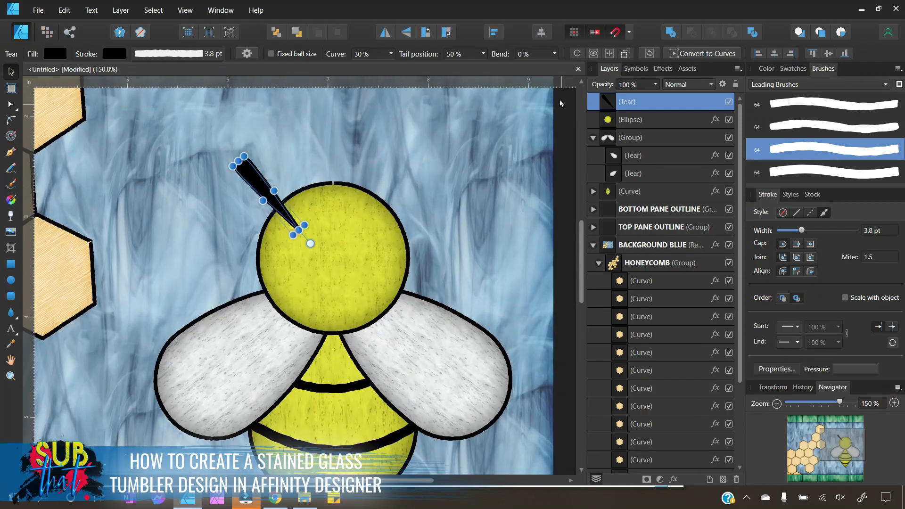
pyautogui.rightClick(615, 102)
pyautogui.click(539, 205)
pyautogui.moveTo(310, 243); pyautogui.dragTo(385, 212)
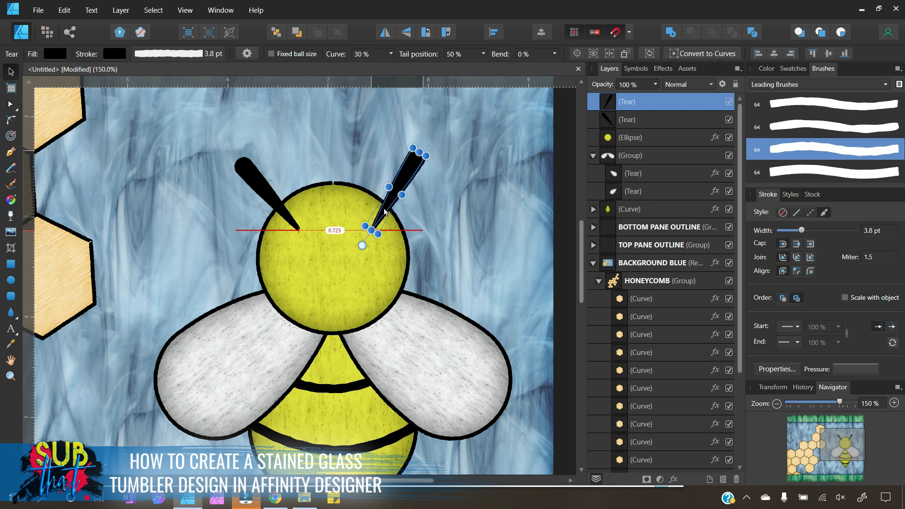
pyautogui.moveTo(384, 212); pyautogui.dragTo(385, 212)
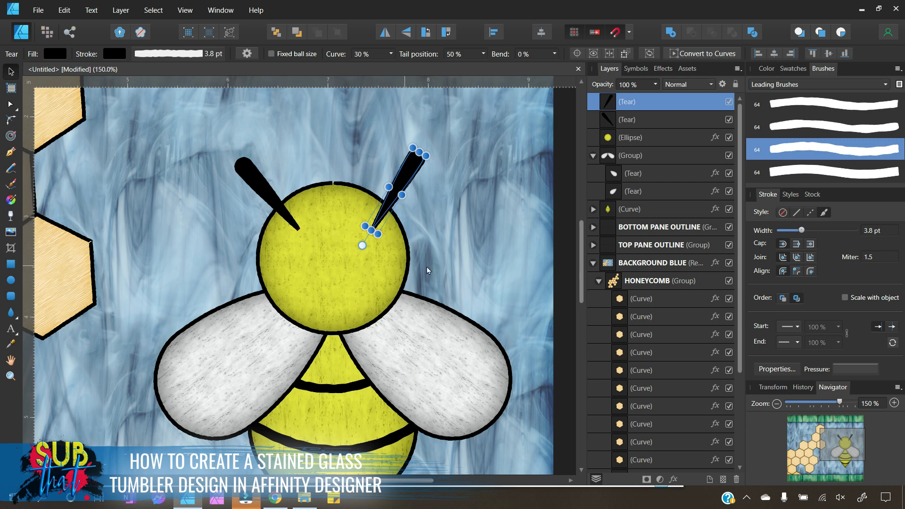
# Move the yellow head ellipse above both antennae in the layer order and name it HEAD.
pyautogui.keyDown('shift'); pyautogui.click(636, 121); pyautogui.keyUp('shift')
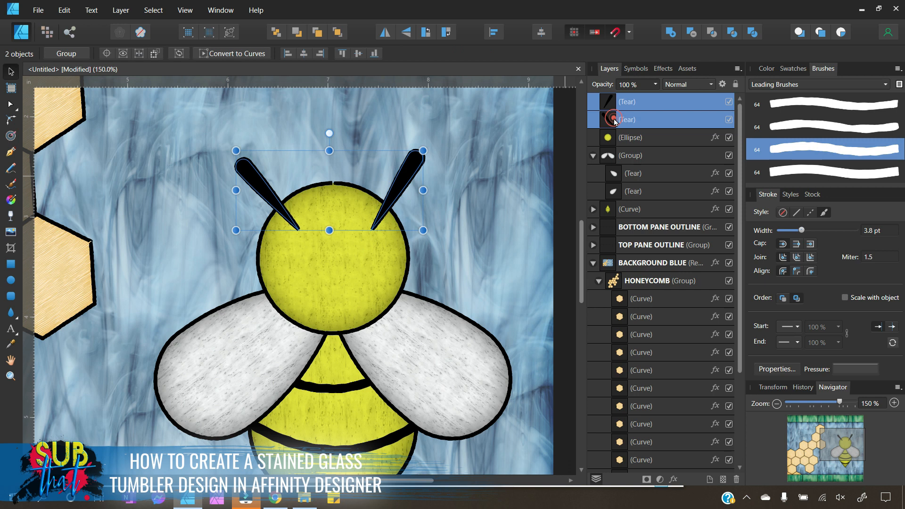
pyautogui.moveTo(607, 126); pyautogui.dragTo(602, 150)
pyautogui.moveTo(594, 150); pyautogui.dragTo(639, 104)
pyautogui.doubleClick(639, 104)
pyautogui.write('HEAD')
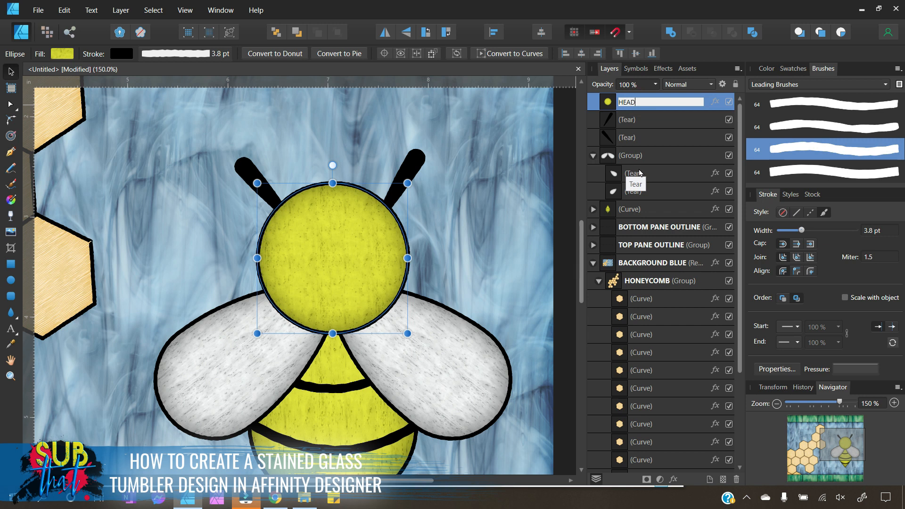
pyautogui.press('Return')
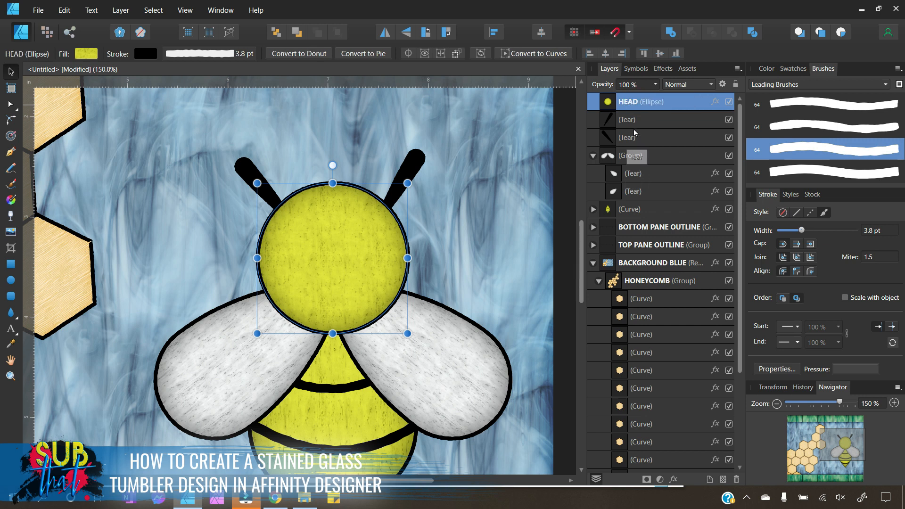
# Rename both black teardrop layers as ANTENNA.
pyautogui.doubleClick(632, 121)
pyautogui.write('AN')
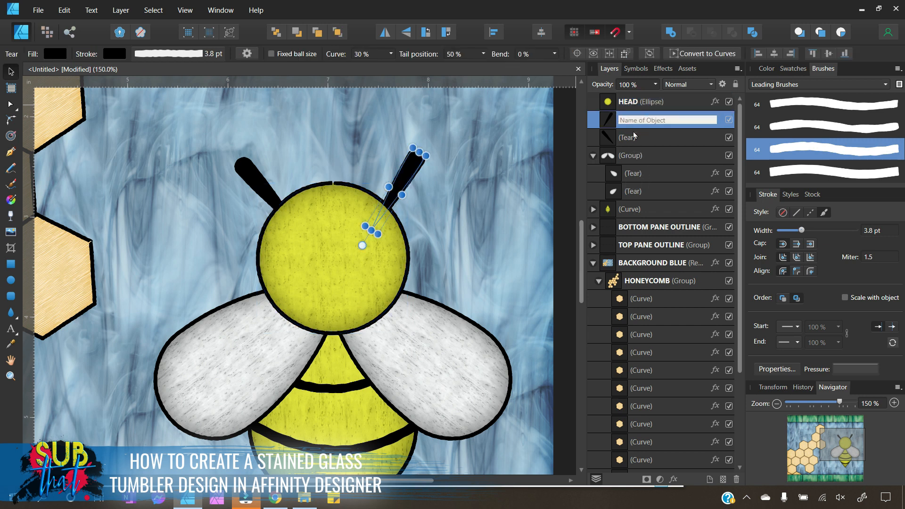
pyautogui.write('TENNA')
pyautogui.press('Return')
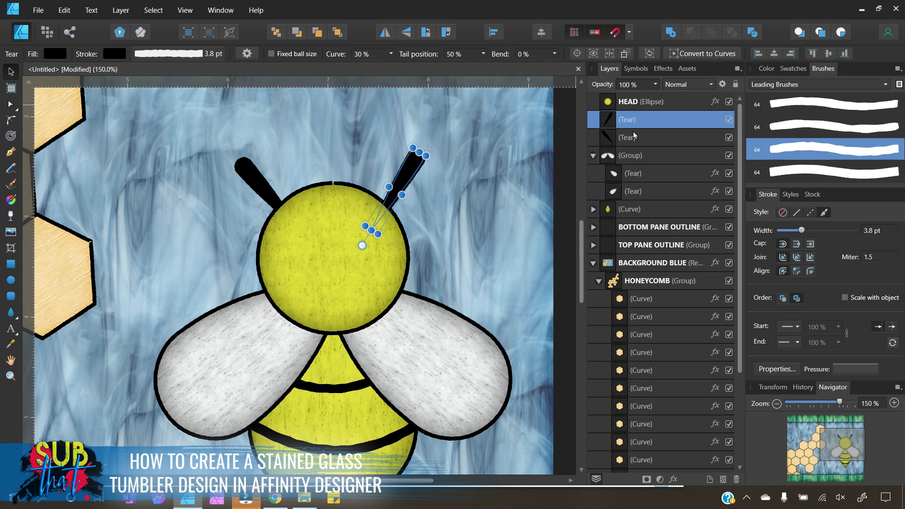
pyautogui.click(635, 139)
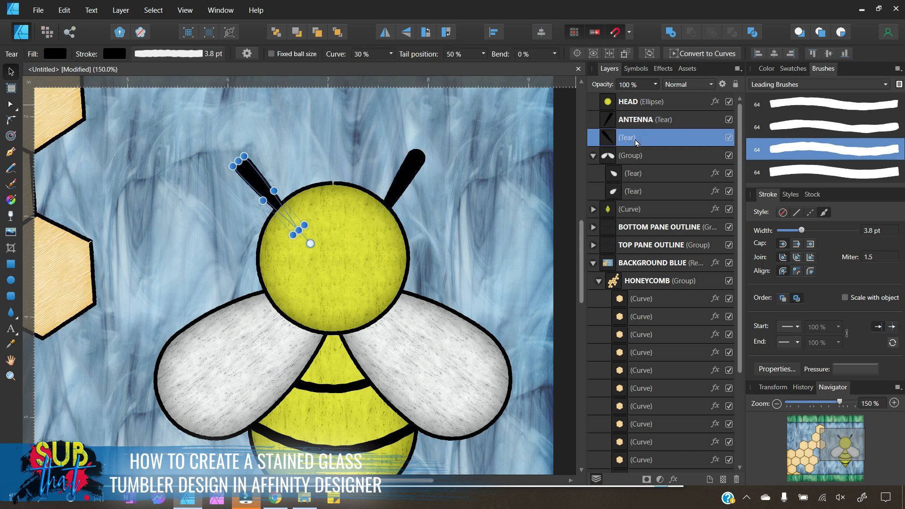
pyautogui.doubleClick(634, 140)
pyautogui.write('ANT')
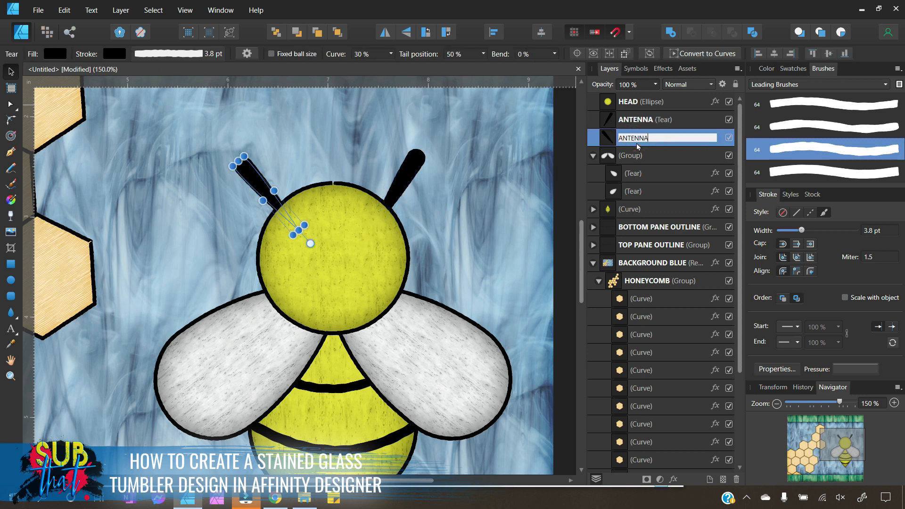
pyautogui.write('ENNA')
pyautogui.press('Return')
# Rename the wing group as WINGS and the striped body curve as BODY.
pyautogui.click(640, 156)
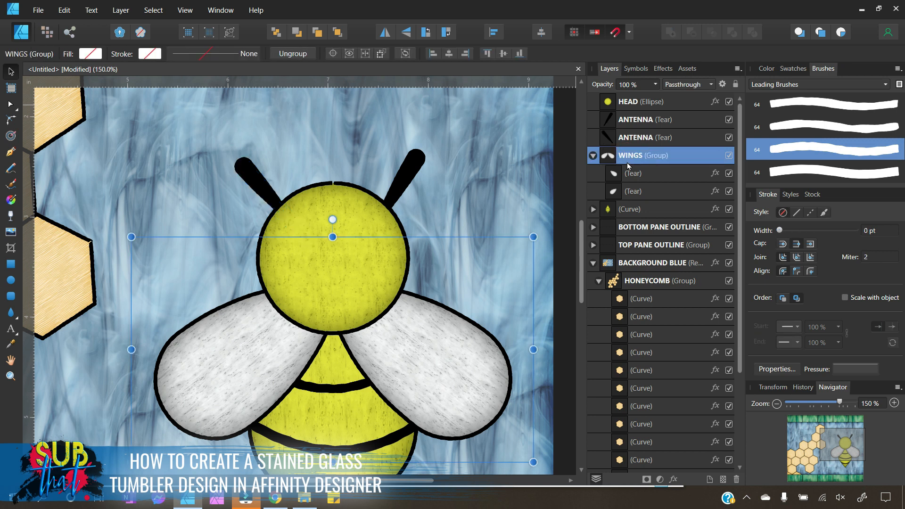
pyautogui.doubleClick(636, 208)
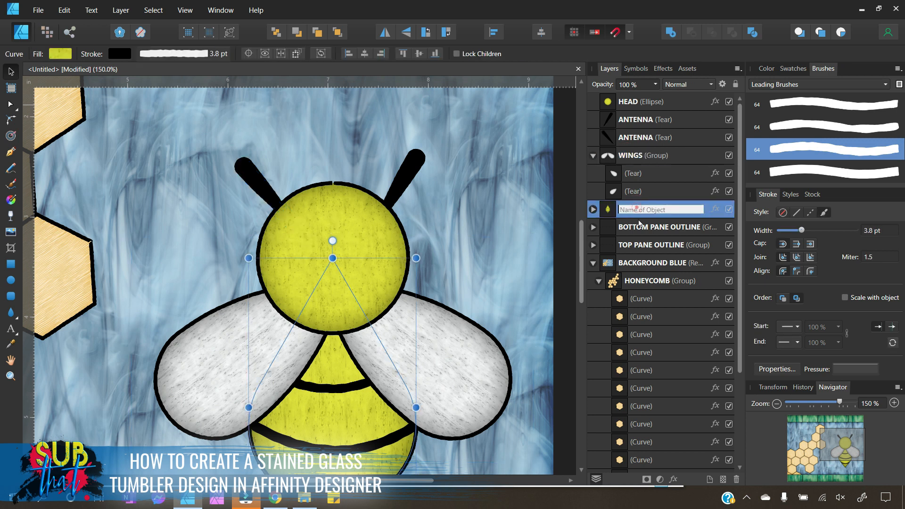
pyautogui.write('BODY')
pyautogui.press('Return')
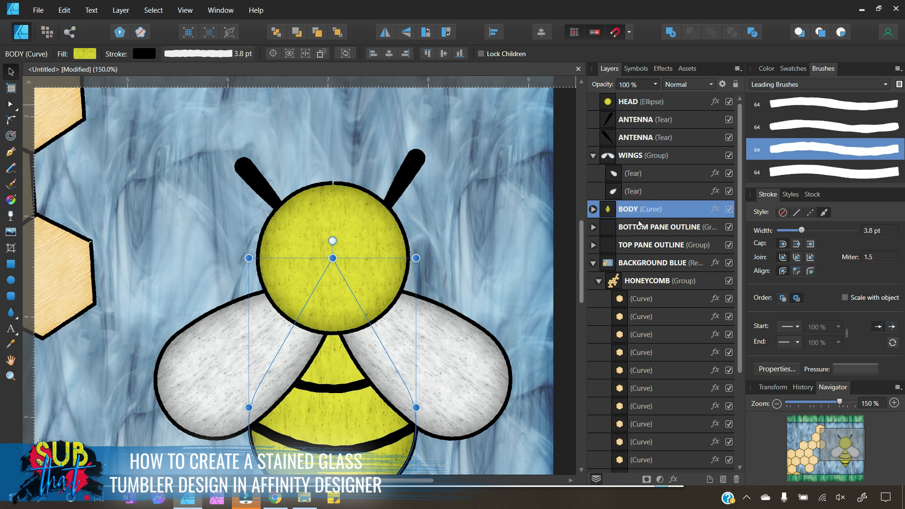
# Group the head, both antennae, the wings and the body, and name the group BEE.
pyautogui.click(636, 104)
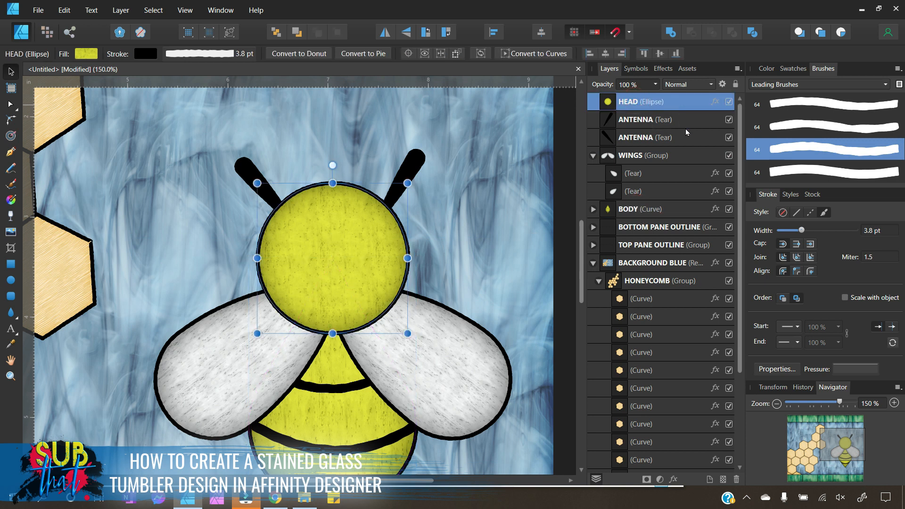
pyautogui.keyDown('shift'); pyautogui.click(637, 213); pyautogui.keyUp('shift')
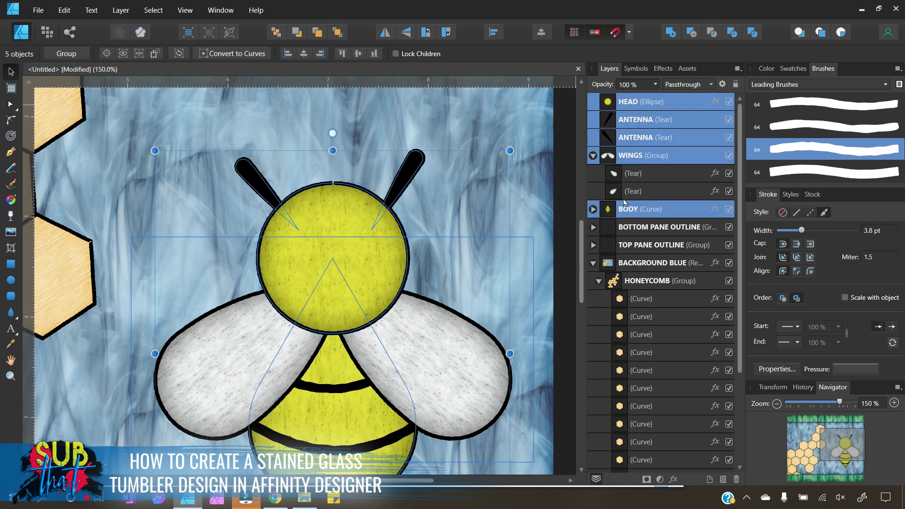
pyautogui.rightClick(627, 211)
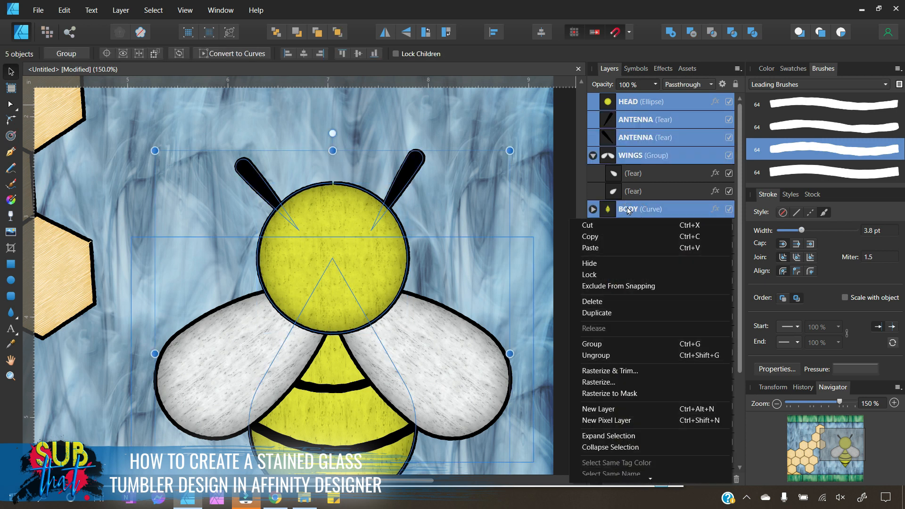
pyautogui.click(612, 340)
pyautogui.doubleClick(631, 103)
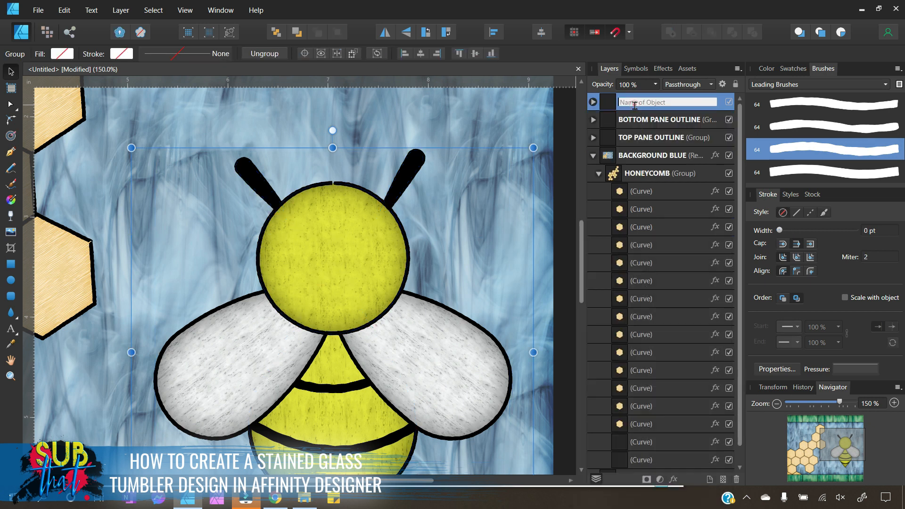
pyautogui.write('BEE')
pyautogui.press('Return')
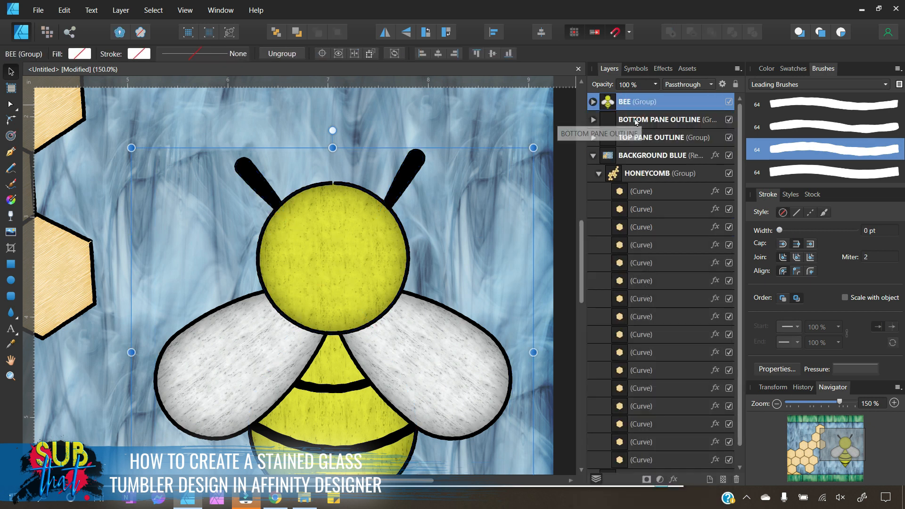
# Rotate the bee group to about 55° so its head faces the honeycomb, and move it slightly up and left.
pyautogui.click(776, 404)
pyautogui.click(775, 403)
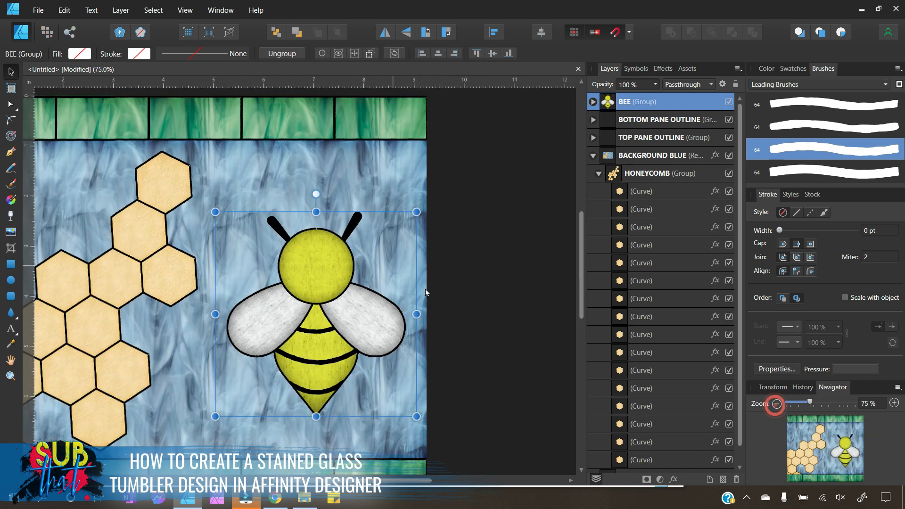
pyautogui.moveTo(317, 193); pyautogui.dragTo(217, 245)
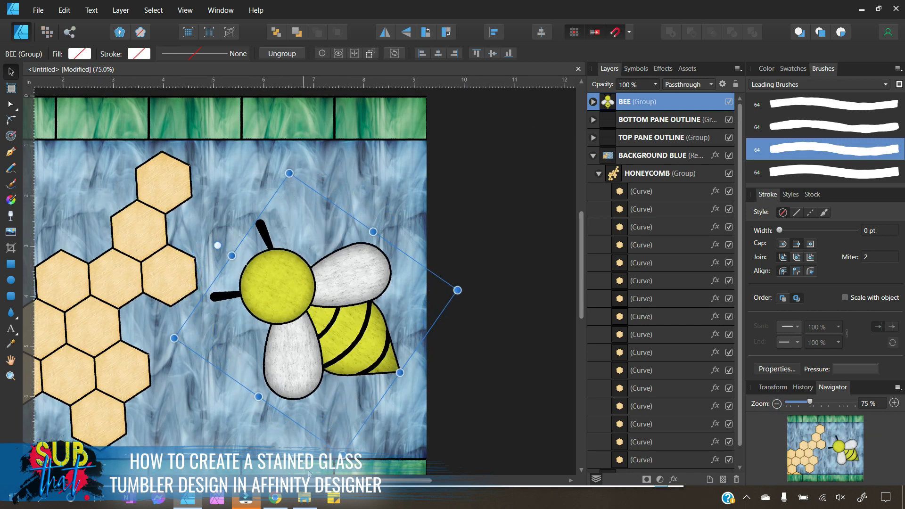
pyautogui.moveTo(325, 480); pyautogui.dragTo(288, 481)
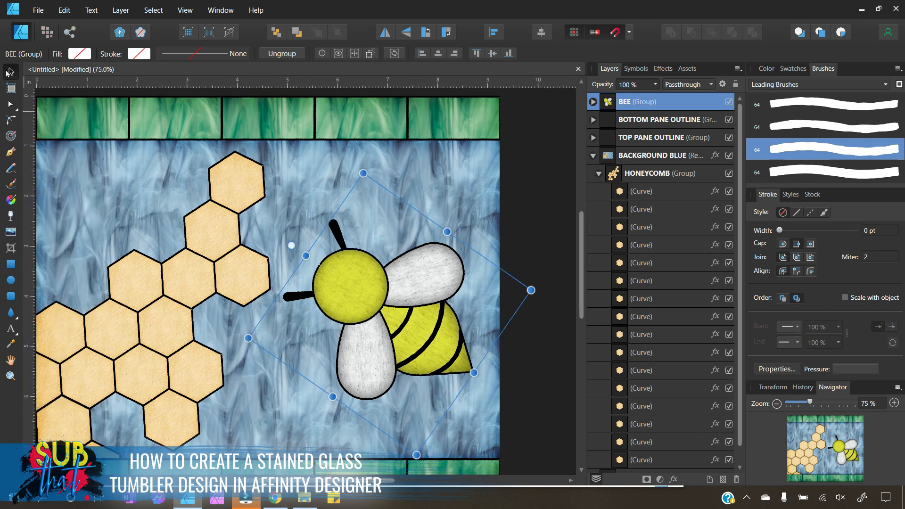
pyautogui.moveTo(390, 298); pyautogui.dragTo(380, 265)
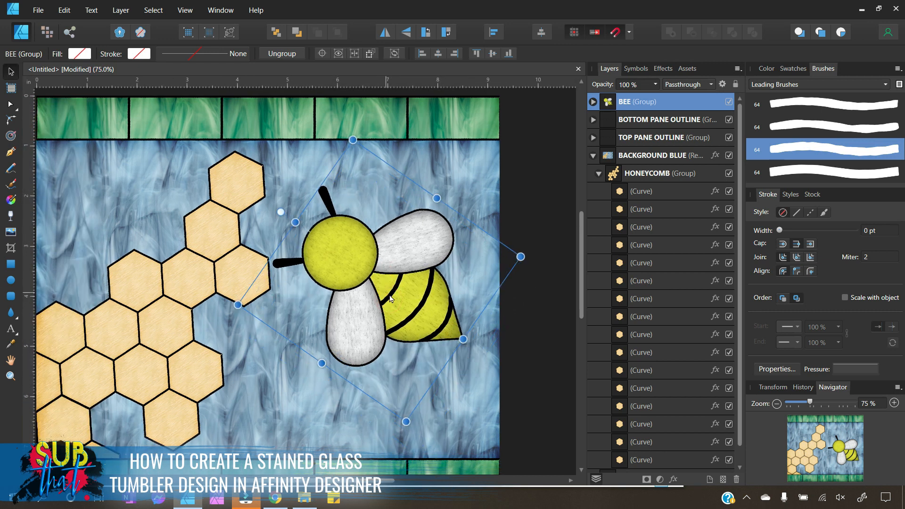
# Set the bee group's width to 3 in with proportional height, and move it clear of the honeycomb to about X 4.81, Y 3.78 in.
pyautogui.click(773, 387)
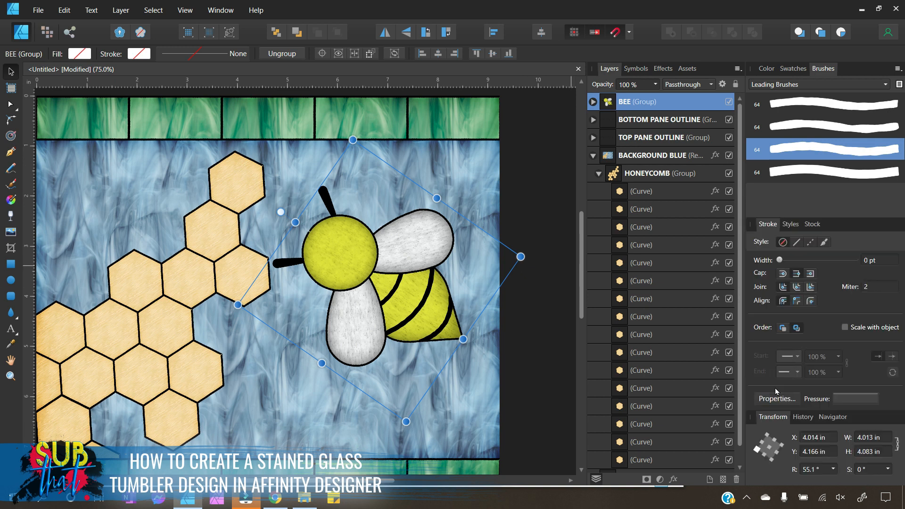
pyautogui.click(872, 436)
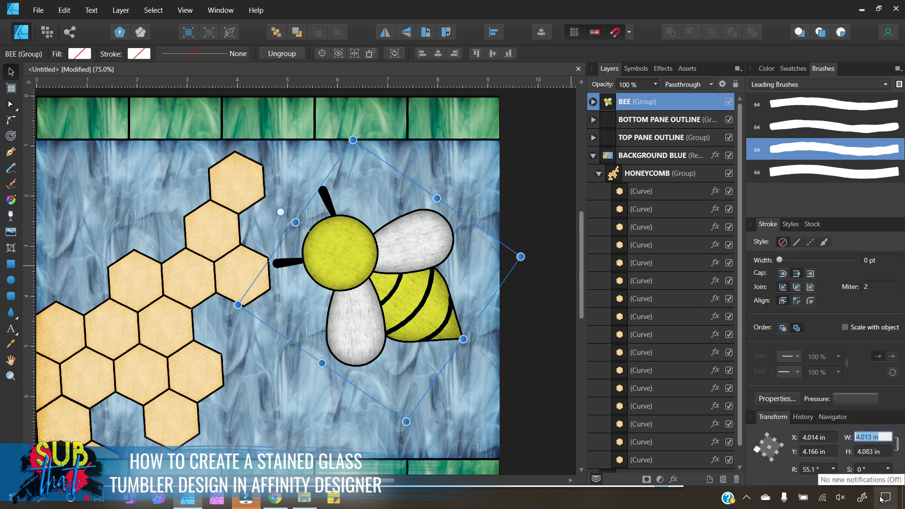
pyautogui.write('3')
pyautogui.press('Return')
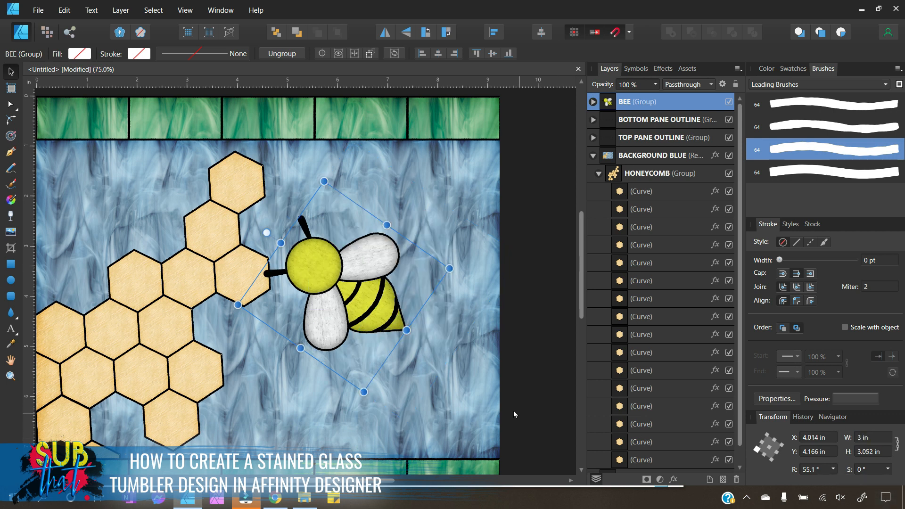
pyautogui.moveTo(353, 314); pyautogui.dragTo(391, 294)
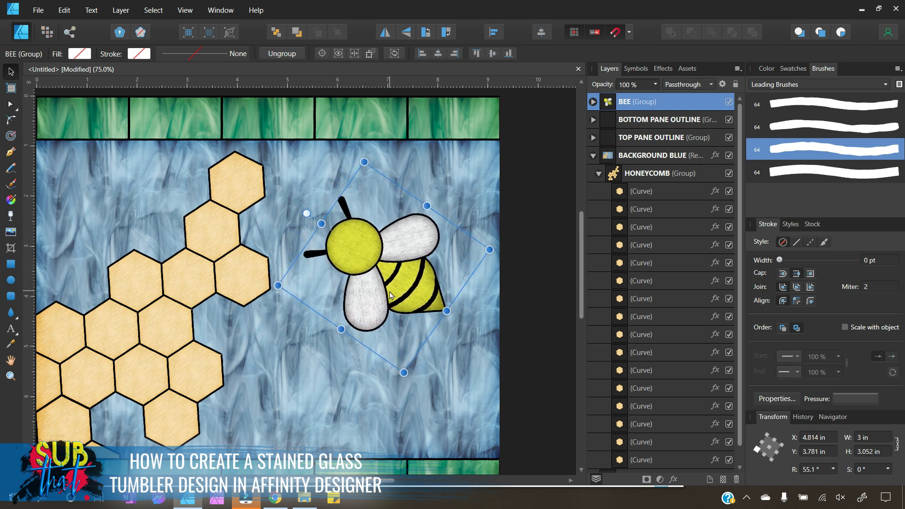
# Turn on stroke scaling with the object and shrink the bee group proportionally to about 2.91 in wide.
pyautogui.click(845, 327)
pyautogui.moveTo(403, 373)
pyautogui.mouseDown()
pyautogui.moveTo(402, 397)
pyautogui.moveTo(390, 376)
pyautogui.moveTo(400, 389)
pyautogui.moveTo(400, 367)
pyautogui.mouseUp()
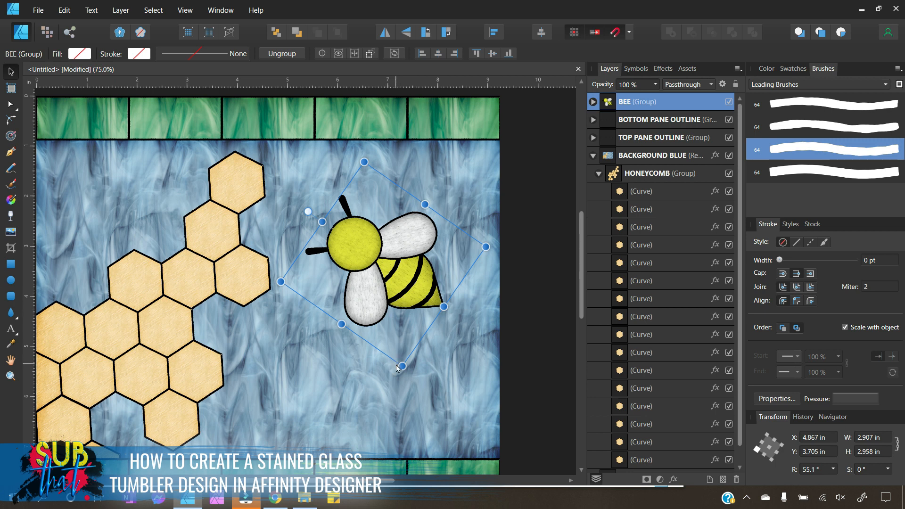
# Rotate the bee group to about -26° so its head faces away from the honeycomb, reposition it in the blue pane and deselect it.
pyautogui.moveTo(307, 212); pyautogui.dragTo(335, 185)
pyautogui.moveTo(385, 274); pyautogui.dragTo(377, 269)
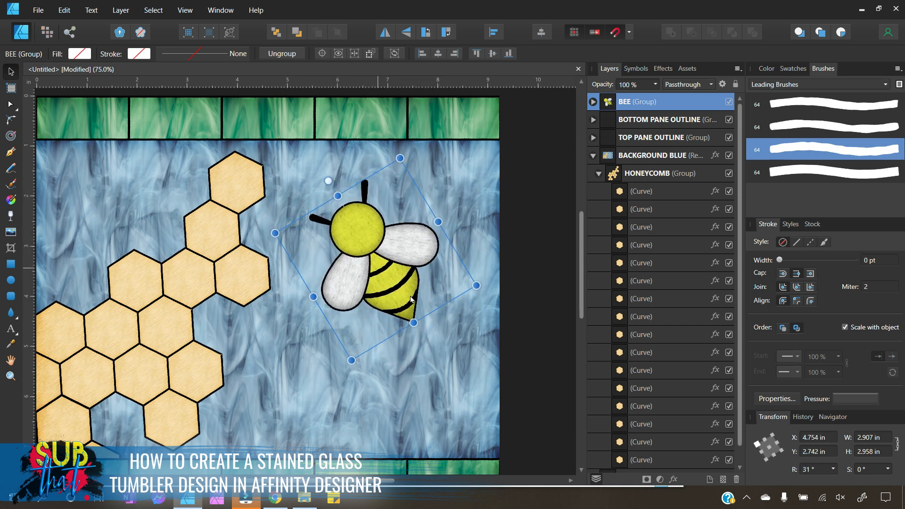
pyautogui.moveTo(343, 481)
pyautogui.mouseDown()
pyautogui.moveTo(307, 482)
pyautogui.moveTo(343, 485)
pyautogui.moveTo(325, 485)
pyautogui.mouseUp()
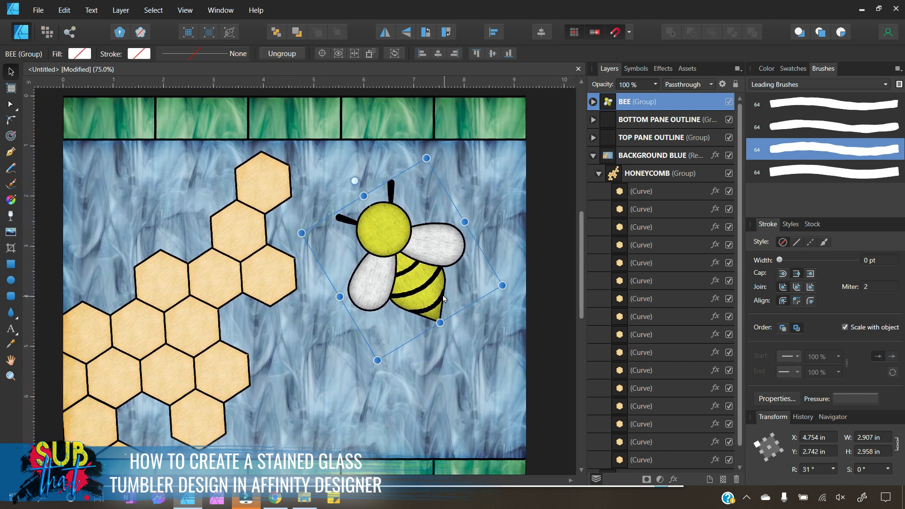
pyautogui.moveTo(354, 180); pyautogui.dragTo(440, 175)
pyautogui.moveTo(397, 286); pyautogui.dragTo(407, 281)
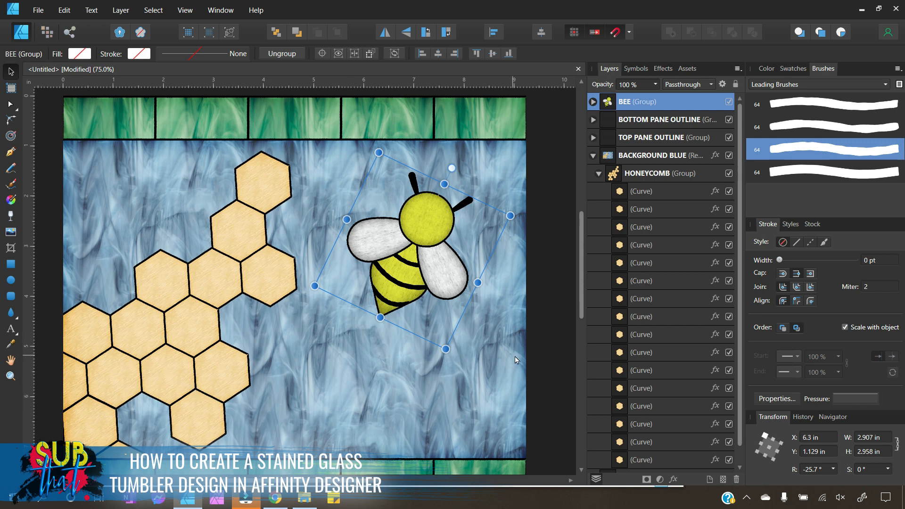
pyautogui.click(545, 354)
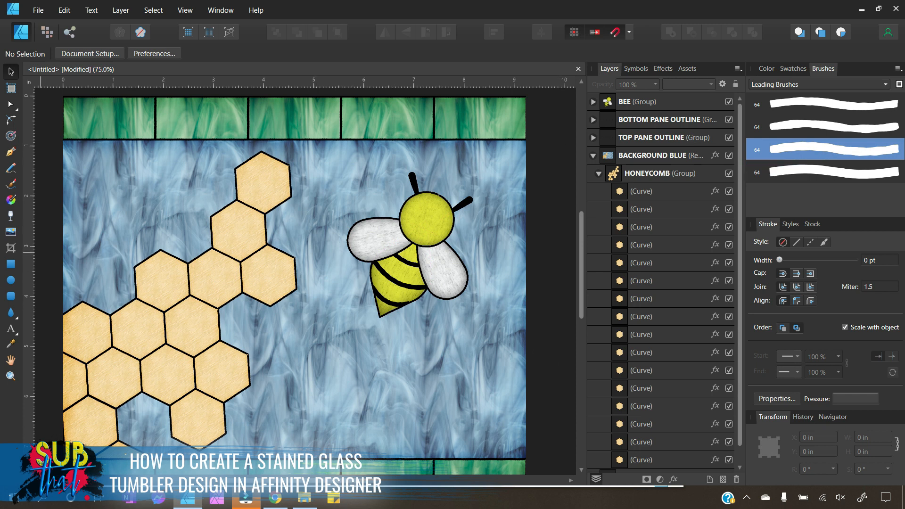
# Draw an open Pen path of straight segments from the lower honeycomb, through the open blue area, to just below the bee's tail.
pyautogui.click(12, 151)
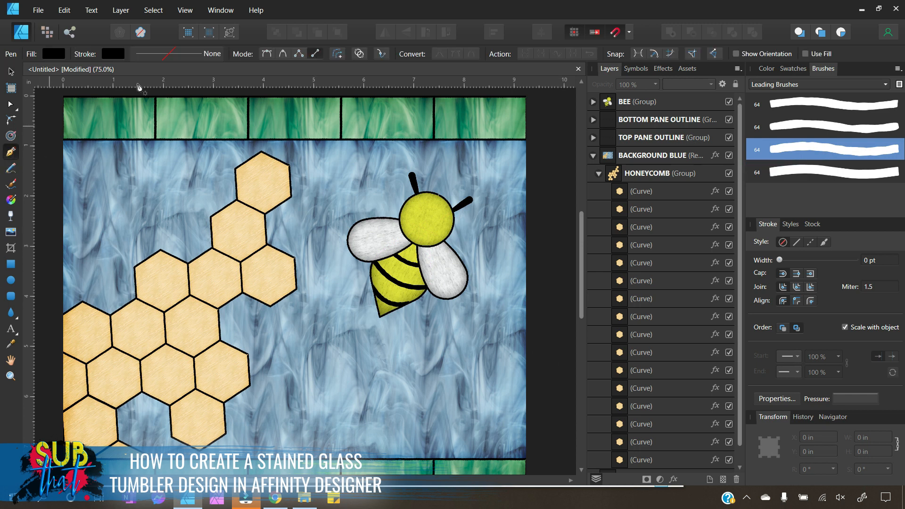
pyautogui.click(266, 54)
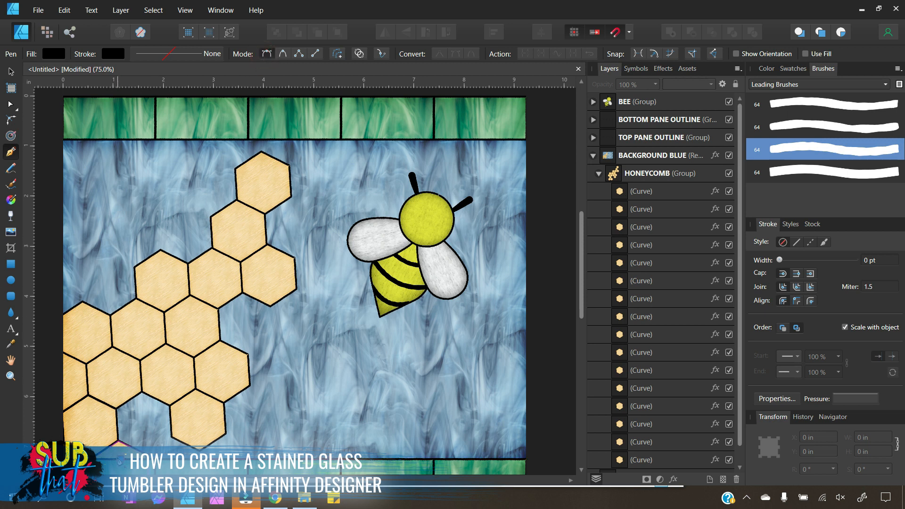
pyautogui.click(209, 351)
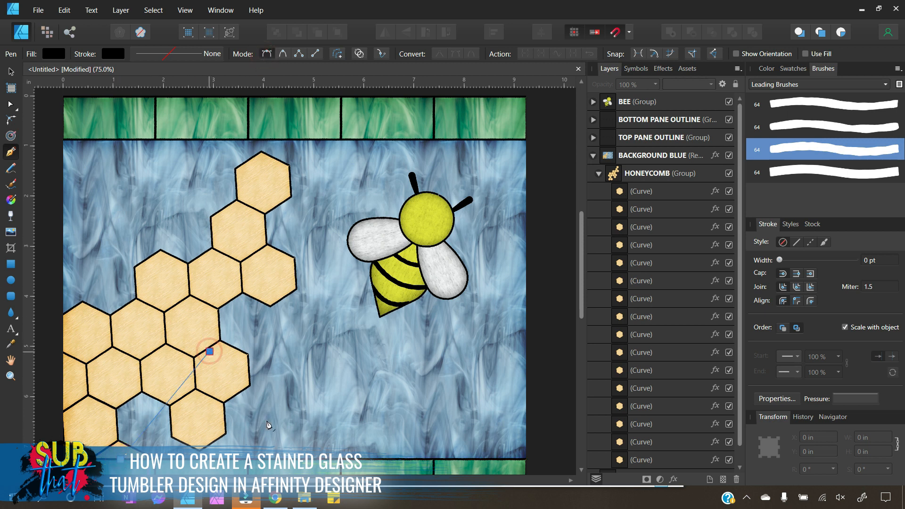
pyautogui.click(321, 414)
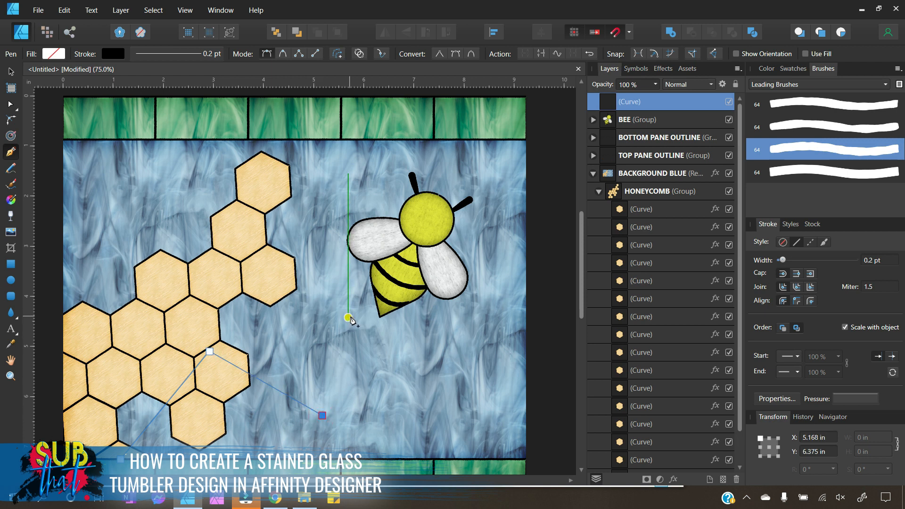
pyautogui.click(370, 323)
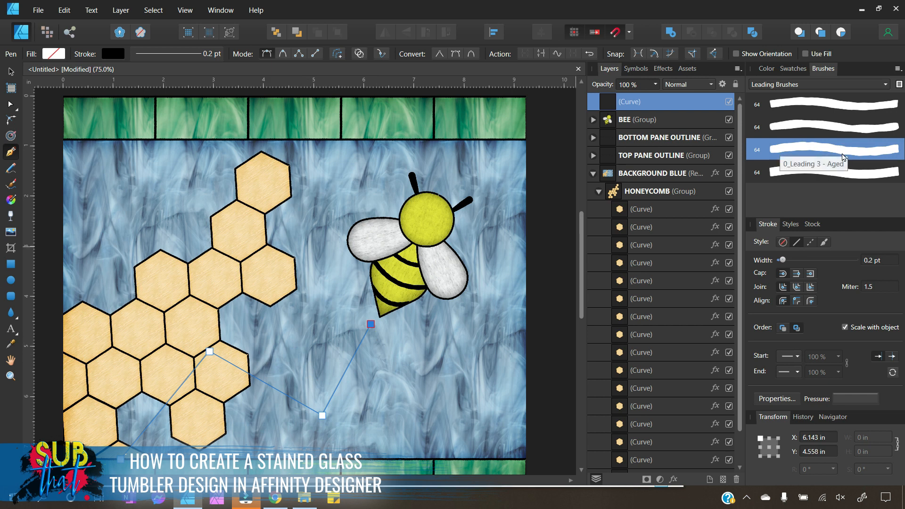
# Give the flight path a dashed line stroke about 10.2 pt wide.
pyautogui.click(809, 242)
pyautogui.moveTo(783, 262); pyautogui.dragTo(803, 261)
pyautogui.click(834, 150)
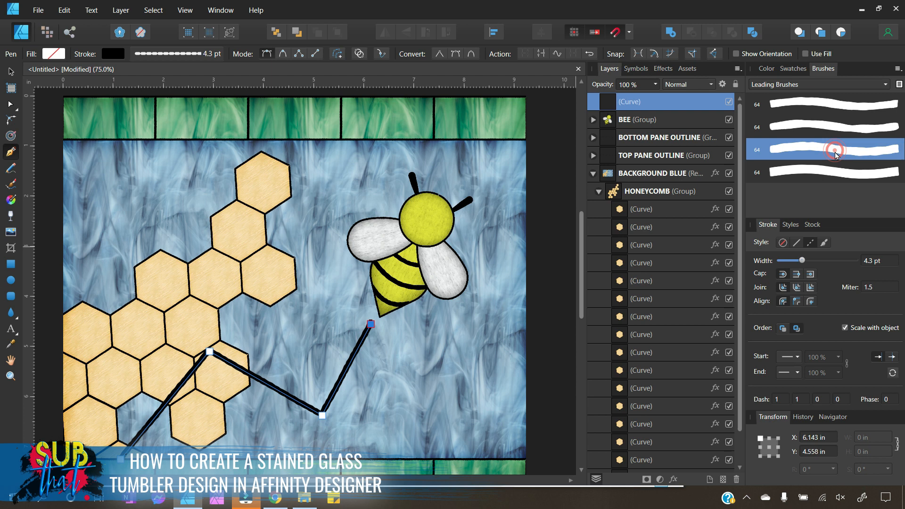
pyautogui.click(810, 243)
pyautogui.moveTo(802, 261); pyautogui.dragTo(811, 261)
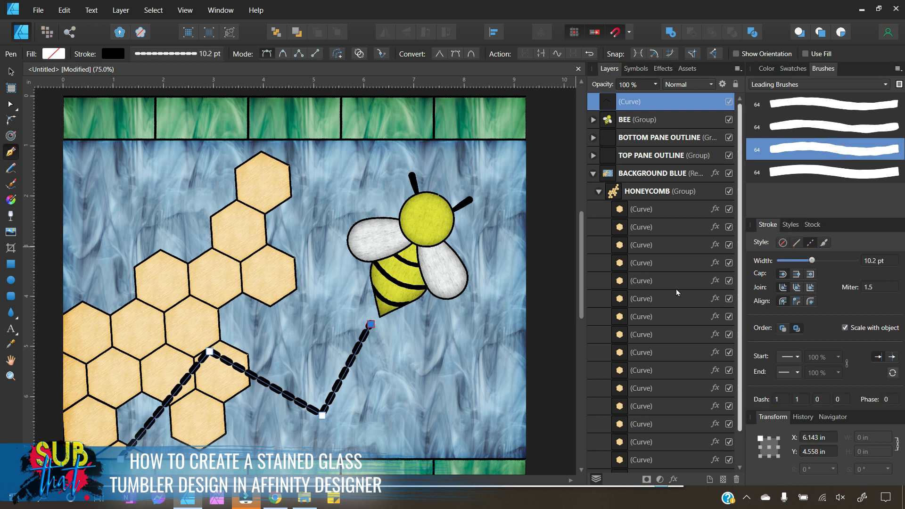
# Set the flight path's dash length to 2 and gap to 2, and use butt caps.
pyautogui.click(777, 400)
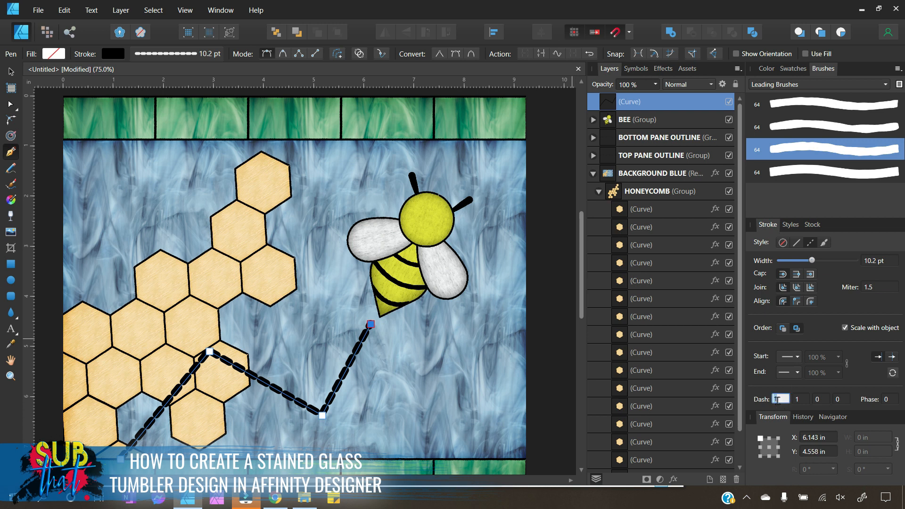
pyautogui.press('Return')
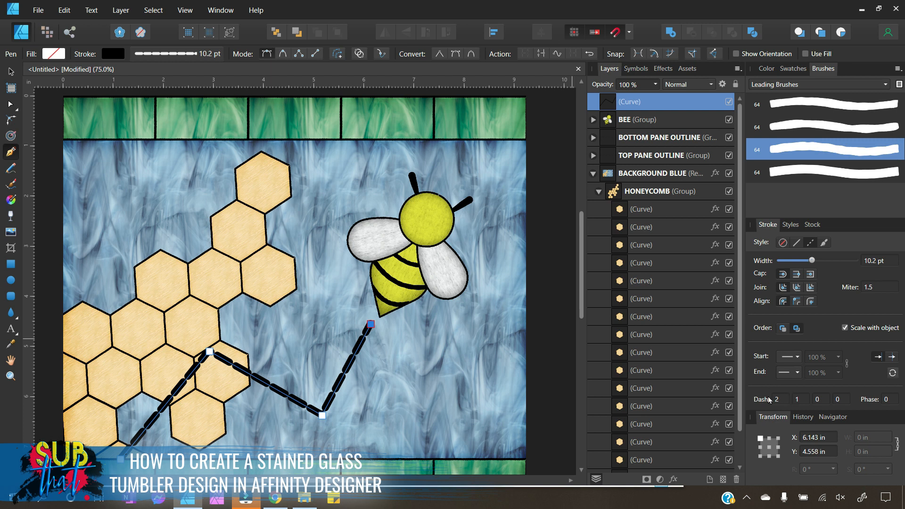
pyautogui.click(802, 399)
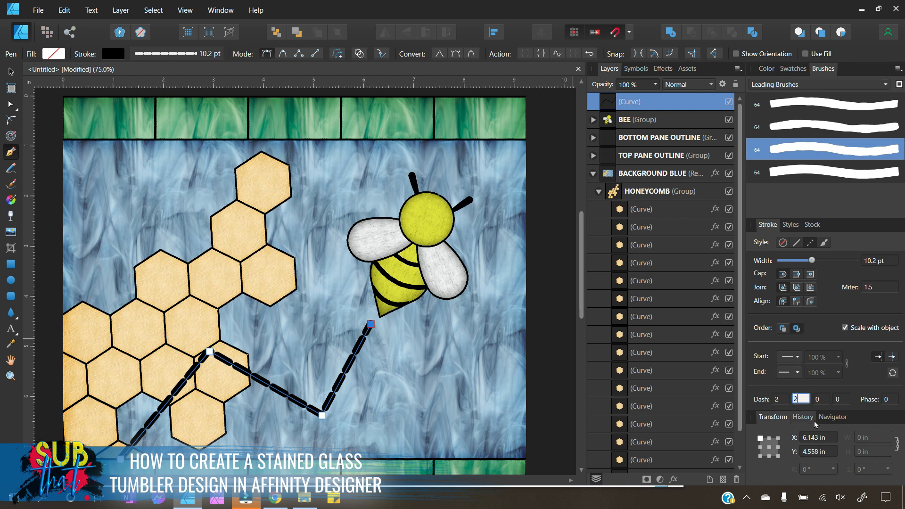
pyautogui.write('2')
pyautogui.press('Return')
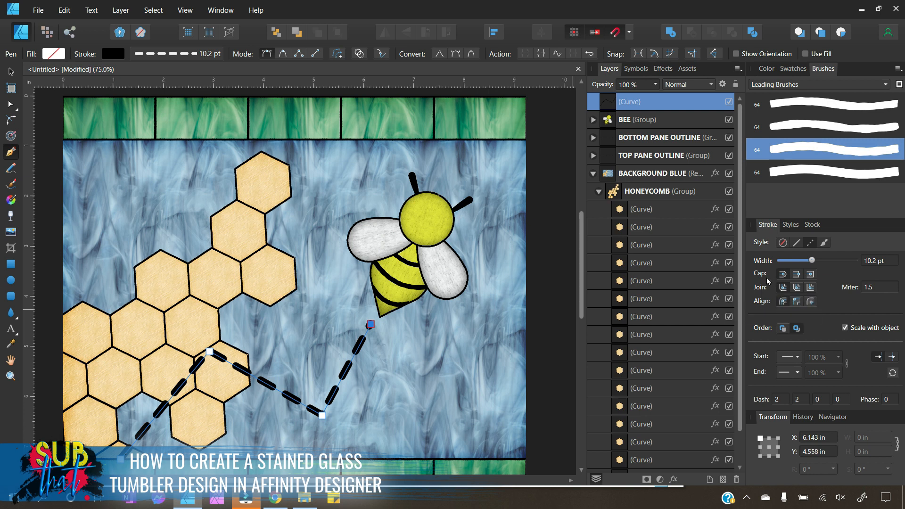
pyautogui.click(799, 278)
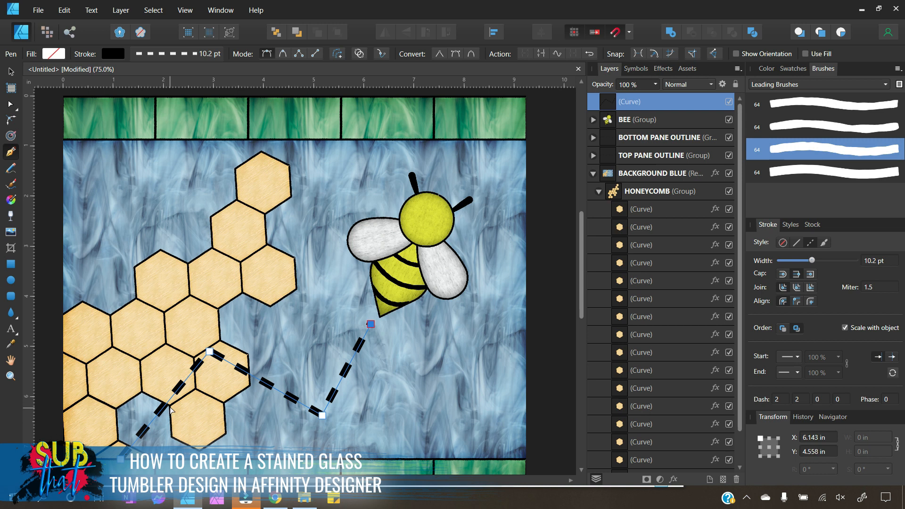
# Bend the dashed path into a winding trail, placing its end near X 6.30, Y 4.59 in and its lower node near X 5.11, Y 6.89 in.
pyautogui.moveTo(168, 405); pyautogui.dragTo(142, 368)
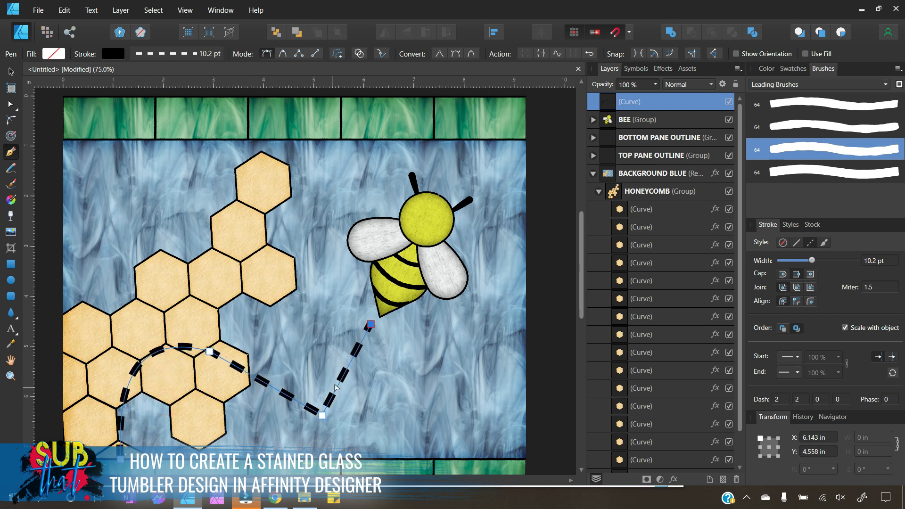
pyautogui.moveTo(340, 380); pyautogui.dragTo(378, 389)
pyautogui.moveTo(291, 398); pyautogui.dragTo(288, 420)
pyautogui.moveTo(371, 326); pyautogui.dragTo(379, 327)
pyautogui.moveTo(402, 362); pyautogui.dragTo(300, 360)
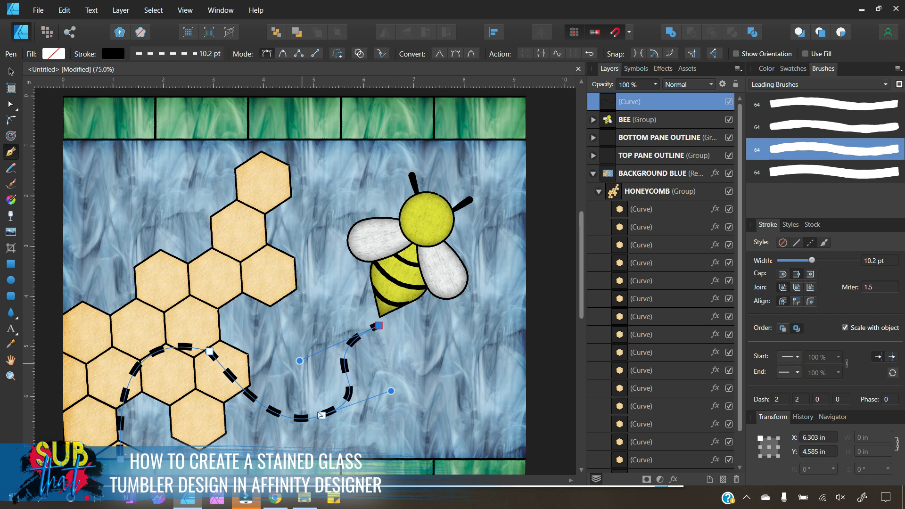
pyautogui.moveTo(390, 391)
pyautogui.mouseDown()
pyautogui.moveTo(388, 421)
pyautogui.moveTo(389, 397)
pyautogui.mouseUp()
pyautogui.moveTo(322, 417); pyautogui.dragTo(319, 441)
pyautogui.moveTo(386, 424); pyautogui.dragTo(408, 405)
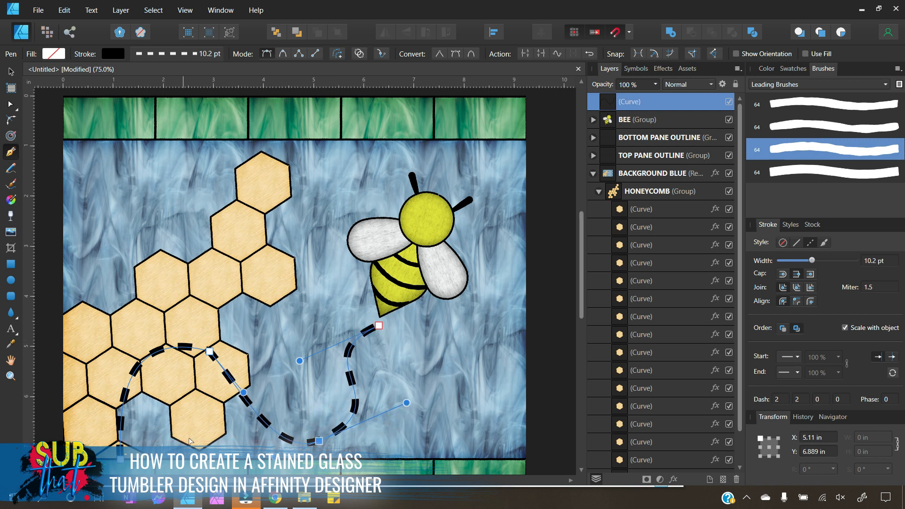
# Deselect the dashed trail and collapse the contents of the BACKGROUND BLUE layer.
pyautogui.click(10, 72)
pyautogui.click(49, 139)
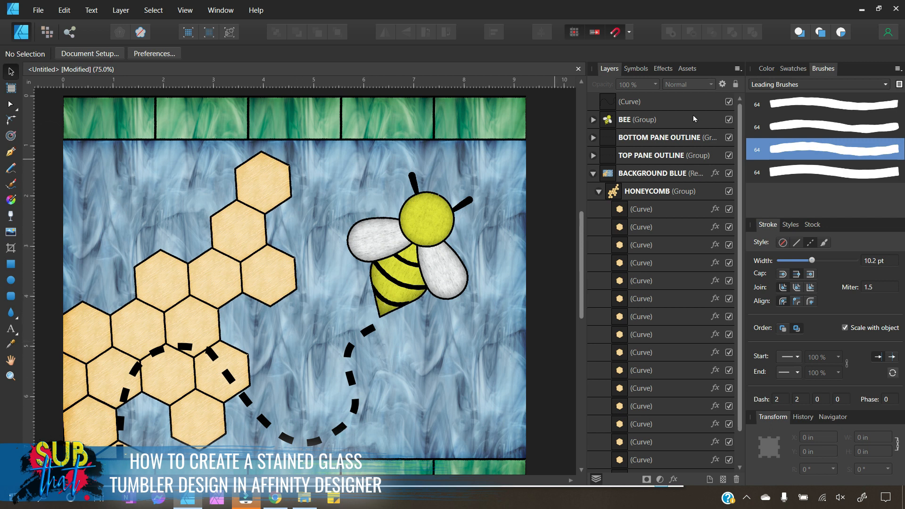
pyautogui.click(594, 174)
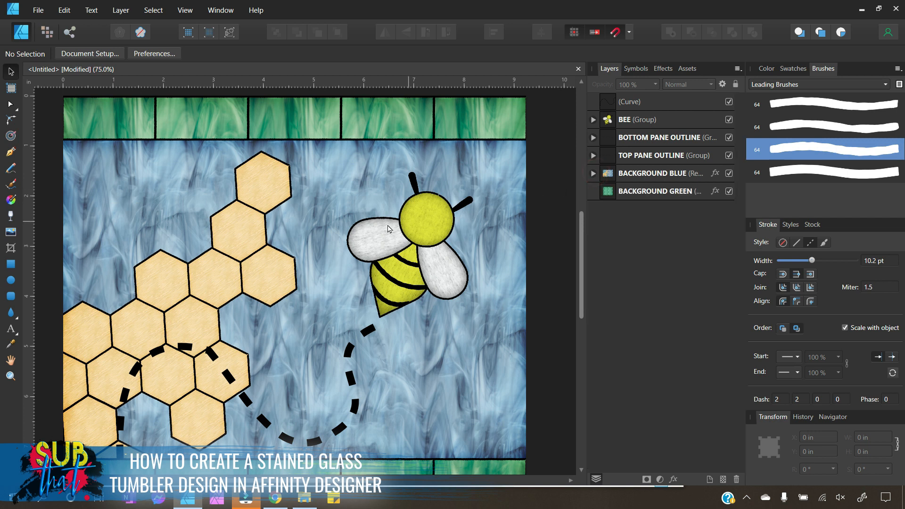
# Draw a cloud about 2.43 by 1.82 in above the honeycomb's left part with the Cloud tool, and set it to 5 bubbles.
pyautogui.click(18, 320)
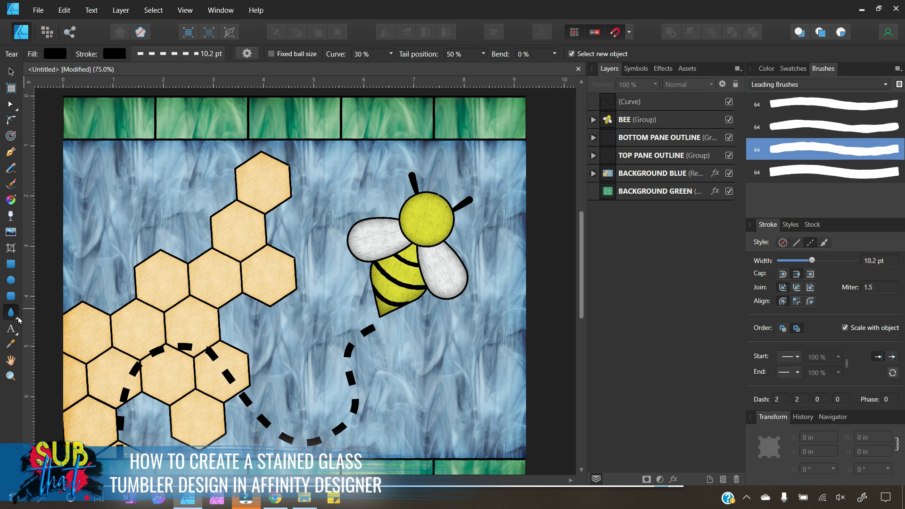
pyautogui.click(19, 320)
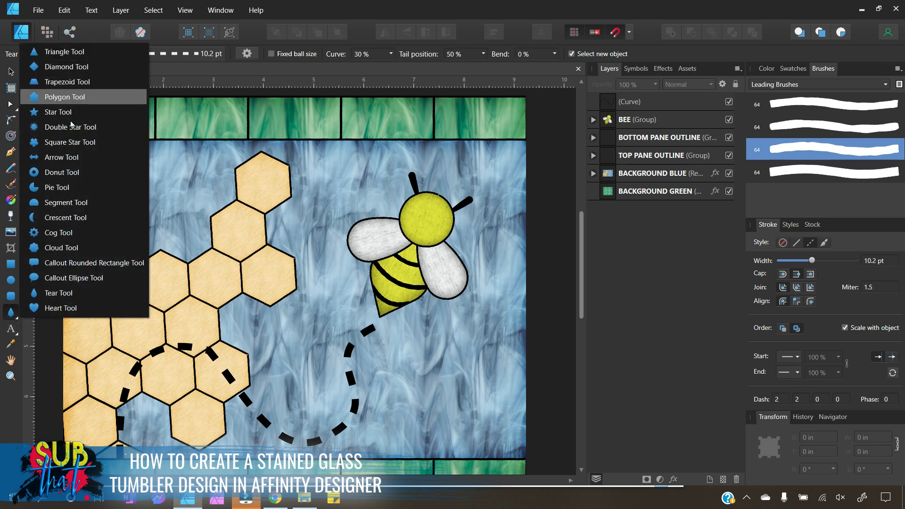
pyautogui.click(60, 253)
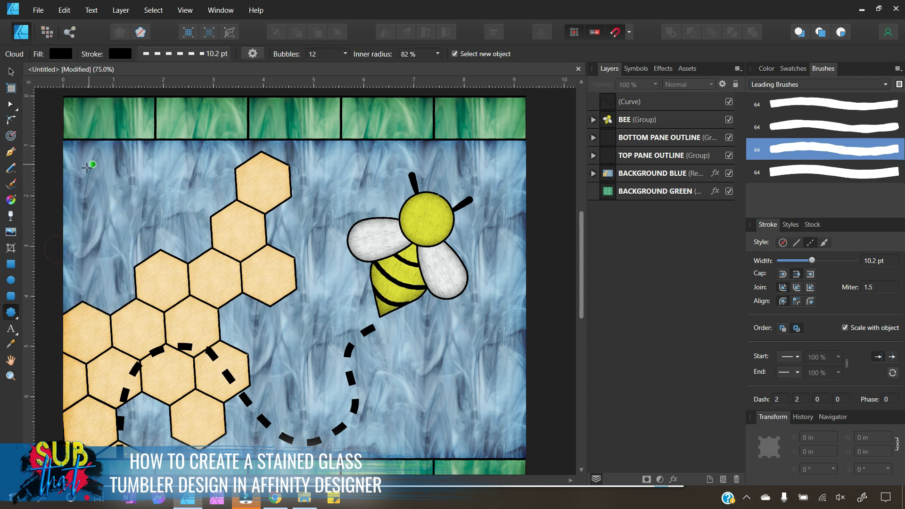
pyautogui.moveTo(86, 167); pyautogui.dragTo(208, 259)
pyautogui.click(328, 55)
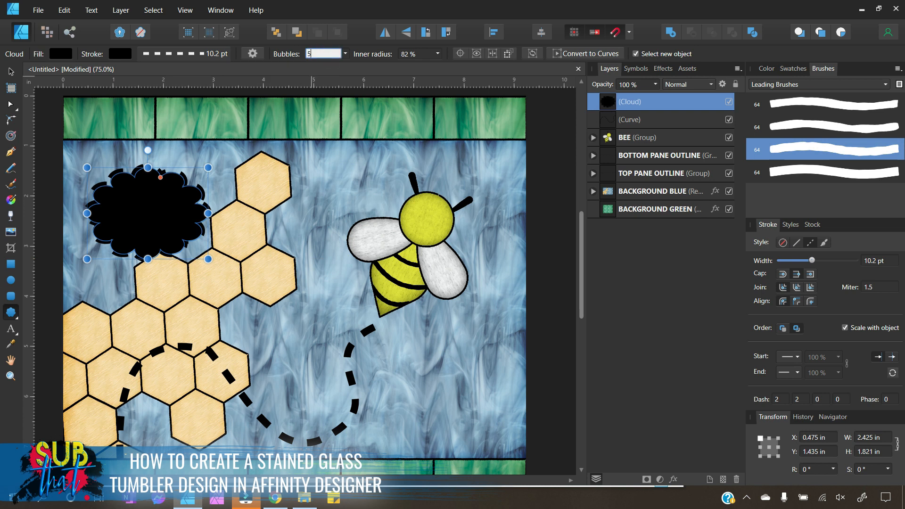
pyautogui.write('5')
pyautogui.press('Return')
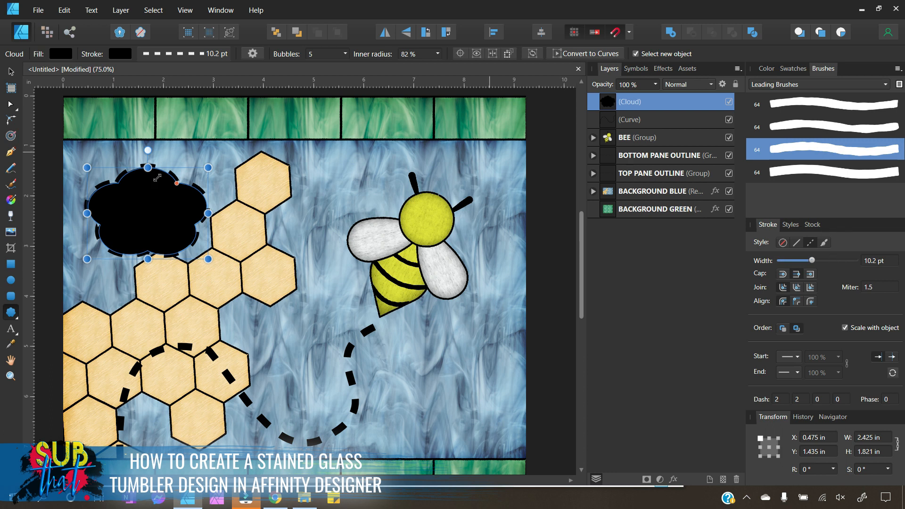
# Outline the cloud with the 0_Leading 3 - Aged brush and set the stroke width to 3.8 pt.
pyautogui.click(824, 243)
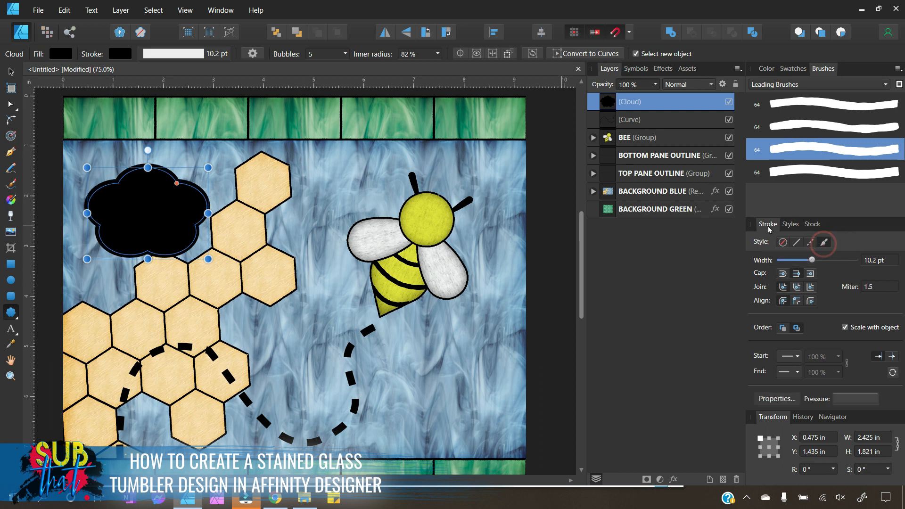
pyautogui.click(844, 151)
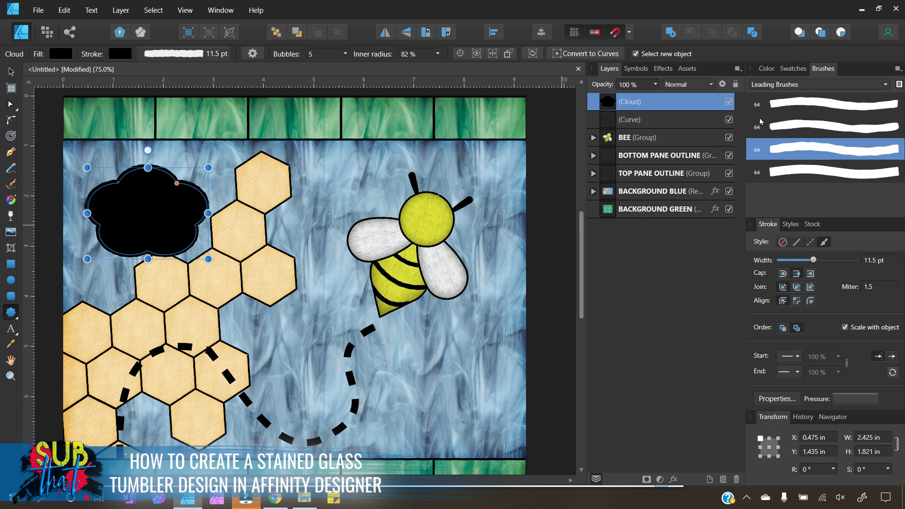
pyautogui.click(871, 264)
pyautogui.write('3')
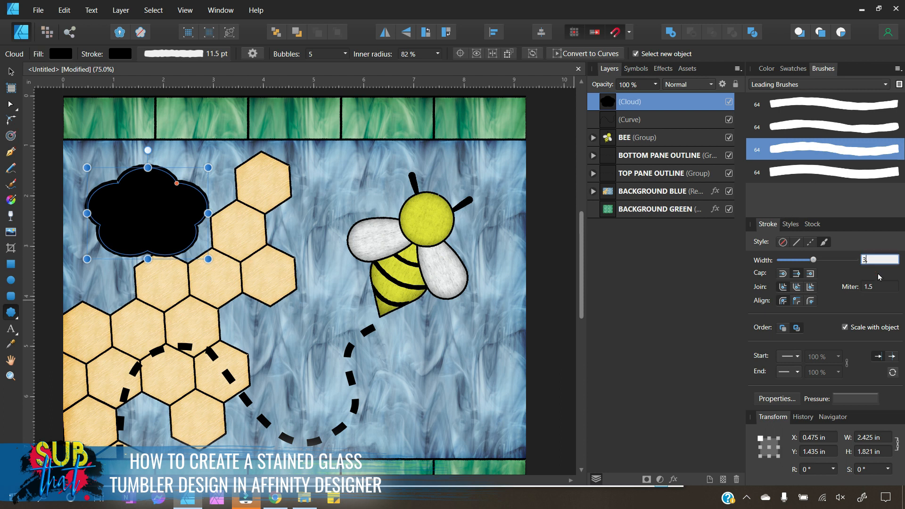
pyautogui.press('Return')
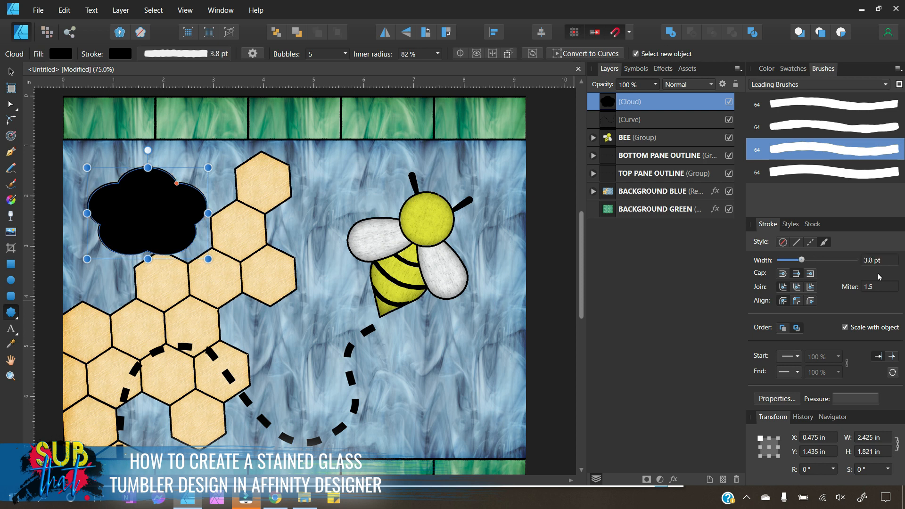
# Apply the white Vintage Glass style to the cloud, and replace it with the whitish style from the Dichoric Glass 2 category.
pyautogui.click(795, 225)
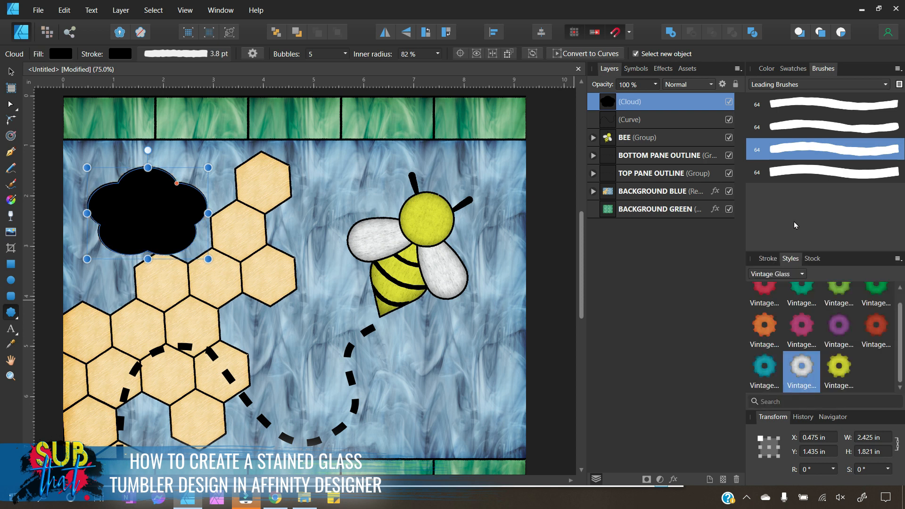
pyautogui.click(800, 372)
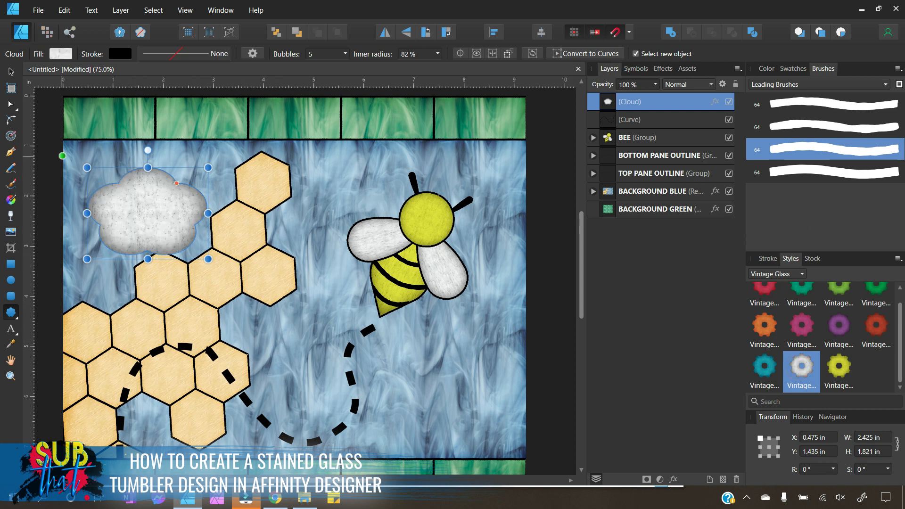
pyautogui.click(11, 70)
pyautogui.click(765, 275)
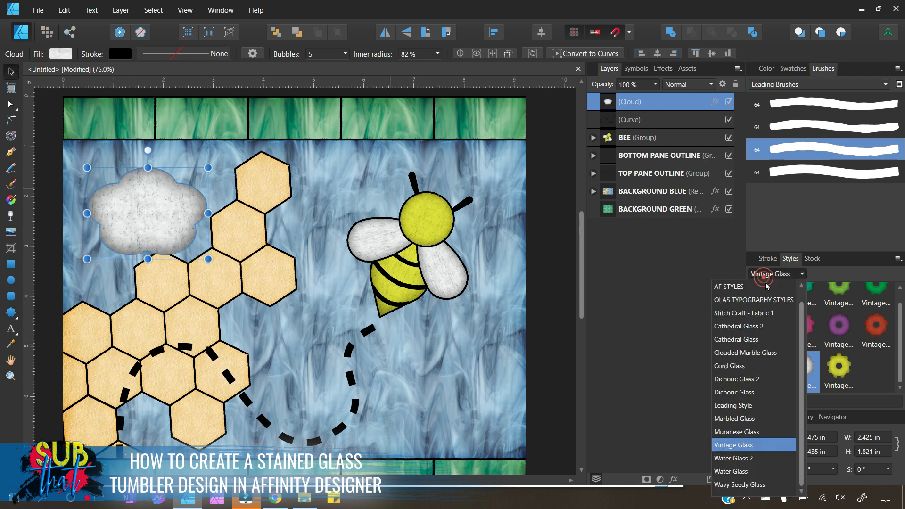
pyautogui.click(762, 376)
pyautogui.click(770, 341)
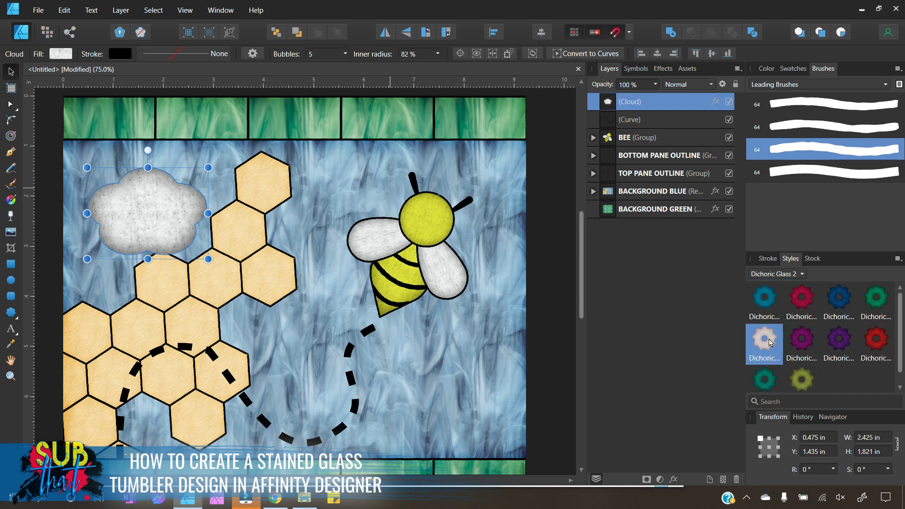
# Apply the white Vintage Glass style to the cloud and move it into the blue pane's upper-left corner.
pyautogui.click(765, 275)
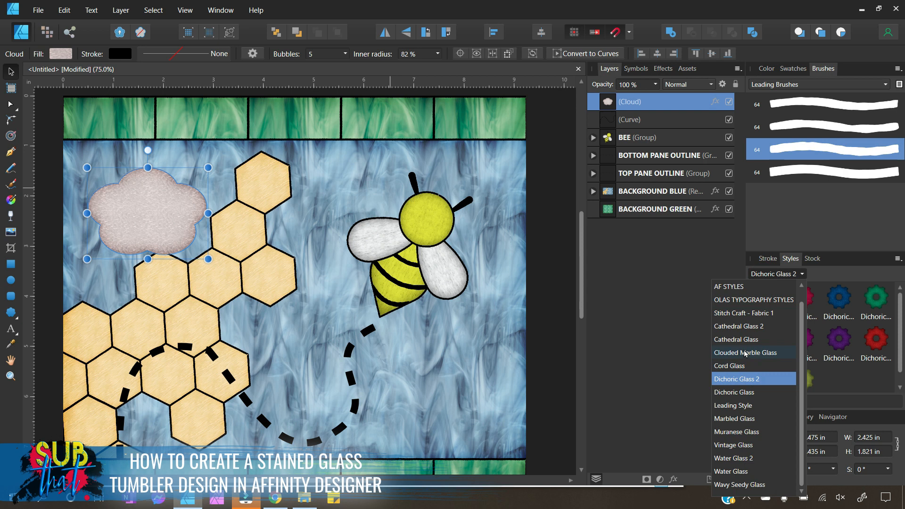
pyautogui.click(745, 352)
pyautogui.scroll(-1, 749, 348)
pyautogui.scroll(1, 749, 349)
pyautogui.click(782, 275)
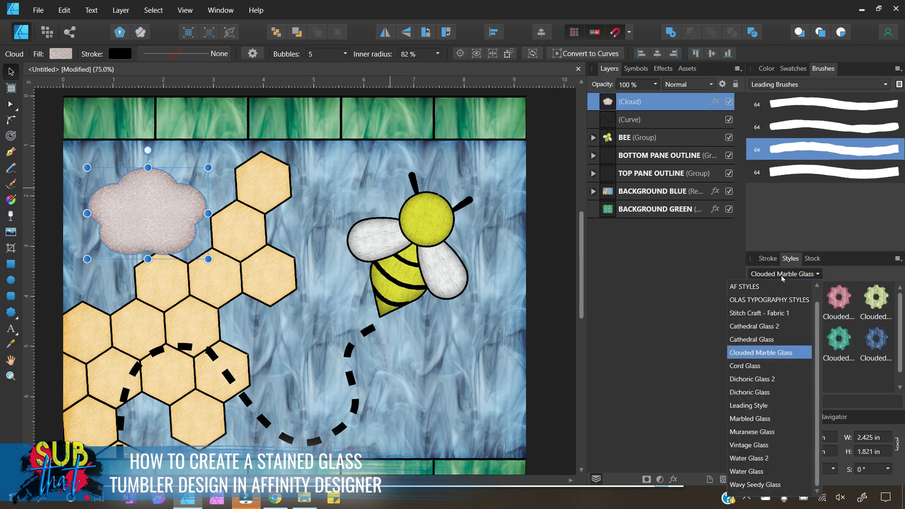
pyautogui.click(764, 445)
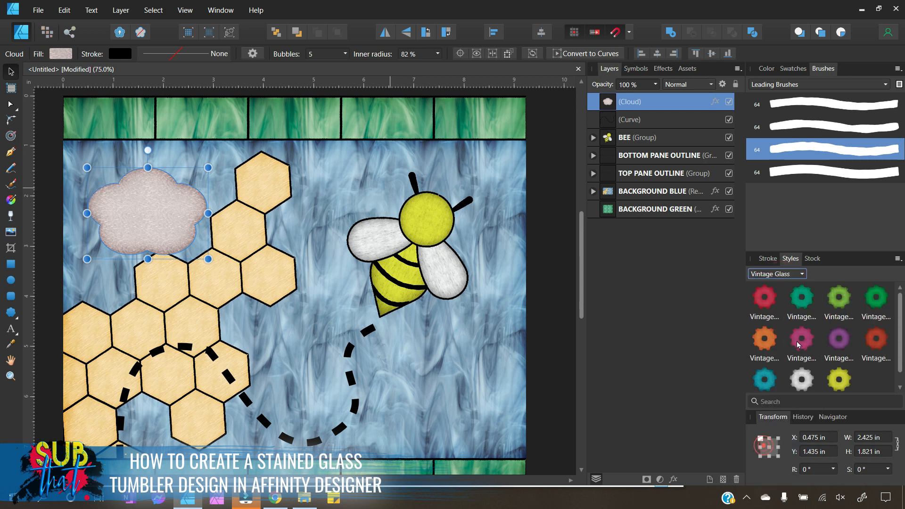
pyautogui.scroll(-1, 807, 372)
pyautogui.click(807, 372)
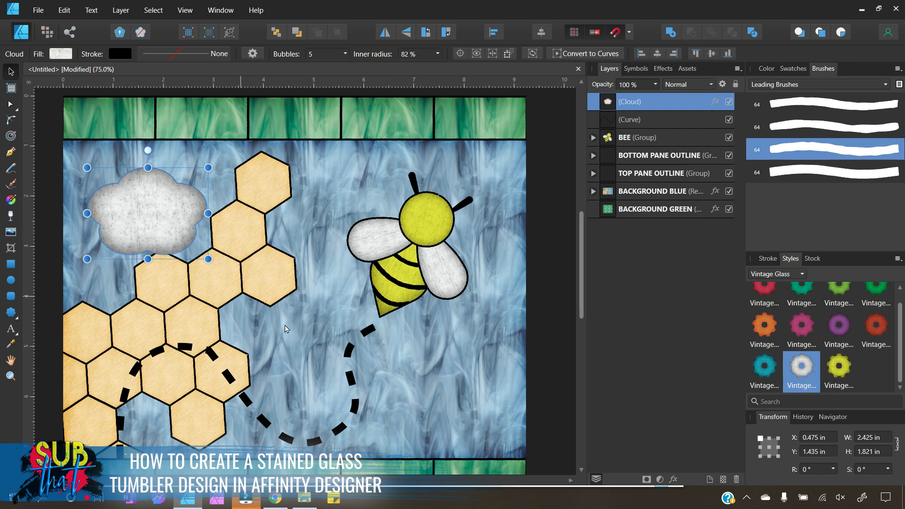
pyautogui.moveTo(148, 225); pyautogui.dragTo(136, 208)
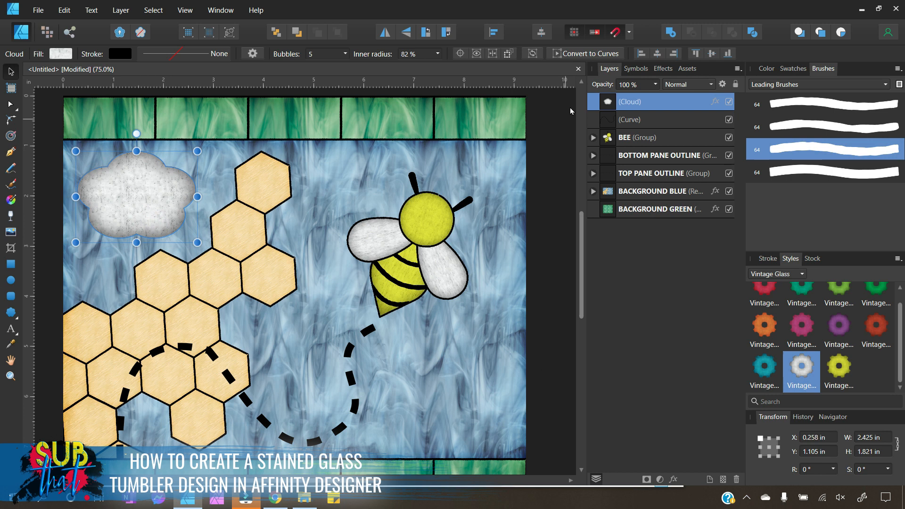
# Outline the cloud with the third brush of the Leading Brushes set and set the stroke width to 3.8 pt.
pyautogui.click(846, 151)
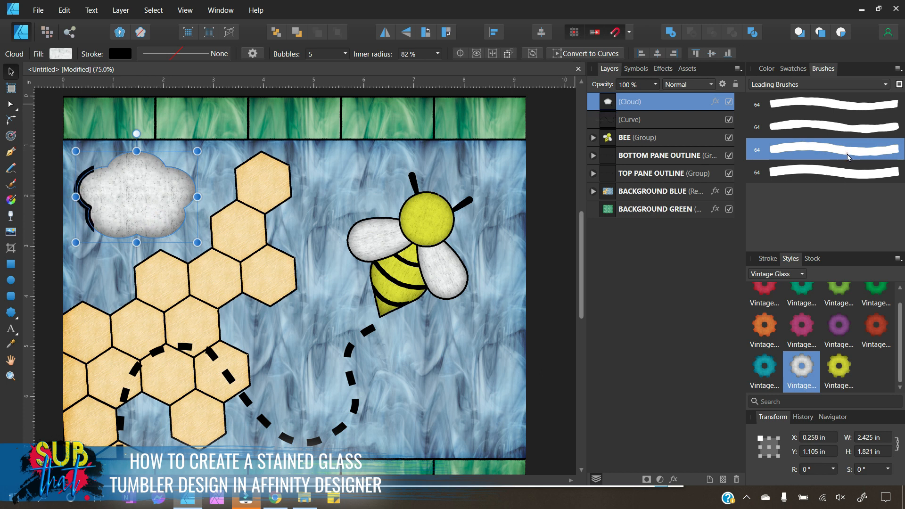
pyautogui.click(767, 258)
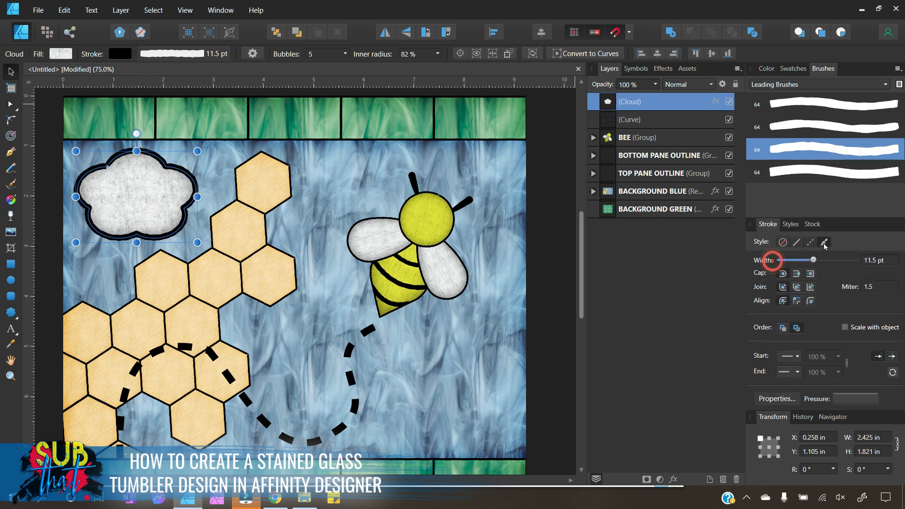
pyautogui.moveTo(812, 260); pyautogui.dragTo(802, 262)
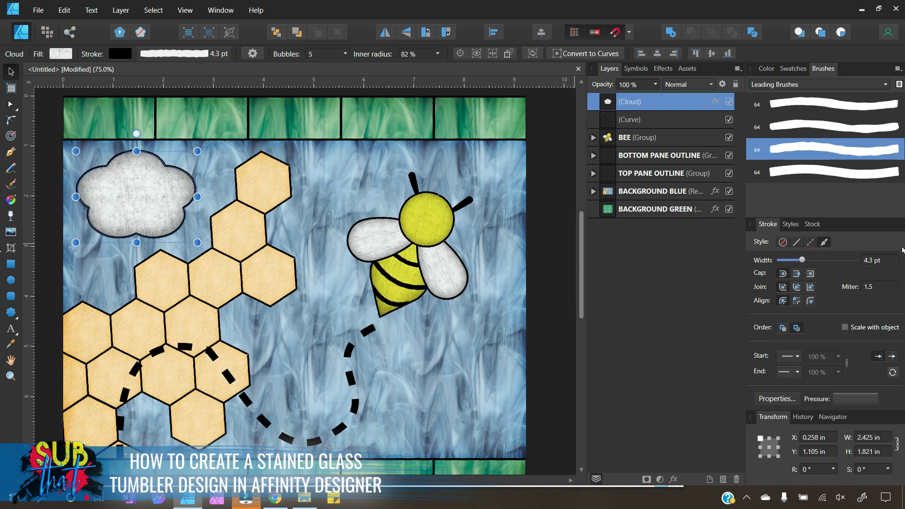
pyautogui.click(872, 260)
pyautogui.write('3.8')
pyautogui.press('Return')
# Duplicate the cloud, place the copy below the bee, rotate it to about -16.1° and enlarge it to about 2.56 by 2.04 in.
pyautogui.rightClick(653, 105)
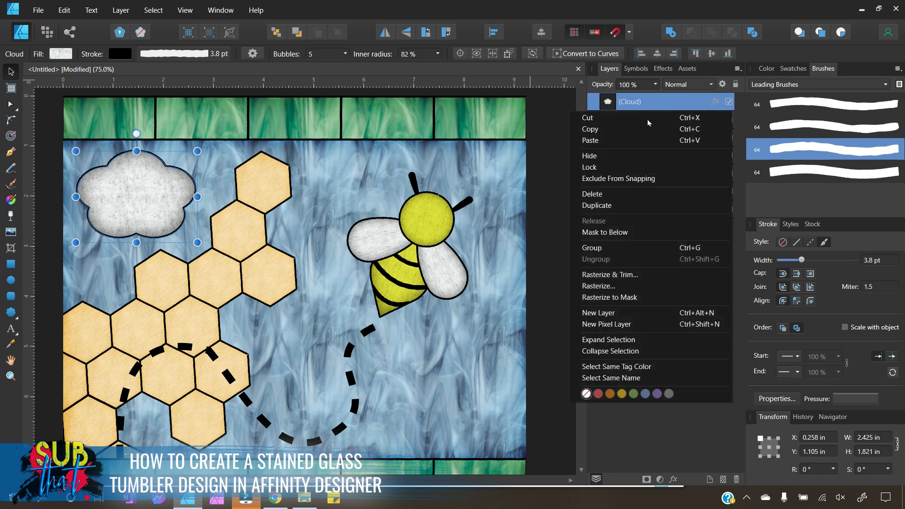
pyautogui.click(634, 207)
pyautogui.moveTo(138, 206); pyautogui.dragTo(462, 387)
pyautogui.moveTo(459, 308); pyautogui.dragTo(476, 310)
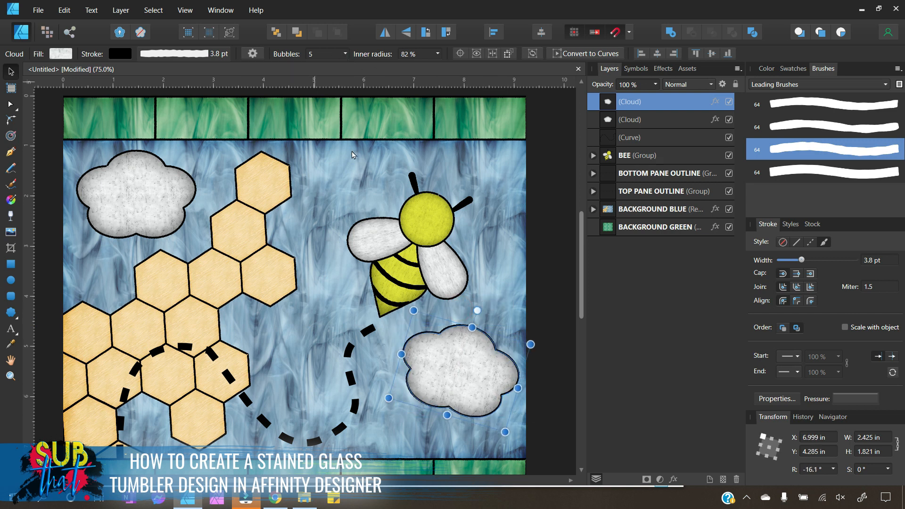
pyautogui.moveTo(389, 398)
pyautogui.mouseDown()
pyautogui.moveTo(372, 401)
pyautogui.moveTo(374, 408)
pyautogui.moveTo(383, 400)
pyautogui.moveTo(379, 406)
pyautogui.mouseUp()
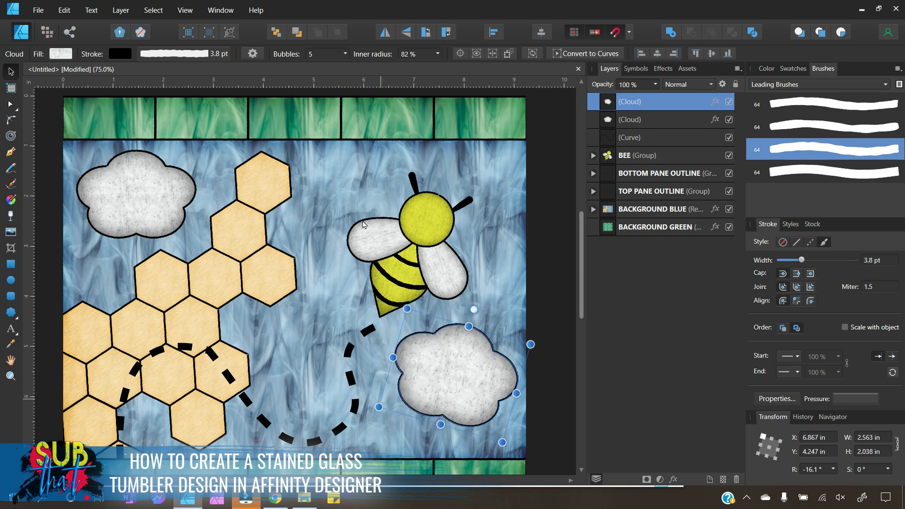
# Try 7 bubbles on the cloud below the bee and return it to 5.
pyautogui.click(311, 54)
pyautogui.write('7')
pyautogui.press('Return')
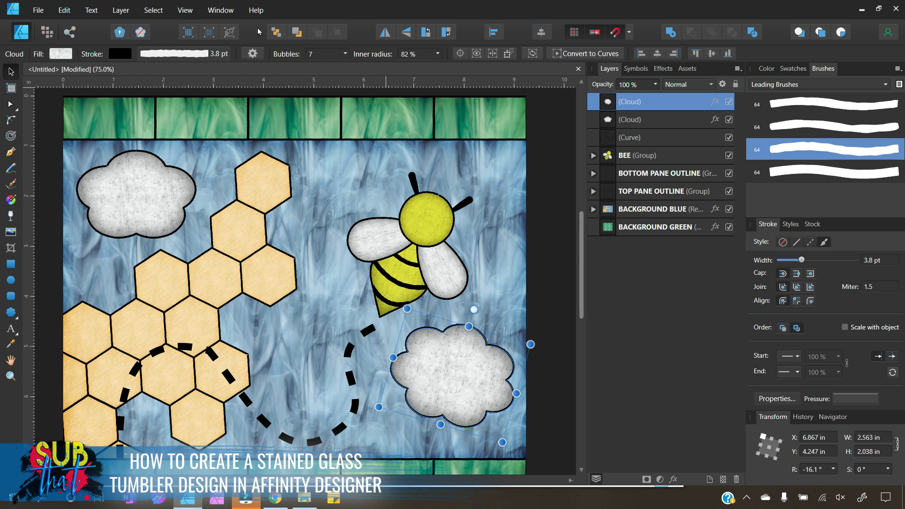
pyautogui.click(318, 58)
pyautogui.press('Return')
# Set the inner radius to about 71% on the cloud below the bee and 74% on the upper-left cloud, and deselect.
pyautogui.click(437, 54)
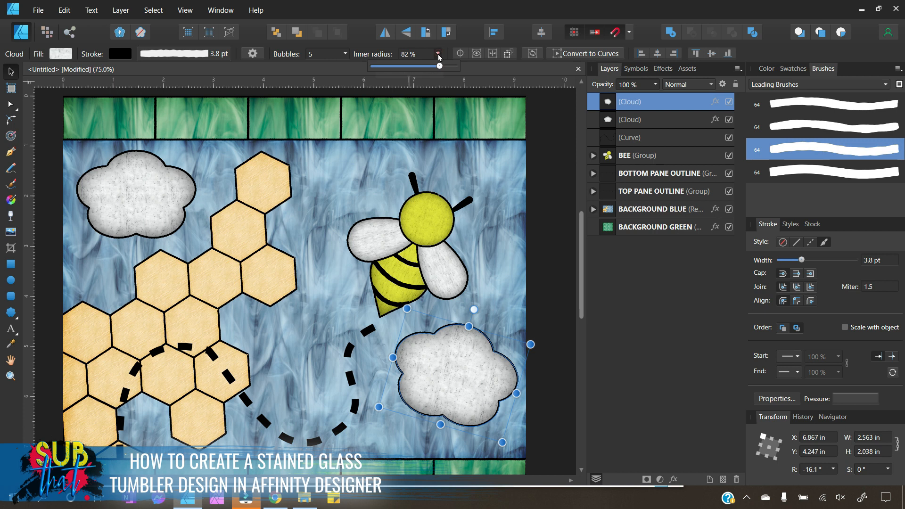
pyautogui.moveTo(441, 66); pyautogui.dragTo(432, 69)
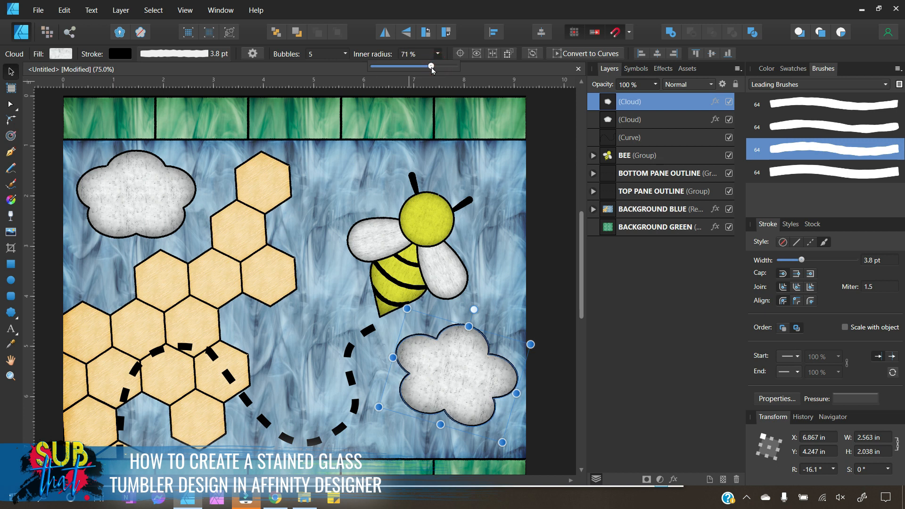
pyautogui.click(124, 206)
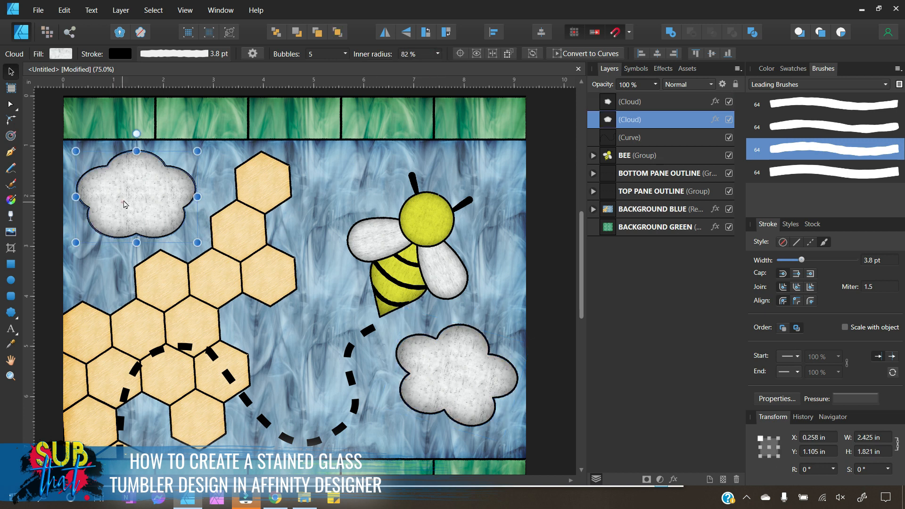
pyautogui.click(438, 53)
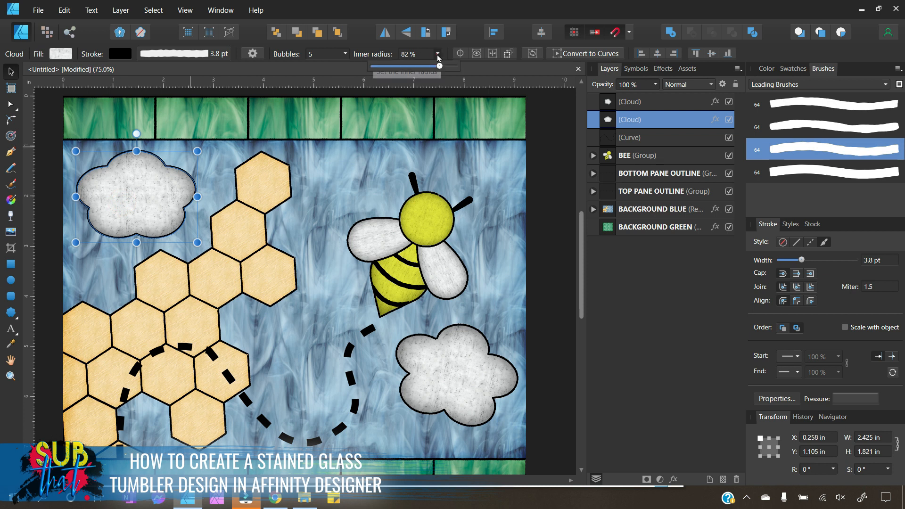
pyautogui.moveTo(438, 66); pyautogui.dragTo(434, 69)
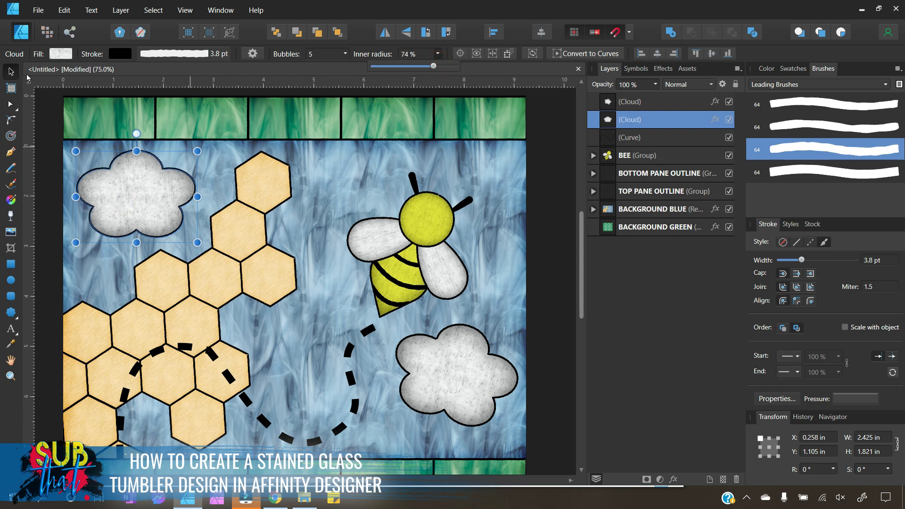
pyautogui.click(47, 160)
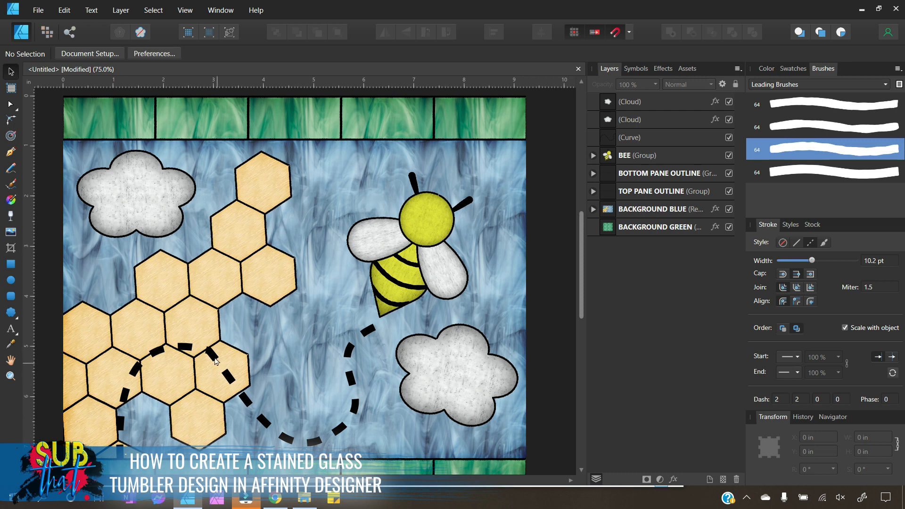
# Draw a straight diagonal line with the Pen tool from the blue pane's upper-left corner to its bottom edge at about 5.2 in.
pyautogui.scroll(-1, 360, 321)
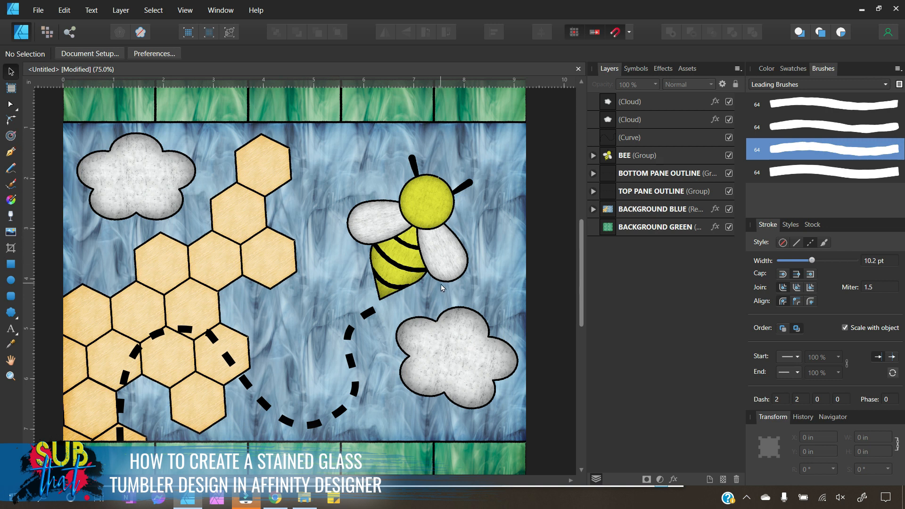
pyautogui.scroll(2, 442, 287)
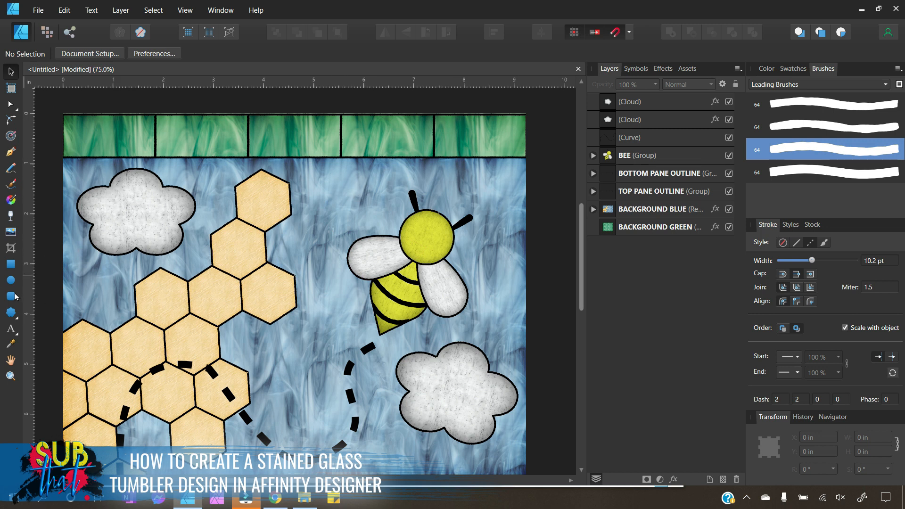
pyautogui.click(10, 152)
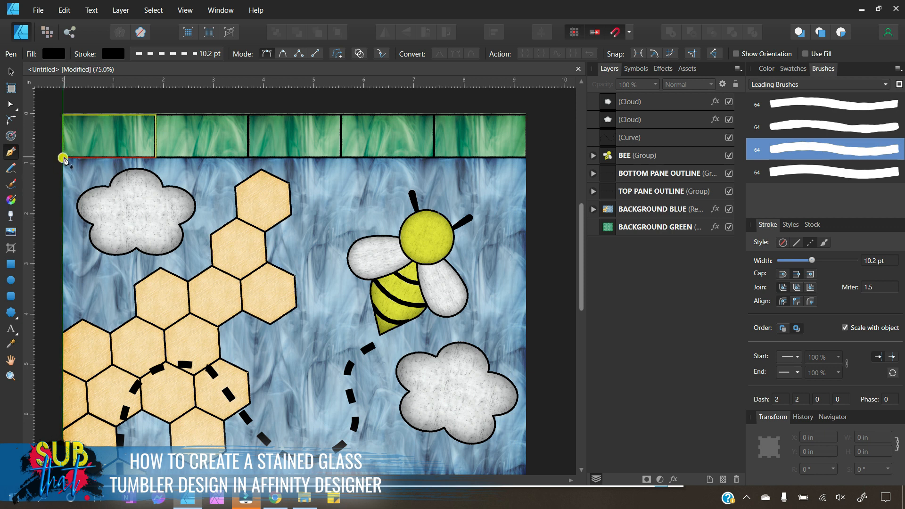
pyautogui.click(64, 159)
pyautogui.scroll(-2, 134, 196)
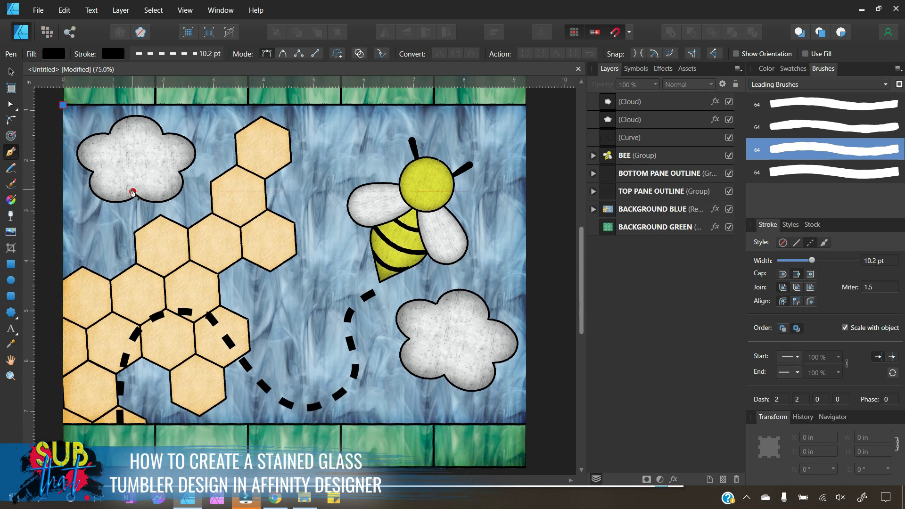
pyautogui.click(324, 424)
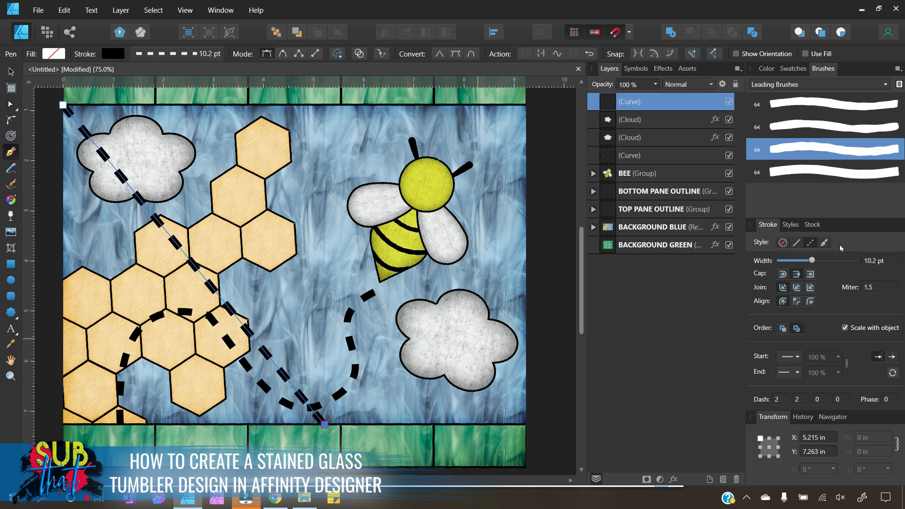
# Give the diagonal line the third Leading Brushes brush as its stroke and set the stroke width to 3.8 pt.
pyautogui.click(825, 248)
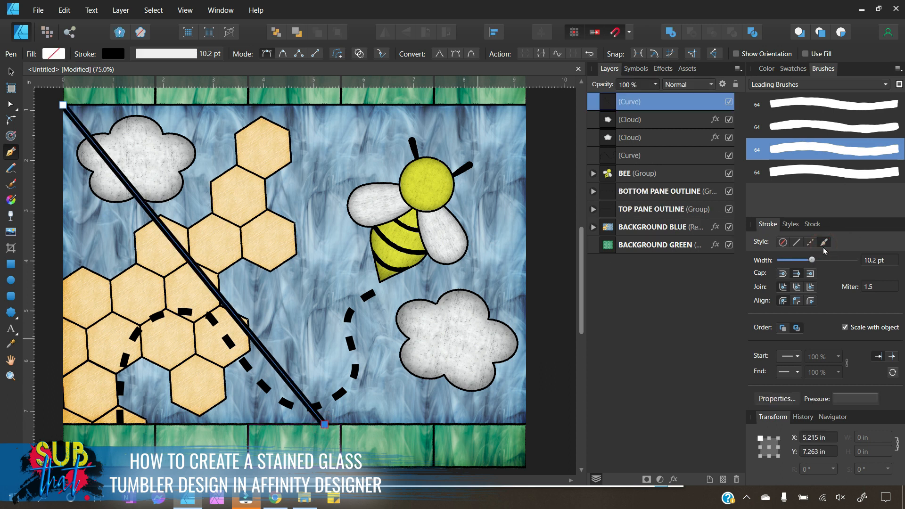
pyautogui.click(842, 153)
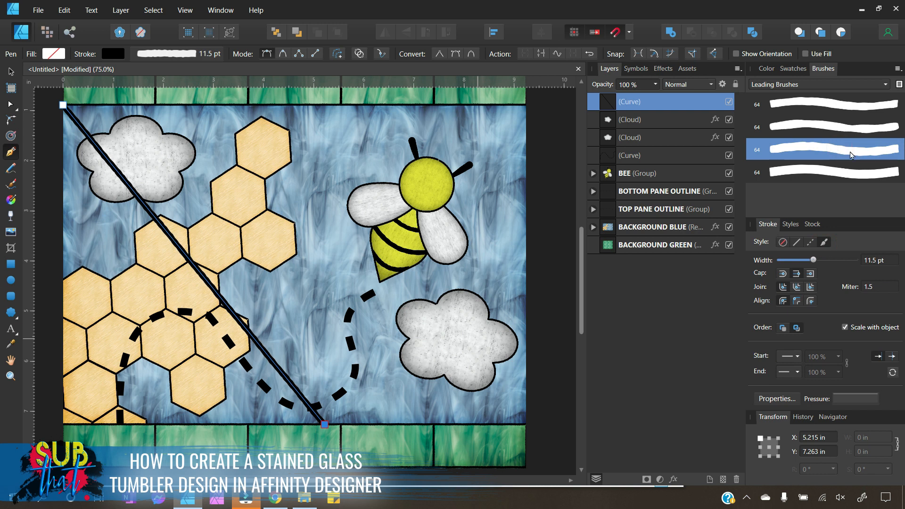
pyautogui.click(875, 261)
pyautogui.write('3.8')
pyautogui.press('Return')
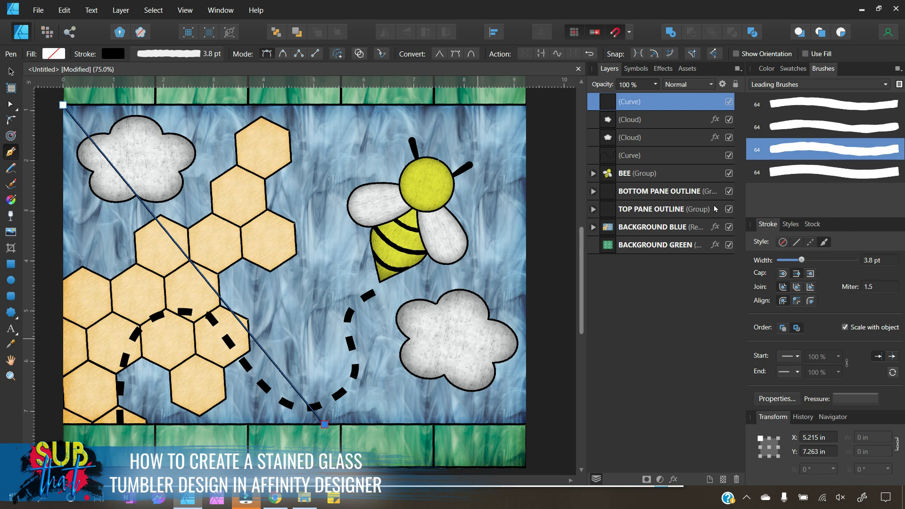
# Move the diagonal line inside the BACKGROUND BLUE layer beneath the HONEYCOMB group, and deselect it.
pyautogui.moveTo(610, 100); pyautogui.dragTo(598, 232)
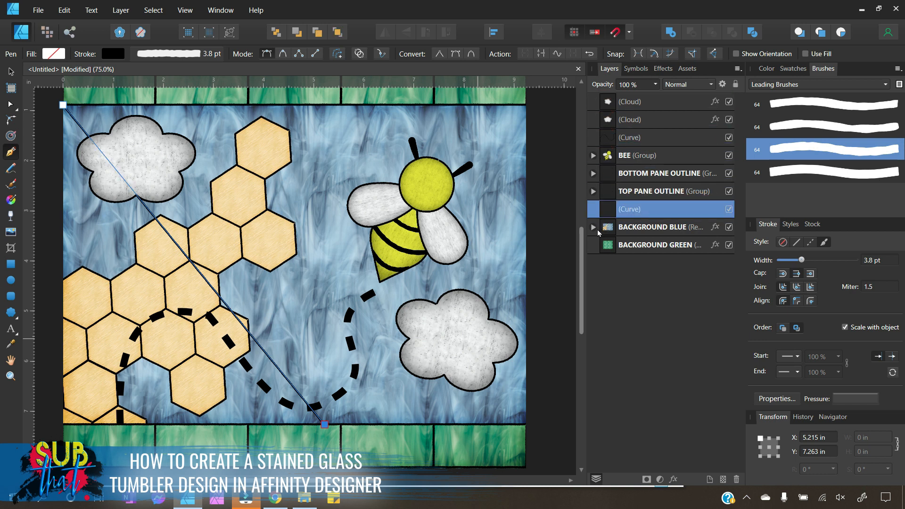
pyautogui.click(593, 227)
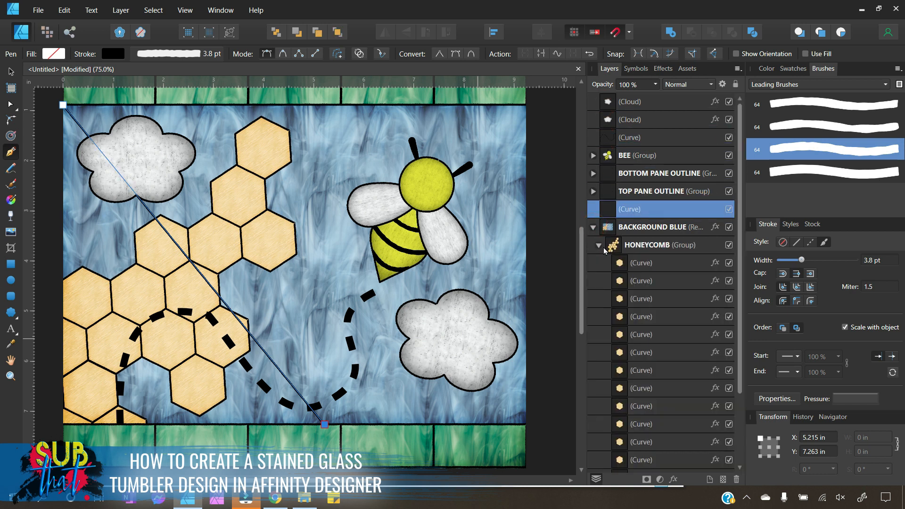
pyautogui.click(599, 245)
pyautogui.moveTo(608, 210); pyautogui.dragTo(607, 255)
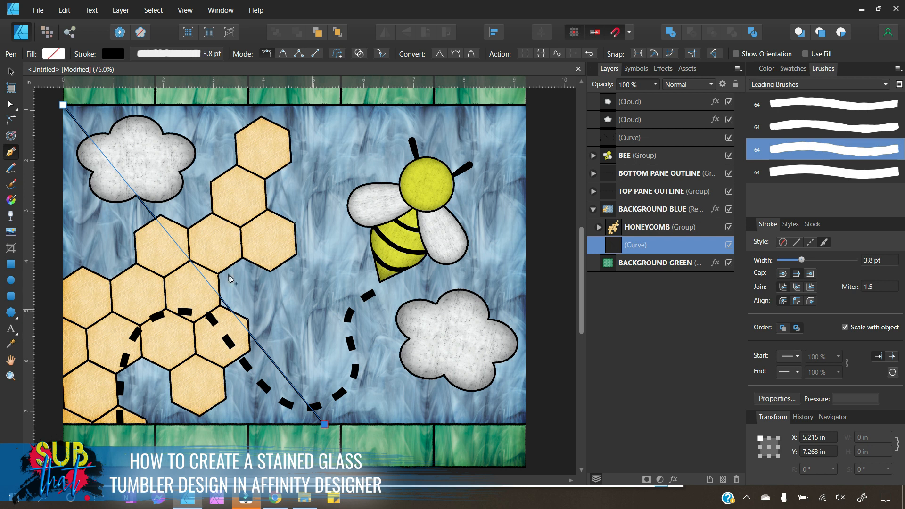
pyautogui.click(13, 72)
pyautogui.click(41, 114)
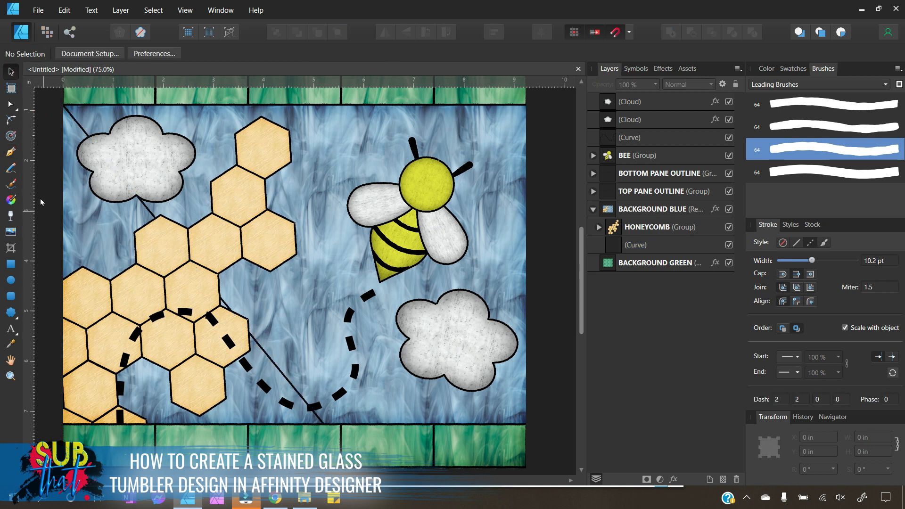
# Draw a straight diagonal Pen tool line from the blue pane's top edge at about 3 in to its bottom edge at about 7.9 in.
pyautogui.click(11, 153)
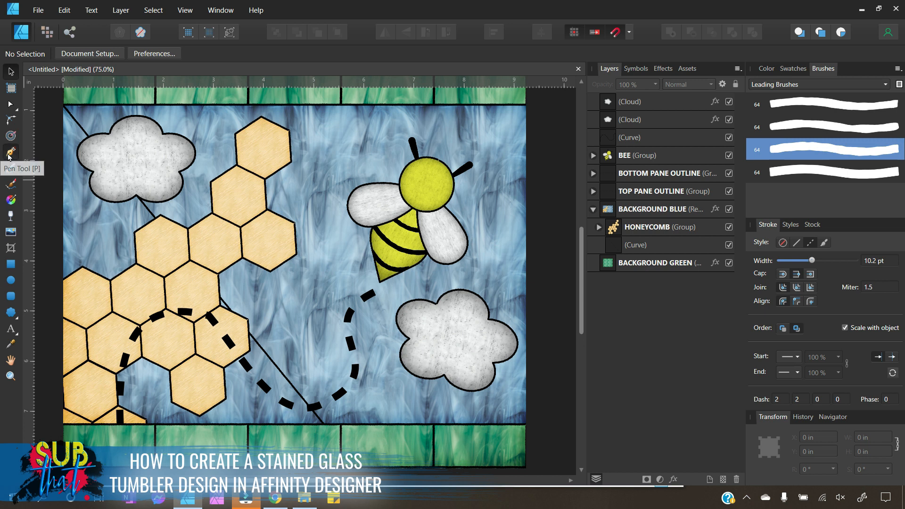
pyautogui.click(315, 53)
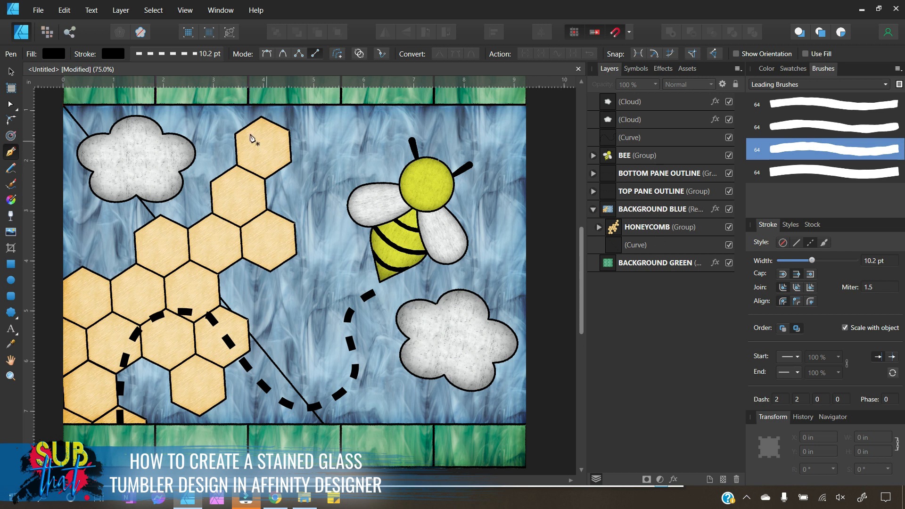
pyautogui.click(212, 108)
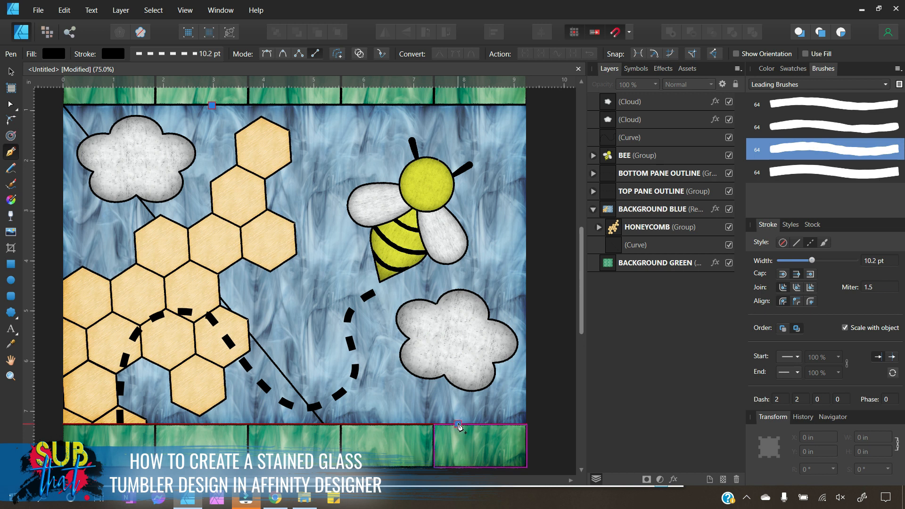
pyautogui.click(458, 424)
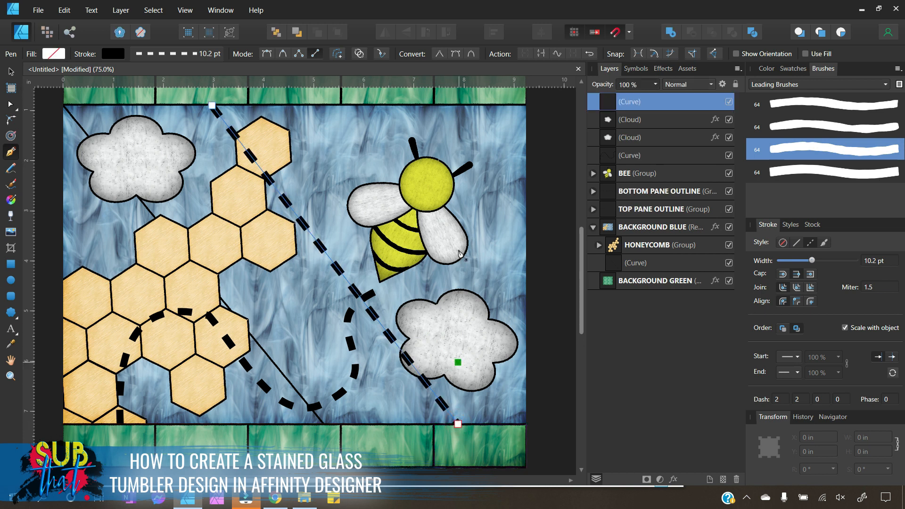
# Give the new diagonal the third Leading Brushes brush at 3.8 pt and move it beneath the HONEYCOMB group inside BACKGROUND BLUE.
pyautogui.click(824, 243)
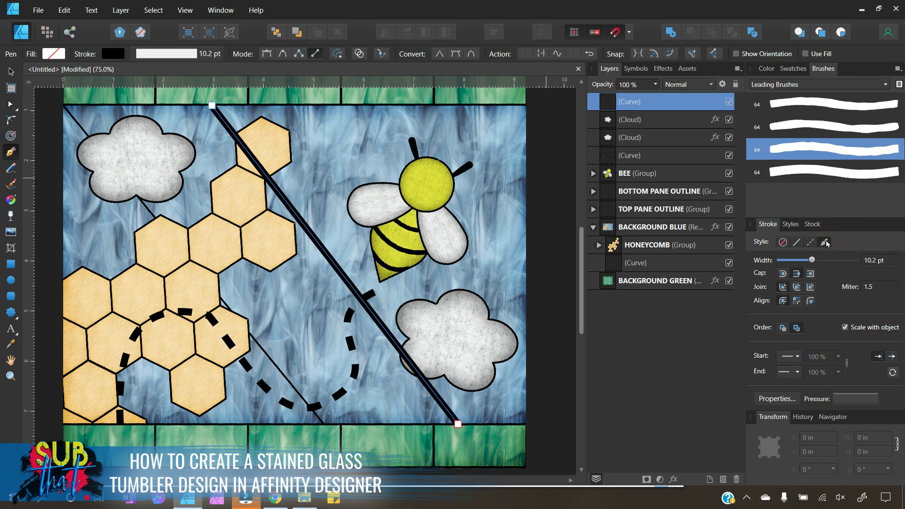
pyautogui.click(827, 151)
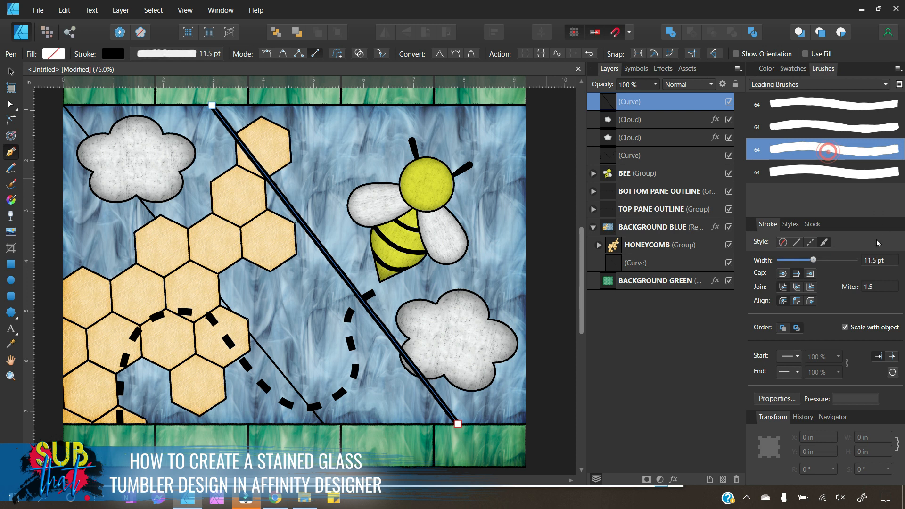
pyautogui.click(879, 260)
pyautogui.write('3.8')
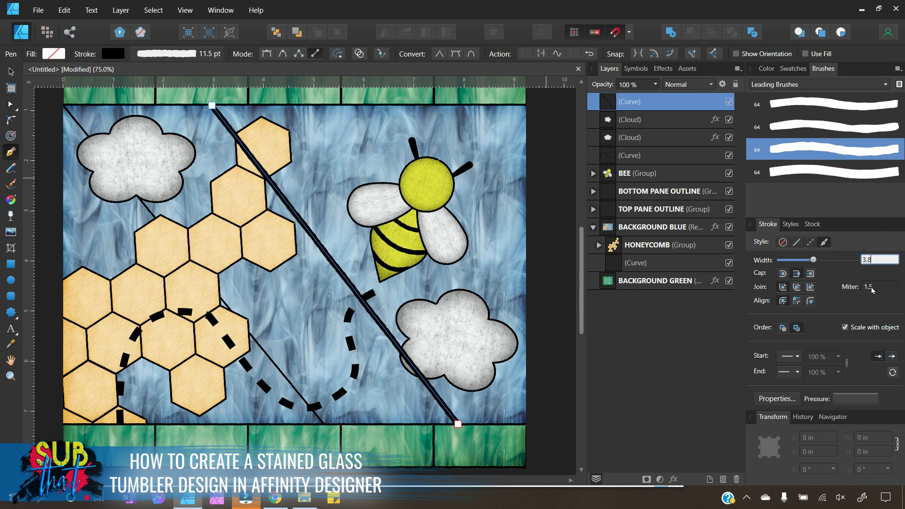
pyautogui.press('Return')
pyautogui.moveTo(605, 103); pyautogui.dragTo(615, 254)
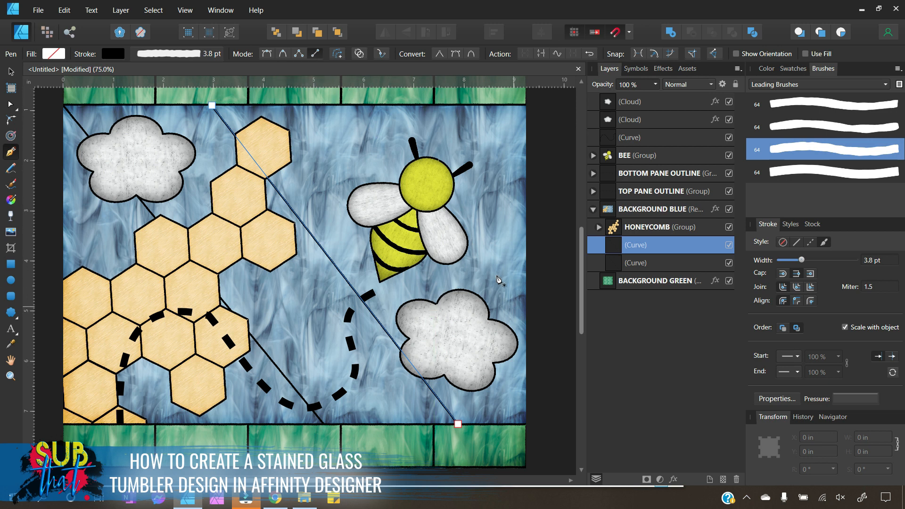
# Draw a line behind the bee's head from the top edge at about 5.8 in to the right edge, using the third leading brush at 3.8 pt.
pyautogui.click(526, 264)
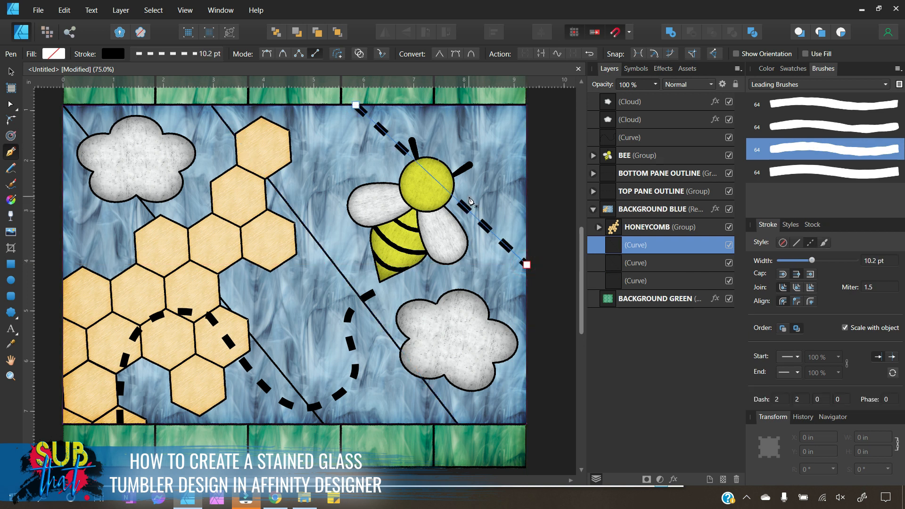
pyautogui.click(824, 244)
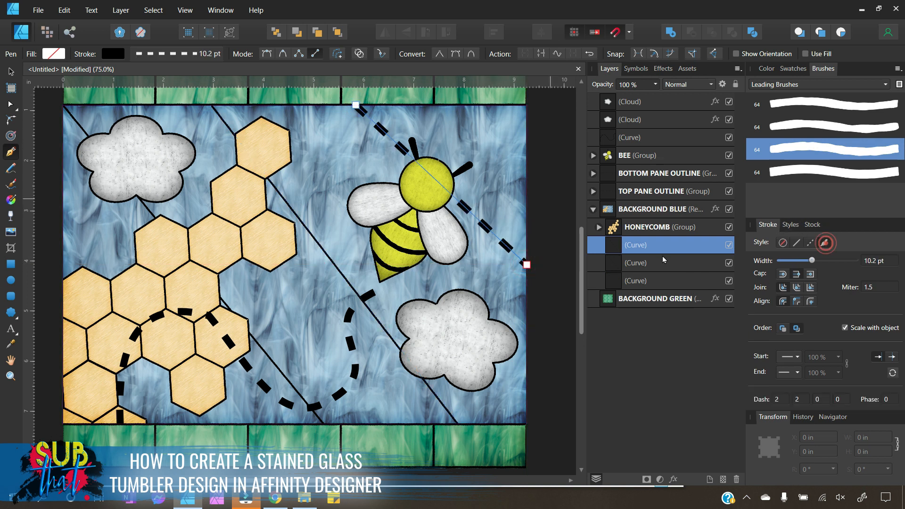
pyautogui.click(873, 150)
pyautogui.moveTo(815, 259); pyautogui.dragTo(806, 260)
pyautogui.click(865, 260)
pyautogui.write('3.8')
pyautogui.press('Return')
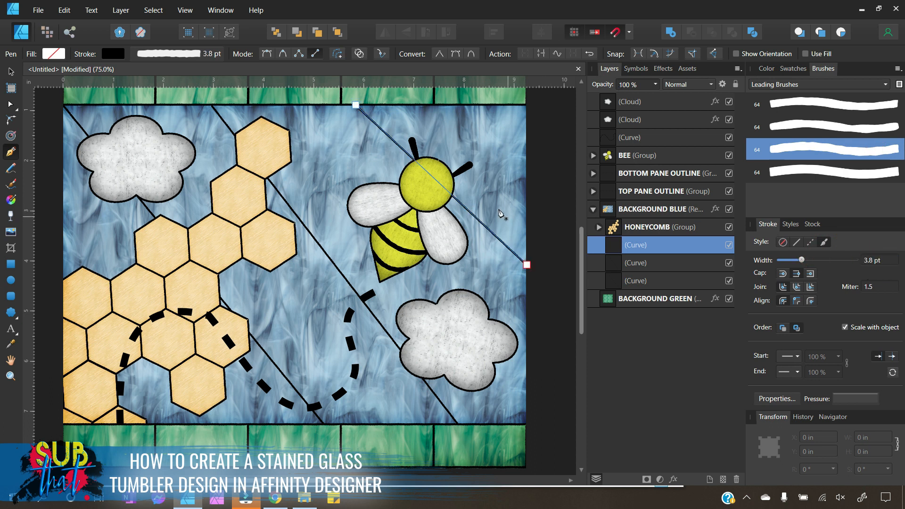
# Draw a line from the blue pane's upper-right corner to its bottom edge at about 5.7 in, using the third leading brush at 3.8 pt.
pyautogui.click(522, 108)
pyautogui.click(351, 422)
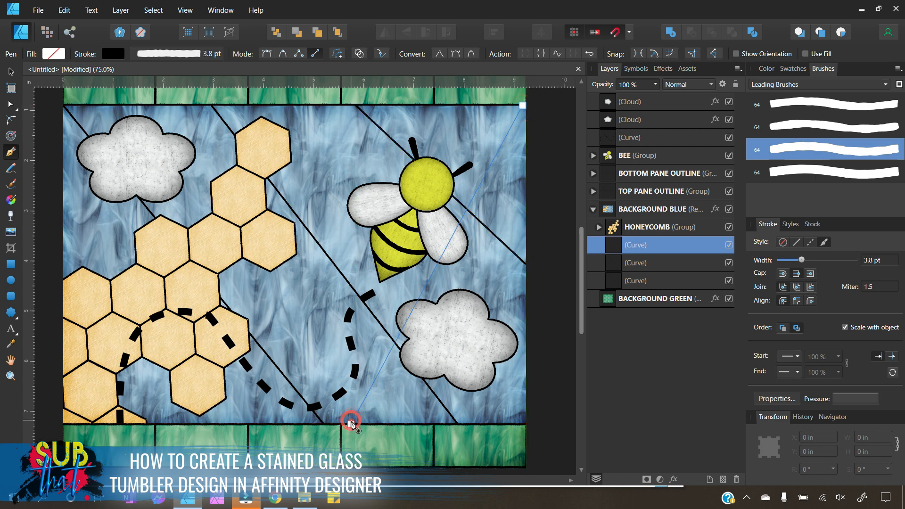
pyautogui.click(824, 242)
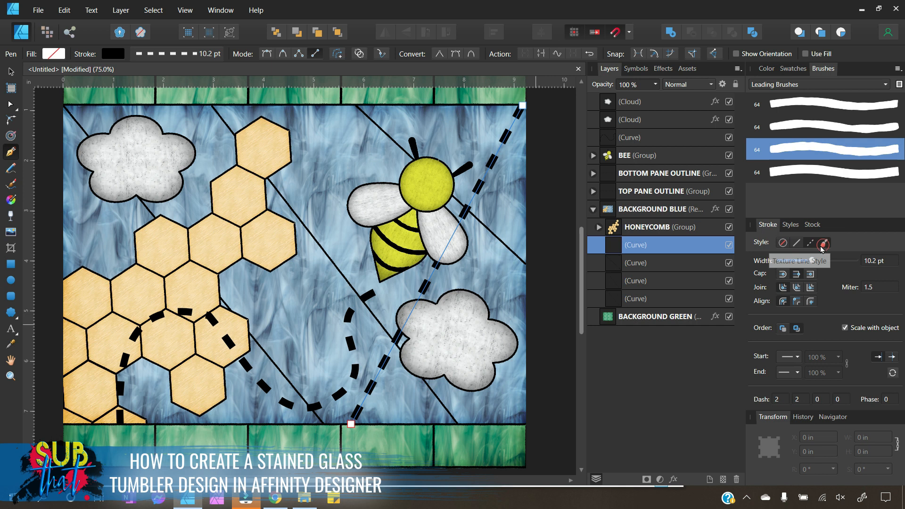
pyautogui.click(864, 260)
pyautogui.write('3.8')
pyautogui.press('Return')
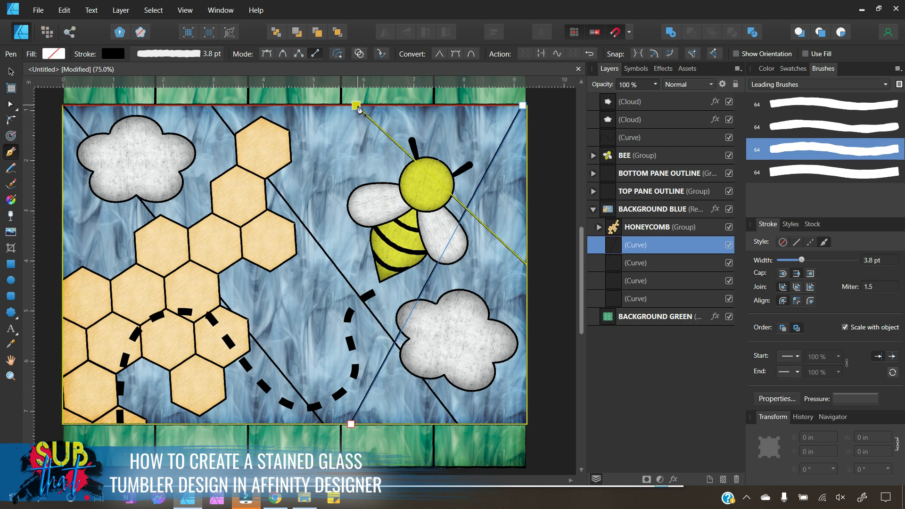
# Draw a vertical line from the top edge at about 5.8 in down to the long diagonal, using the third leading brush at 3.8 pt.
pyautogui.click(357, 106)
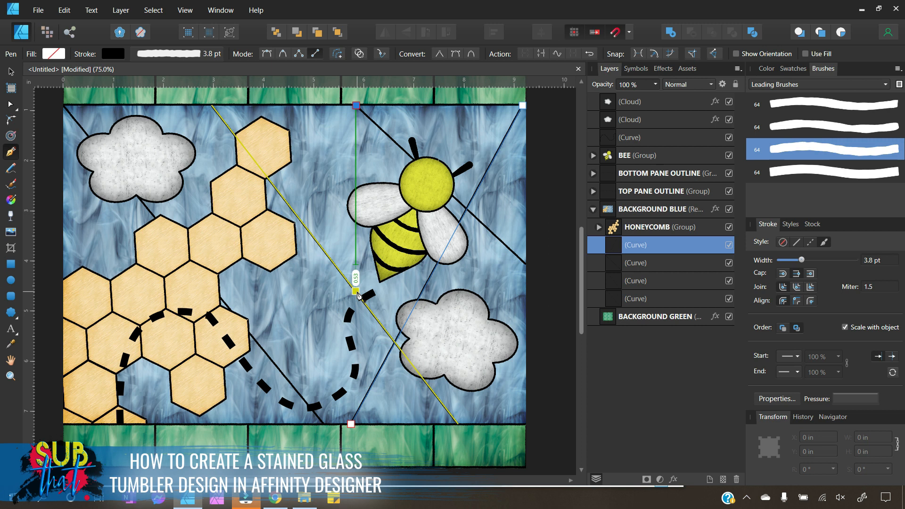
pyautogui.click(356, 292)
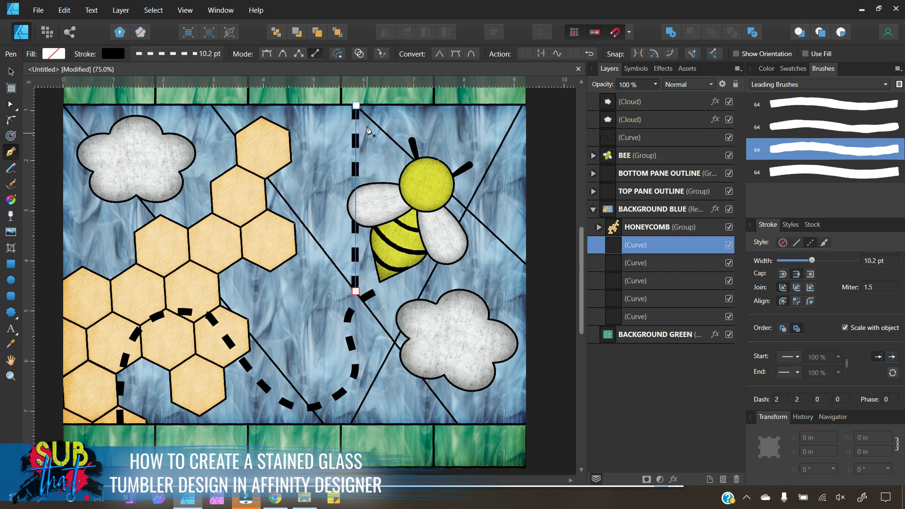
pyautogui.click(824, 243)
pyautogui.click(827, 154)
pyautogui.click(875, 259)
pyautogui.write('3.8')
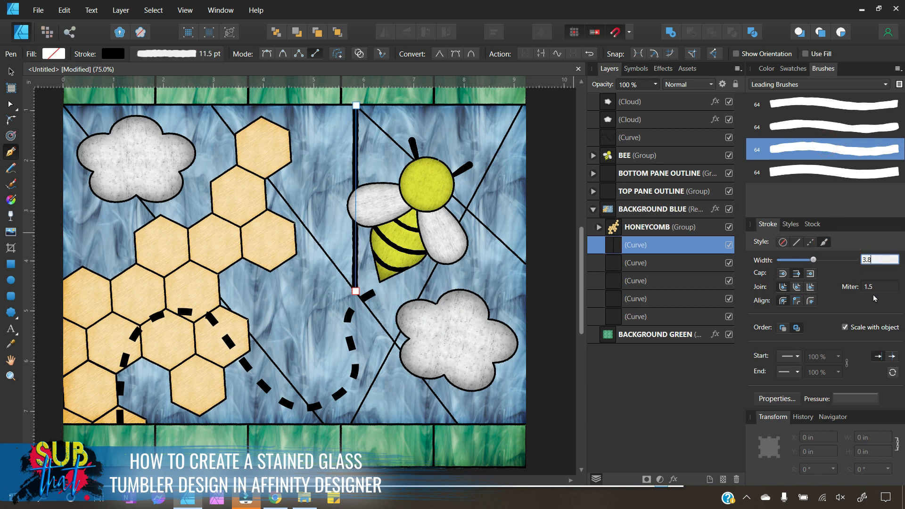
pyautogui.press('Return')
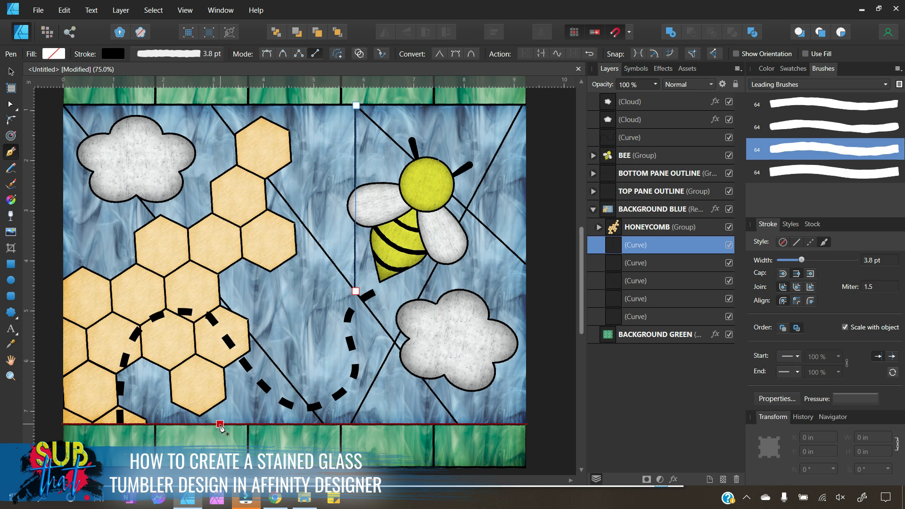
# Draw a line from the bottom edge at about 3.1 in up to the diagonal beside the upper honeycomb, using the third leading brush at 3.8 pt.
pyautogui.click(219, 423)
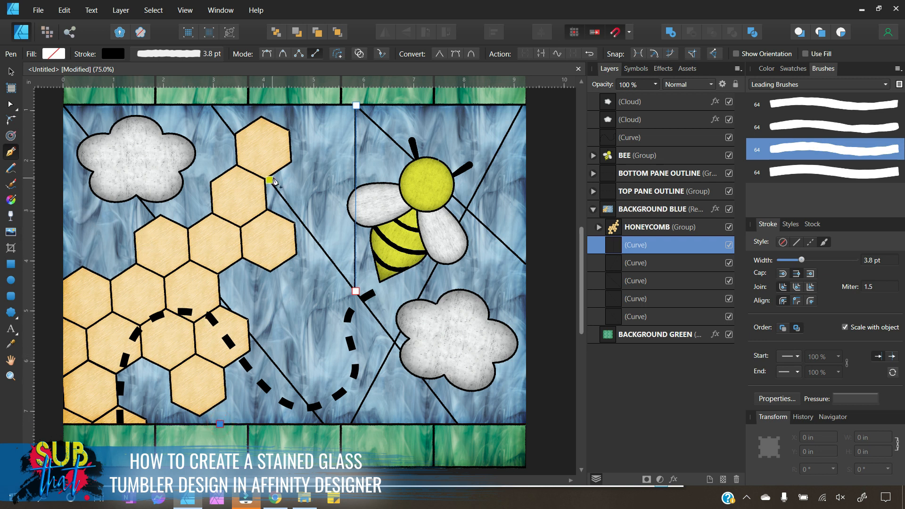
pyautogui.click(271, 182)
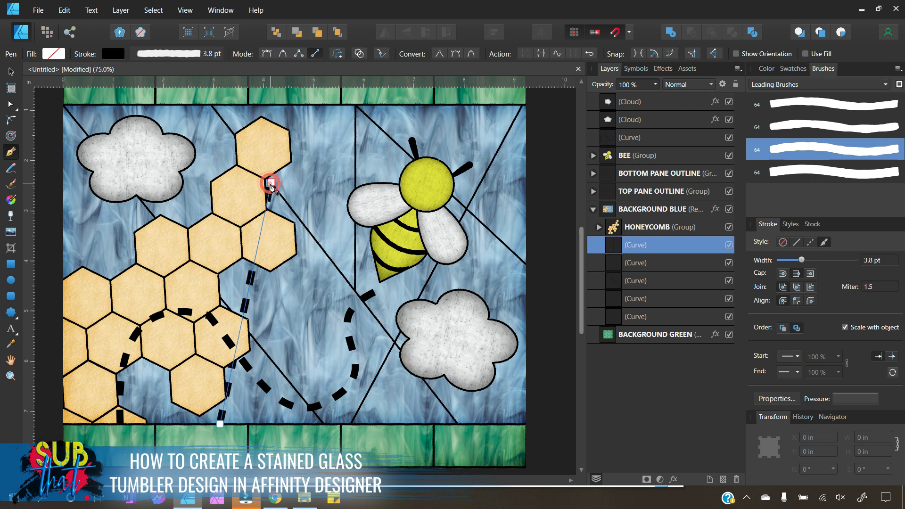
pyautogui.click(847, 156)
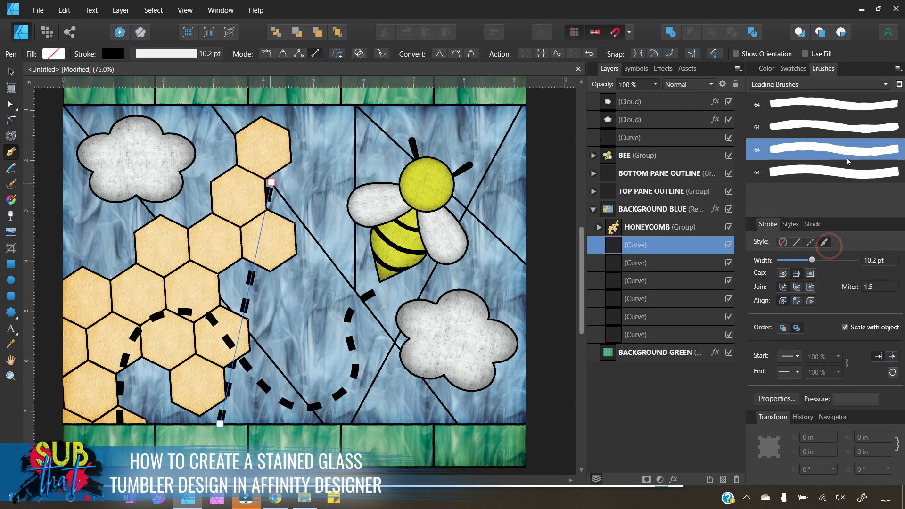
pyautogui.click(876, 260)
pyautogui.write('3')
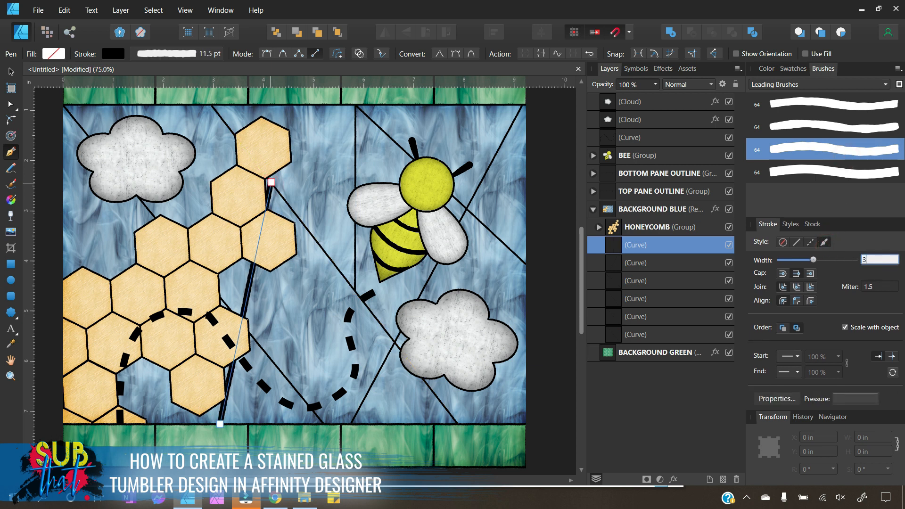
pyautogui.write('.8')
pyautogui.press('Return')
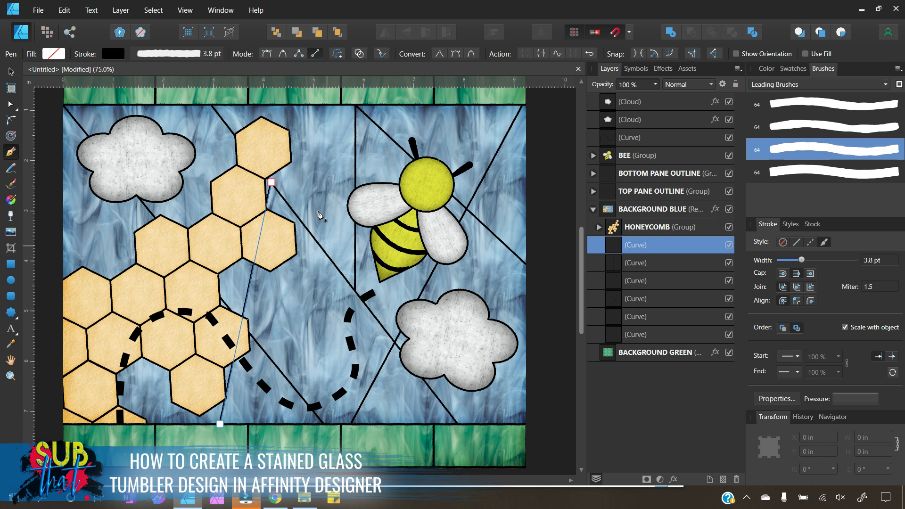
# Draw a line behind the upper-left cloud from the top edge at about 3 in to the left edge, with a 3.8 pt textured stroke.
pyautogui.click(211, 106)
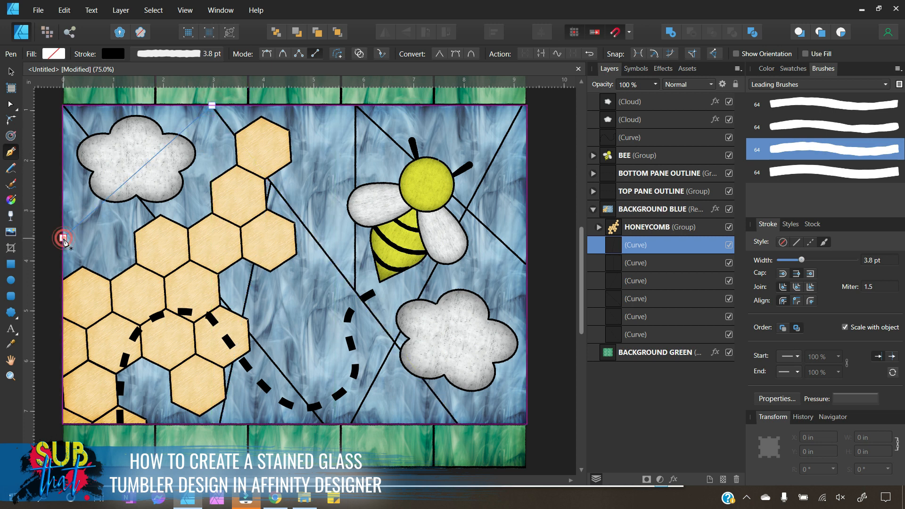
pyautogui.click(63, 238)
pyautogui.click(825, 243)
pyautogui.click(877, 260)
pyautogui.write('3.8')
pyautogui.press('Return')
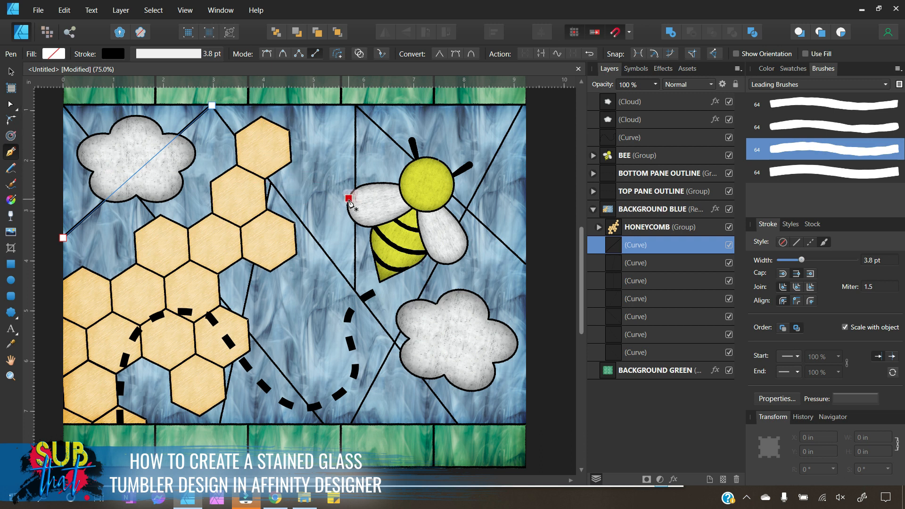
# Draw a line from the bee's left wing to the topmost honeycomb cell and give it a 3.8 pt textured stroke.
pyautogui.click(355, 206)
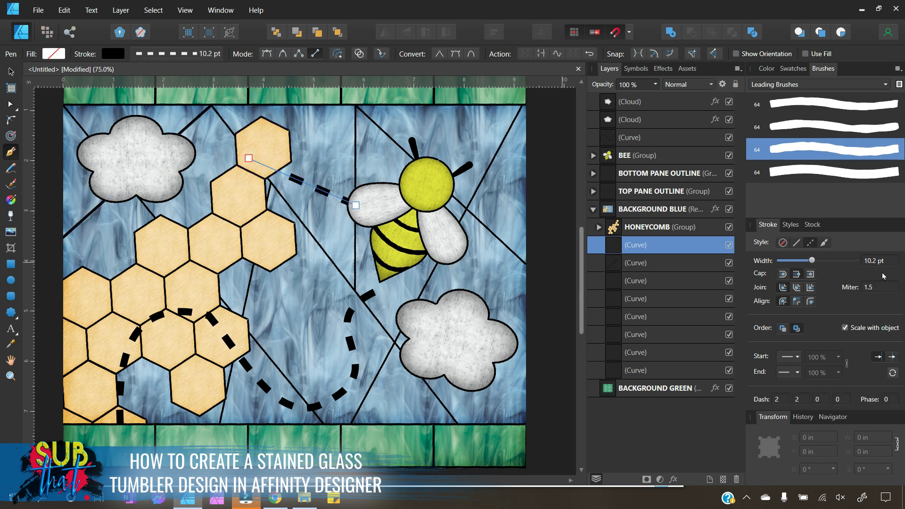
pyautogui.click(824, 242)
pyautogui.click(879, 260)
pyautogui.write('3.8')
pyautogui.press('Return')
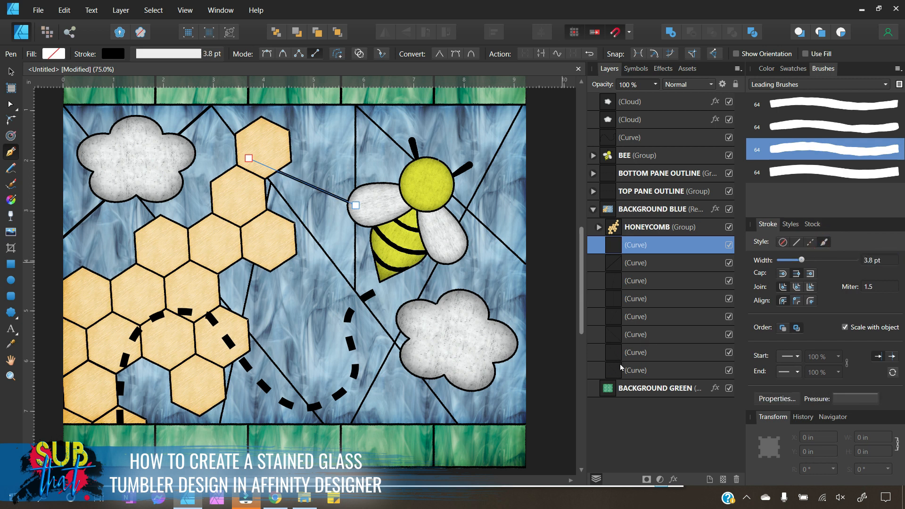
# Draw a line behind the honeycomb from the leading below the upper-left cloud to the bottom edge at about 3.1 in, with a 3.8 pt textured stroke.
pyautogui.click(86, 219)
pyautogui.click(220, 423)
pyautogui.click(815, 243)
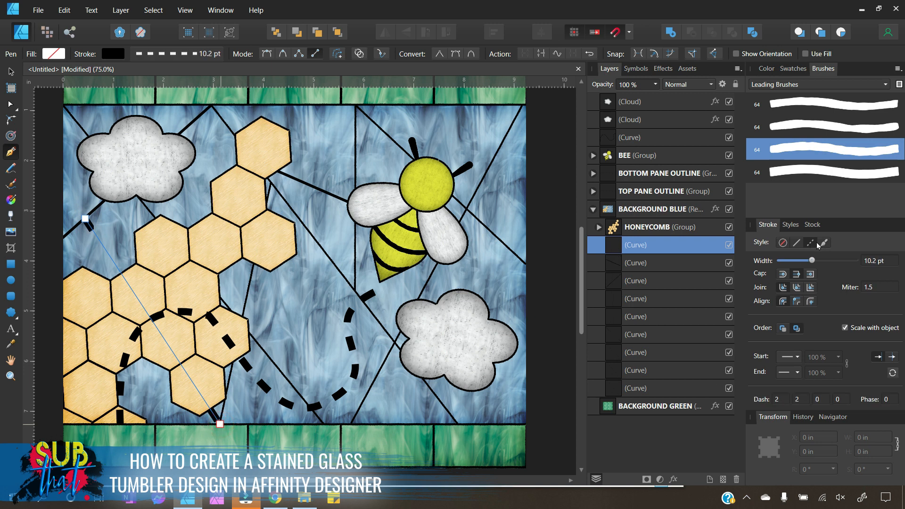
pyautogui.click(875, 261)
pyautogui.write('3.8')
pyautogui.press('Return')
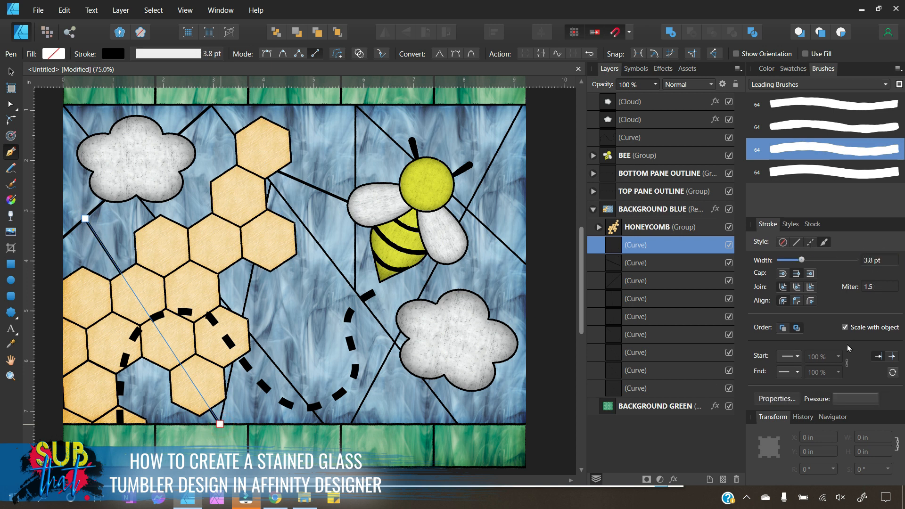
# Draw a line connecting the two long diagonals between the honeycomb and the bee, using the third leading brush at 3.8 pt.
pyautogui.click(277, 367)
pyautogui.click(340, 274)
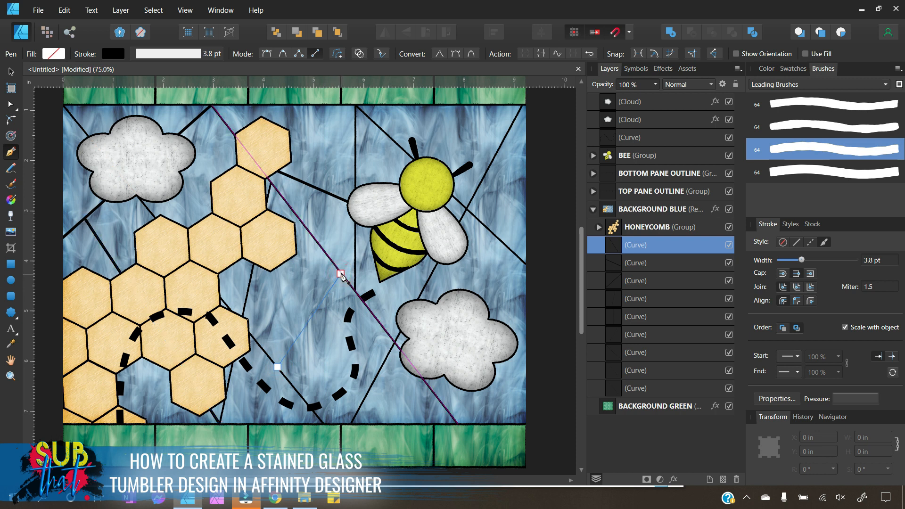
pyautogui.click(824, 242)
pyautogui.click(858, 156)
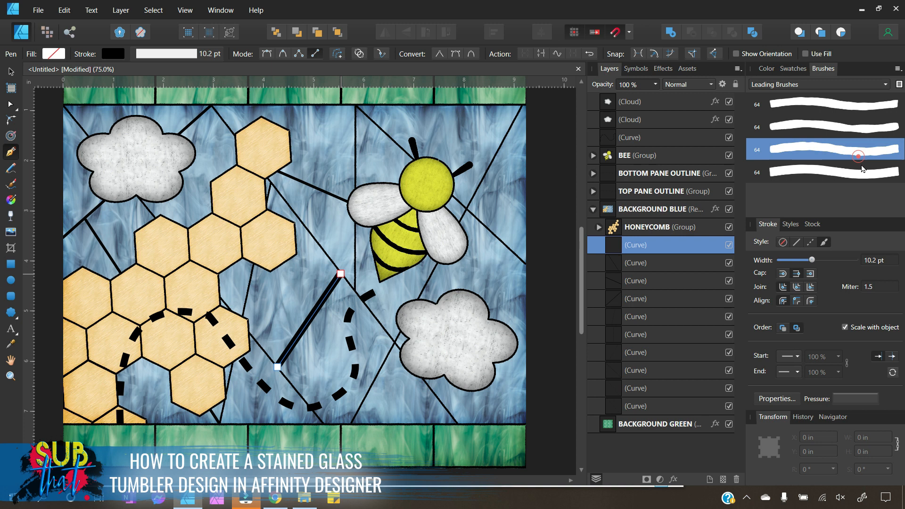
pyautogui.click(870, 261)
pyautogui.write('3.8')
pyautogui.press('Return')
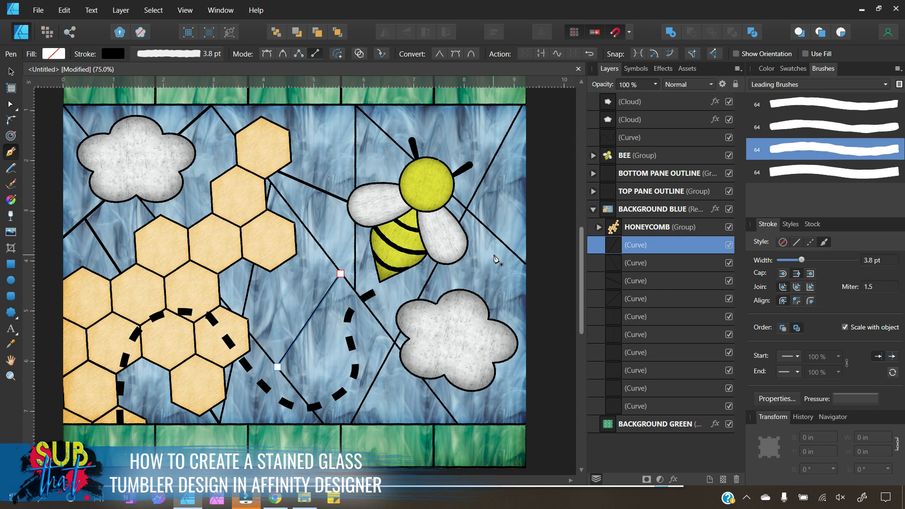
# Draw a line behind the lower-right cloud between the leading right of the bee and the diagonal below, using the third leading brush at 3.8 pt.
pyautogui.click(508, 248)
pyautogui.click(446, 408)
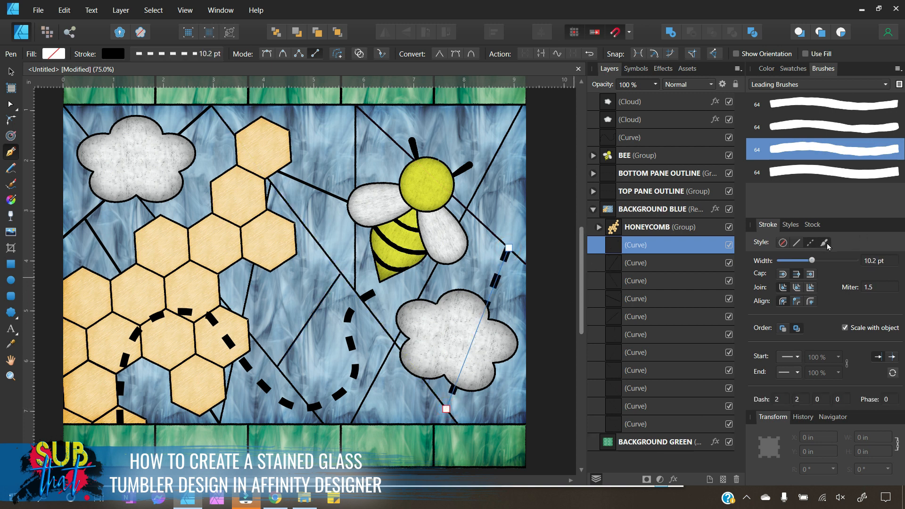
pyautogui.click(835, 151)
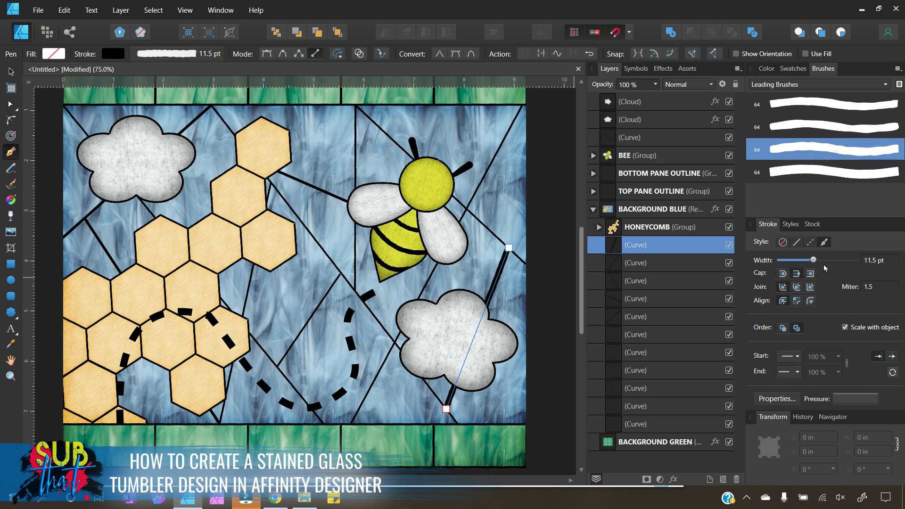
pyautogui.click(866, 260)
pyautogui.write('3.')
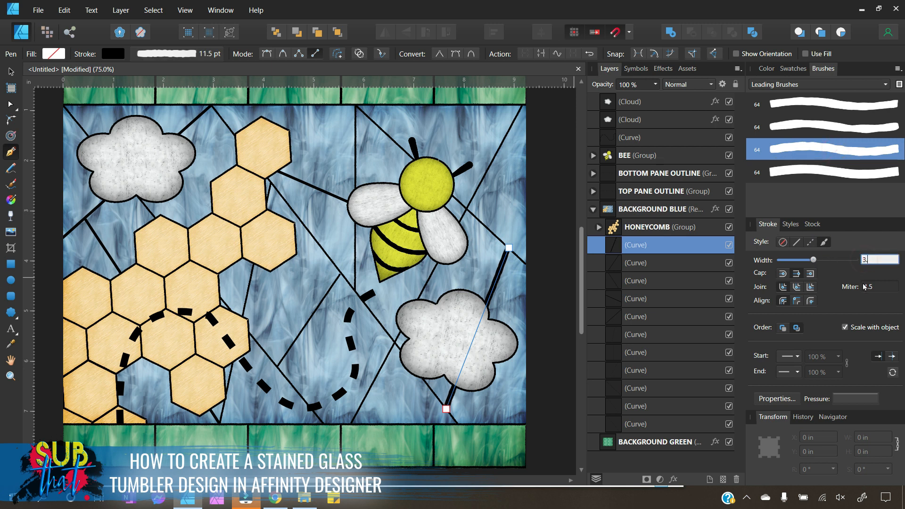
pyautogui.write('8')
pyautogui.press('Return')
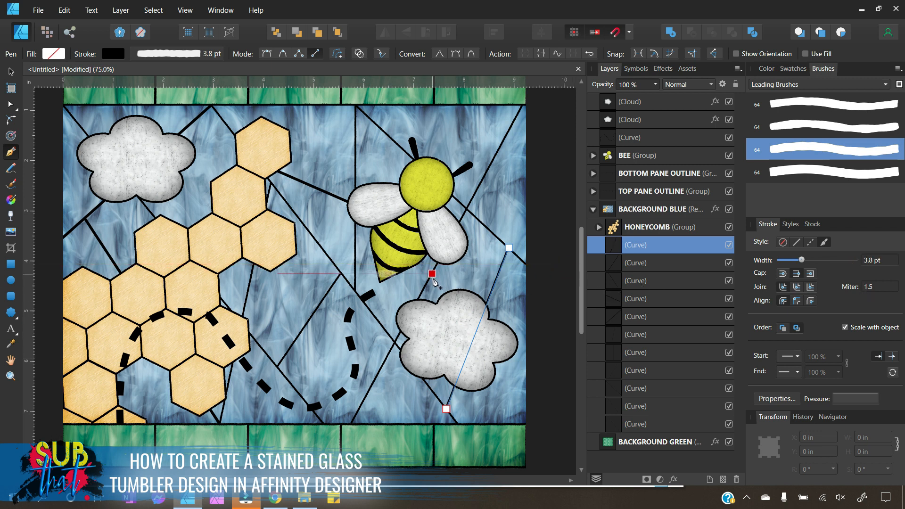
# Draw a line from the leading just below the bee's lower wing into the lower-right cloud, with a 3.8 pt textured stroke.
pyautogui.click(432, 273)
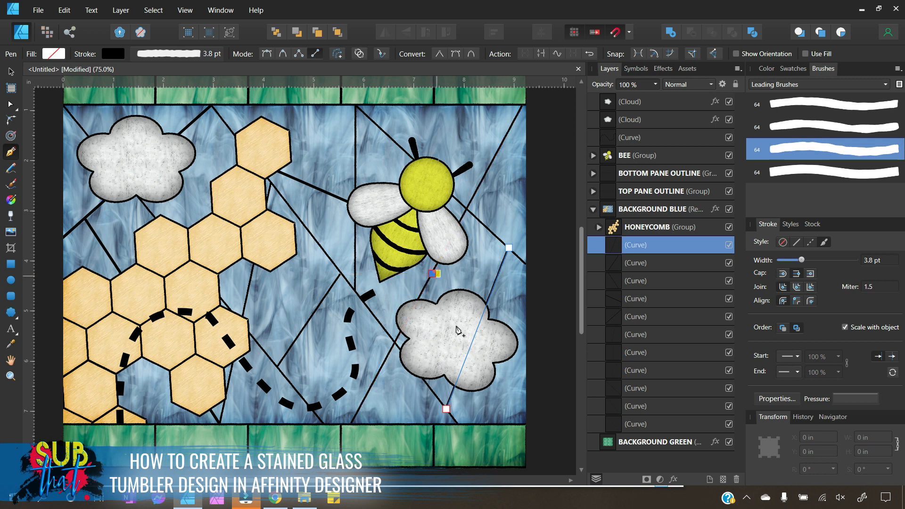
pyautogui.click(463, 367)
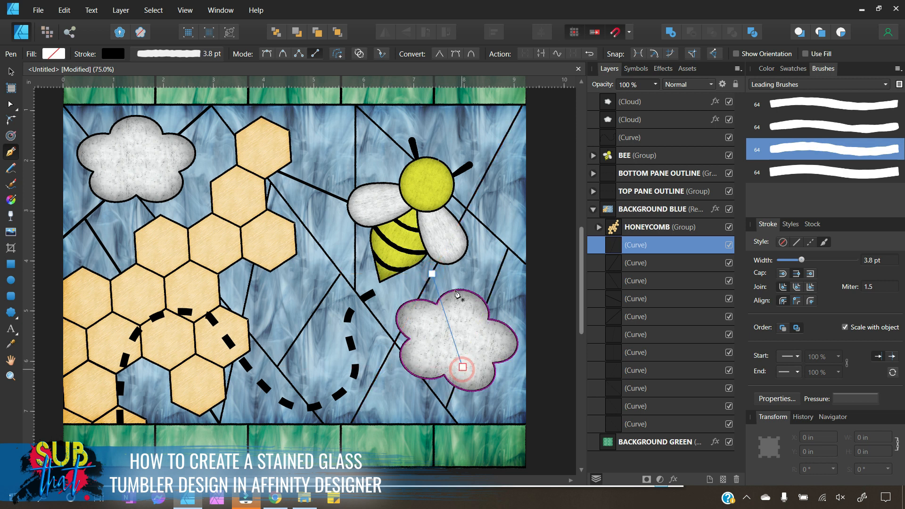
pyautogui.click(824, 242)
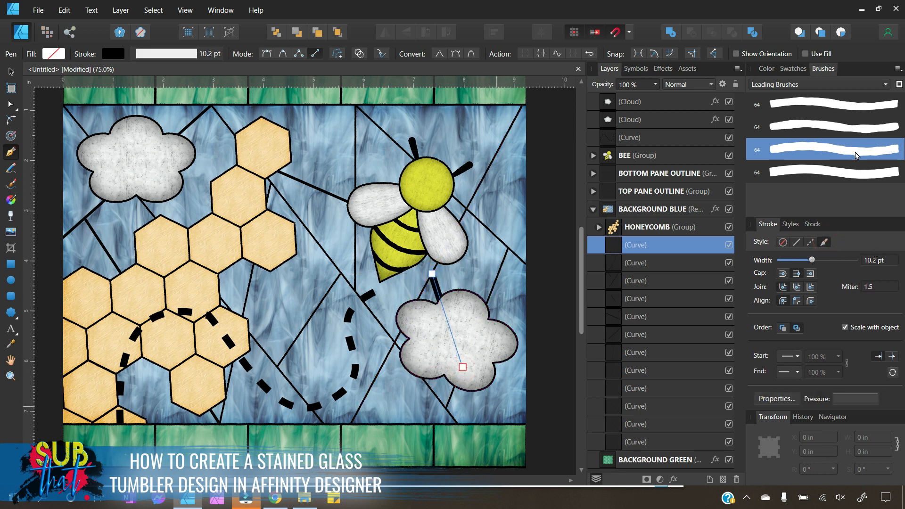
pyautogui.click(869, 259)
pyautogui.write('3.8')
pyautogui.press('Return')
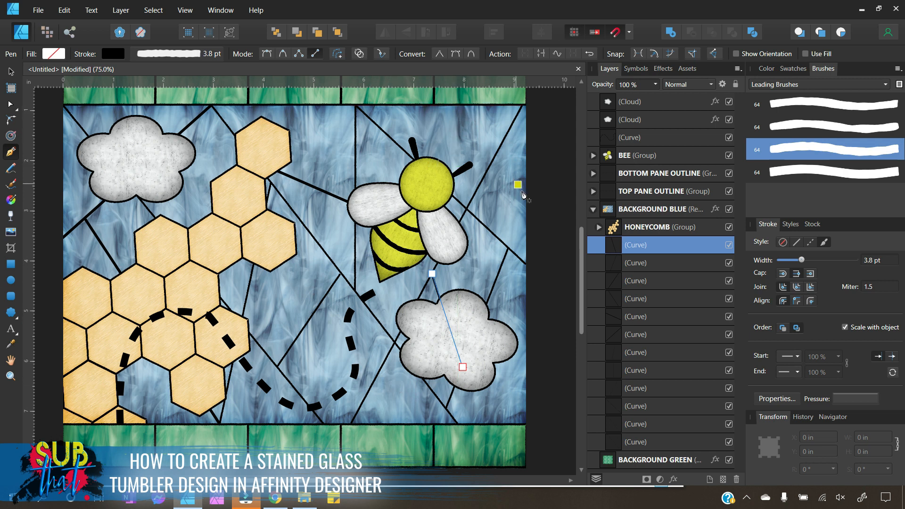
# Draw a line from the right edge of the blue background up to the upper-right diagonal, using the third leading brush at 3.8 pt.
pyautogui.click(526, 214)
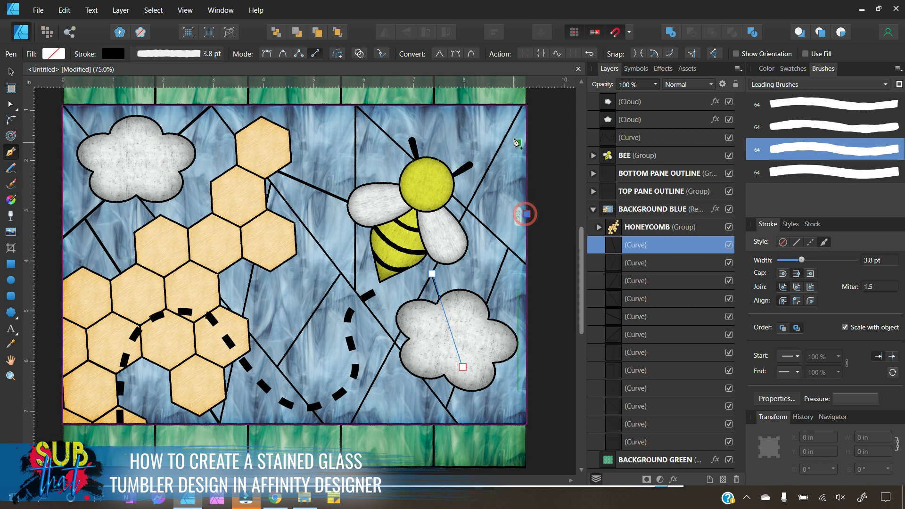
pyautogui.click(508, 131)
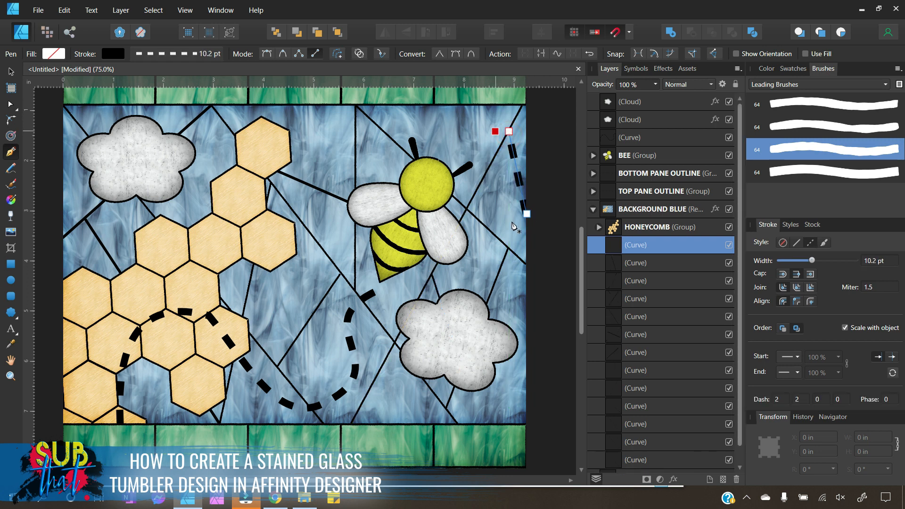
pyautogui.click(823, 242)
pyautogui.click(829, 154)
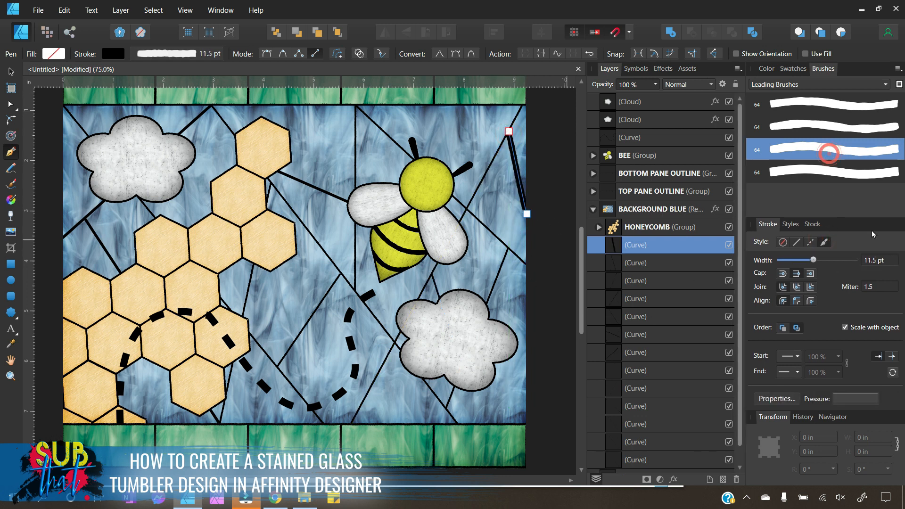
pyautogui.click(877, 260)
pyautogui.write('3.')
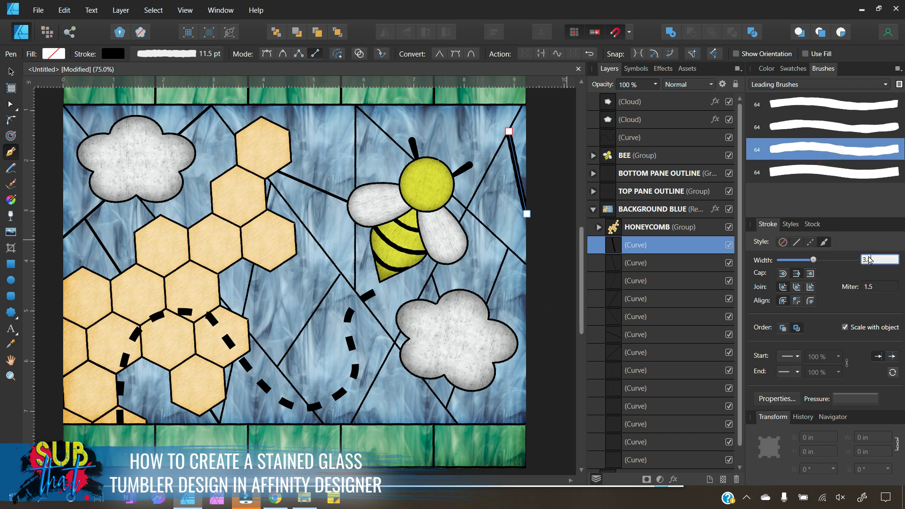
pyautogui.write('8')
pyautogui.press('Return')
# Draw a line from the top edge at about 7.9 in to the bee's head and give it a 3.8 pt textured stroke.
pyautogui.click(458, 105)
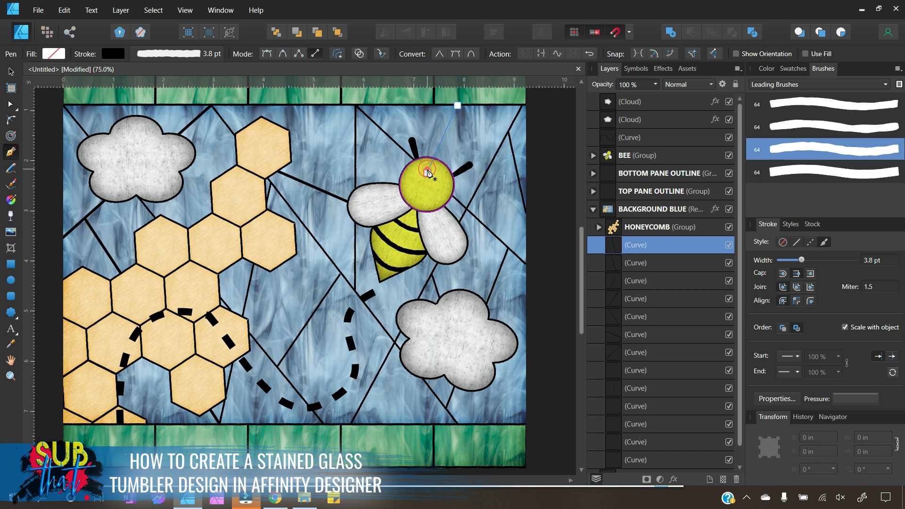
pyautogui.click(427, 172)
pyautogui.click(809, 243)
pyautogui.click(824, 243)
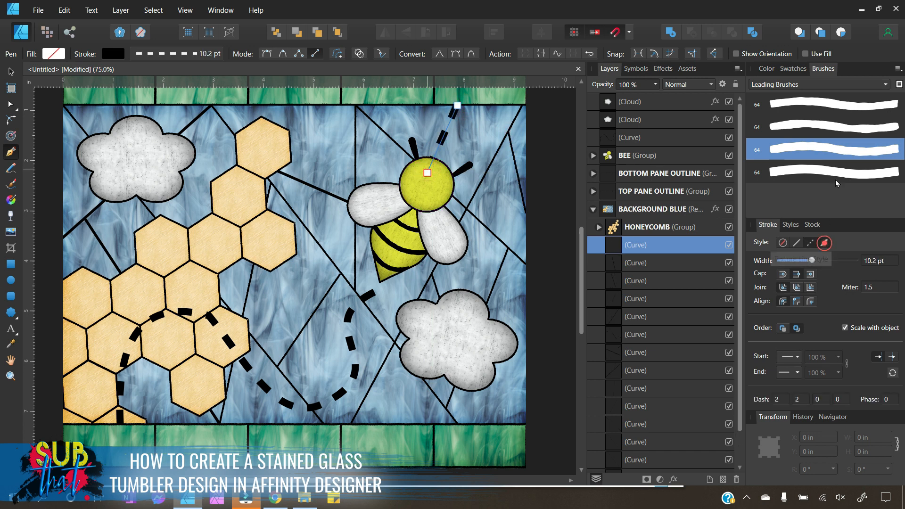
pyautogui.click(875, 260)
pyautogui.write('3.8')
pyautogui.press('Return')
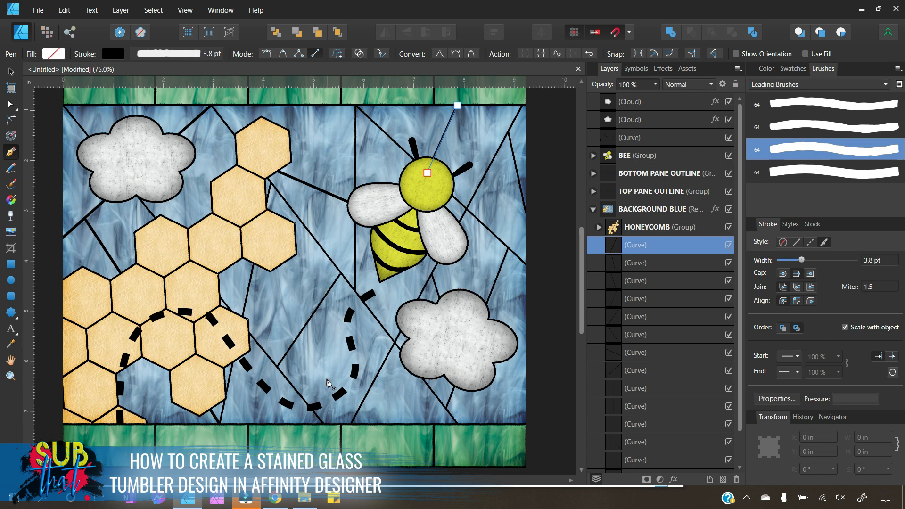
# Draw a line from the rightmost honeycomb cell to the short connecting line between the diagonals, using the third leading brush at 3.8 pt.
pyautogui.click(254, 265)
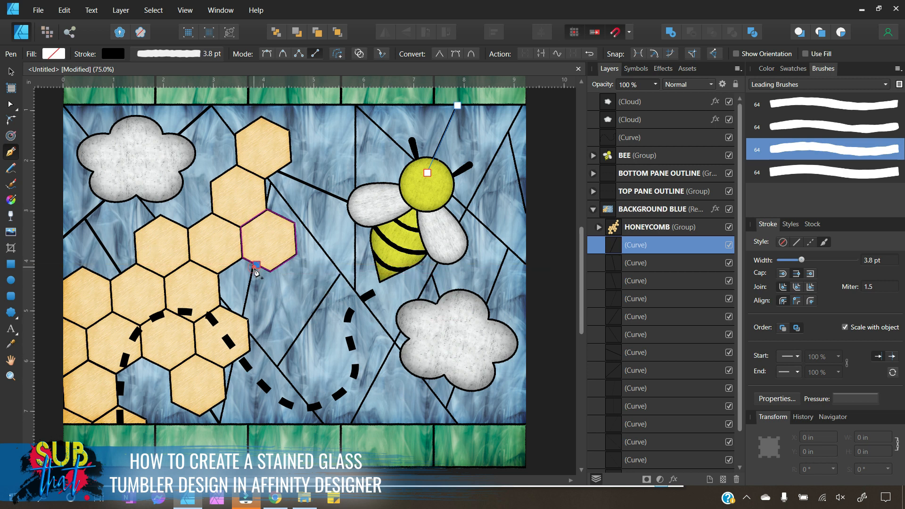
pyautogui.click(309, 320)
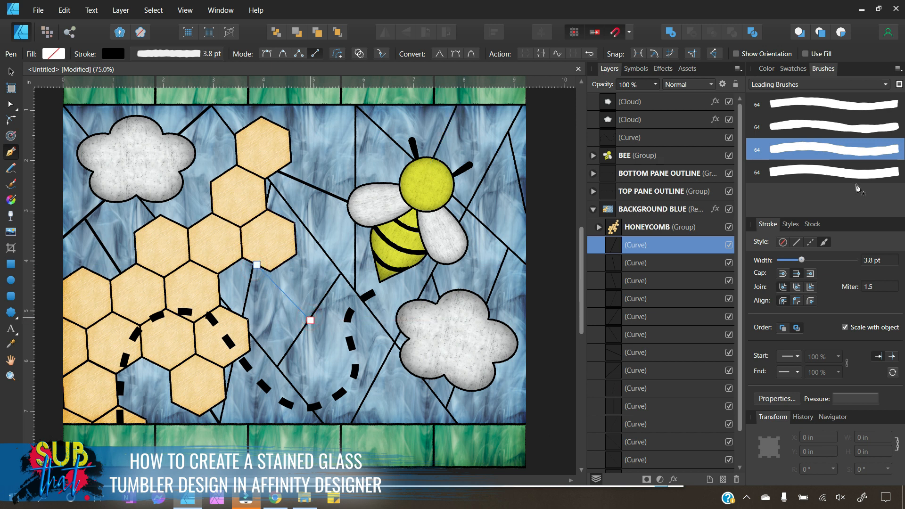
pyautogui.click(824, 243)
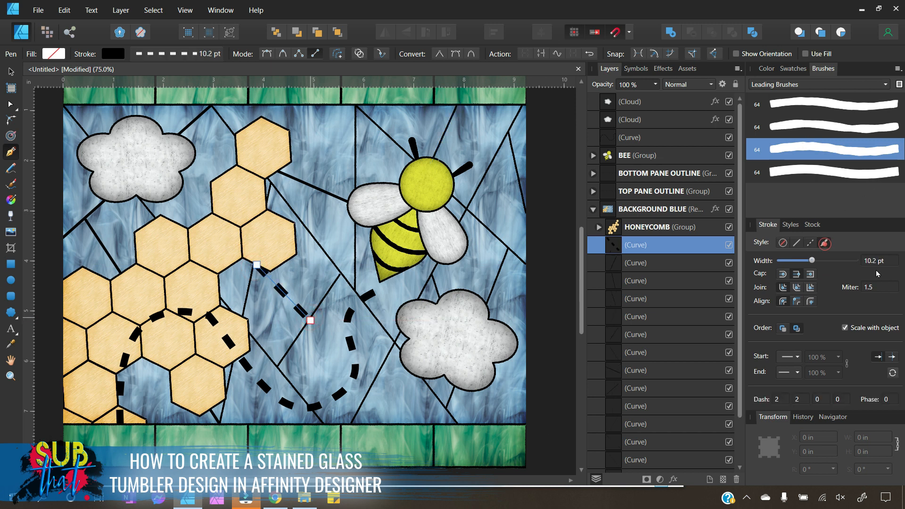
pyautogui.click(873, 259)
pyautogui.write('3.8')
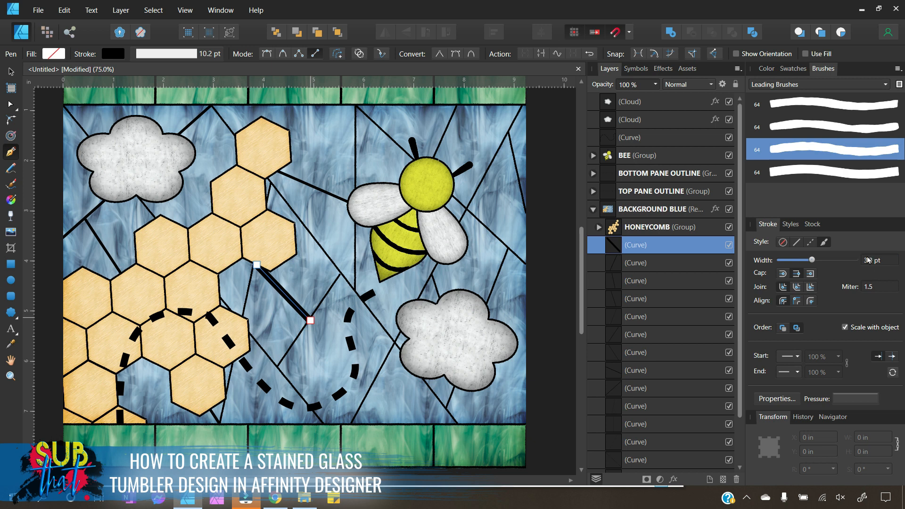
pyautogui.press('Return')
pyautogui.click(854, 149)
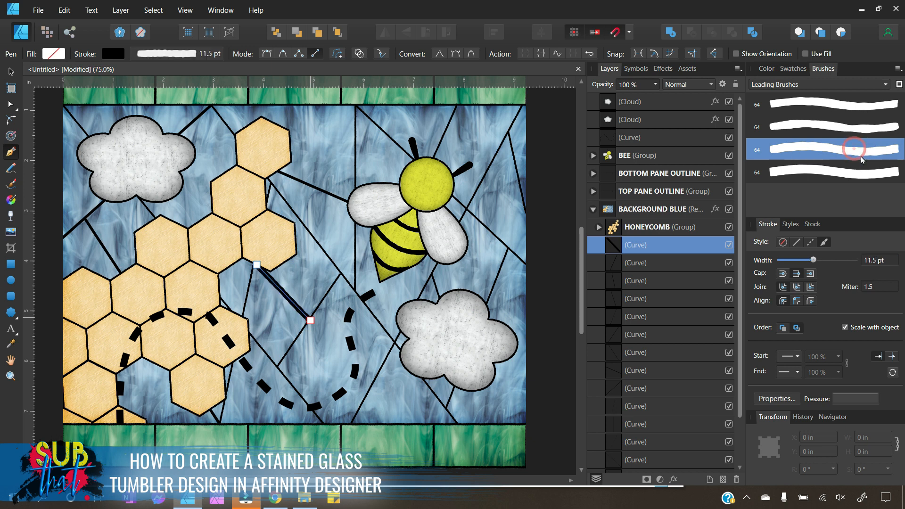
pyautogui.click(876, 260)
pyautogui.write('3.8')
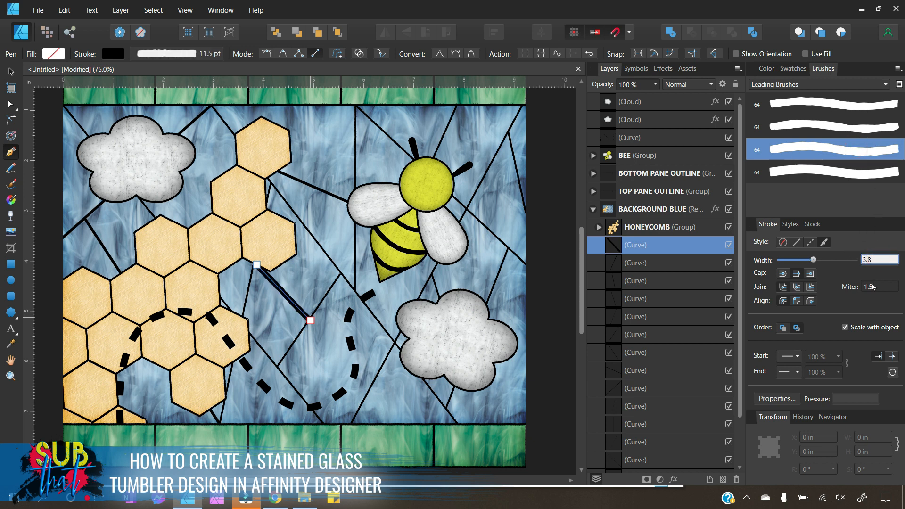
pyautogui.press('Return')
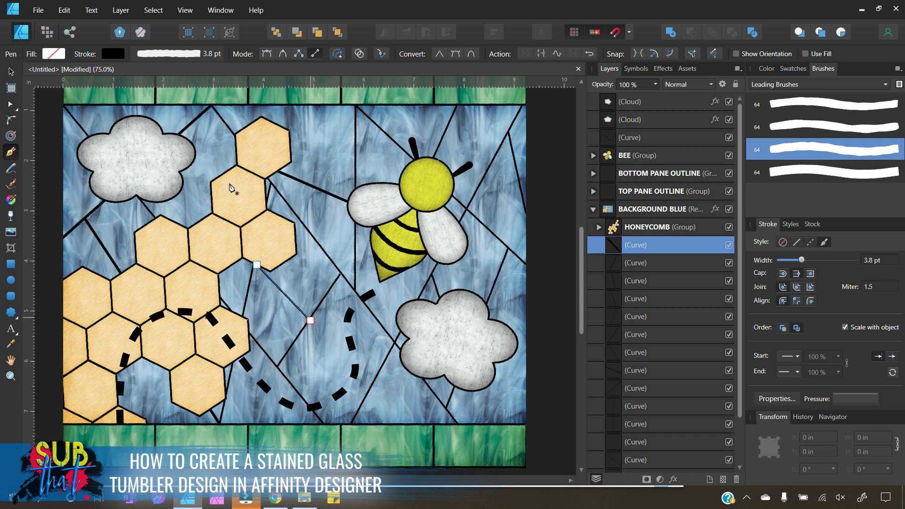
# Delete the bee's dashed flight trail curve.
pyautogui.click(10, 72)
pyautogui.click(56, 136)
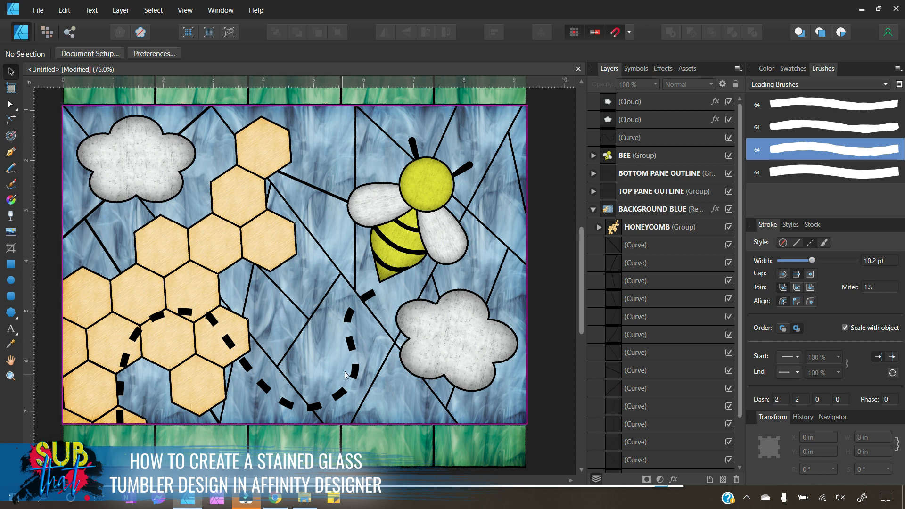
pyautogui.click(350, 388)
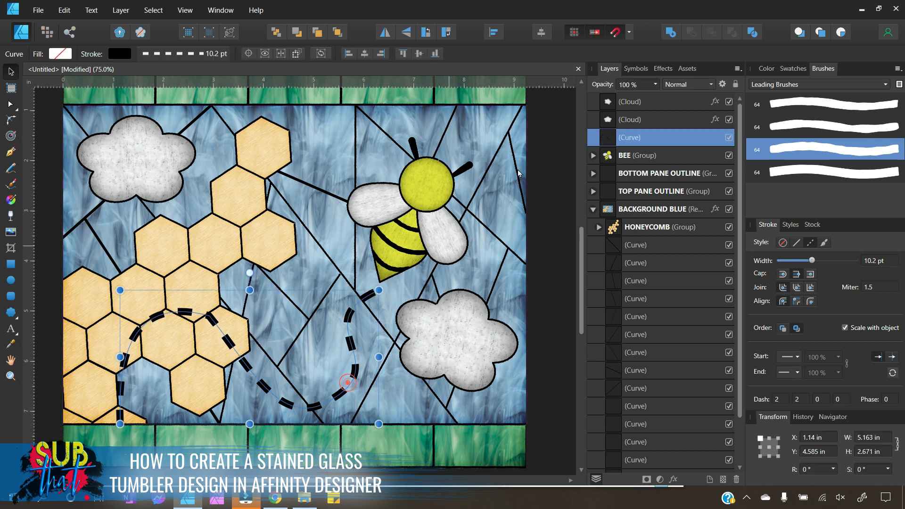
pyautogui.click(736, 479)
pyautogui.click(542, 387)
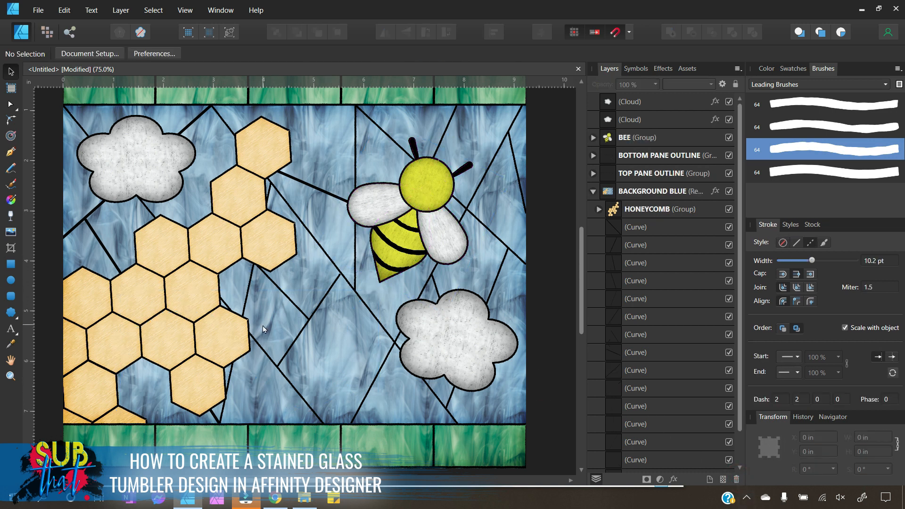
# Draw a steep line about 2.4 in long from the short connecting line to the long diagonal near the bottom edge, with a 3.8 pt textured stroke.
pyautogui.click(10, 152)
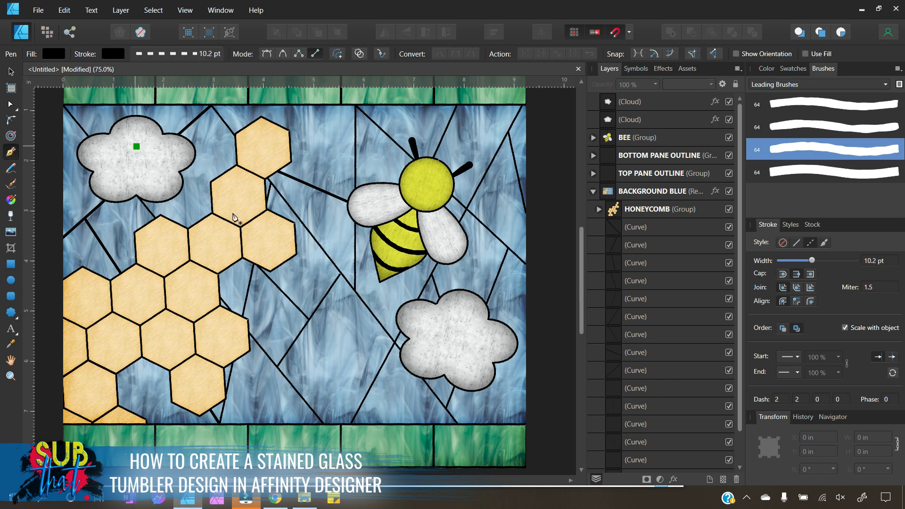
pyautogui.click(325, 297)
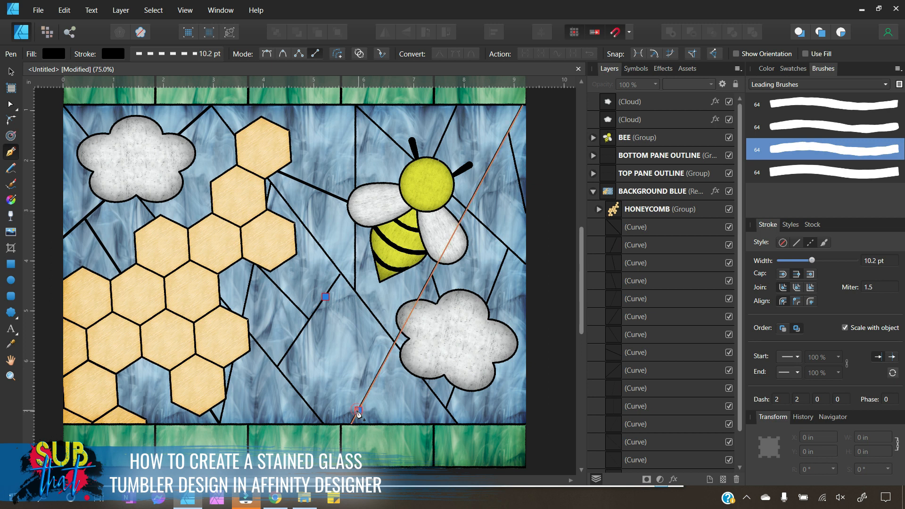
pyautogui.click(358, 410)
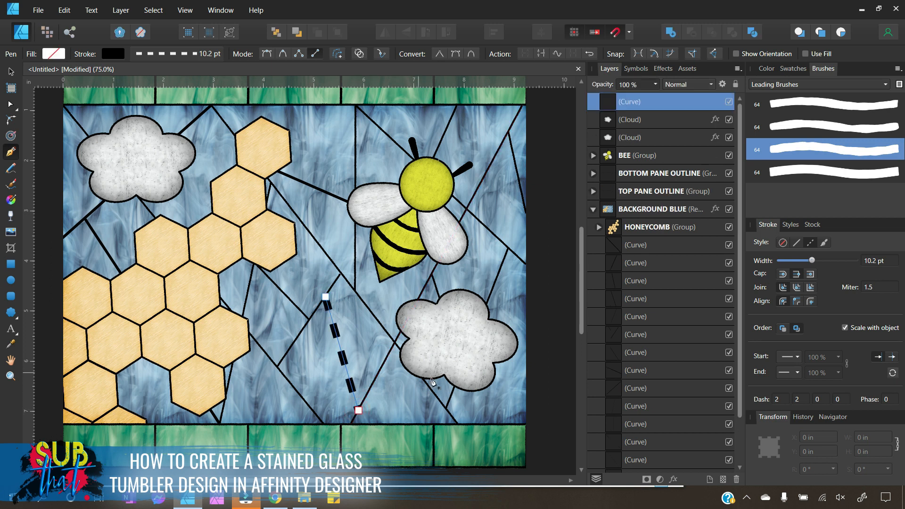
pyautogui.click(823, 243)
pyautogui.click(874, 260)
pyautogui.write('3.8')
pyautogui.press('Return')
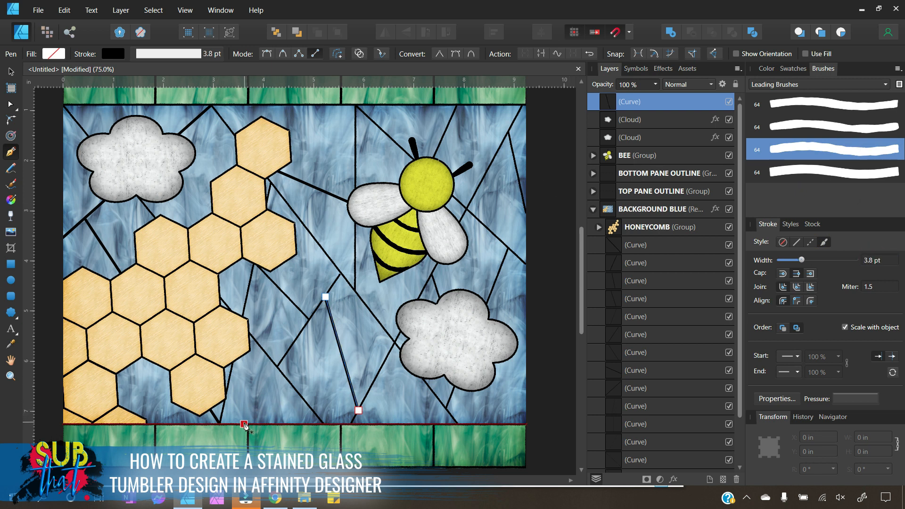
# Draw a line about 2.4 in long from the bottom edge at about 3.6 in to the steep line, using the third leading brush at 3.8 pt.
pyautogui.click(341, 350)
pyautogui.click(819, 146)
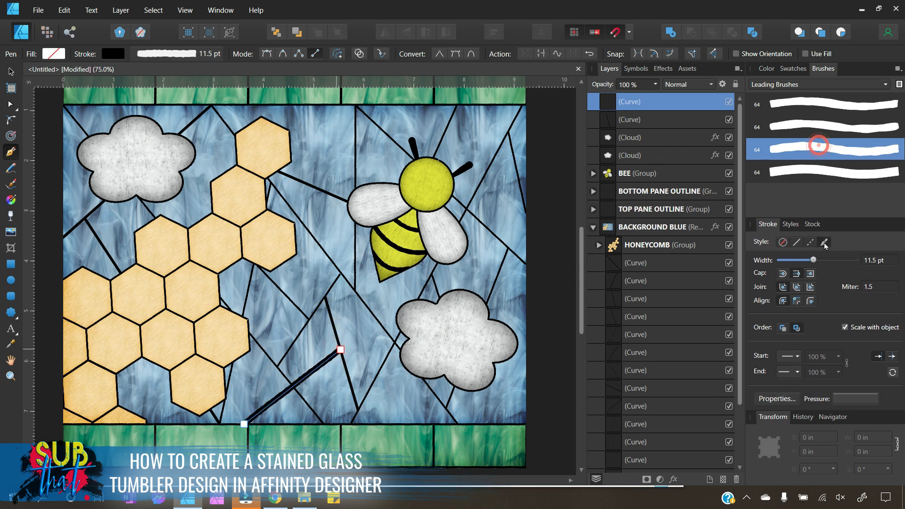
pyautogui.click(885, 261)
pyautogui.write('3.8')
pyautogui.press('Return')
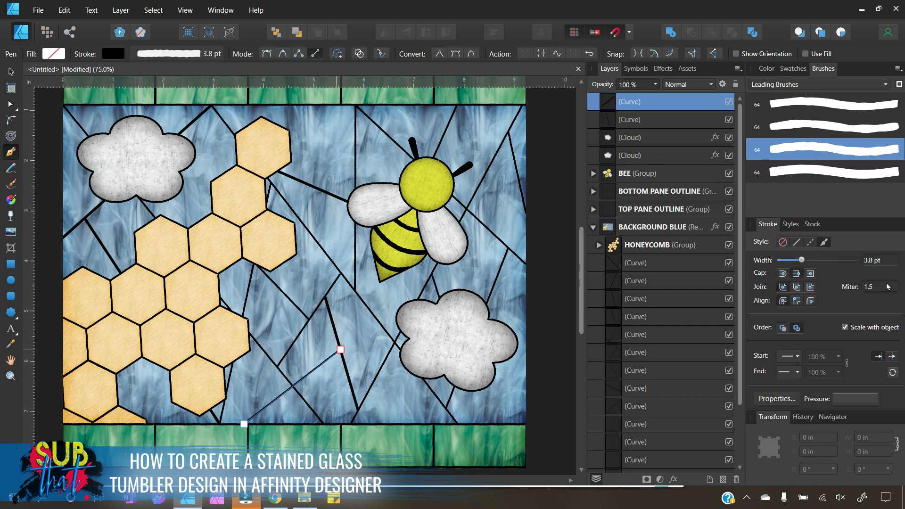
# Apply the third leading brush to the steep 2.4 in line near the bottom edge and set its stroke width to 3.8 pt.
pyautogui.click(12, 74)
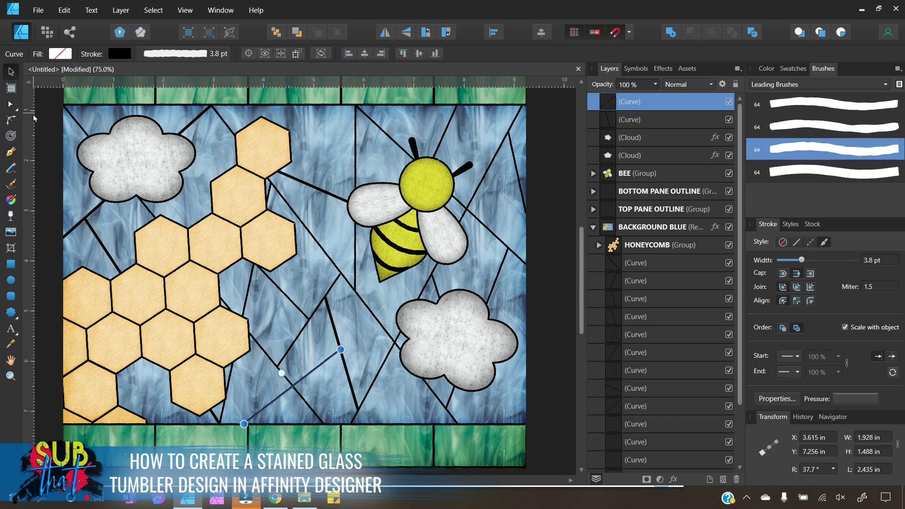
pyautogui.click(352, 392)
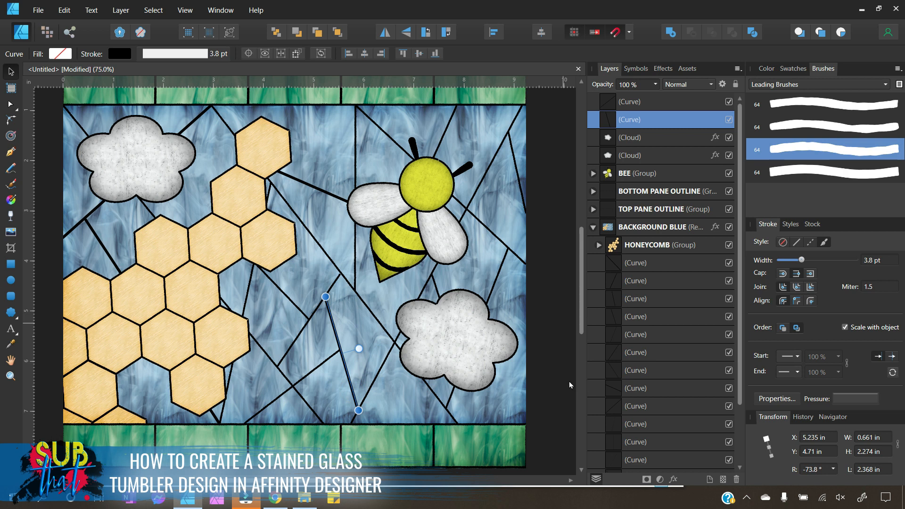
pyautogui.click(881, 149)
pyautogui.click(873, 258)
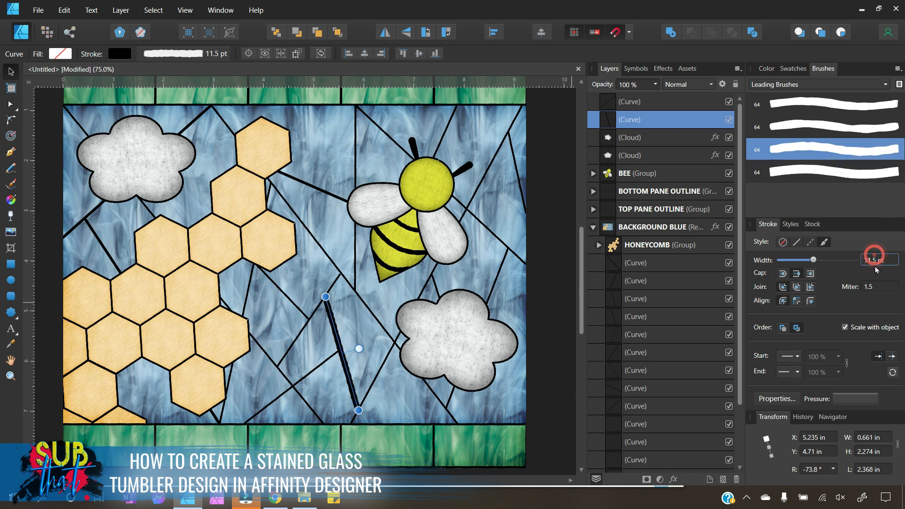
pyautogui.write('3.8')
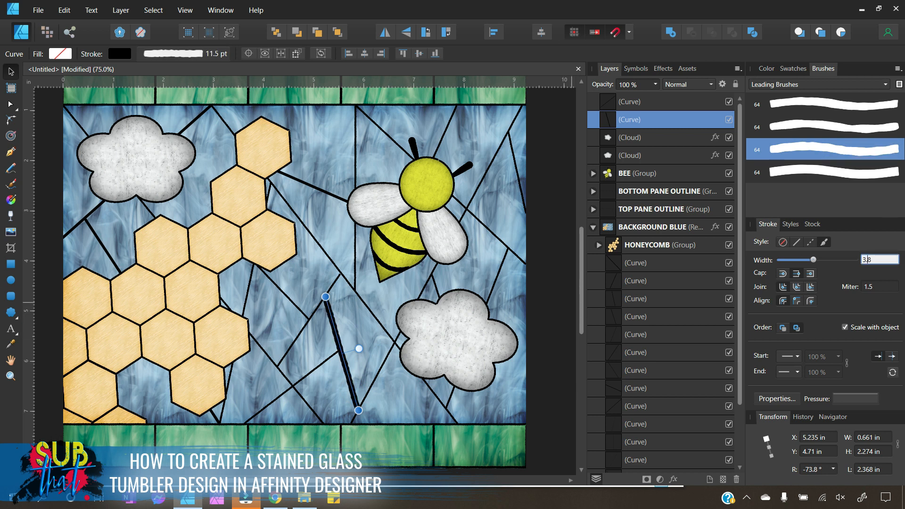
pyautogui.press('Return')
pyautogui.click(544, 348)
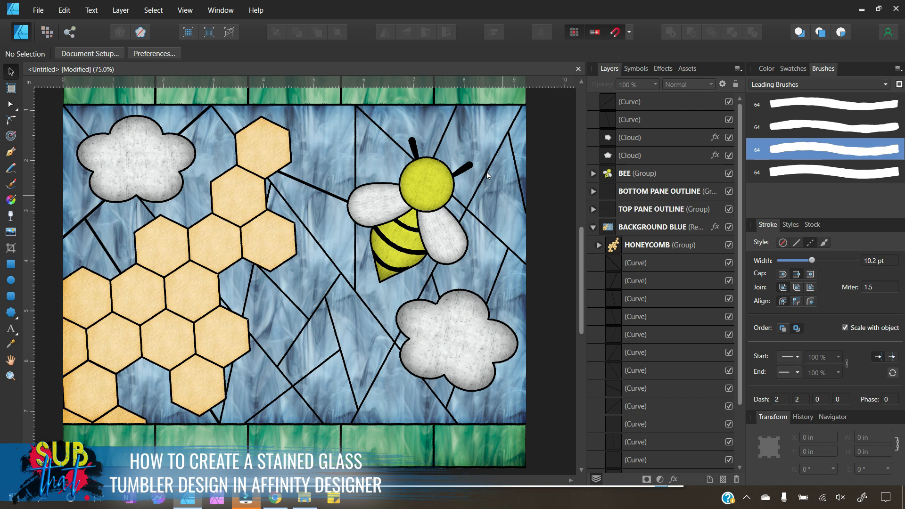
# Duplicate the lower rightmost cell in the HONEYCOMB group and place the copy directly against that cell's right side.
pyautogui.click(599, 245)
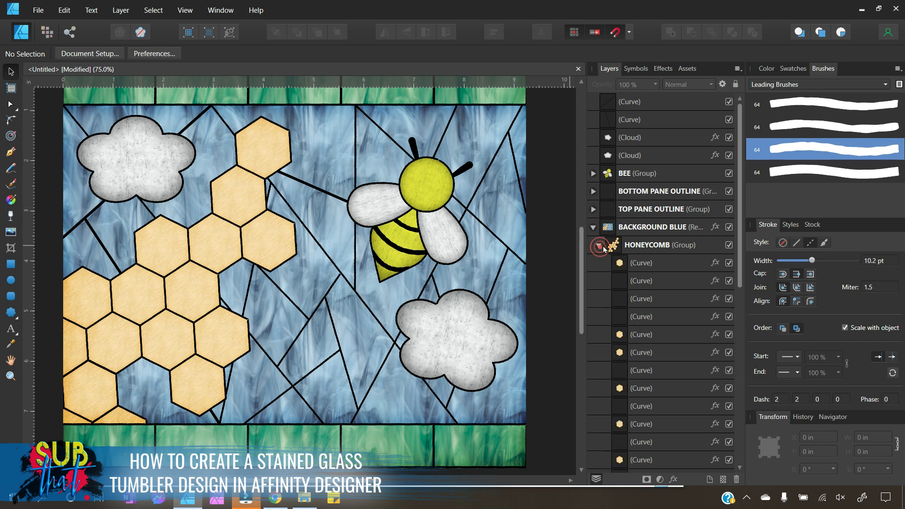
pyautogui.click(624, 266)
pyautogui.rightClick(623, 266)
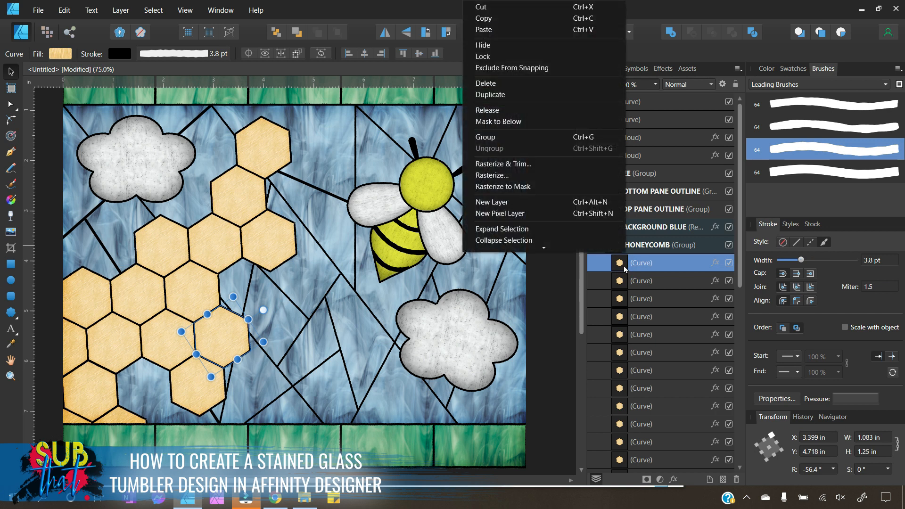
pyautogui.click(542, 105)
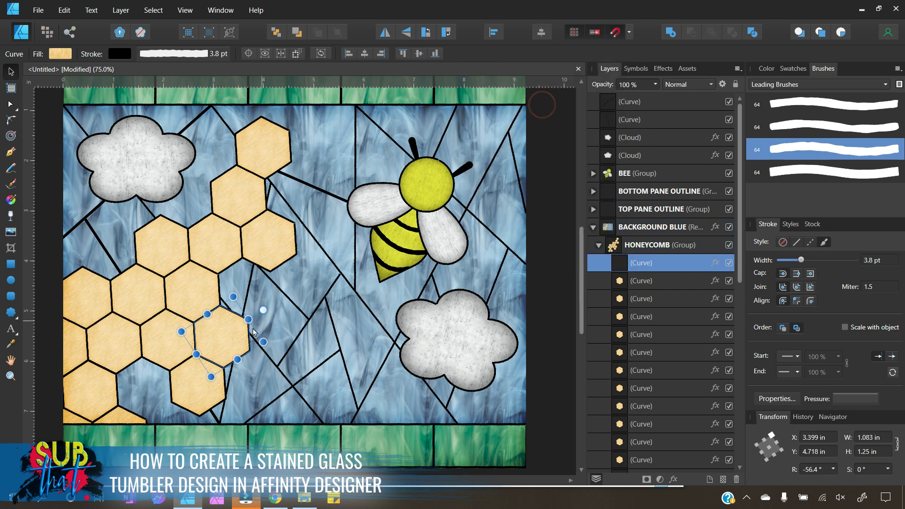
pyautogui.moveTo(229, 339); pyautogui.dragTo(278, 347)
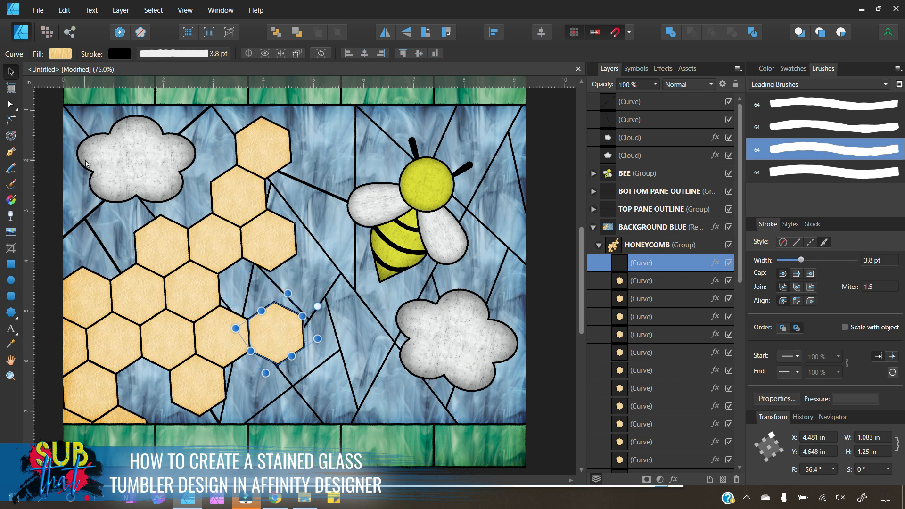
# Duplicate the new honeycomb cell and fit the copy partly under the upper-left cloud, at about X 1.59 in, Y 2.02 in.
pyautogui.rightClick(638, 271)
pyautogui.click(606, 100)
pyautogui.moveTo(288, 342); pyautogui.dragTo(322, 333)
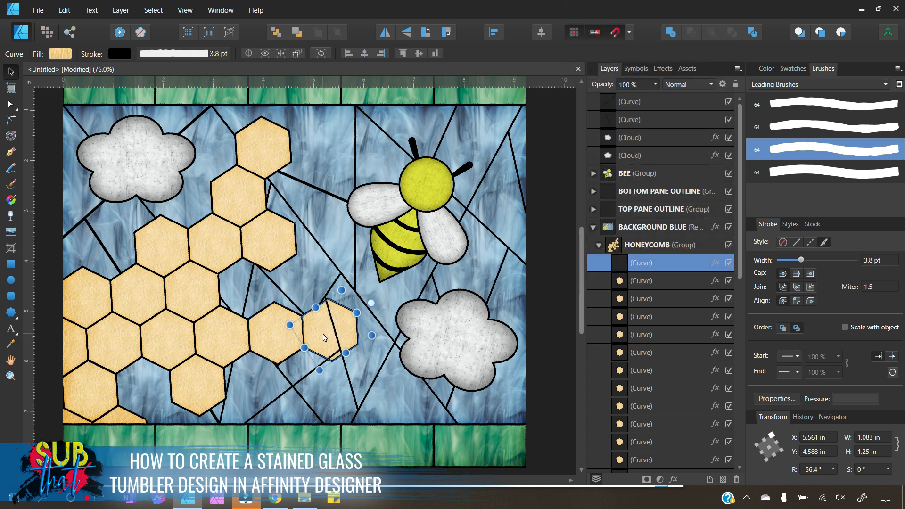
pyautogui.moveTo(157, 221); pyautogui.dragTo(123, 207)
pyautogui.press('Right')
pyautogui.press('Right')
pyautogui.press('Down')
pyautogui.press('Right')
pyautogui.press('Right')
pyautogui.press('Right')
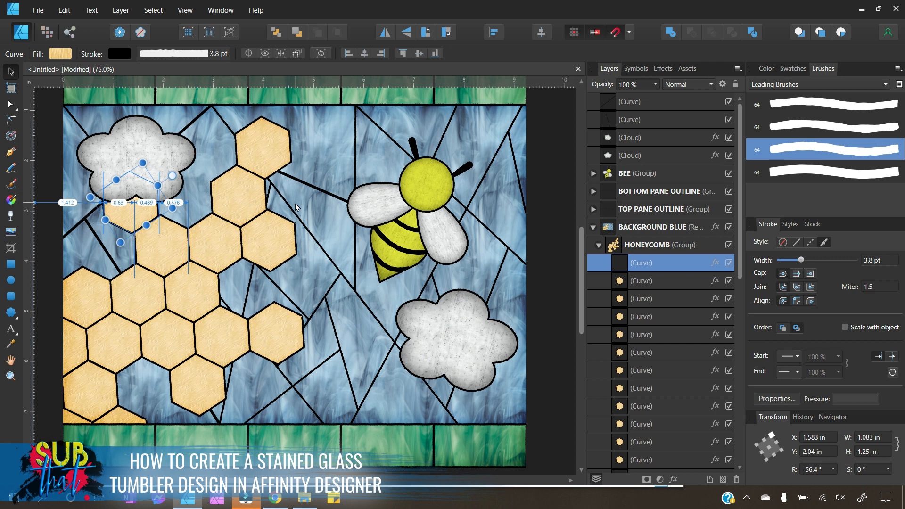
pyautogui.press('Up')
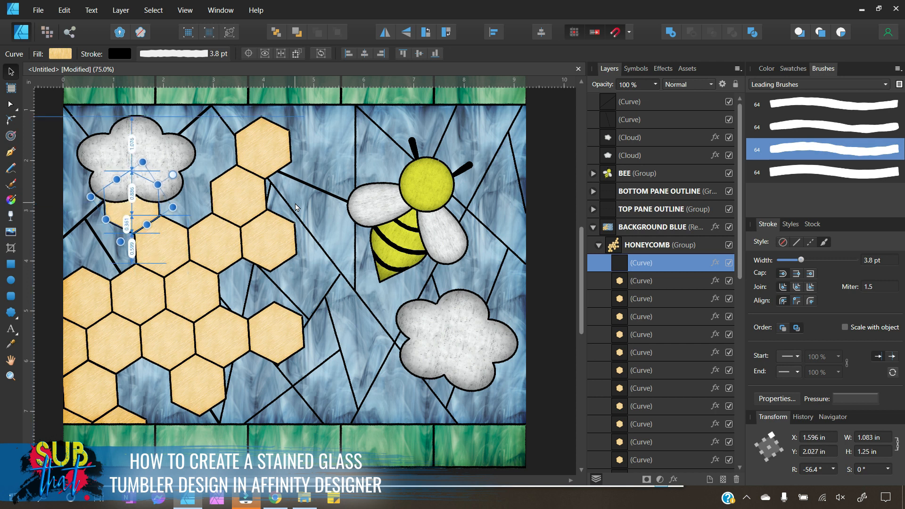
pyautogui.press('Left')
pyautogui.press('Up')
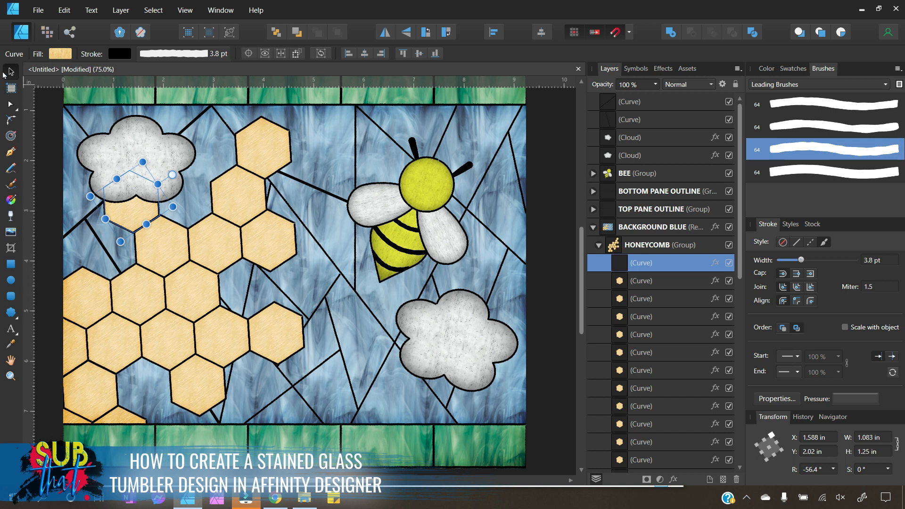
pyautogui.click(42, 126)
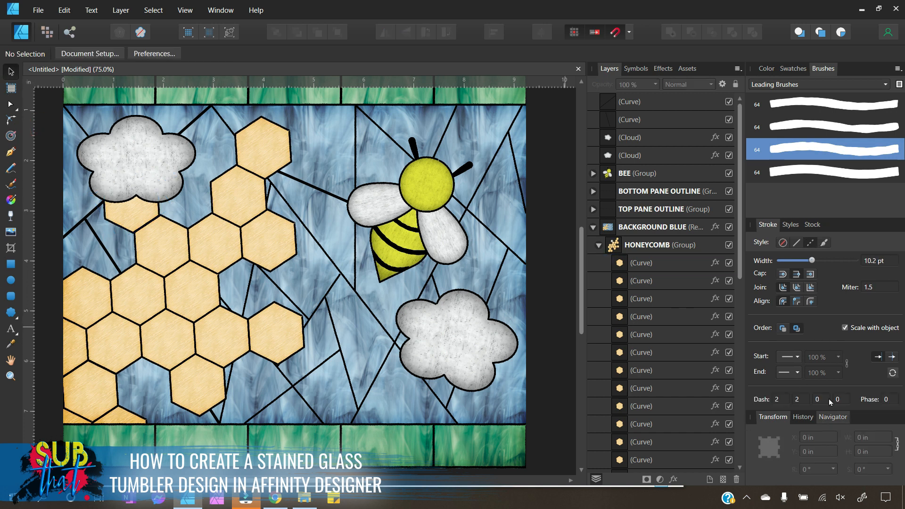
# Look through the glass style categories, collapse the BACKGROUND BLUE layer and view the whole design at 50% zoom.
pyautogui.click(788, 225)
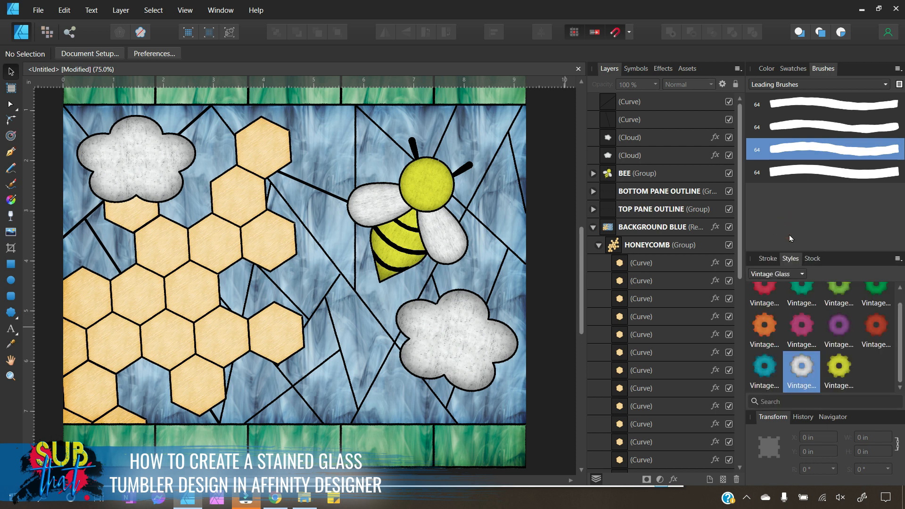
pyautogui.click(593, 227)
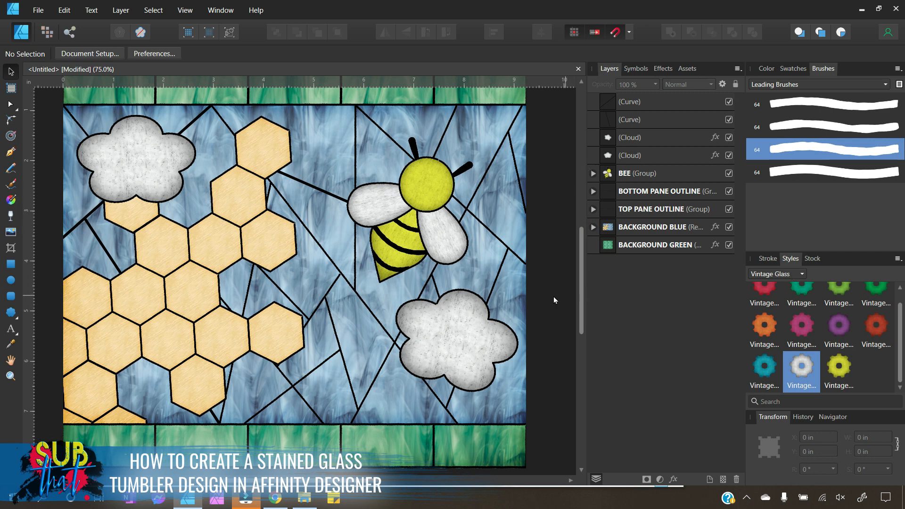
pyautogui.click(796, 276)
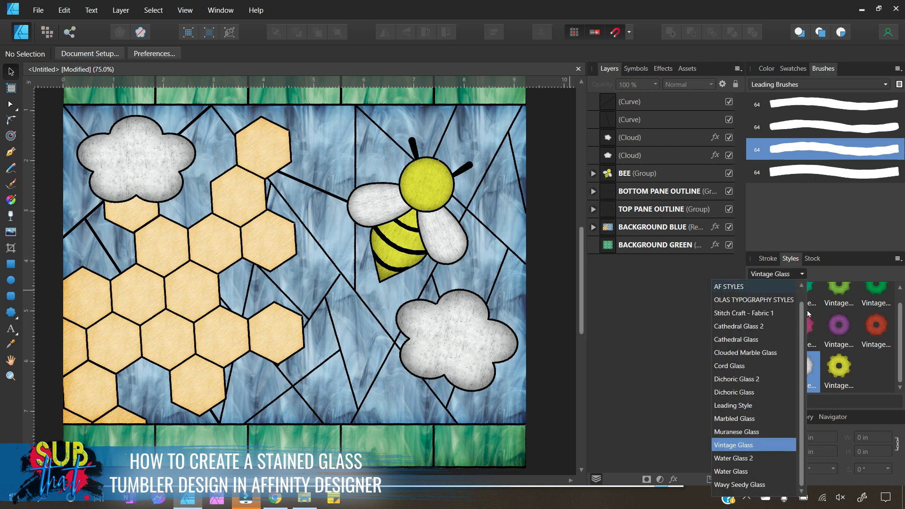
pyautogui.scroll(1, 800, 322)
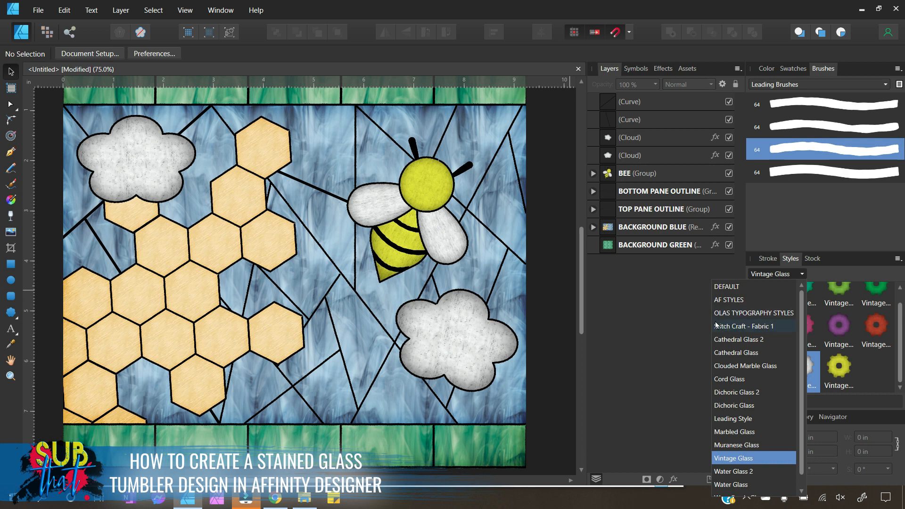
pyautogui.click(543, 332)
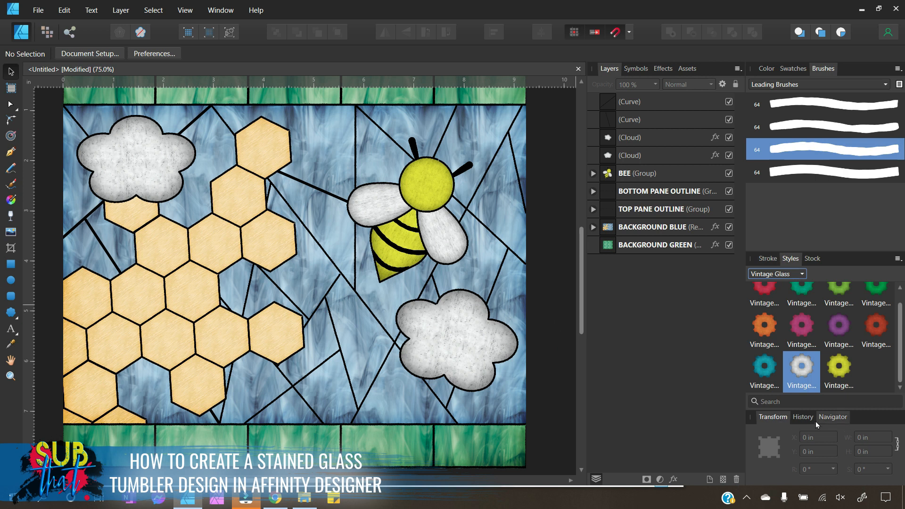
pyautogui.click(826, 418)
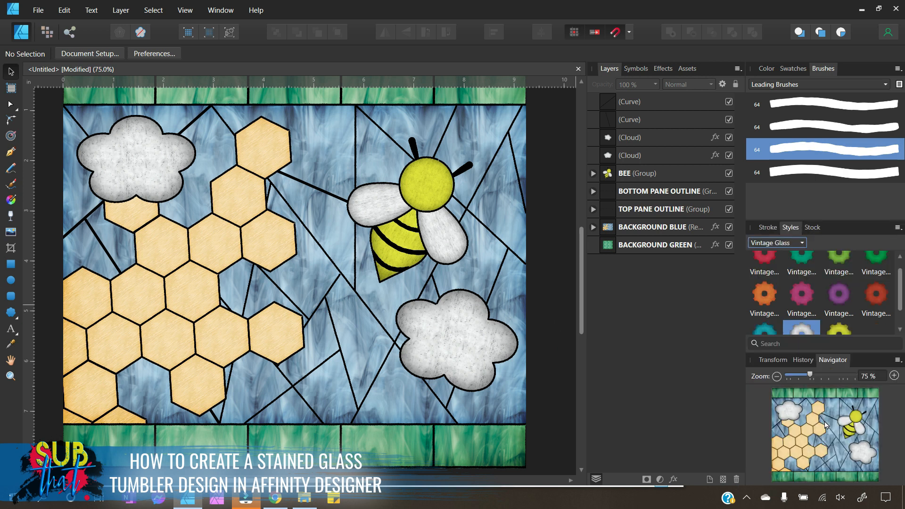
pyautogui.click(778, 377)
pyautogui.click(560, 332)
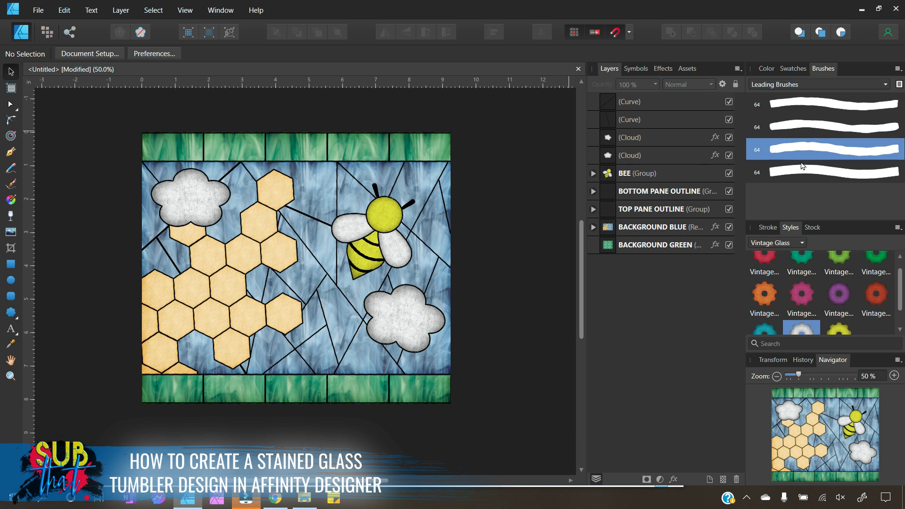
pyautogui.click(774, 227)
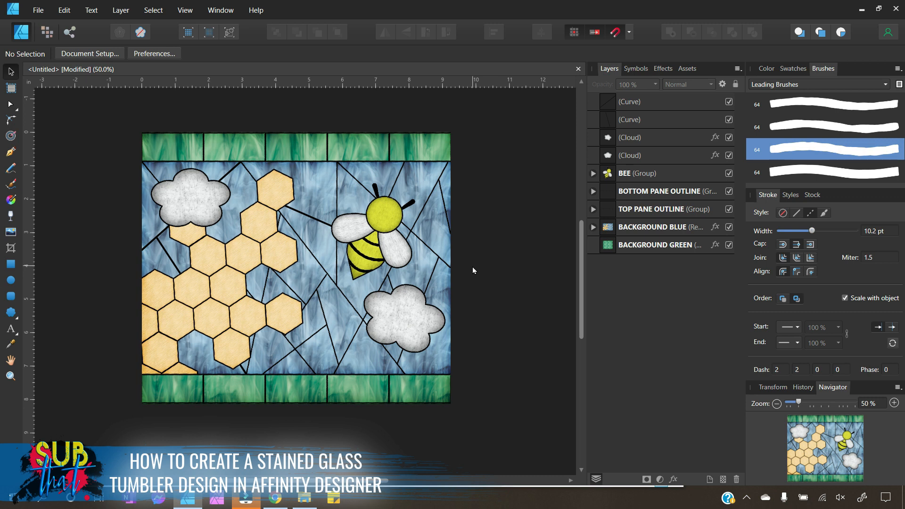
# Save the document as an Affinity file named "STAINED GLASS BEE TUMBLER_DESIGN FILE" in the Downloads folder.
pyautogui.click(38, 10)
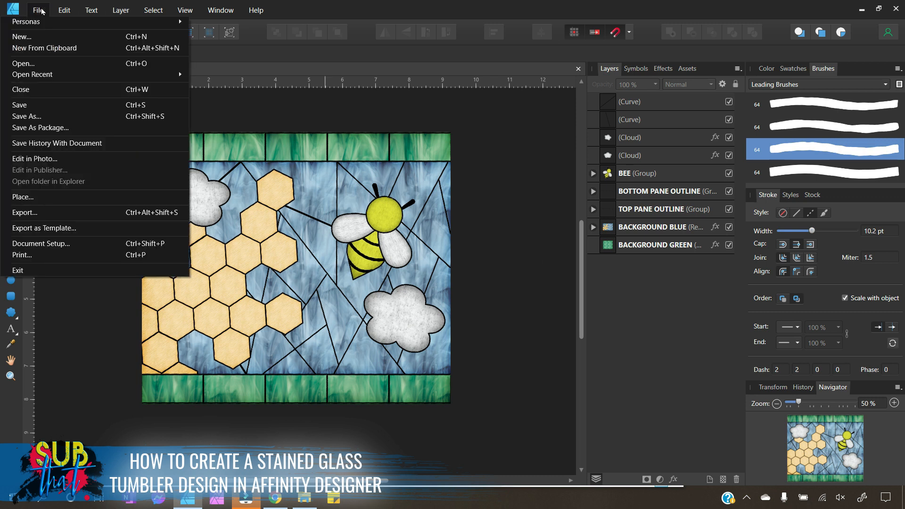
pyautogui.click(49, 116)
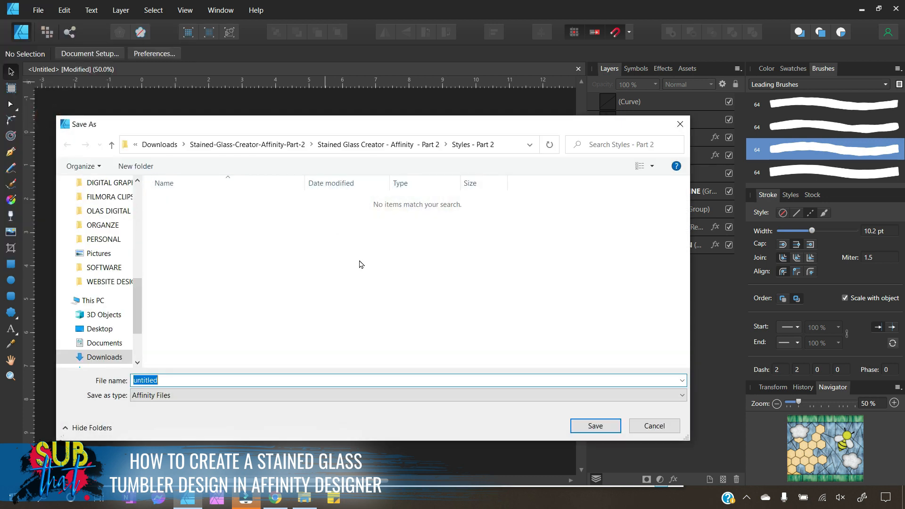
pyautogui.moveTo(140, 290); pyautogui.dragTo(137, 194)
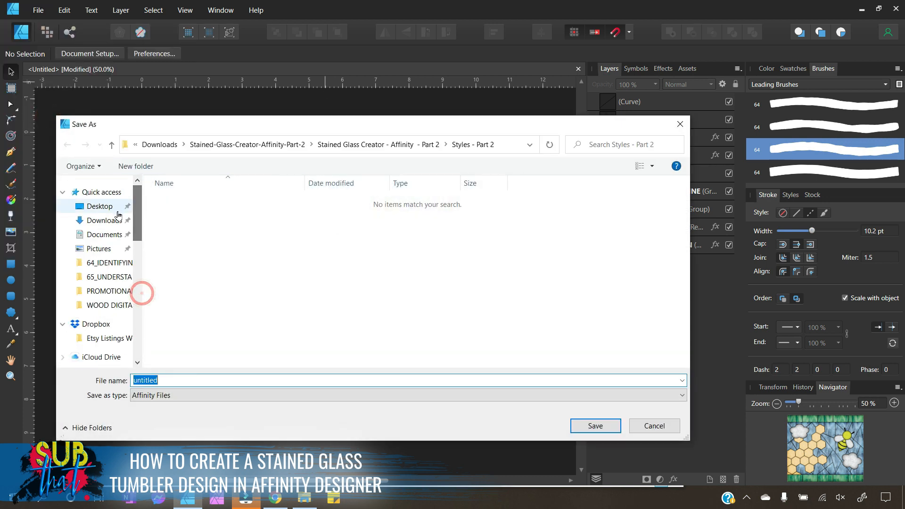
pyautogui.click(118, 221)
pyautogui.doubleClick(189, 379)
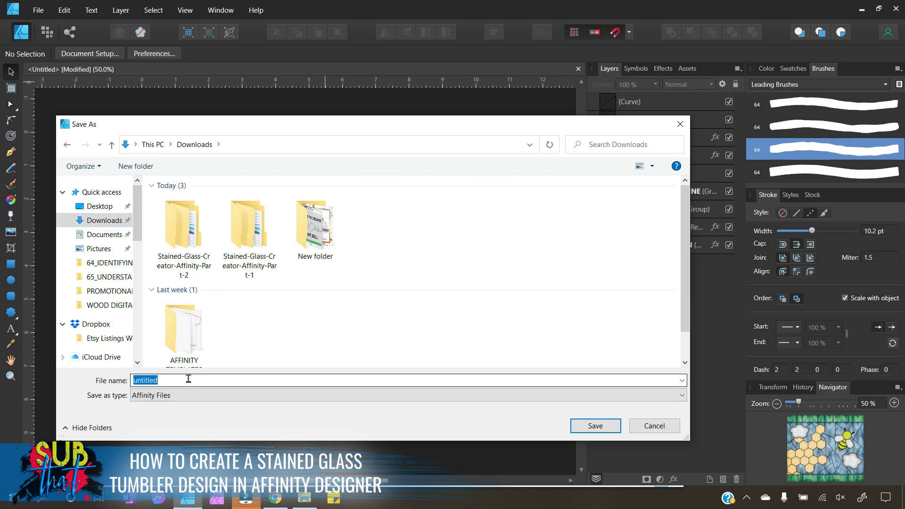
pyautogui.write('STAIN')
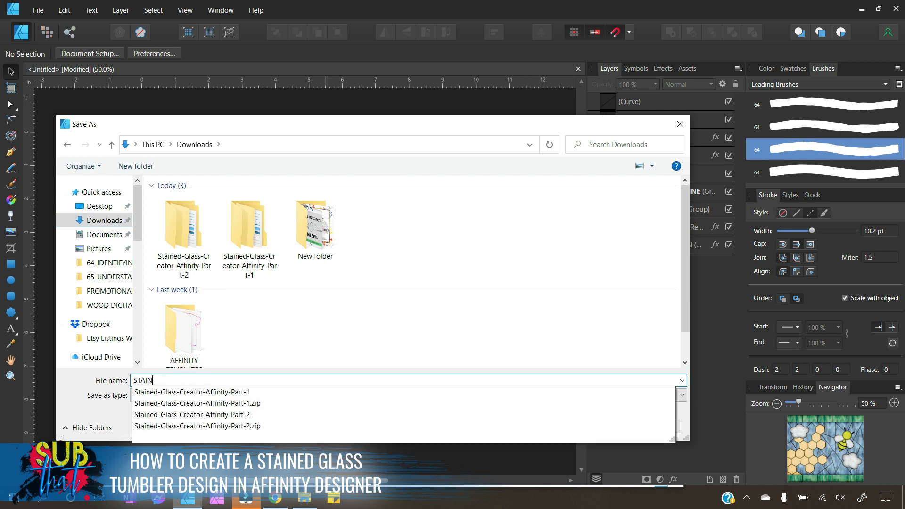
pyautogui.write('ED GLAS')
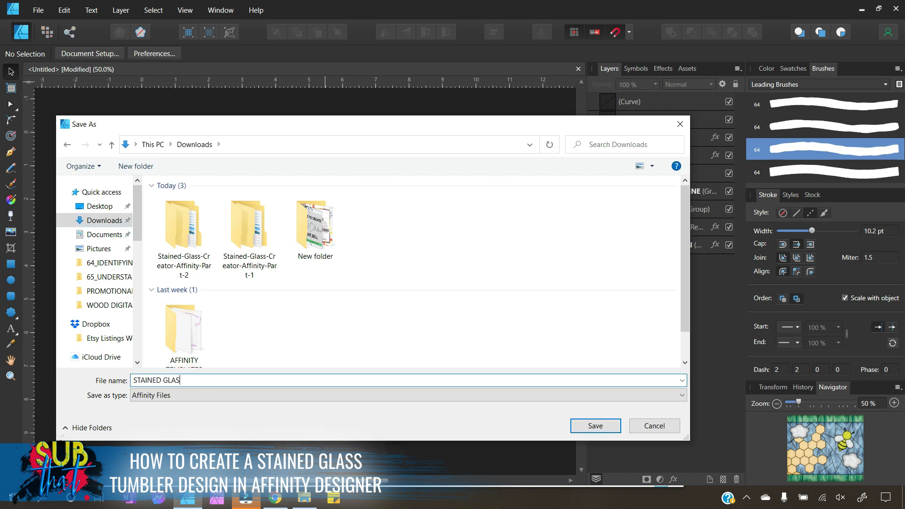
pyautogui.write('S BEE TUMBLER_DESIGN SUB')
pyautogui.press('Return')
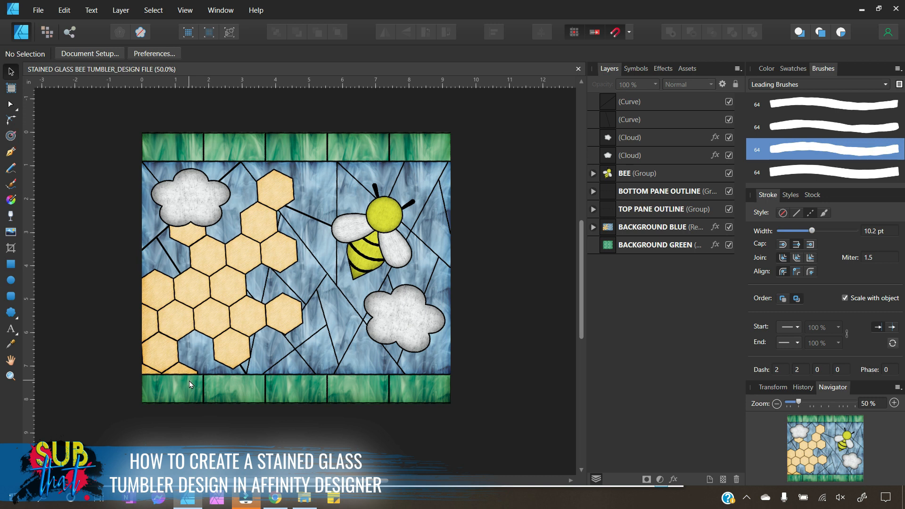
# Export the whole document as a PNG to Downloads, replacing "DESIGN FILE" in the file name with "OLAS".
pyautogui.click(38, 11)
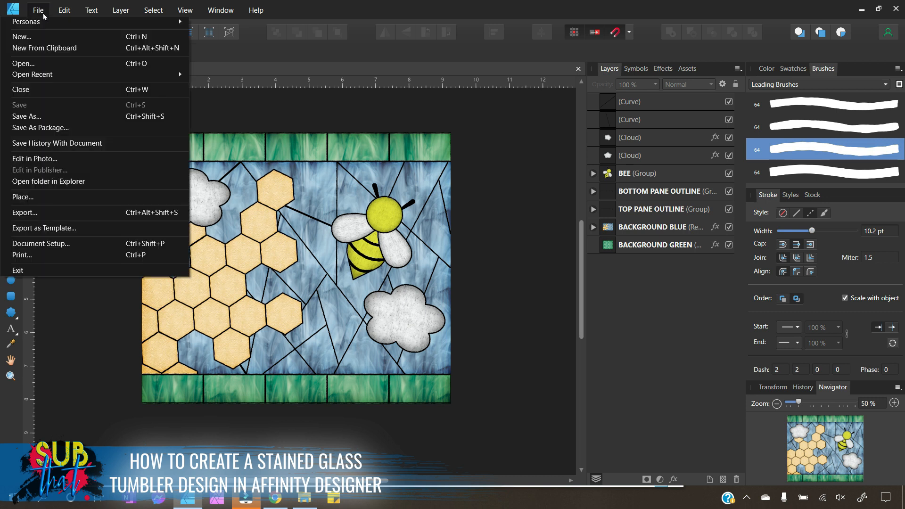
pyautogui.click(84, 213)
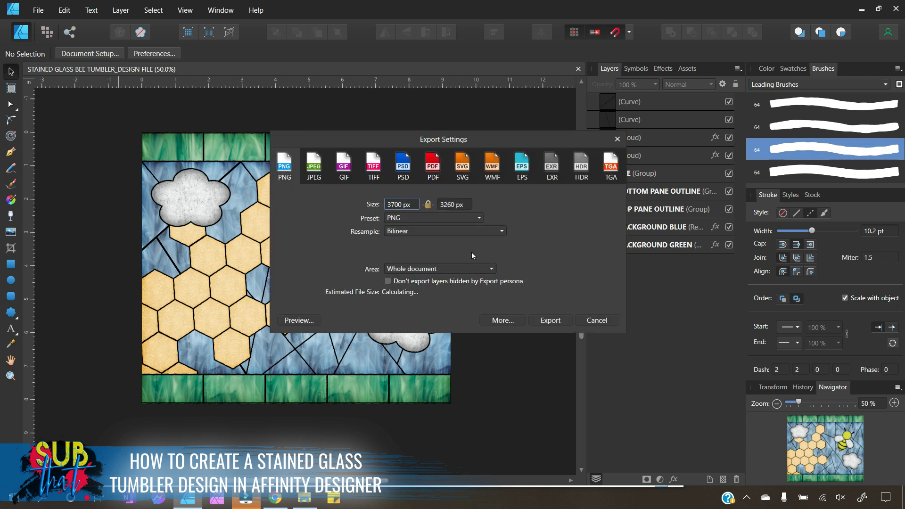
pyautogui.click(549, 320)
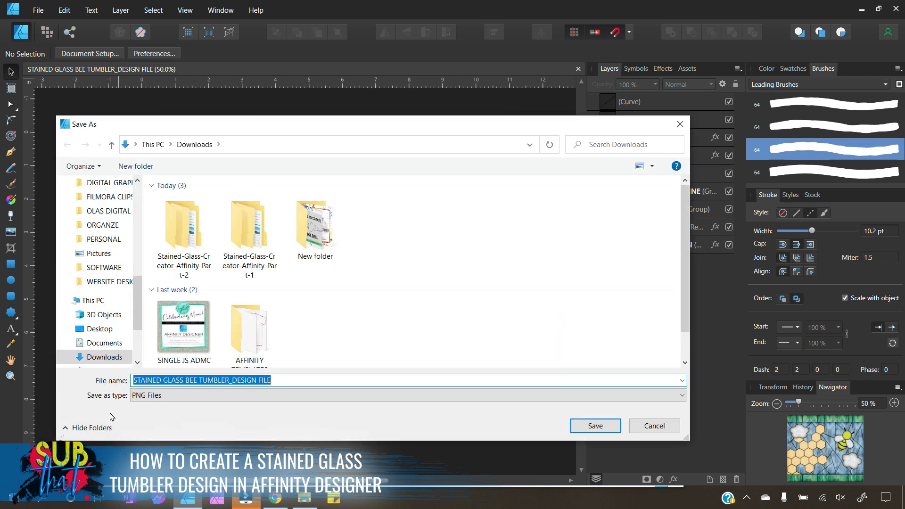
pyautogui.click(296, 380)
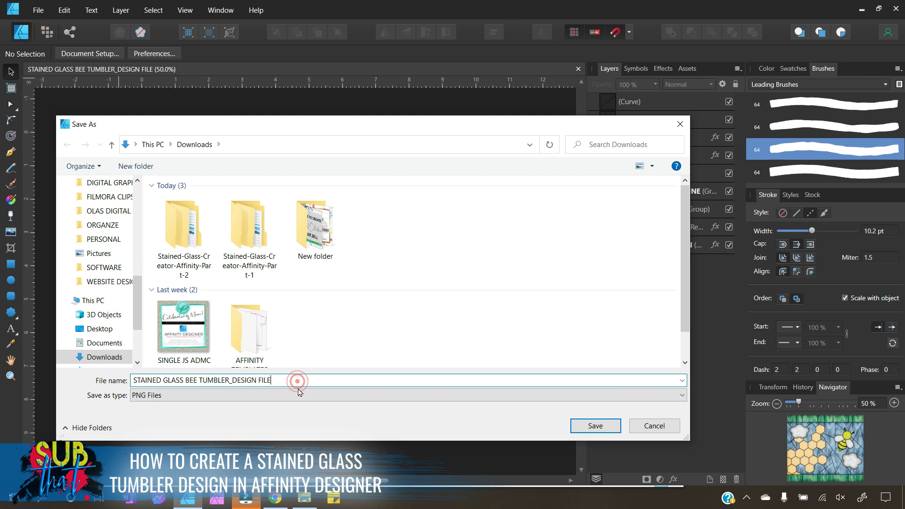
pyautogui.press('BackSpace')
pyautogui.press('BackSpace')
pyautogui.press('BackSpace')
pyautogui.press('BackSpace')
pyautogui.press('BackSpace')
pyautogui.press('BackSpace')
pyautogui.press('BackSpace')
pyautogui.press('BackSpace')
pyautogui.press('BackSpace')
pyautogui.press('BackSpace')
pyautogui.press('BackSpace')
pyautogui.write('OLAS')
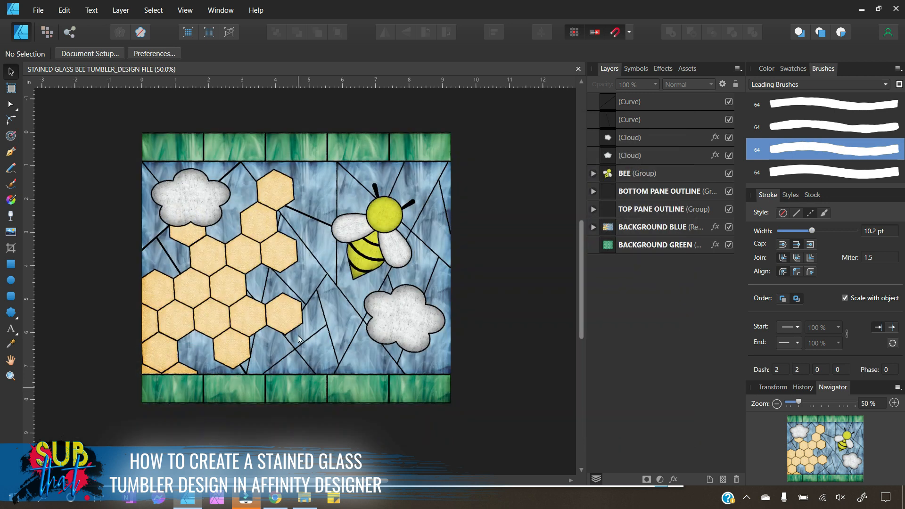